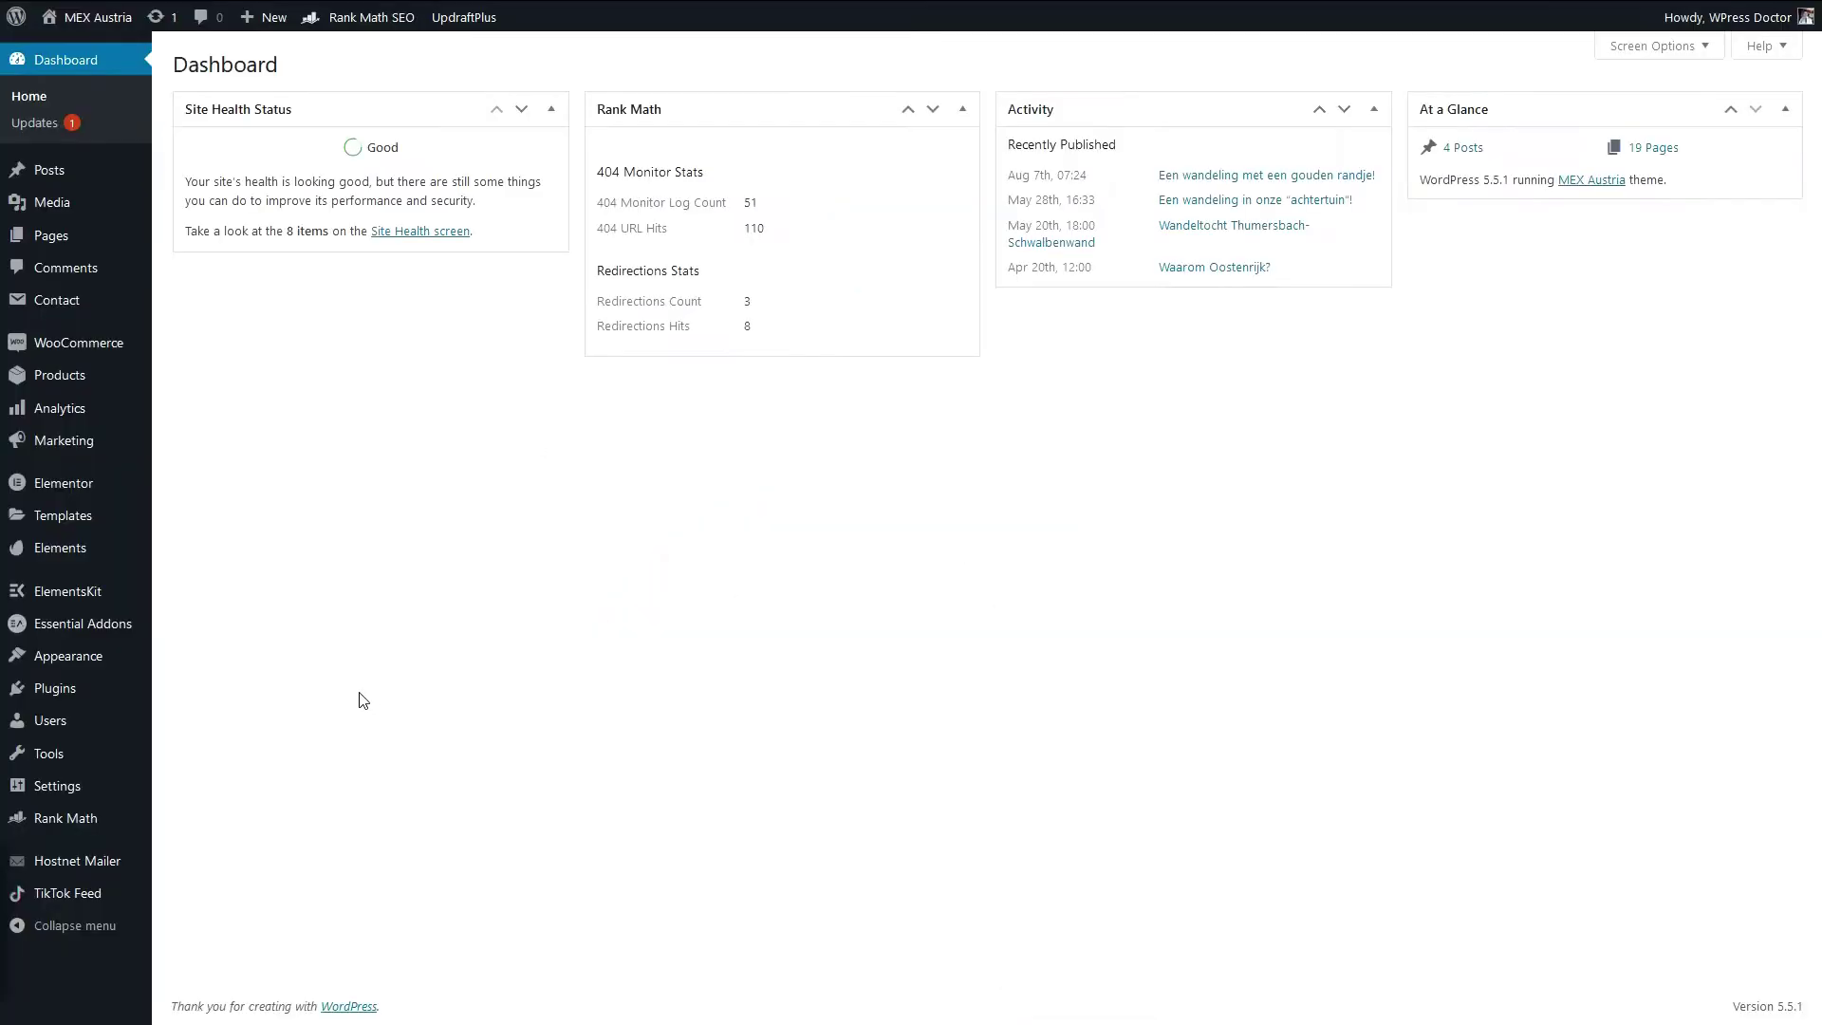
- Search plugins for 'ithemes security', then install and activate iThemes Security
mouse_move(72, 694)
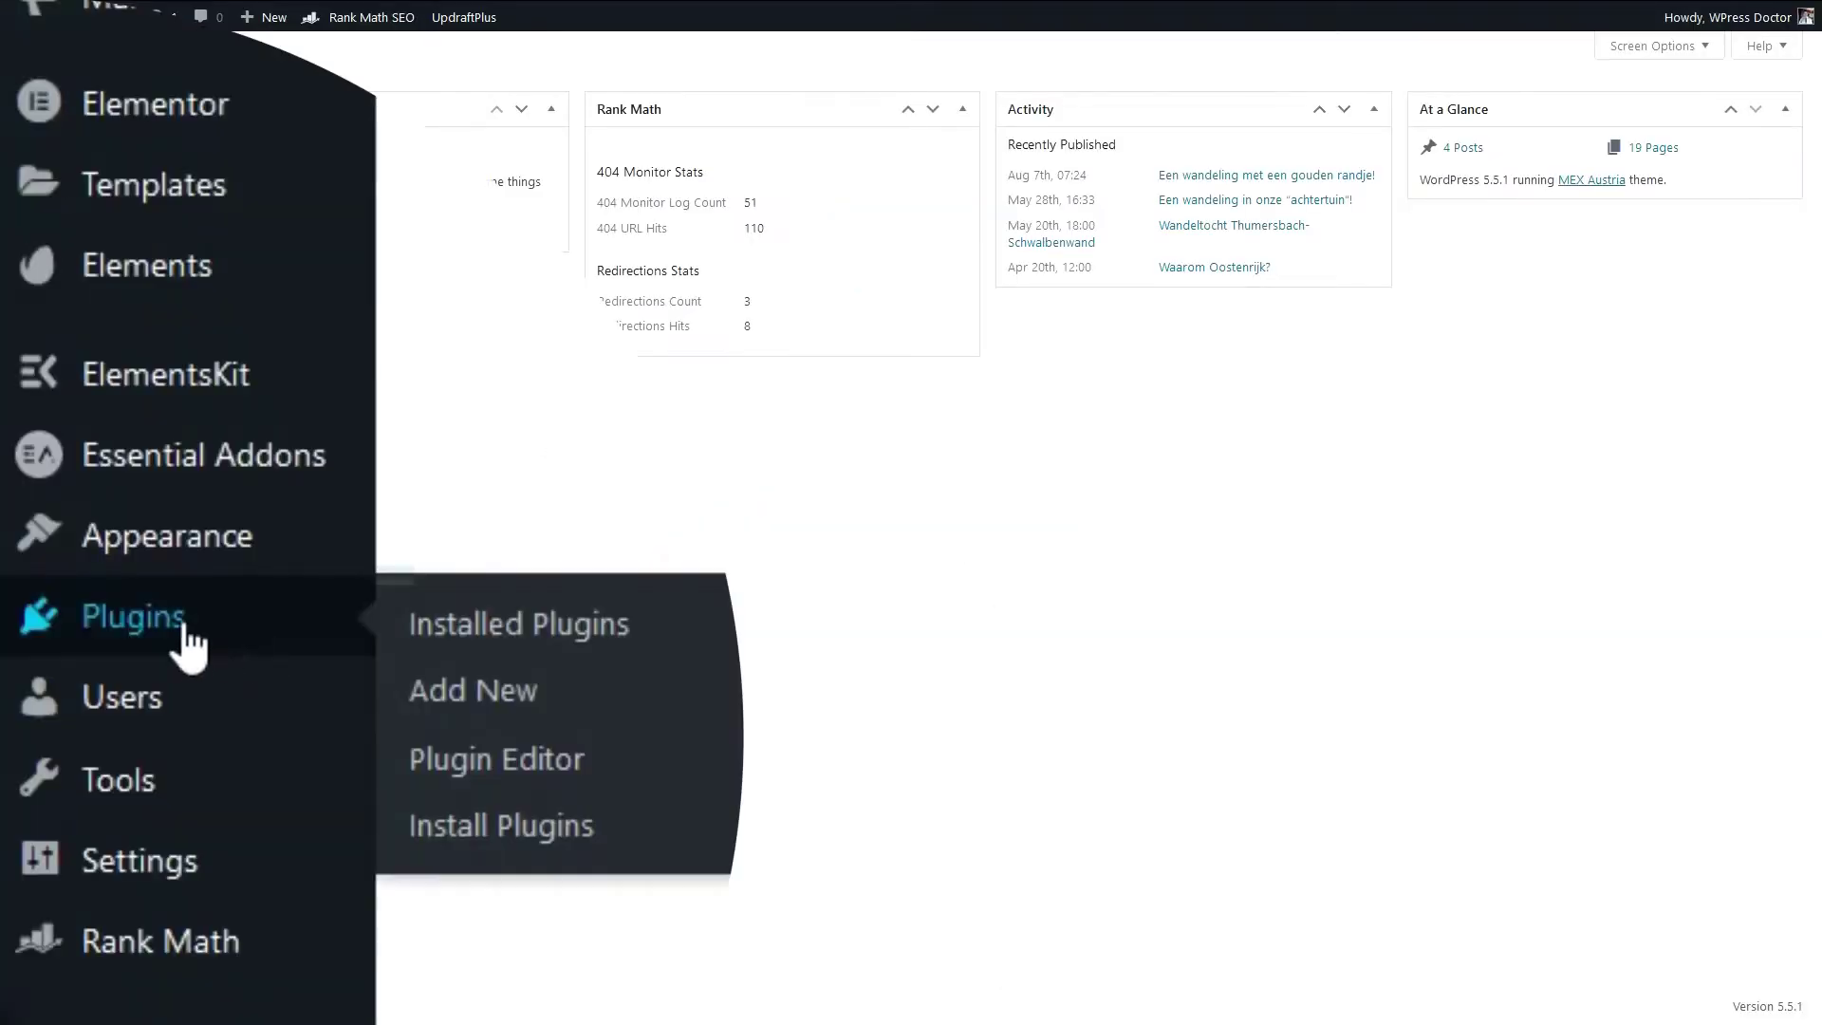
left_click(474, 704)
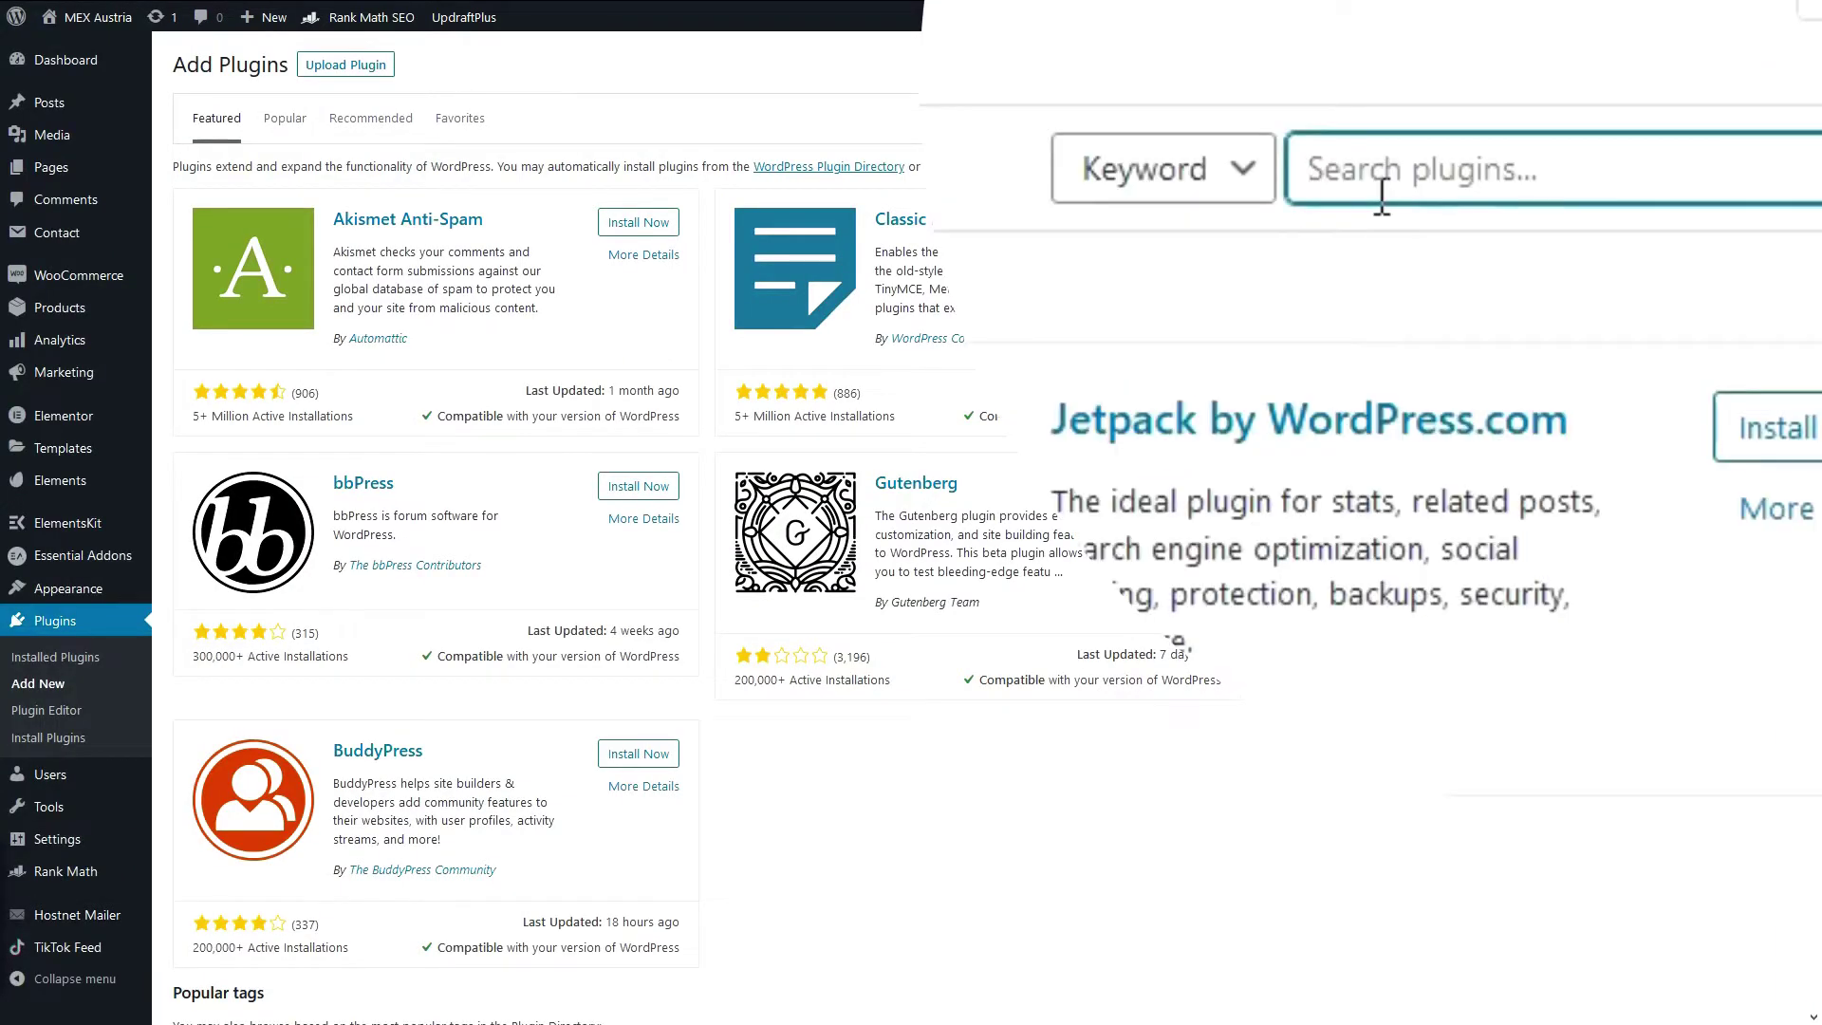
type("ithemes security")
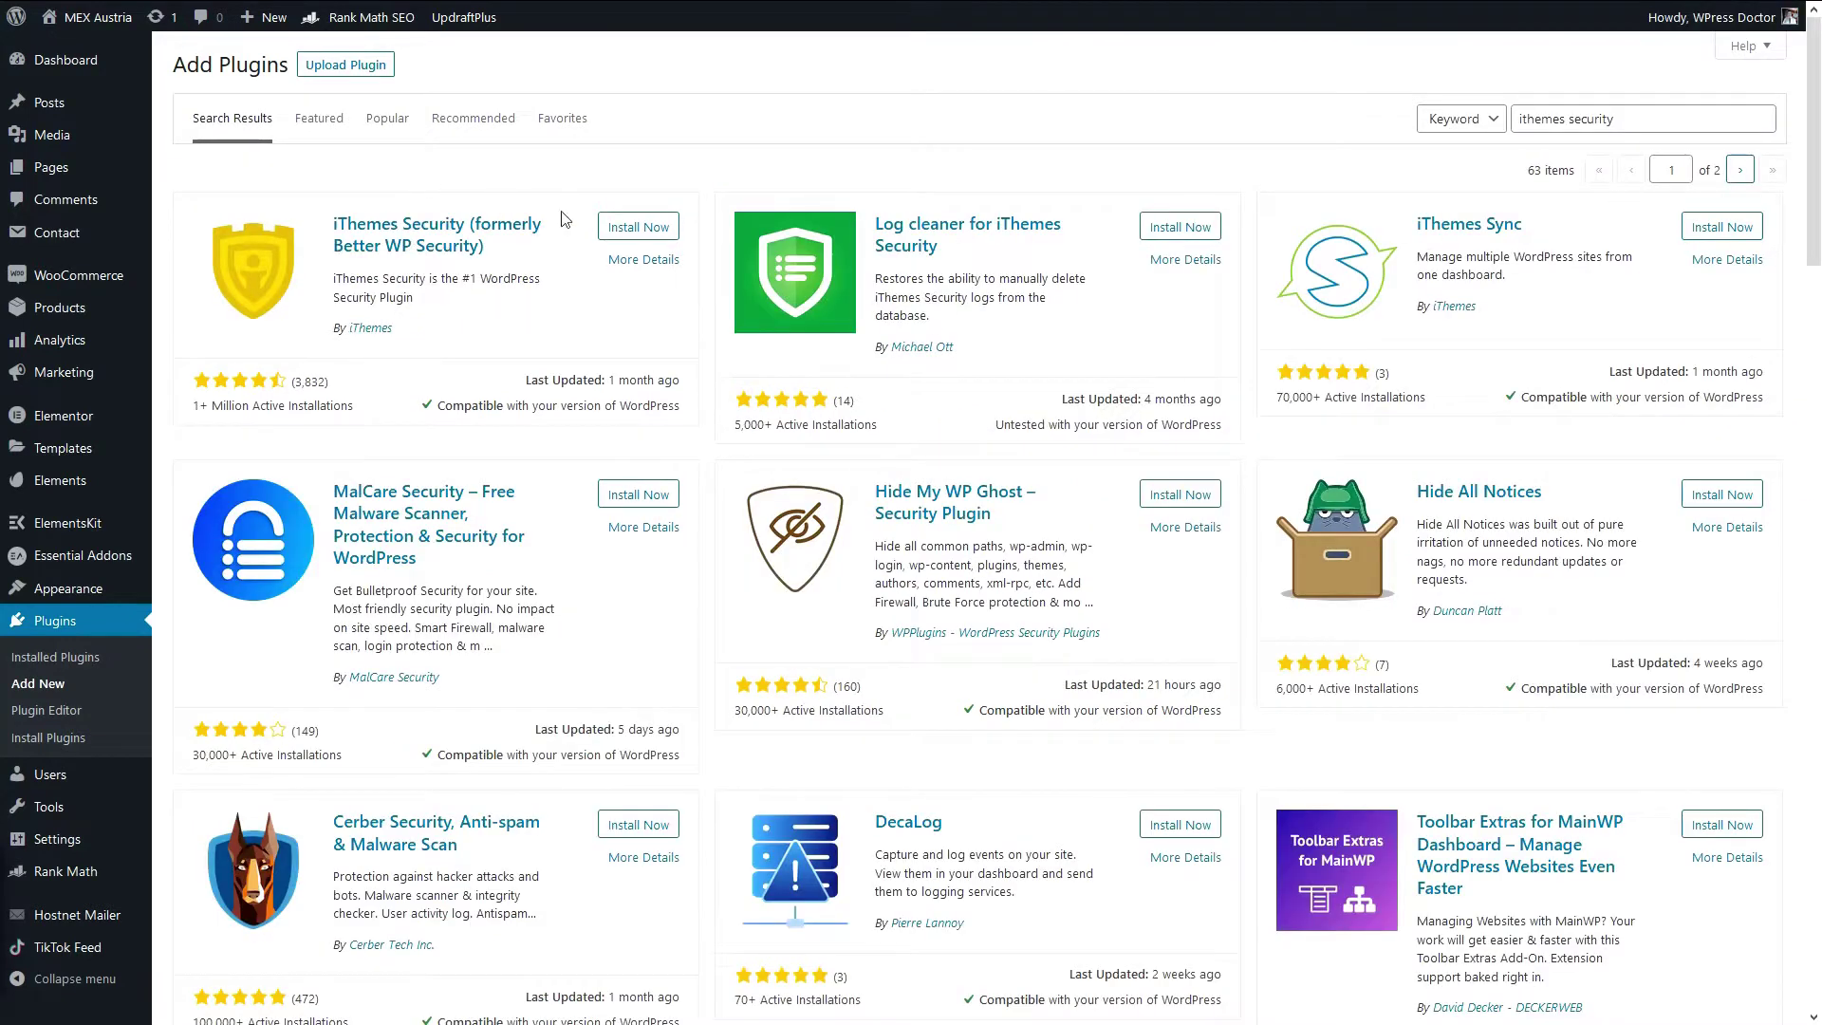
left_click(638, 227)
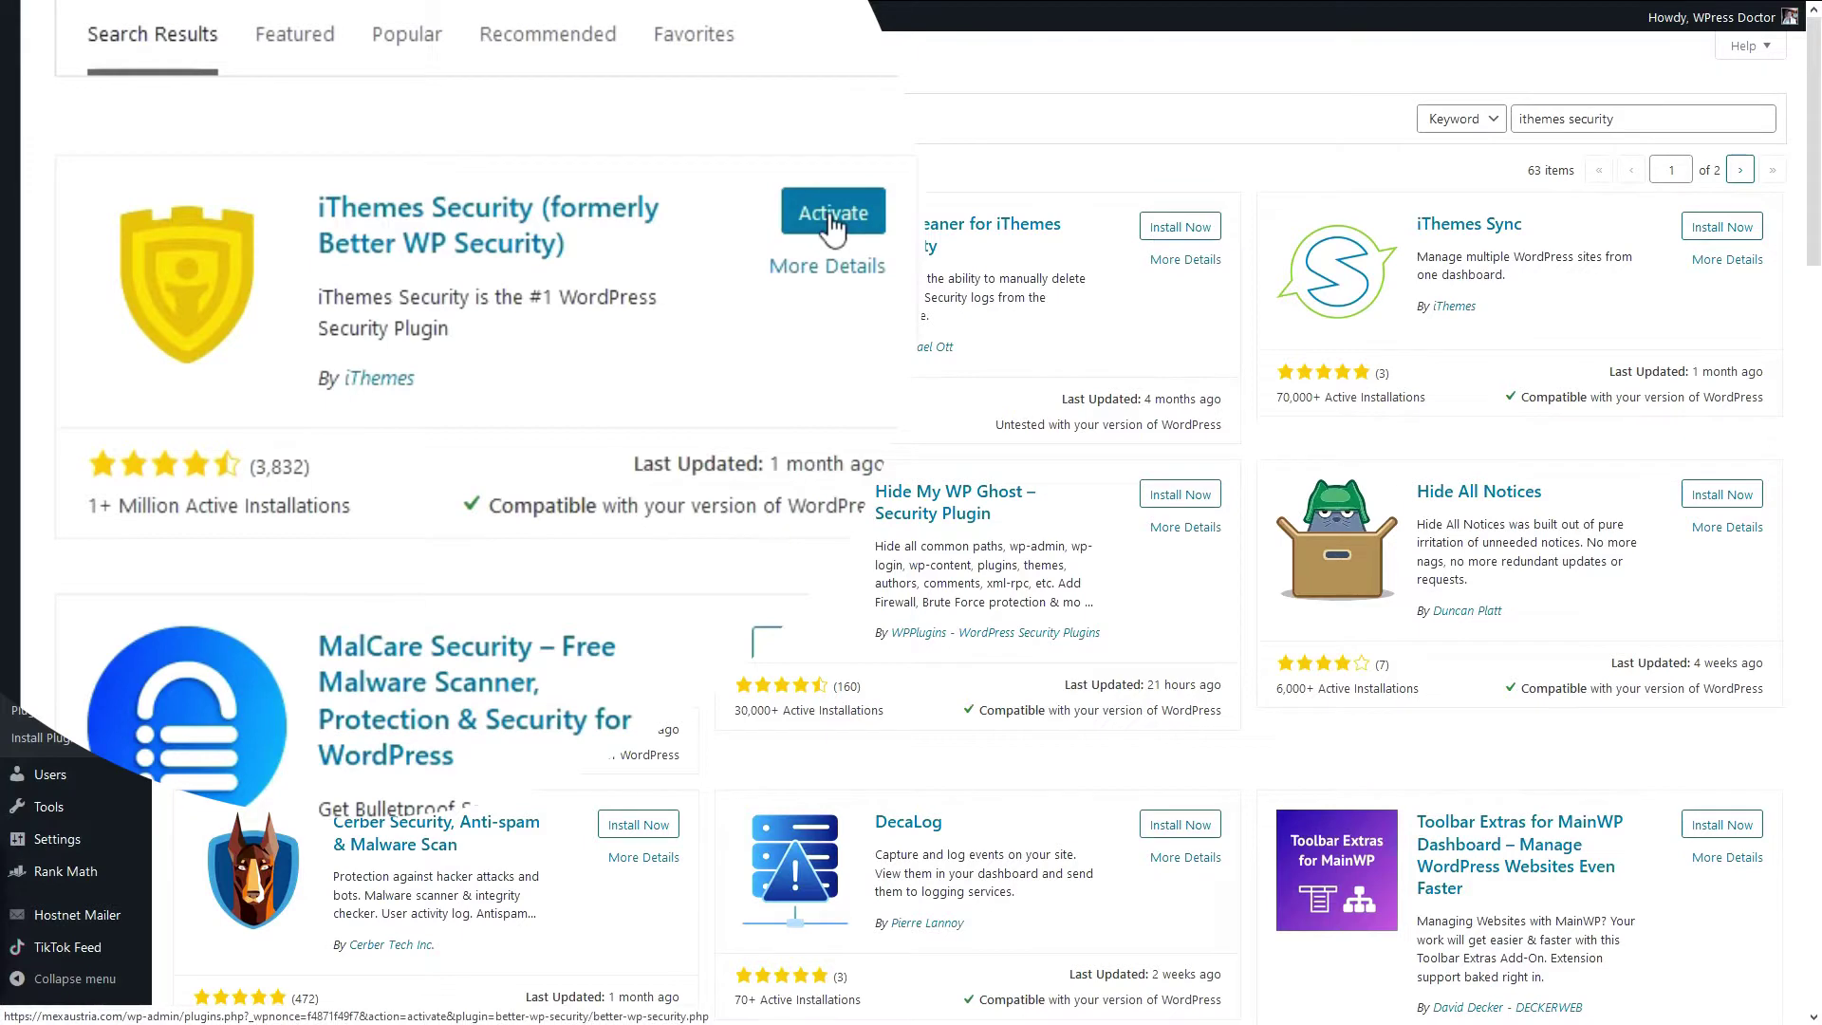
left_click(637, 229)
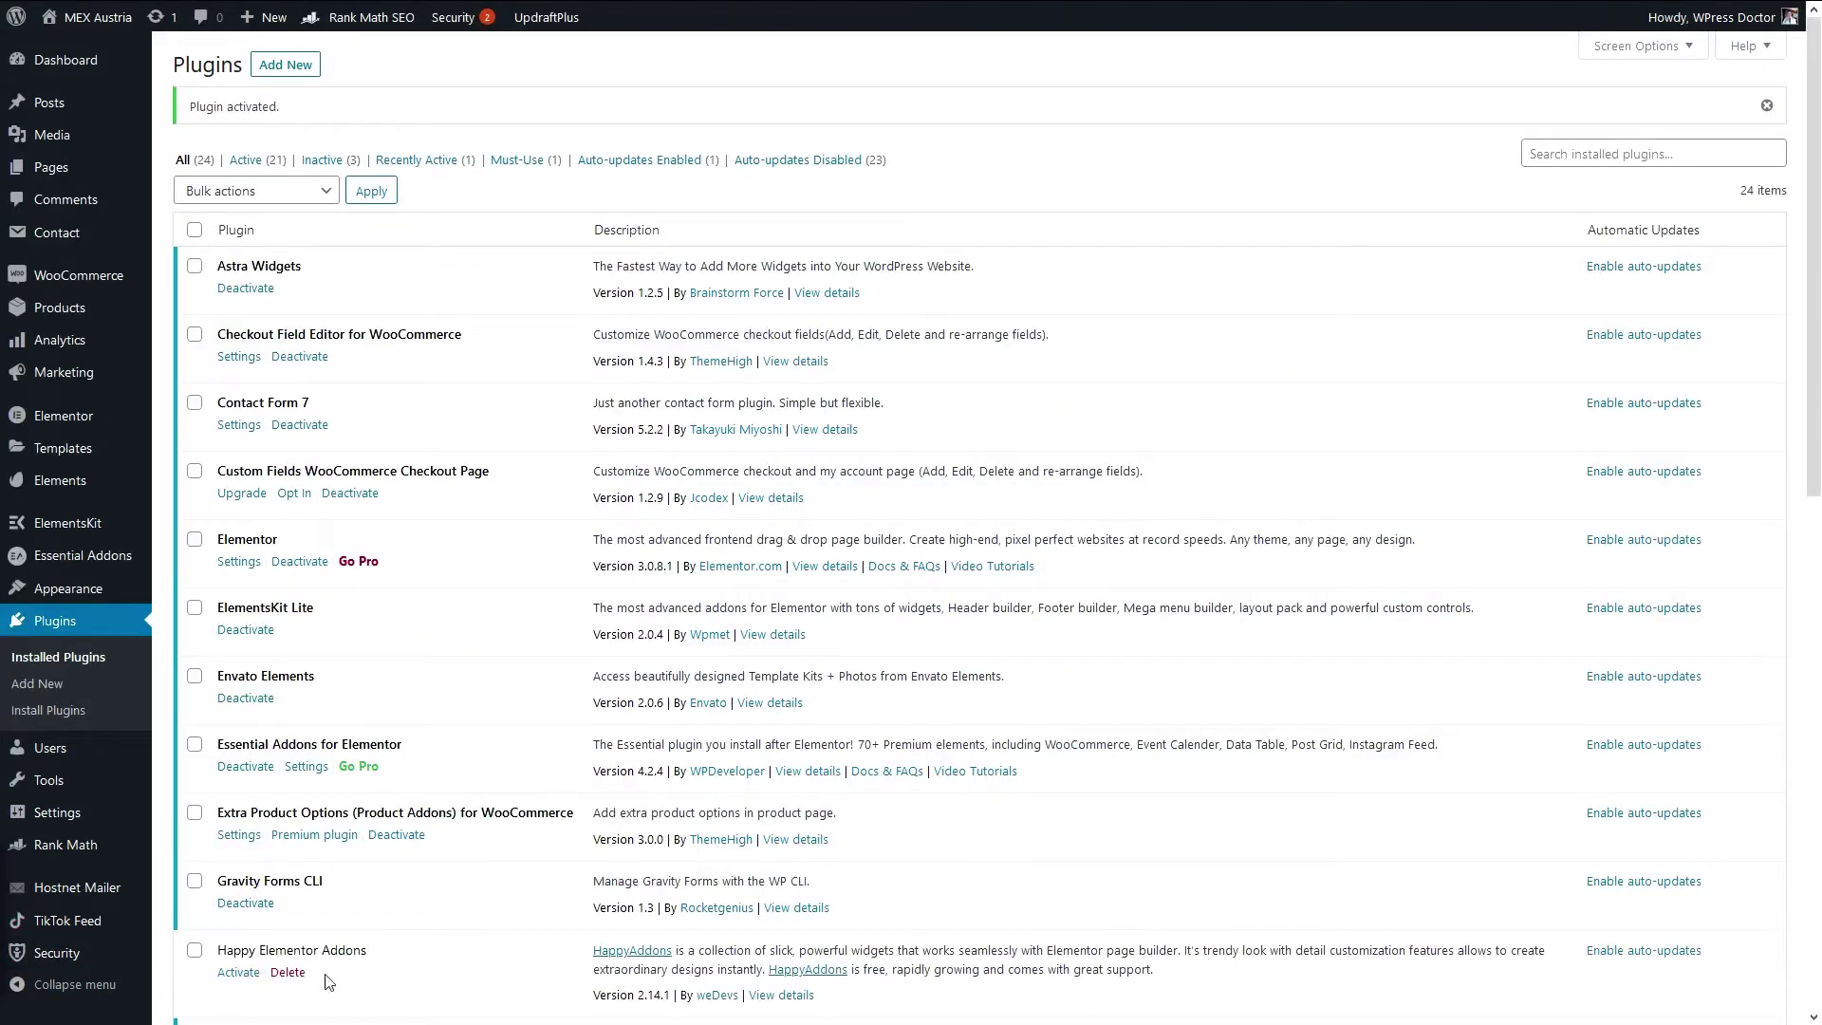
- Opt in to Security Check Pro and apply the recommended security modules
mouse_move(55, 954)
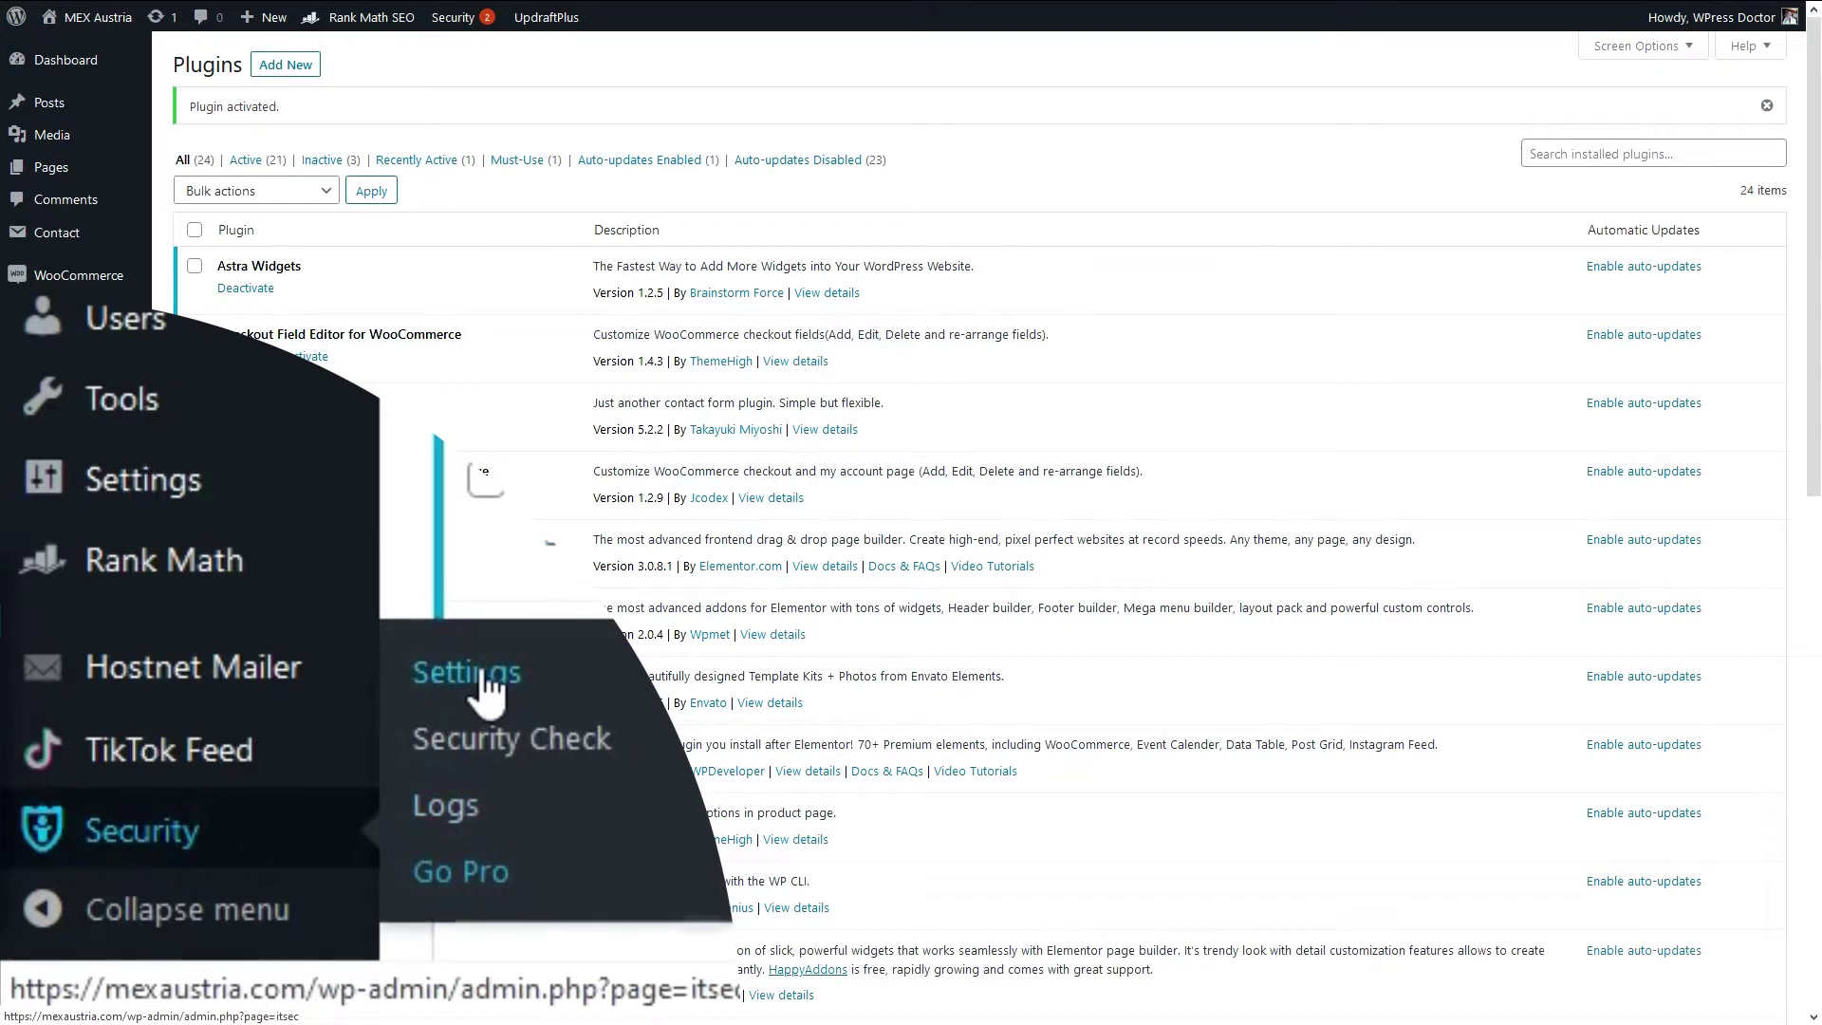
left_click(196, 897)
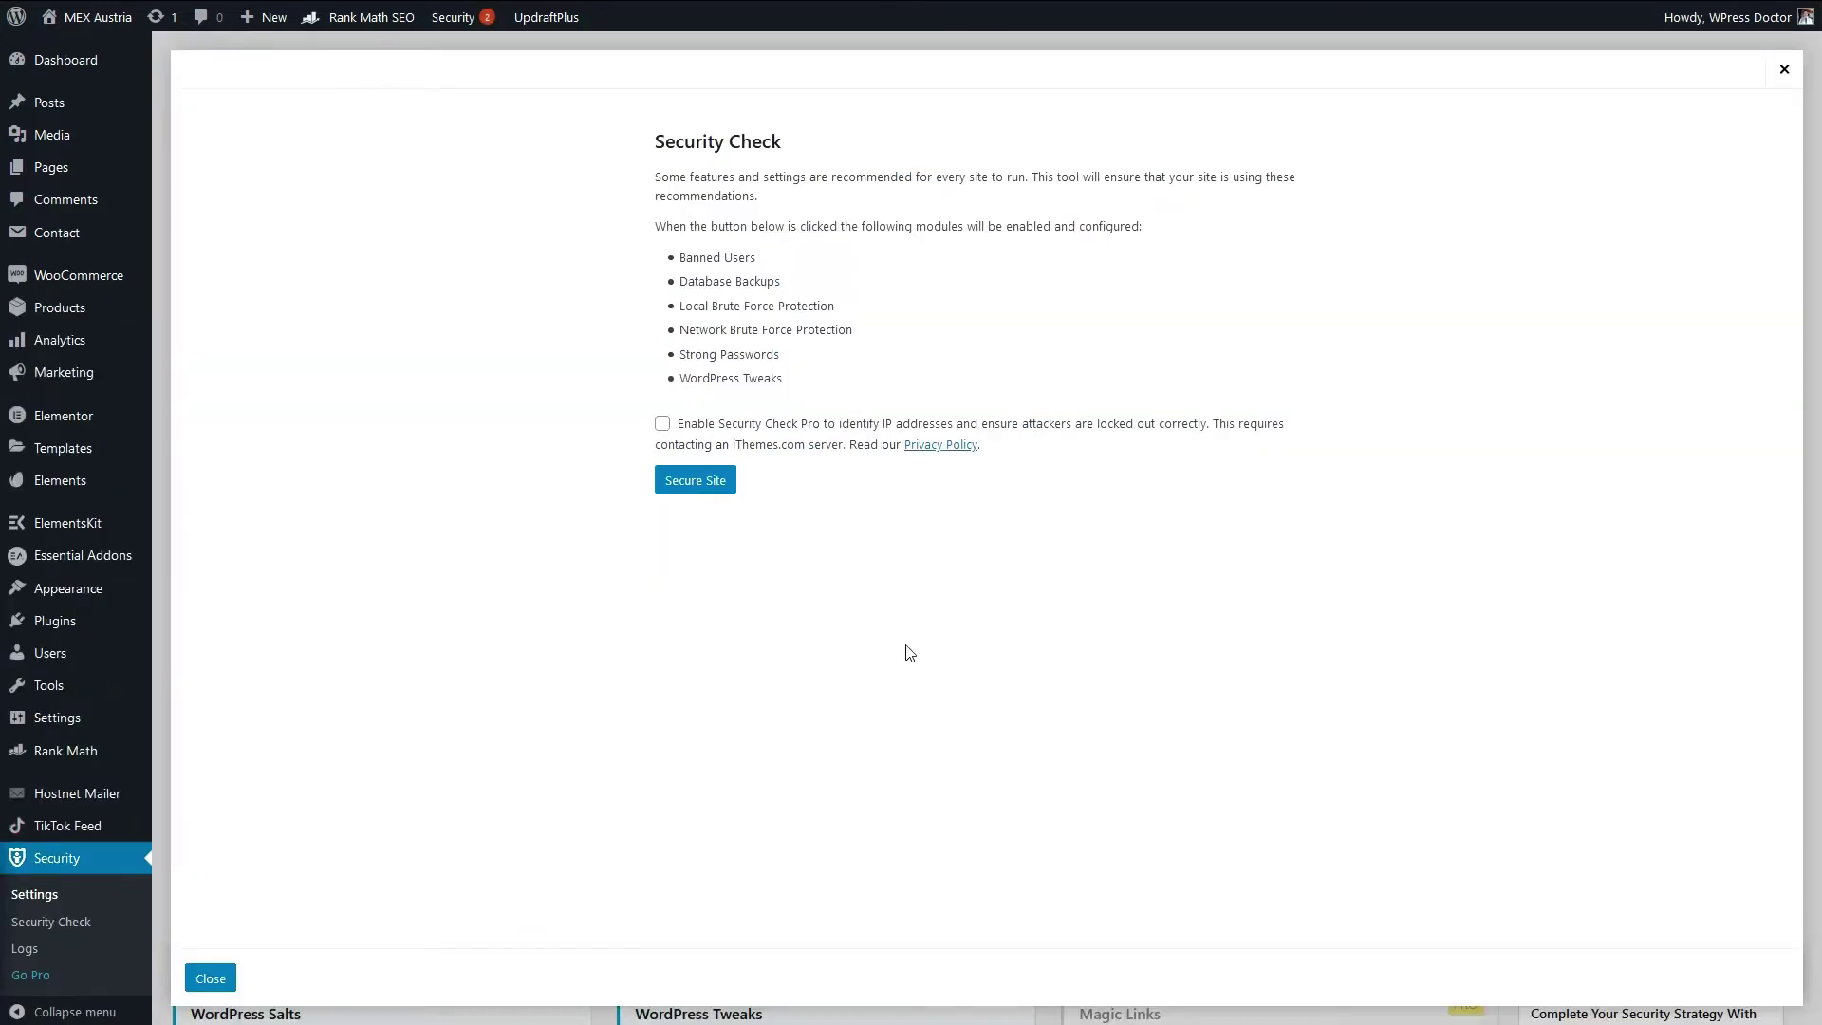
left_click(664, 425)
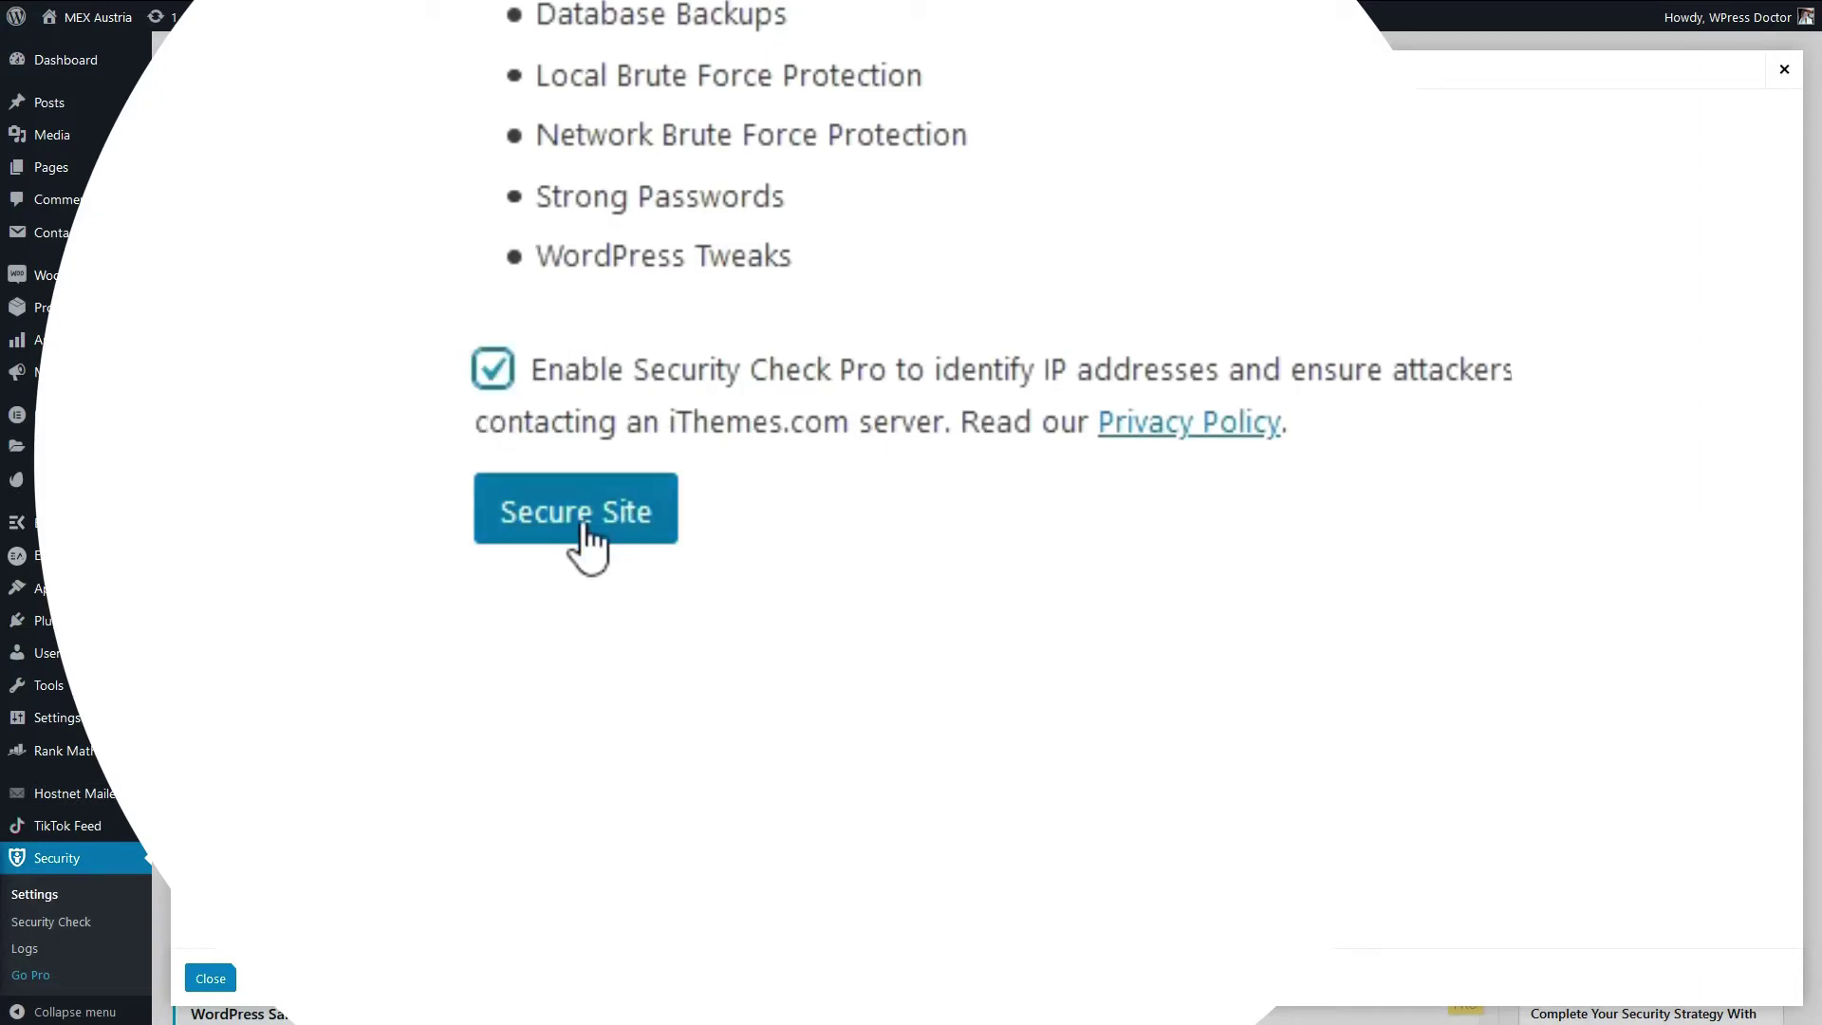
left_click(698, 486)
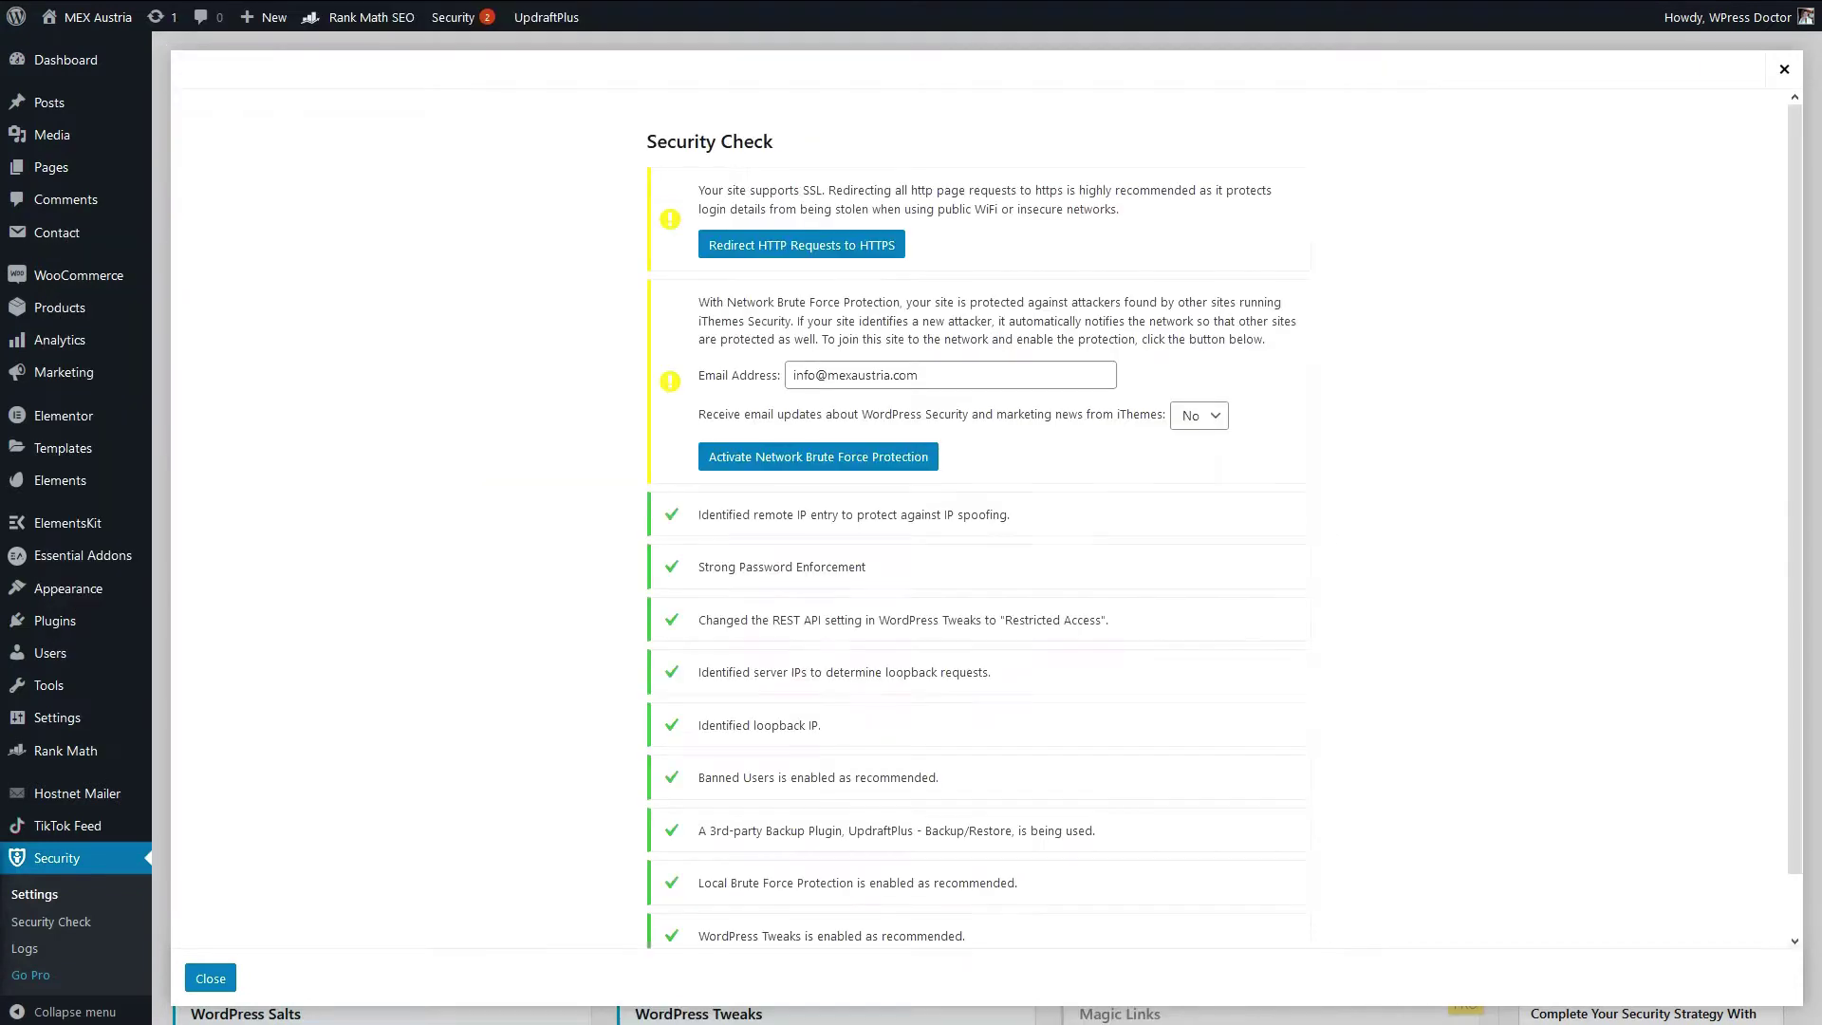
- Replace the notification e-mail, join Network Brute Force Protection and redirect HTTP requests to HTTPS
left_click_drag(949, 370, 772, 387)
type("the@")
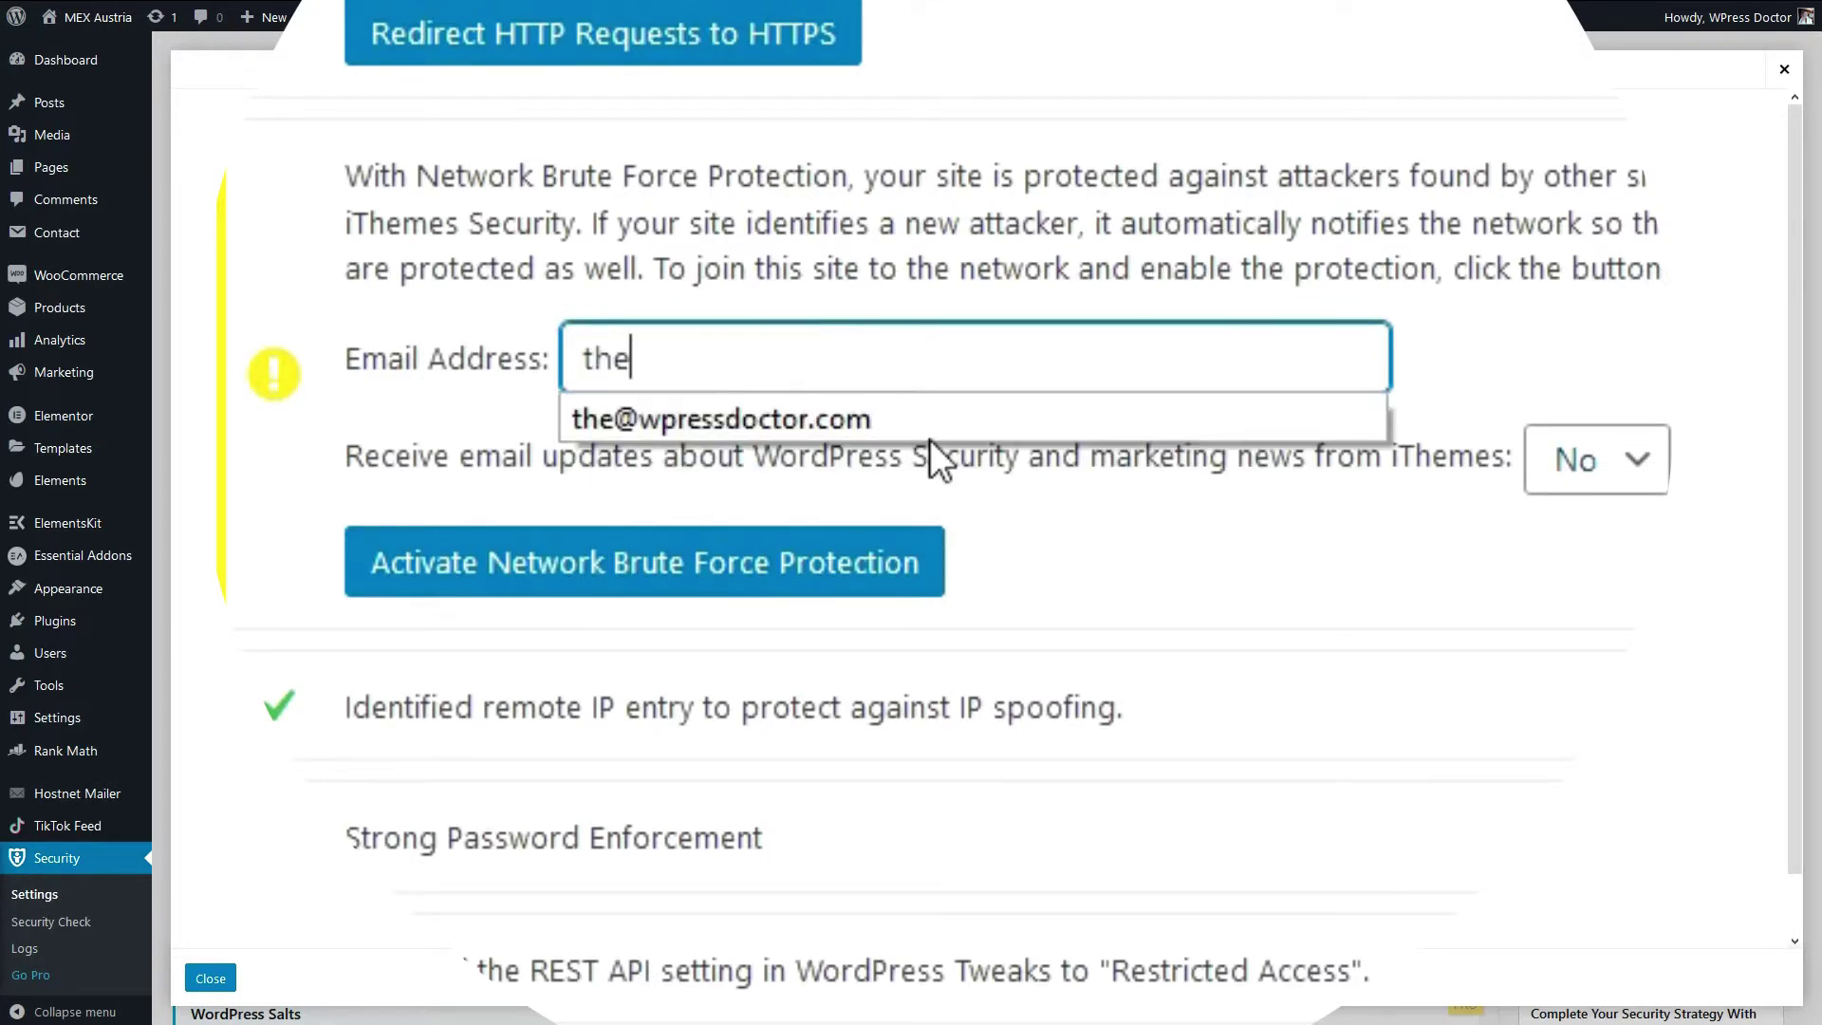
left_click(925, 416)
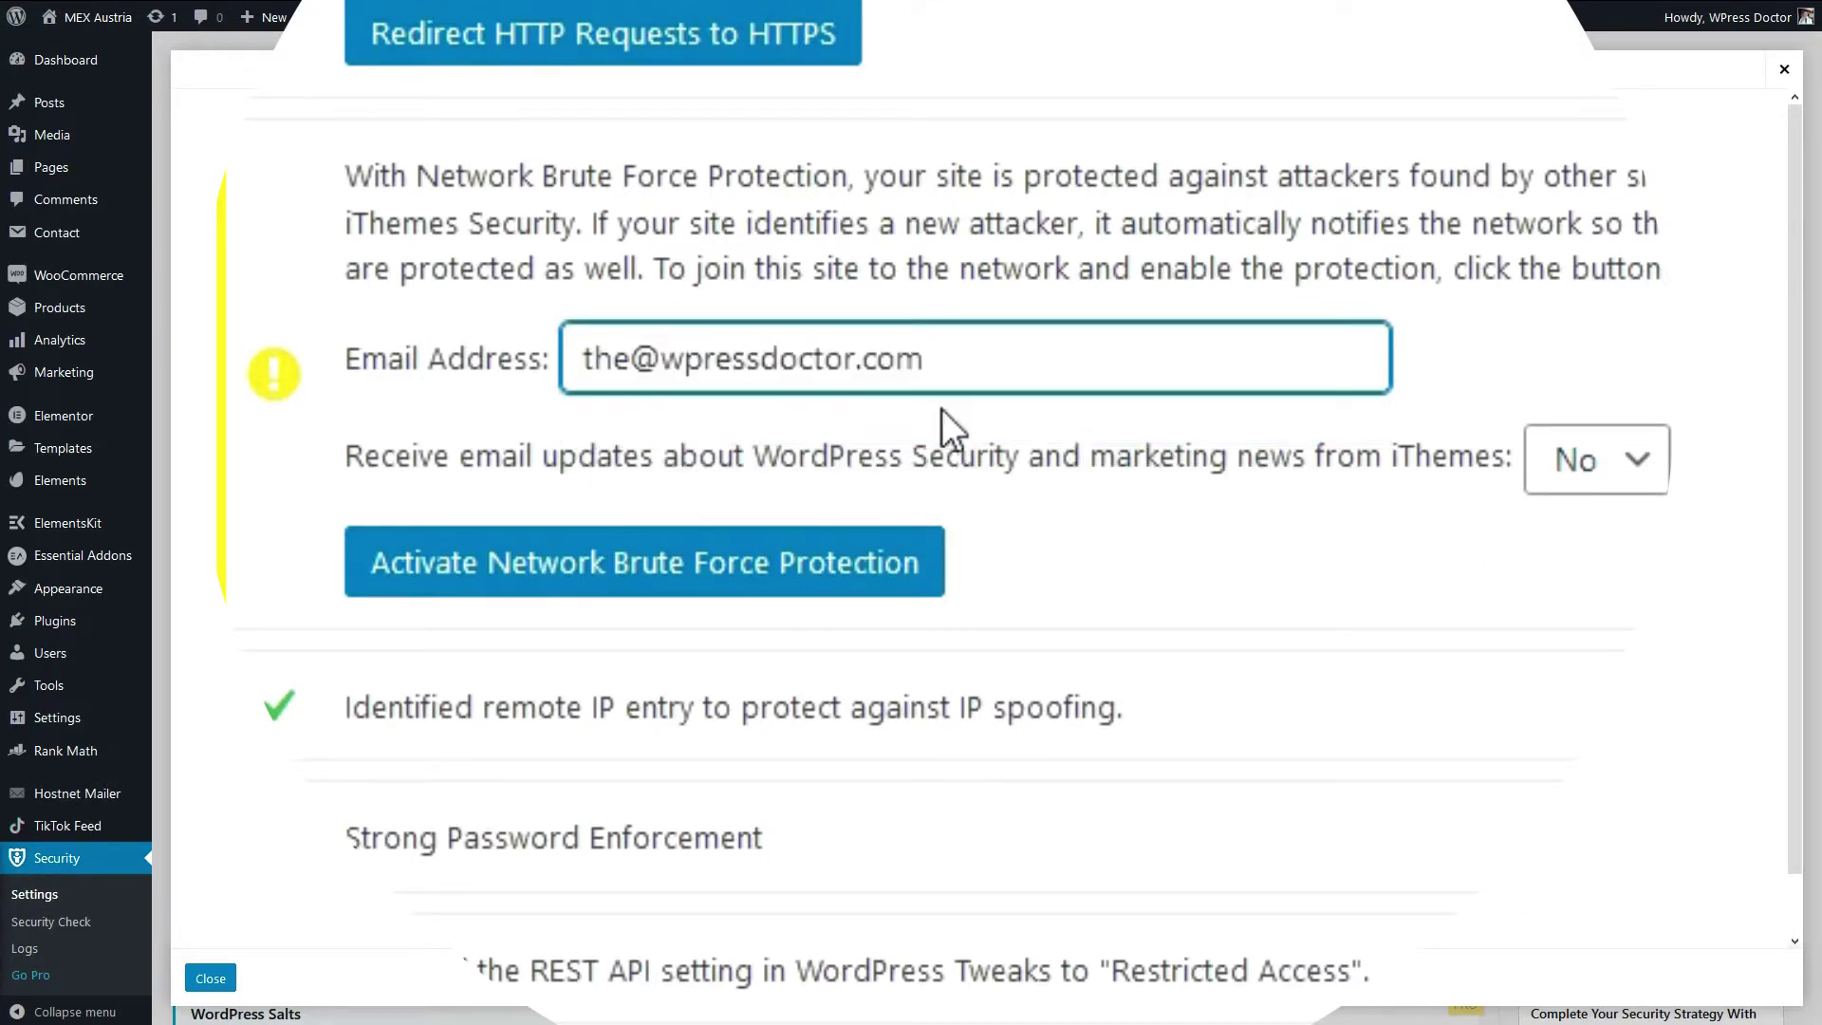
left_click(703, 600)
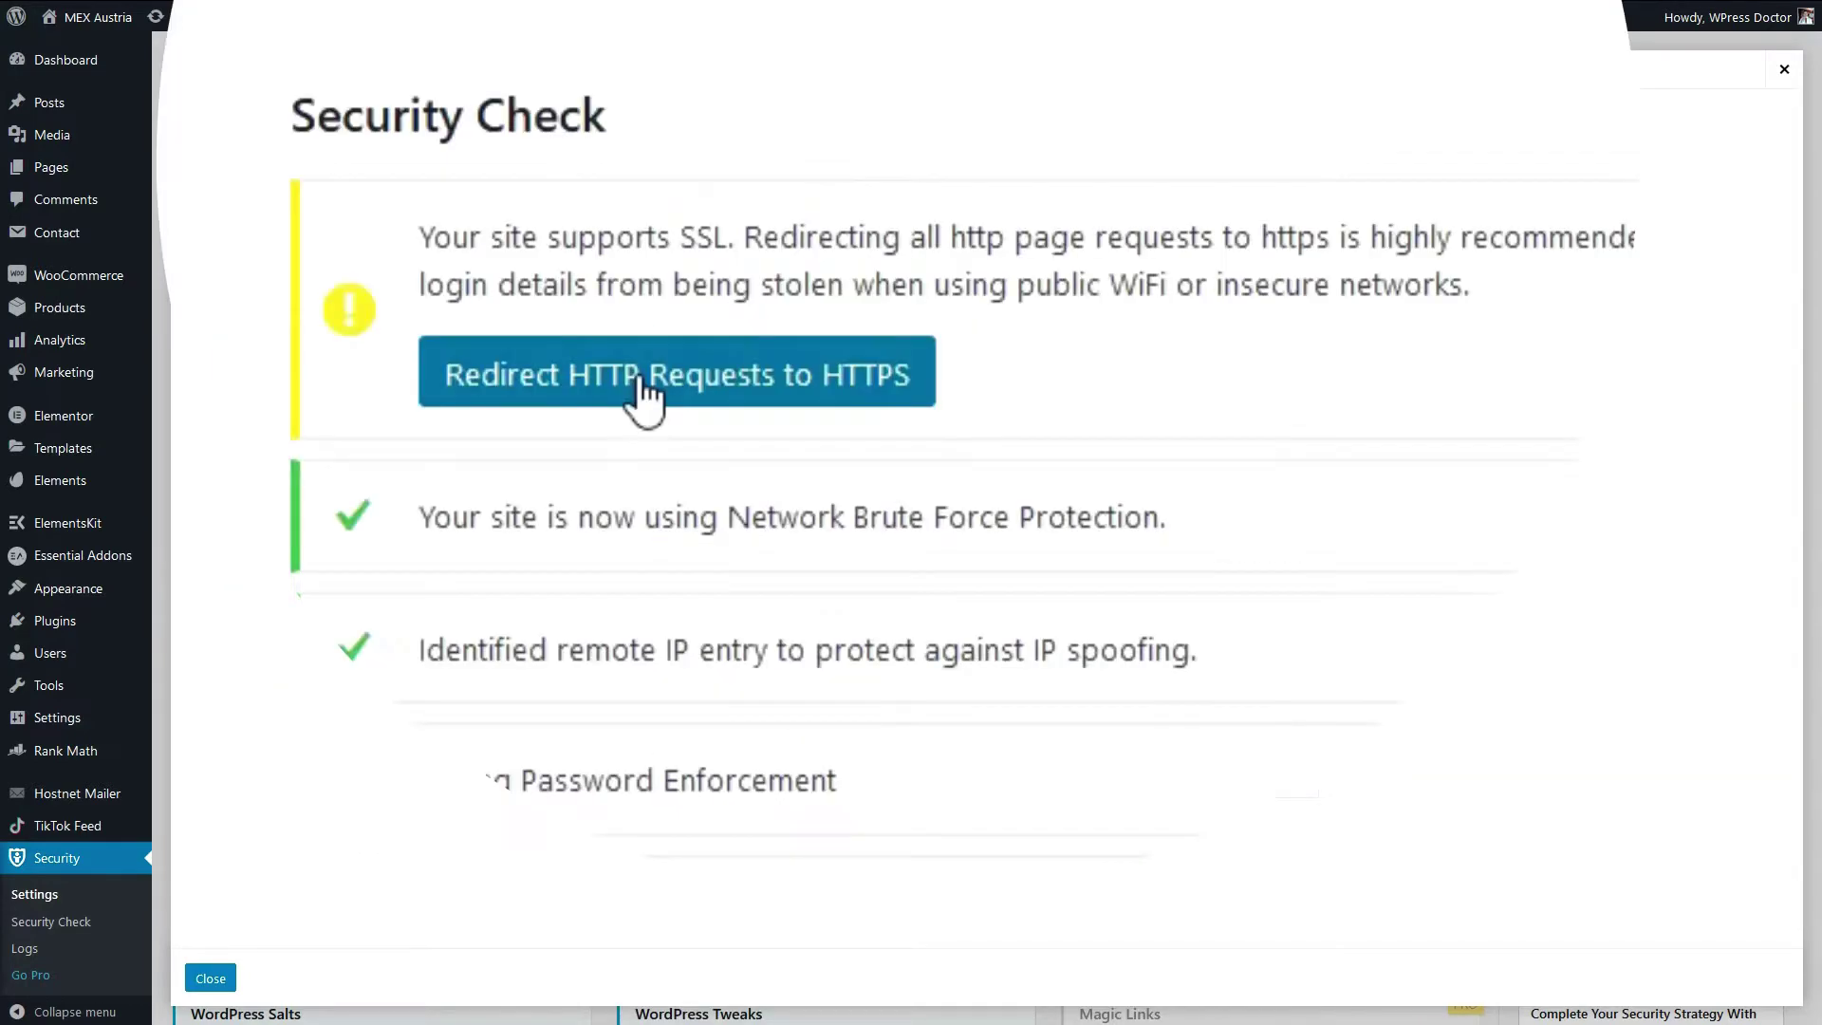
left_click(795, 251)
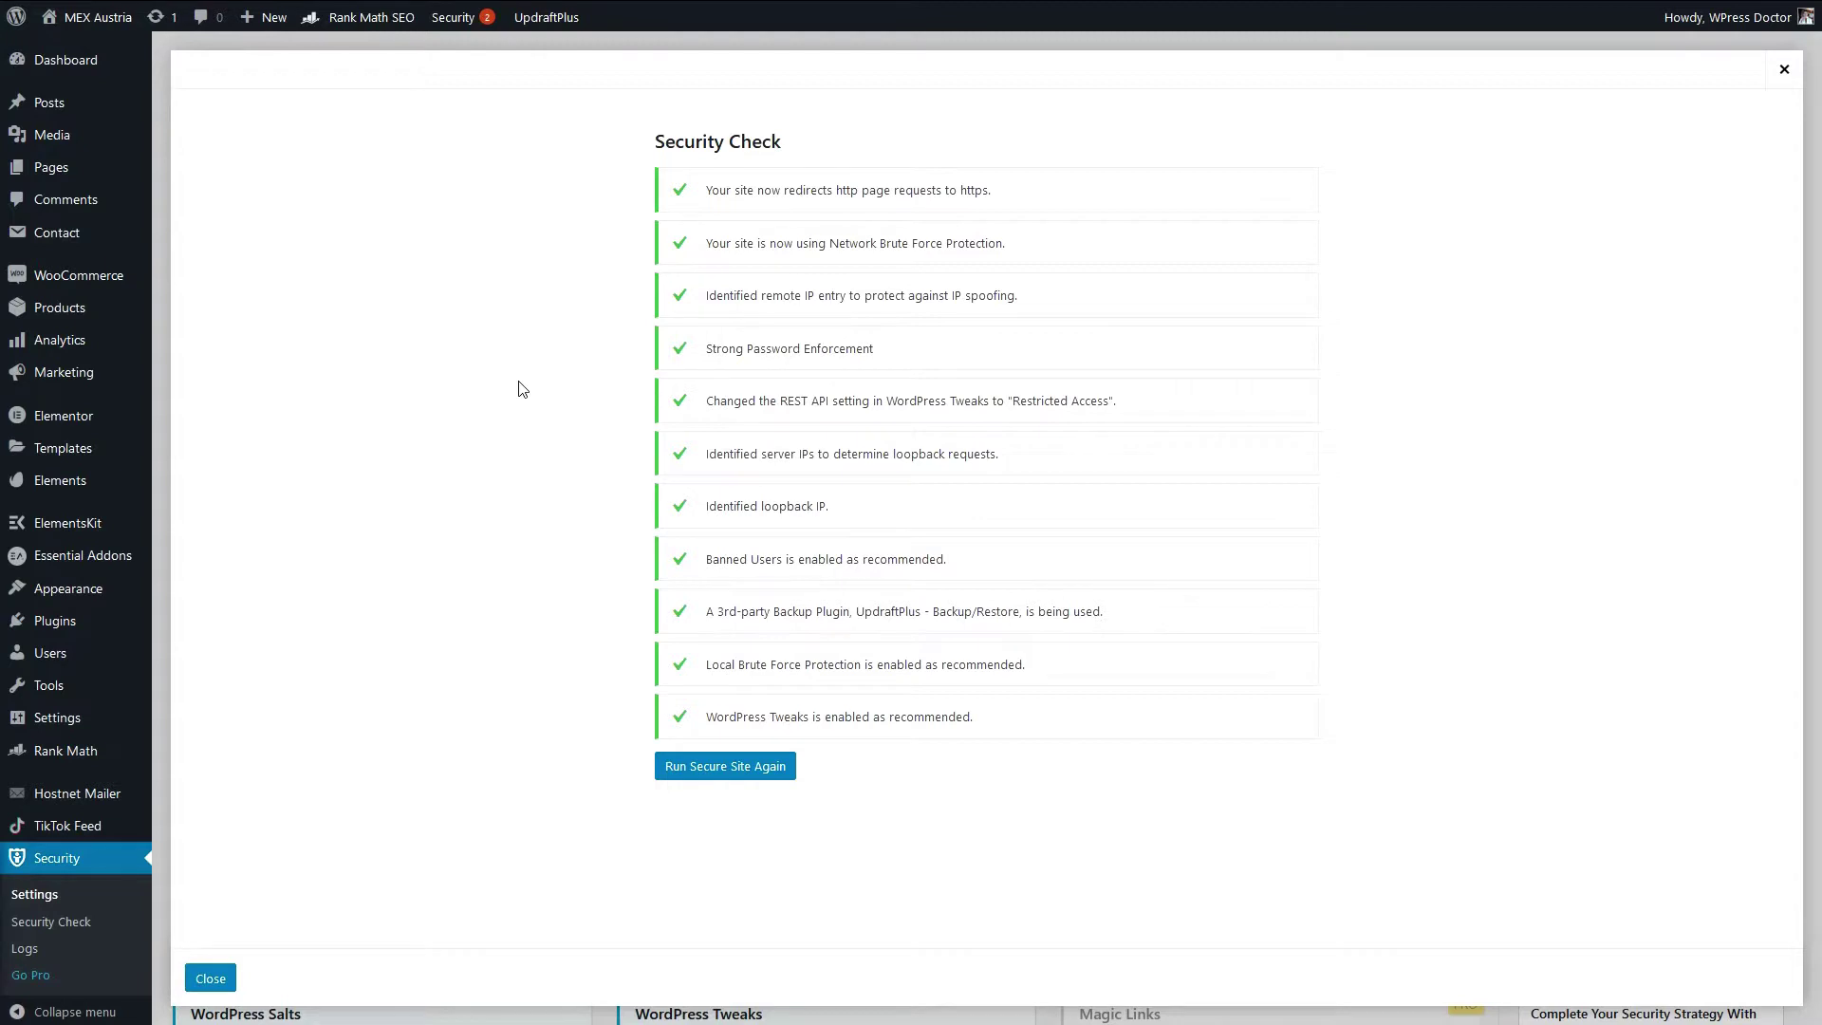
- In Global Settings, append 'You really didnt think we were that stupid, did you?' to the User Lockout Message
left_click(217, 975)
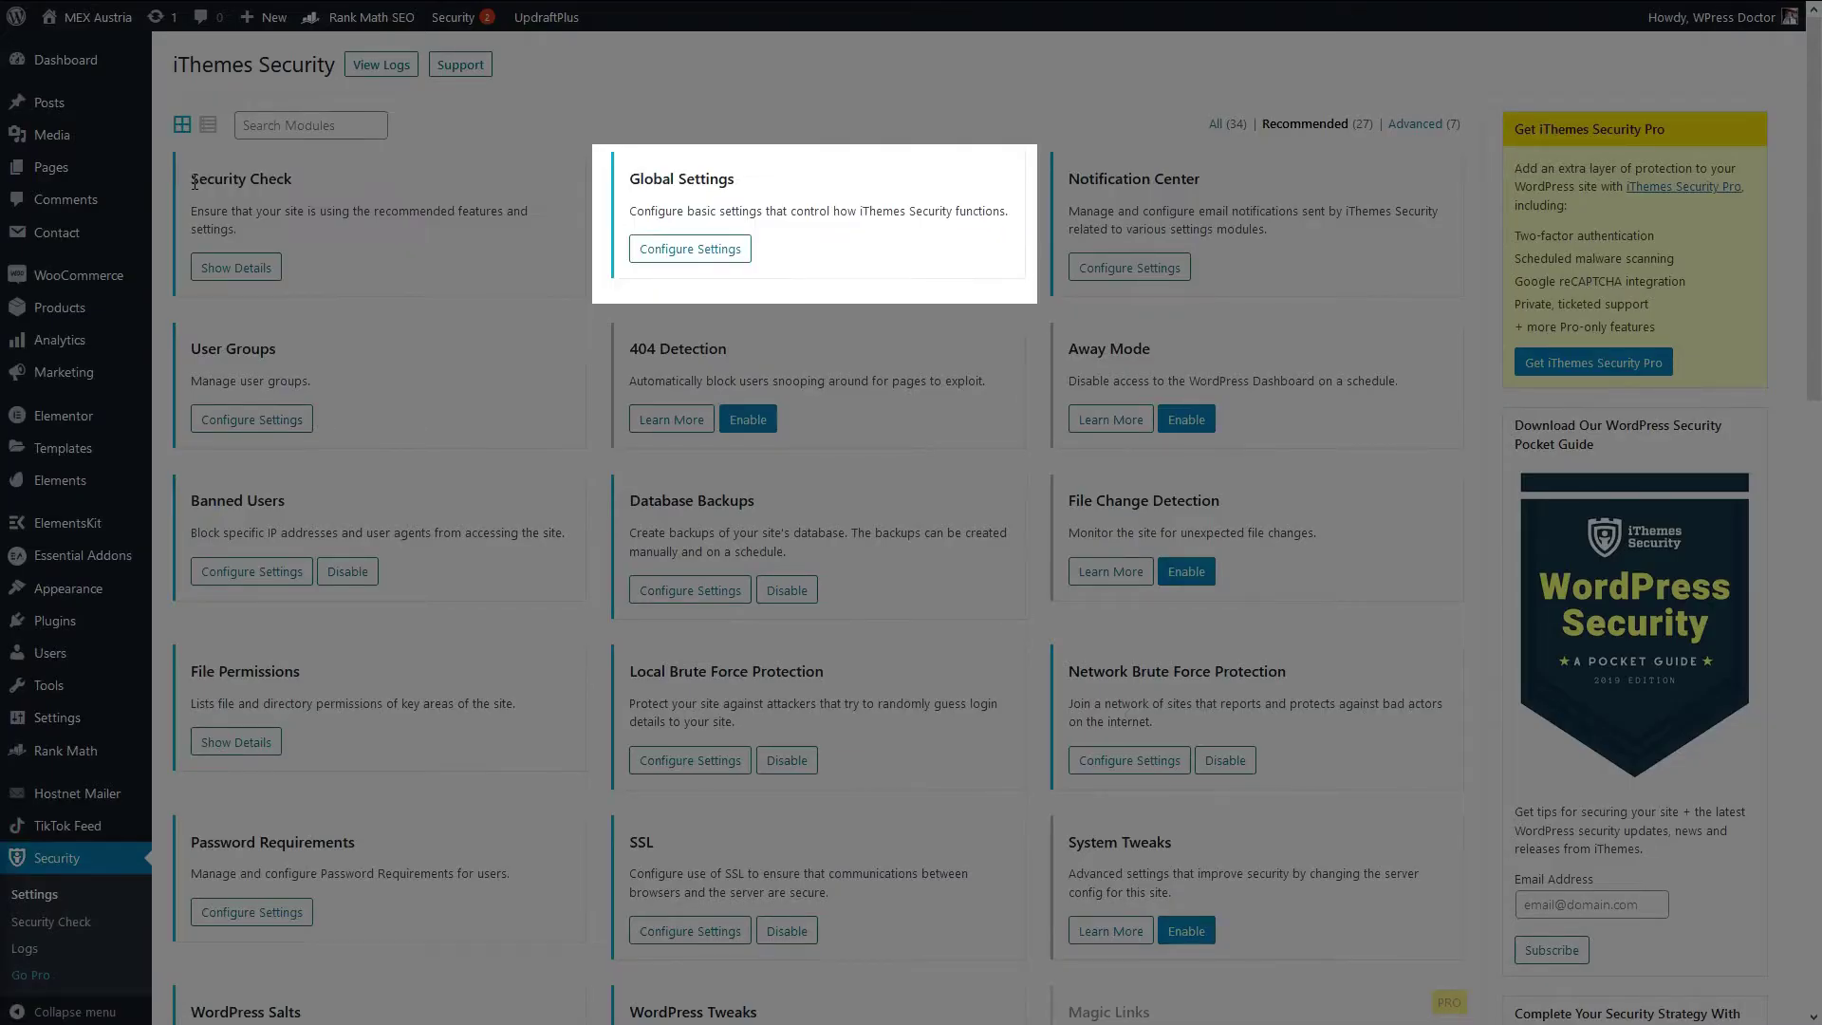
left_click(688, 252)
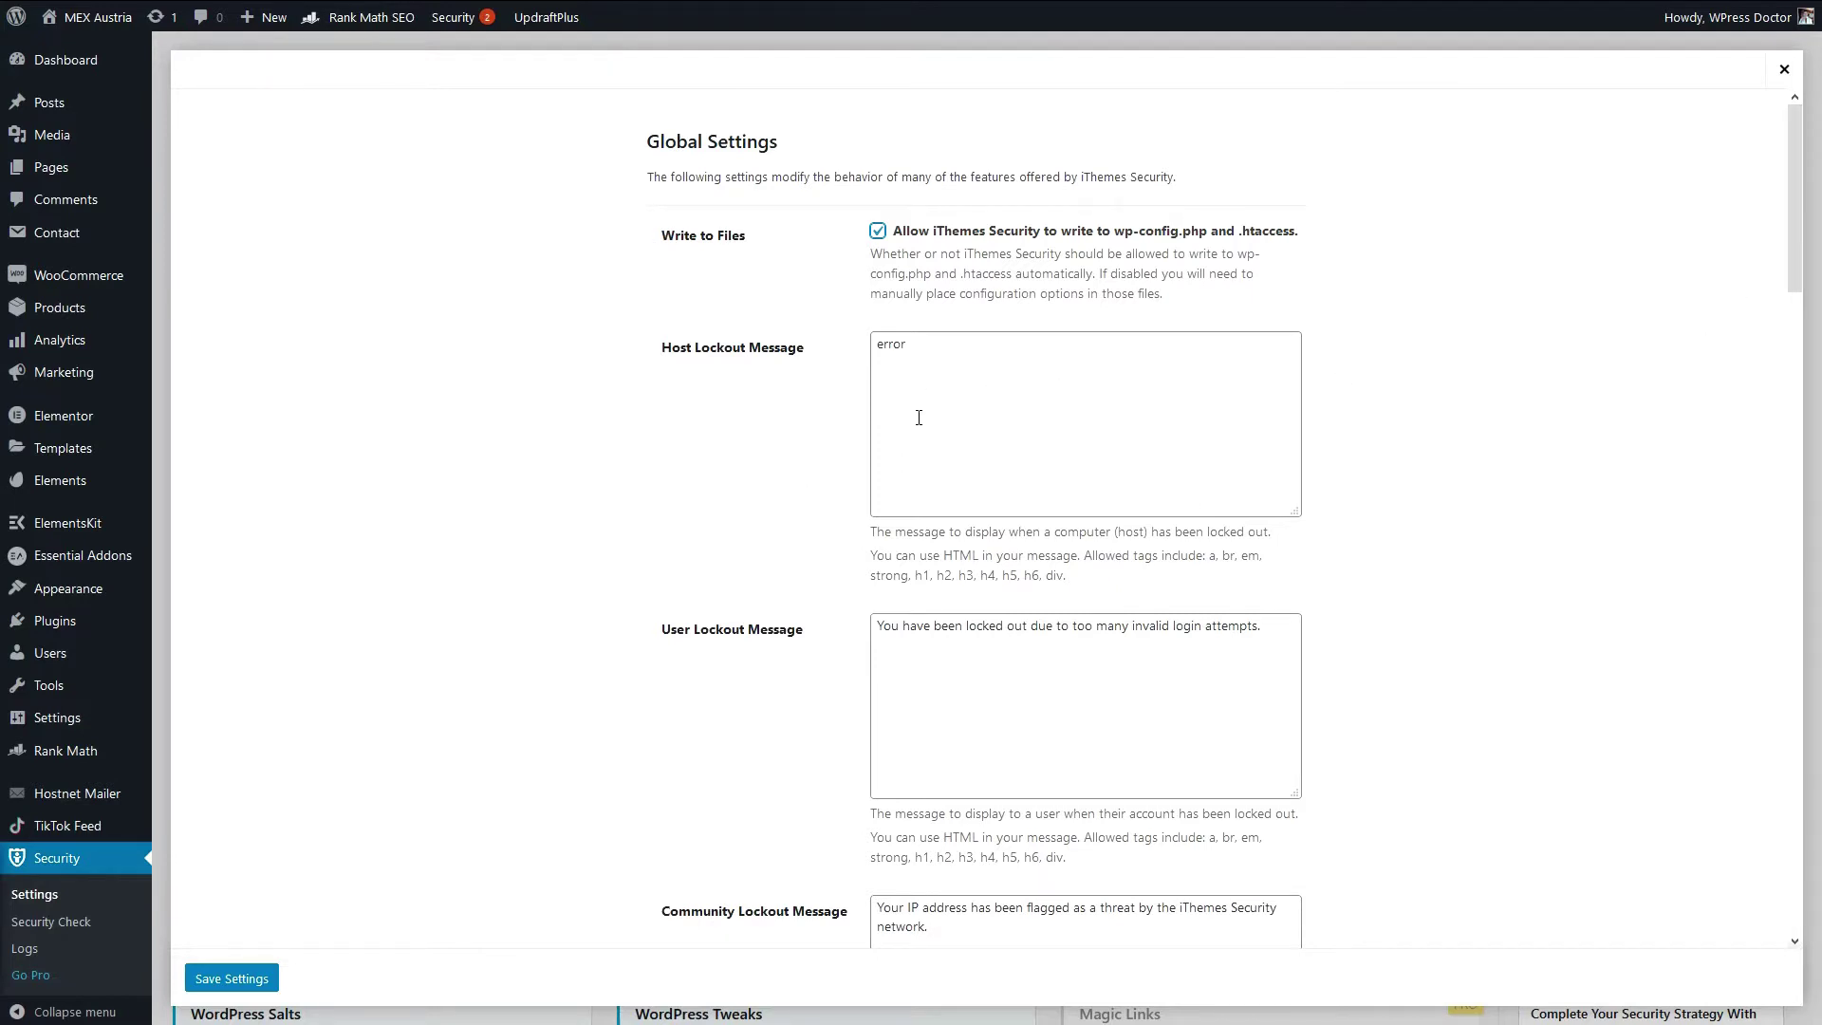
left_click_drag(882, 621, 1261, 638)
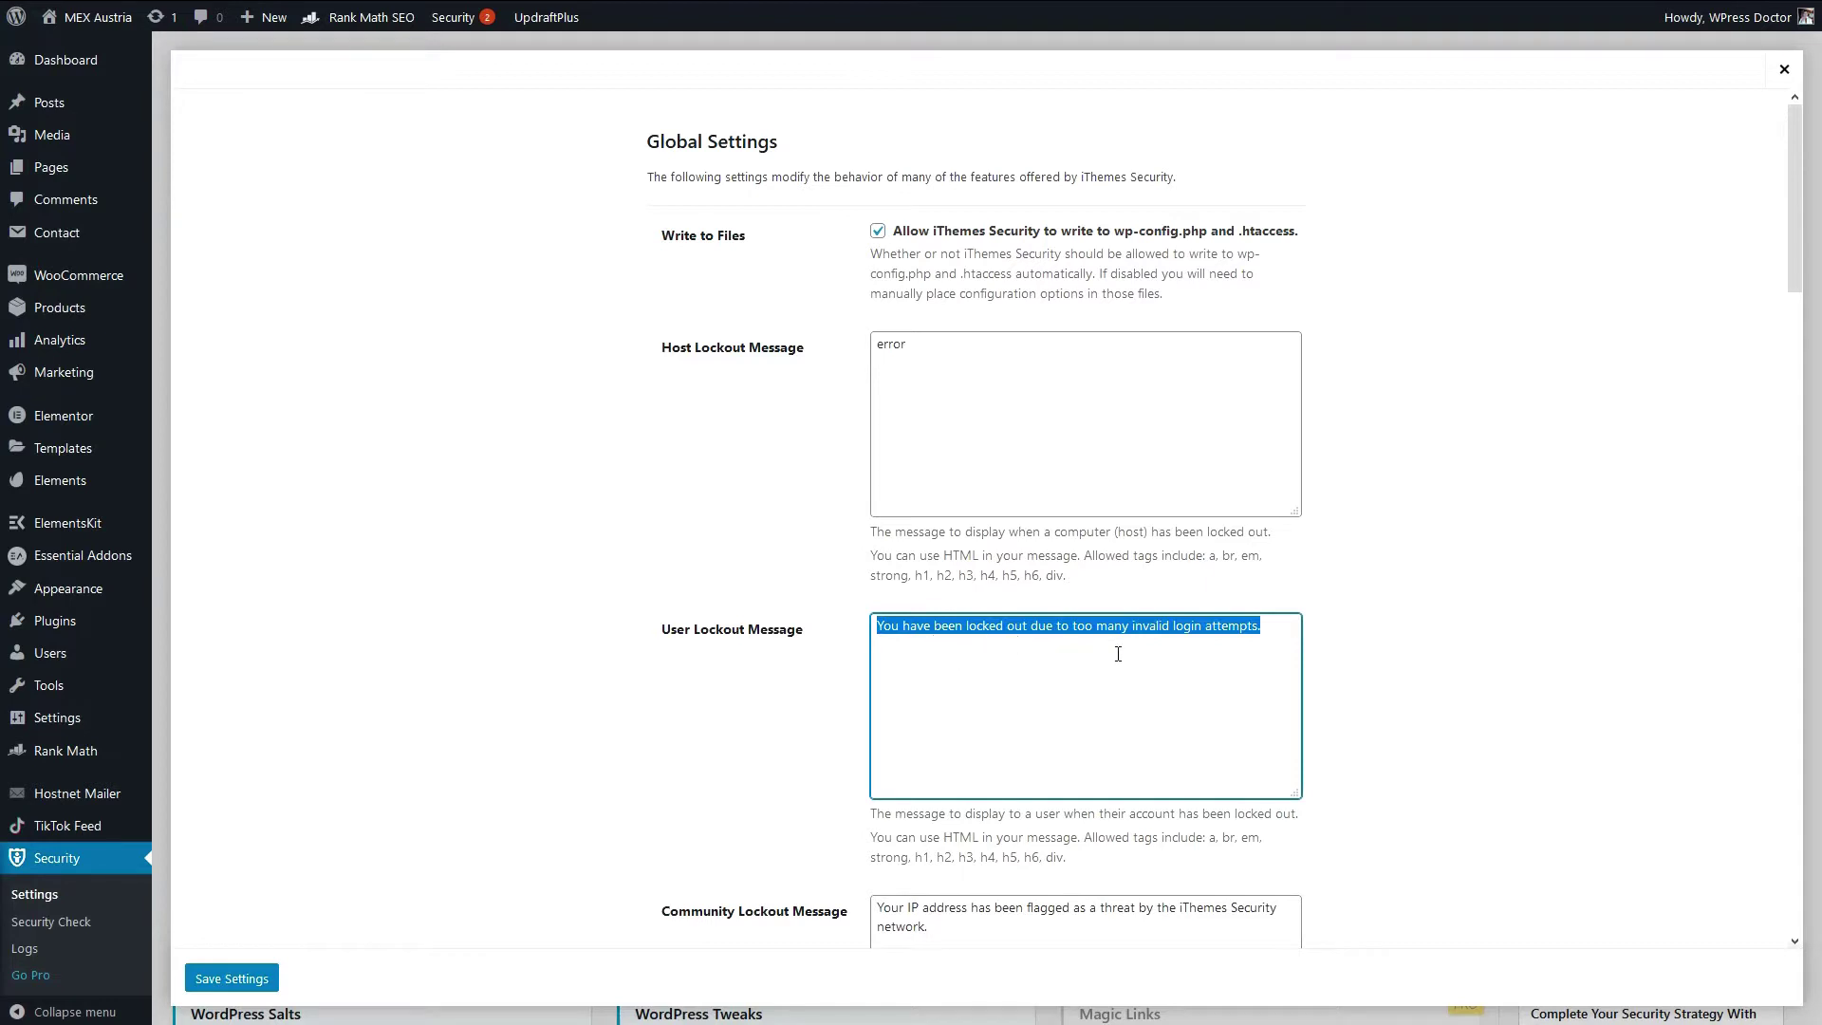
left_click(1268, 633)
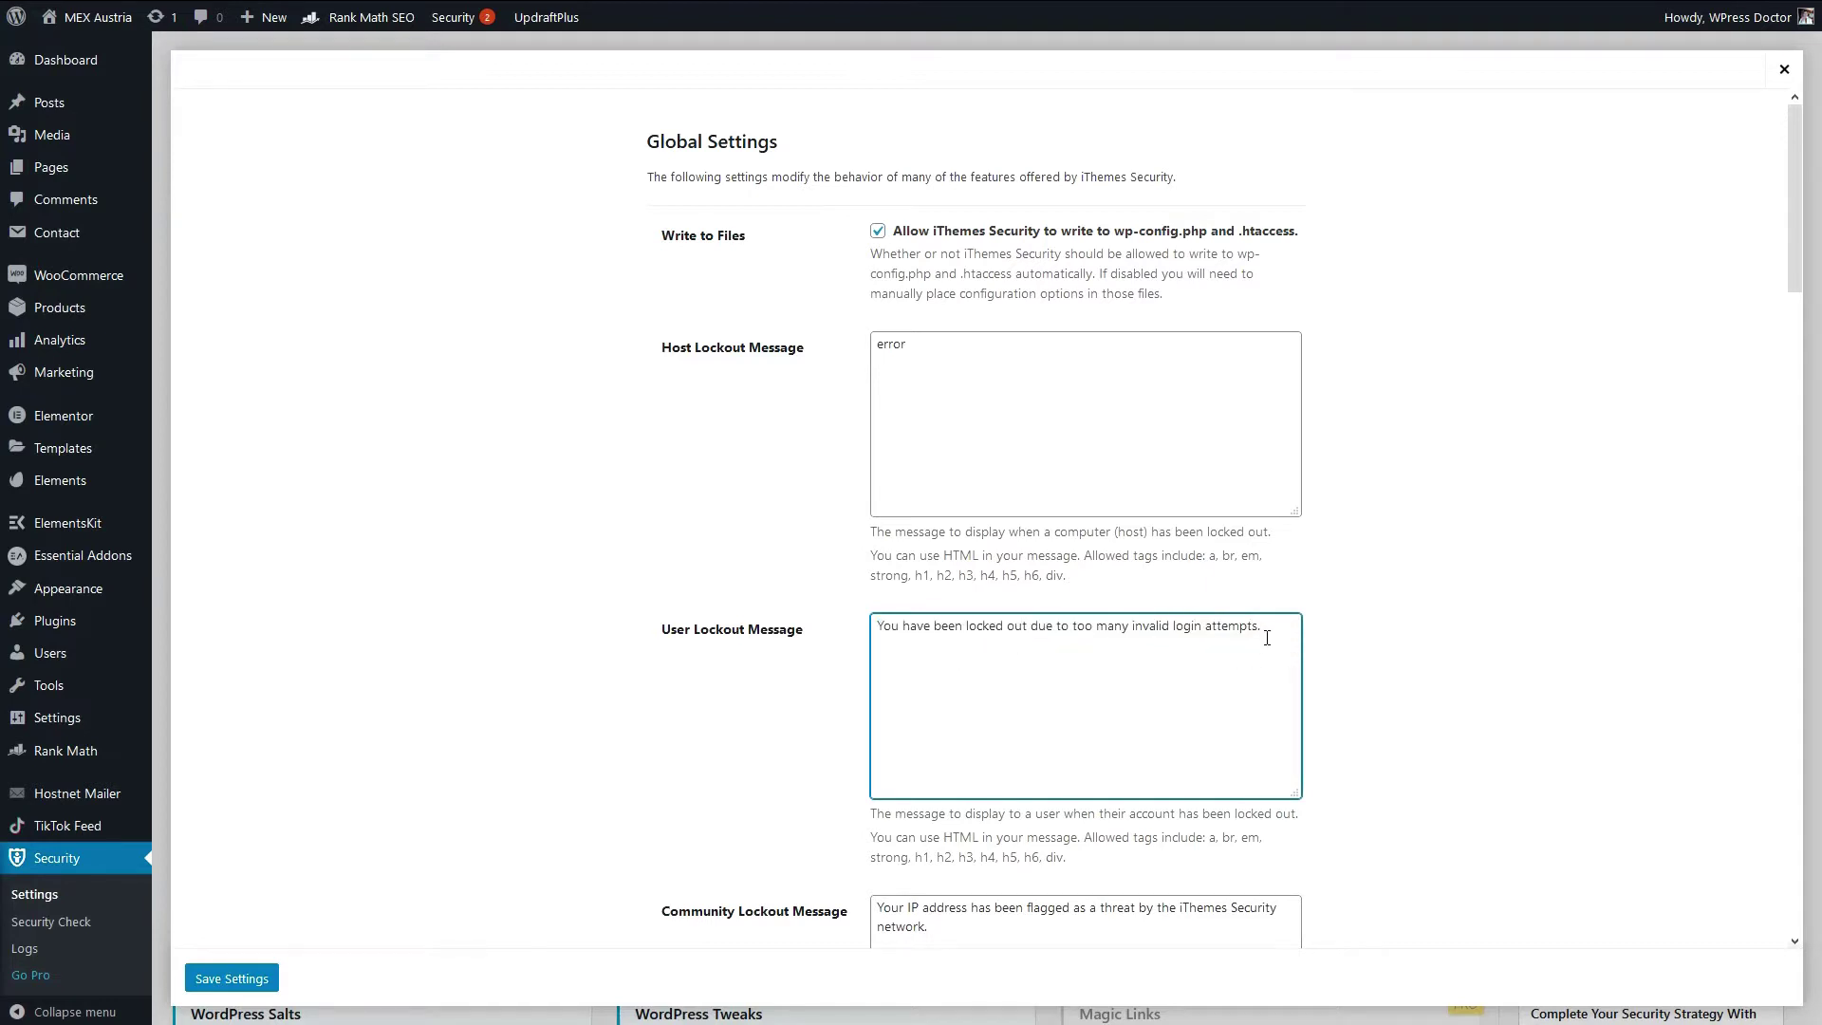
type("You real")
type("ly didnt think we were thaqt stuppid did you?")
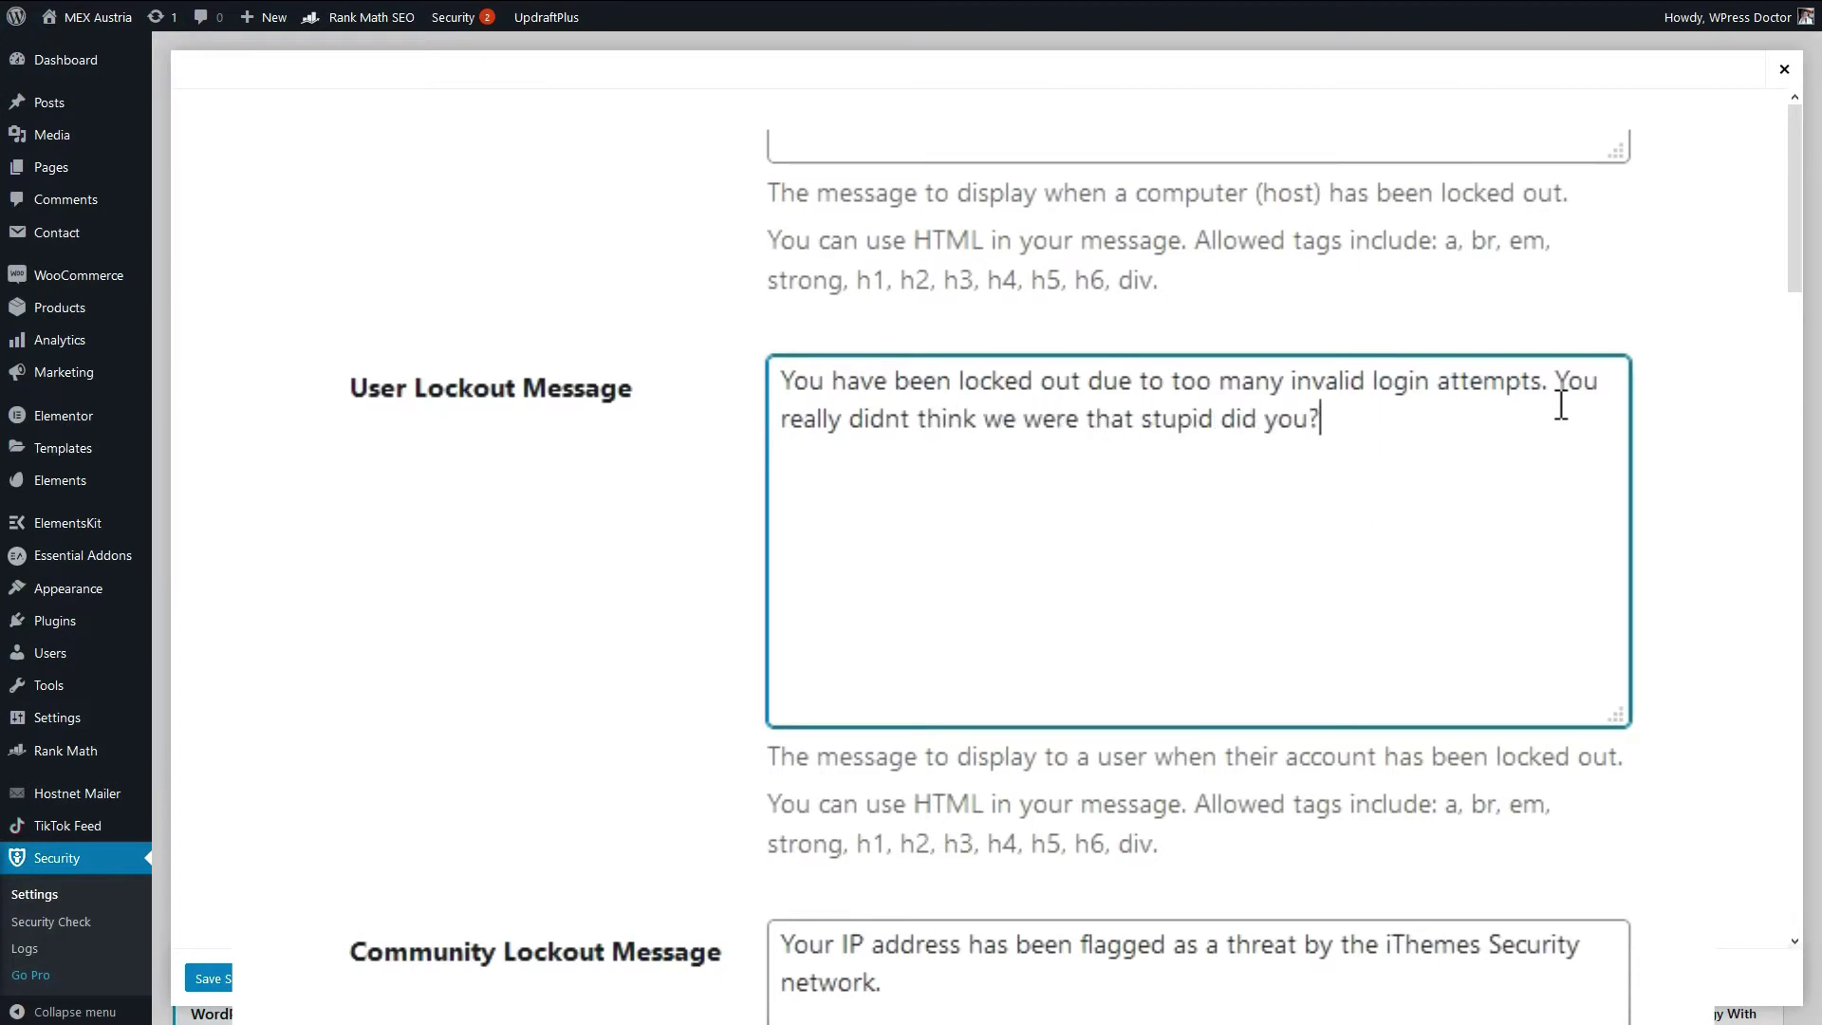
- Put the same line at the end of the Community Lockout Message
scroll(1561, 405, "down", 8)
left_click(993, 310)
left_click_drag(1021, 281, 806, 228)
left_click(976, 259)
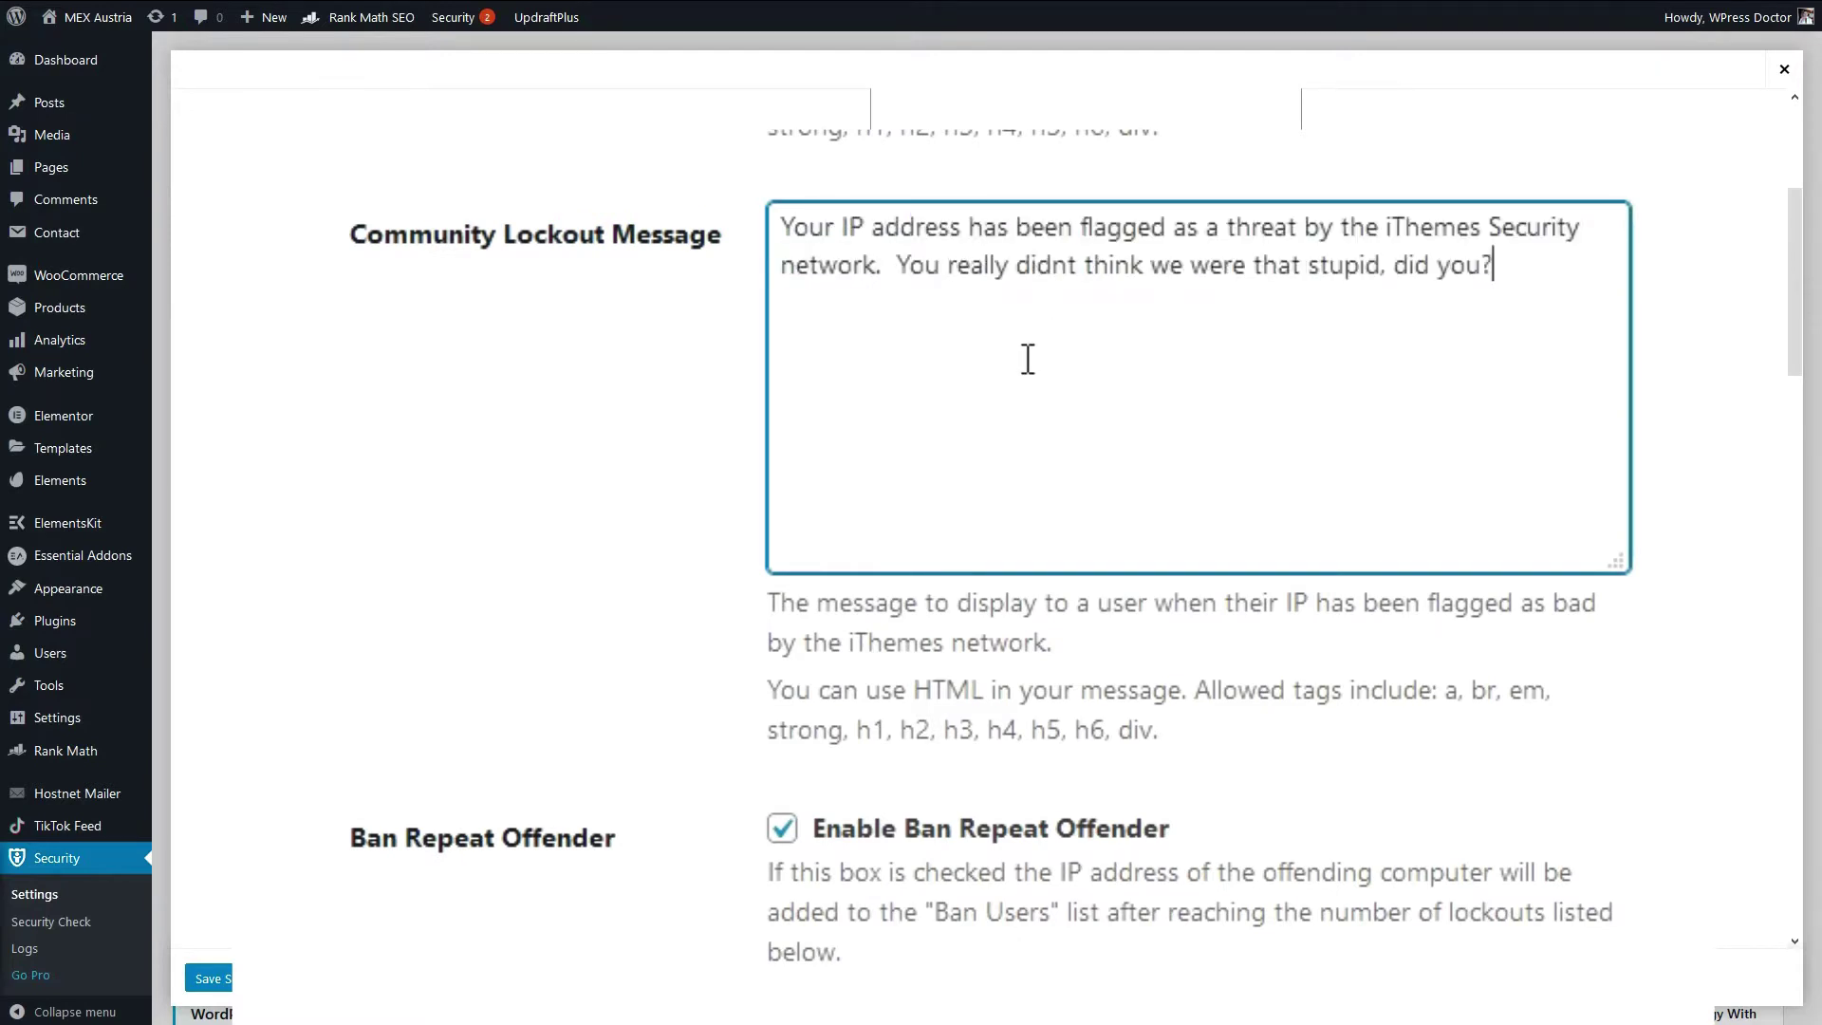
left_click(898, 264)
scroll(1773, 397, "down", 5)
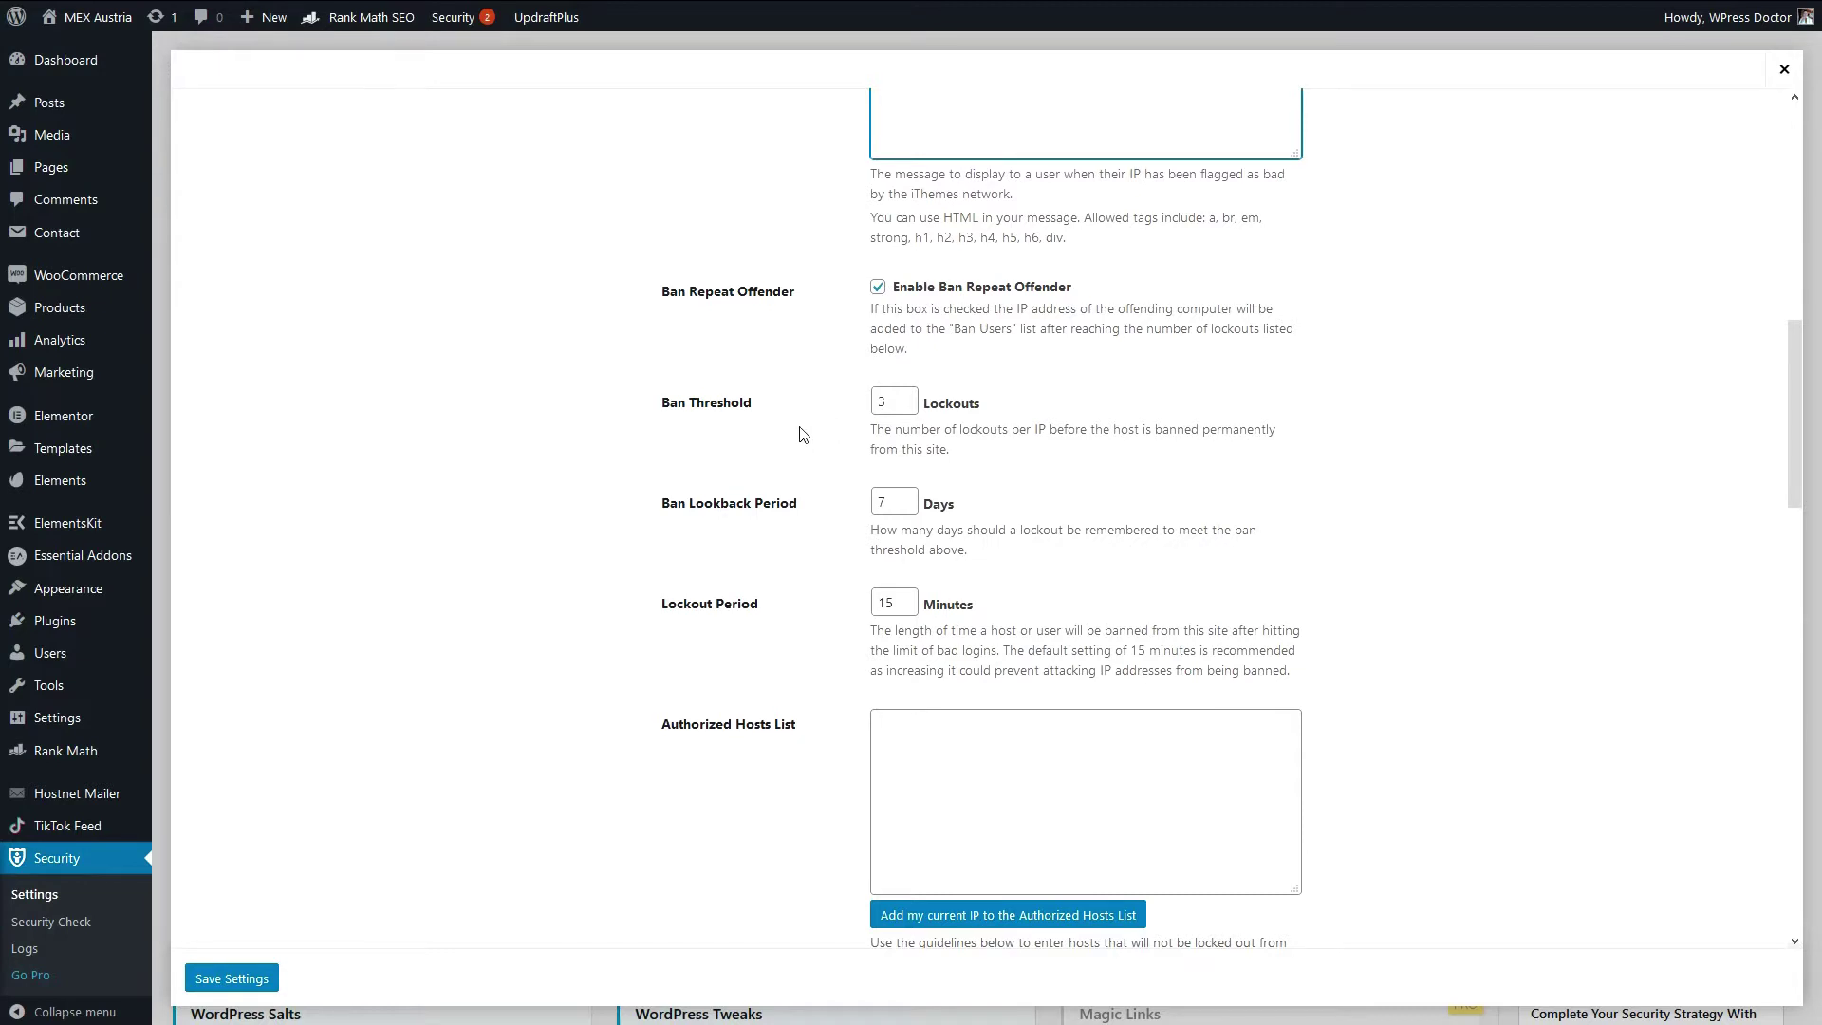
- Change Lockout Period to 20 minutes, keeping Ban Threshold 3 and a 7-day lookback
key("Tab")
key("Tab")
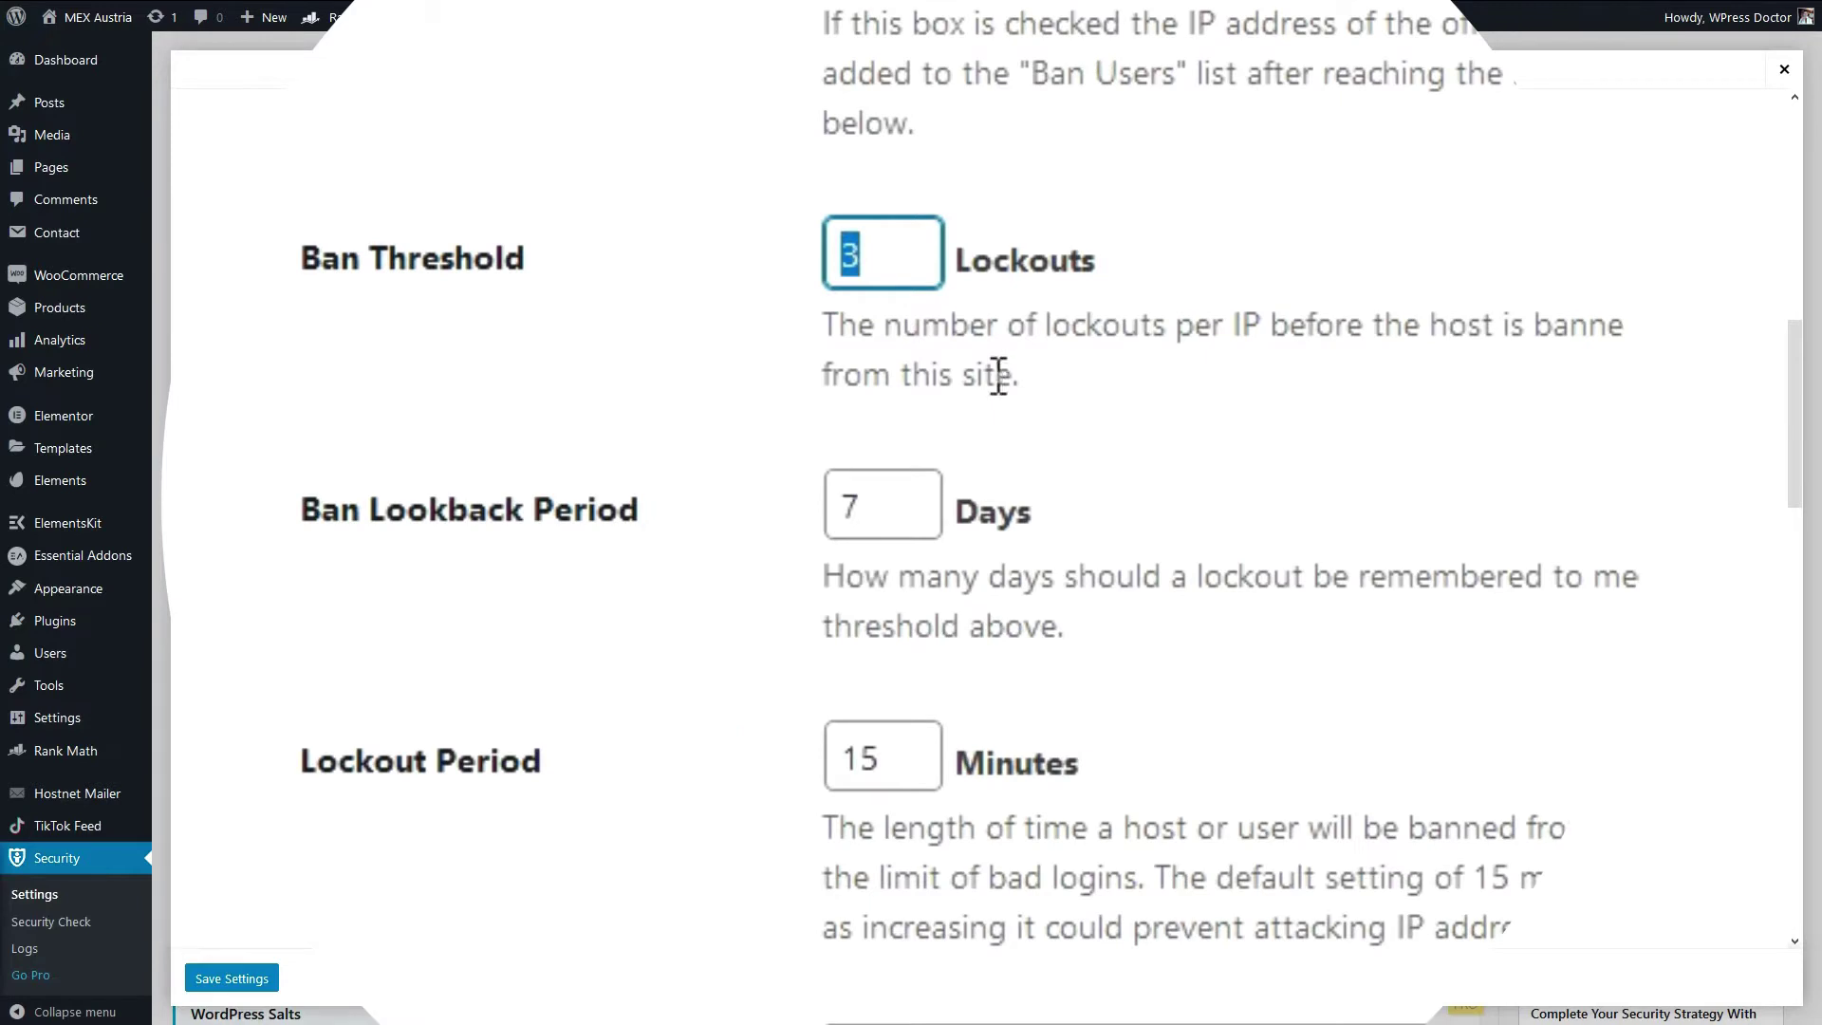
left_click(858, 522)
left_click_drag(858, 522, 818, 529)
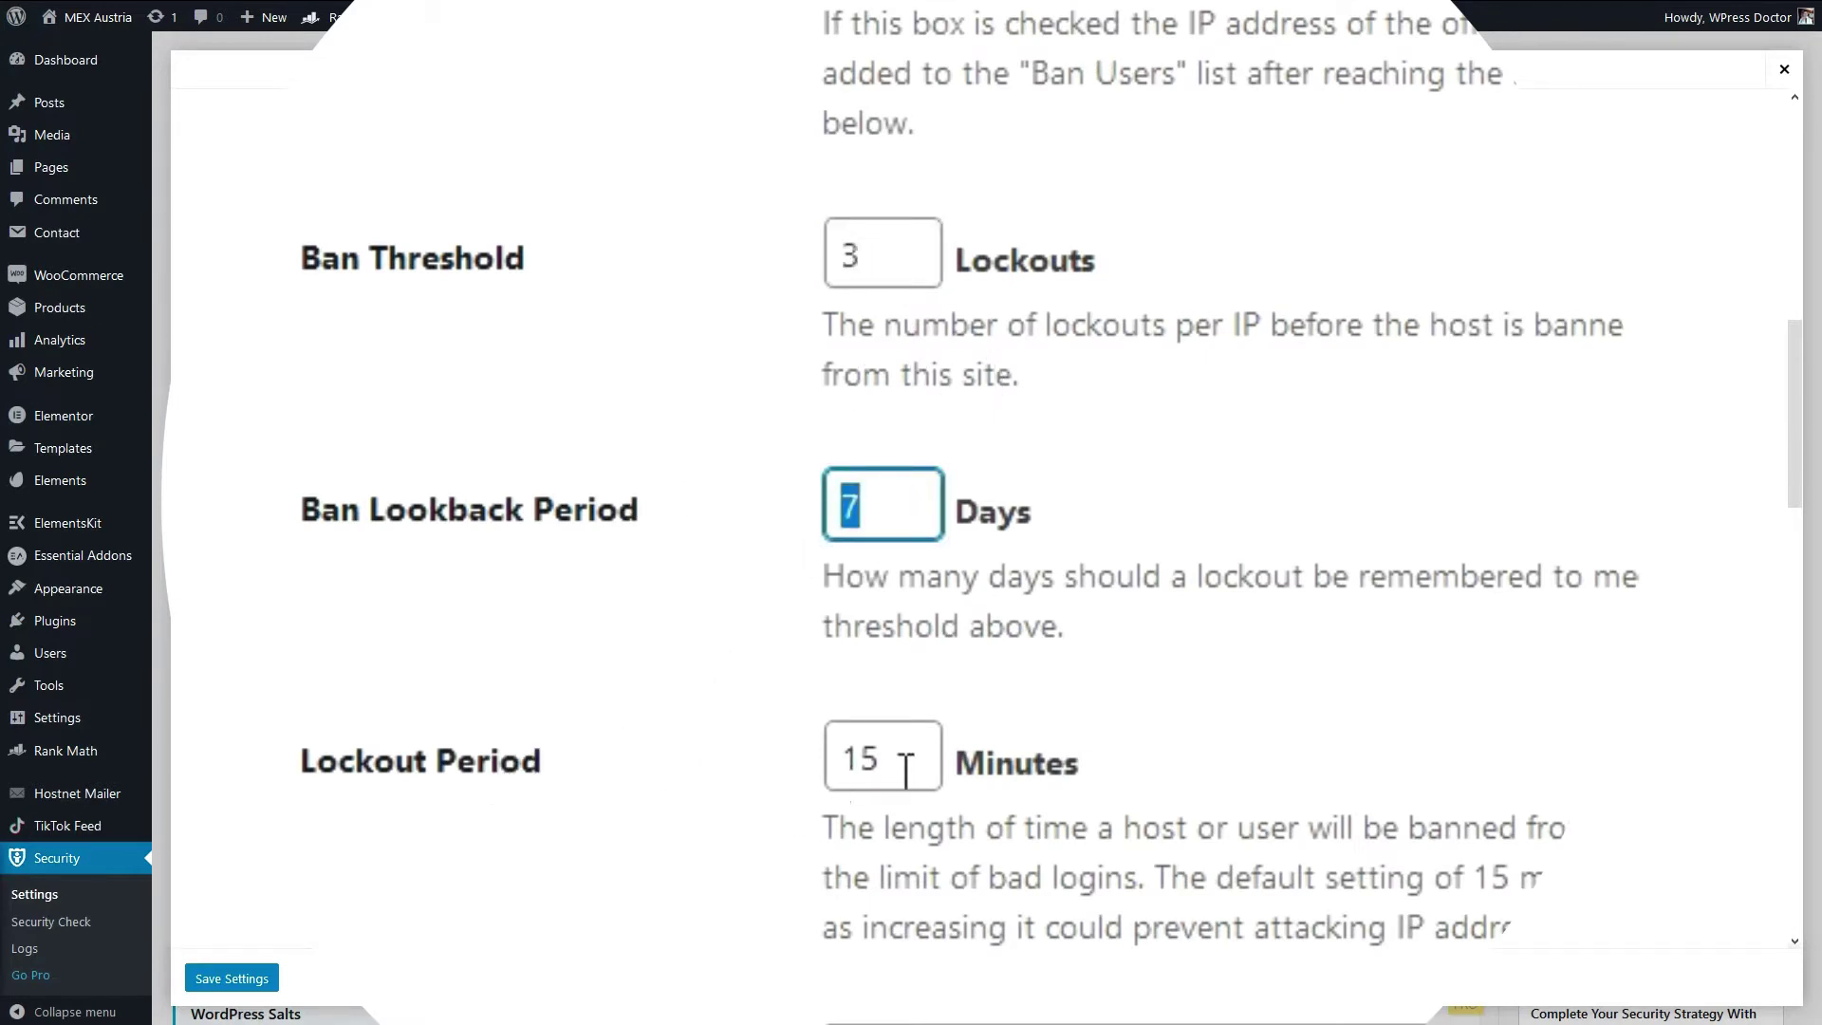
left_click_drag(897, 771, 814, 773)
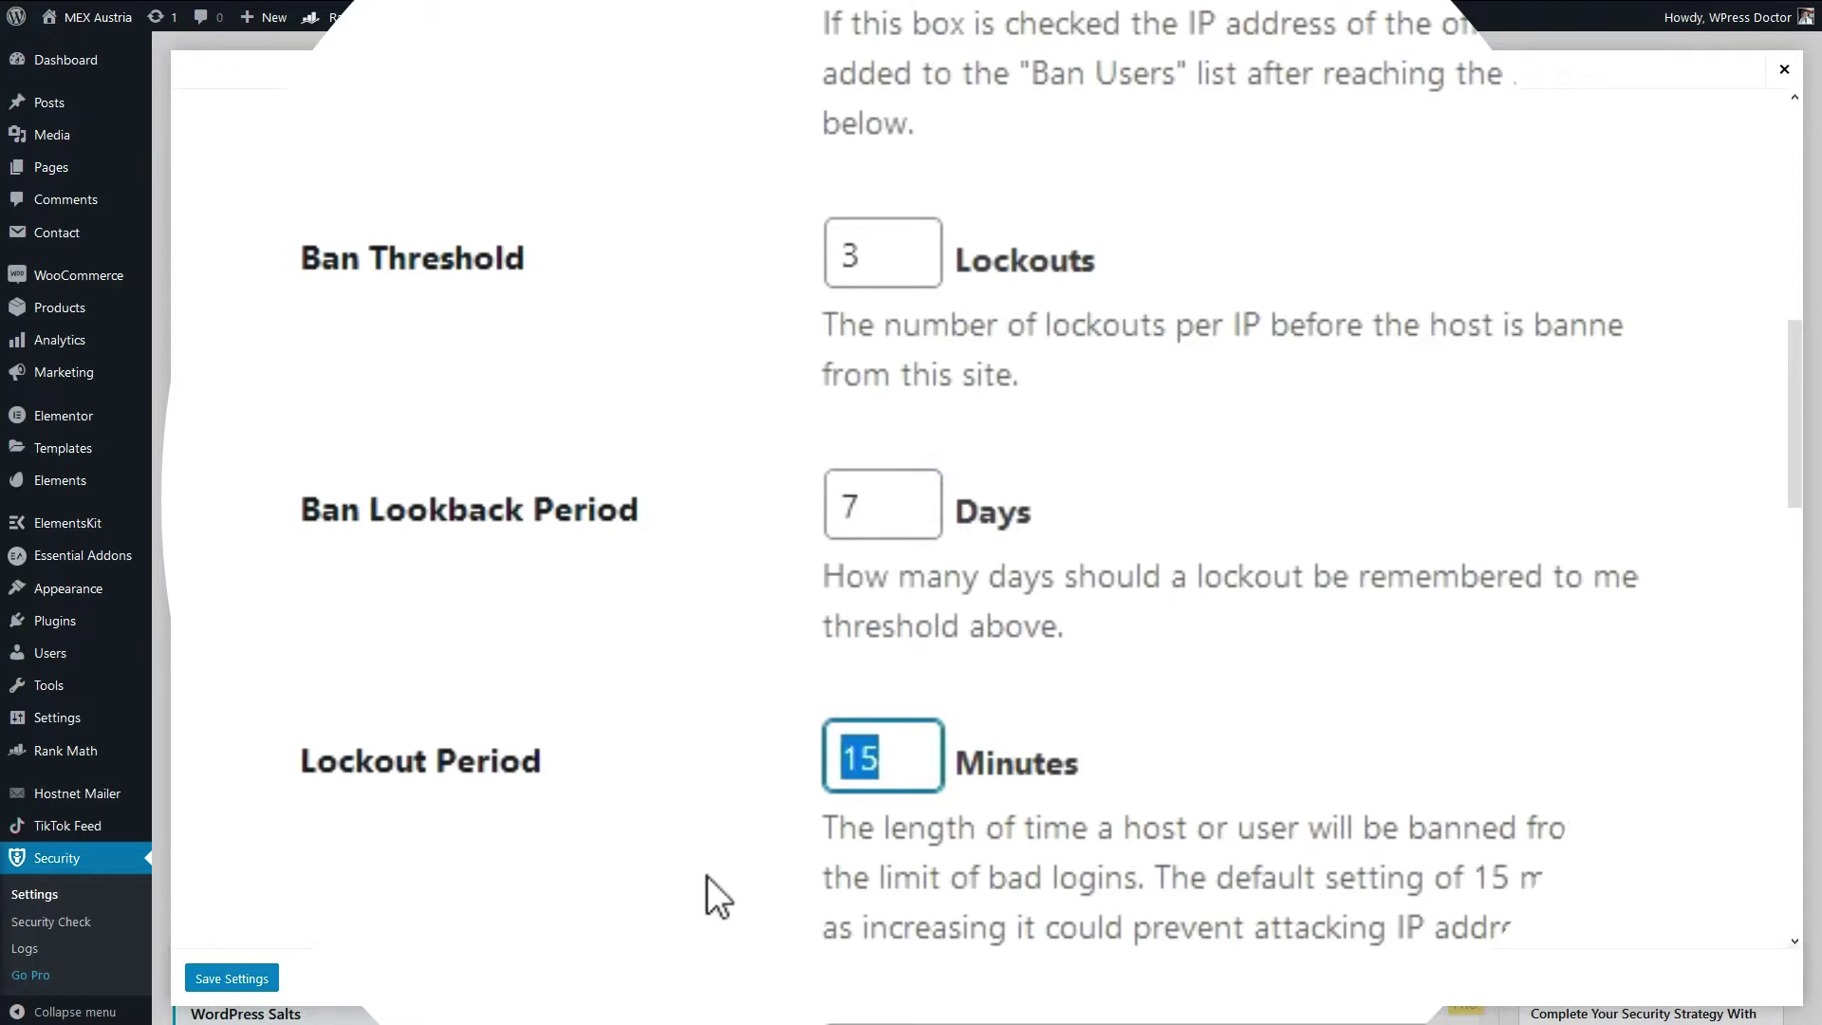
type("20")
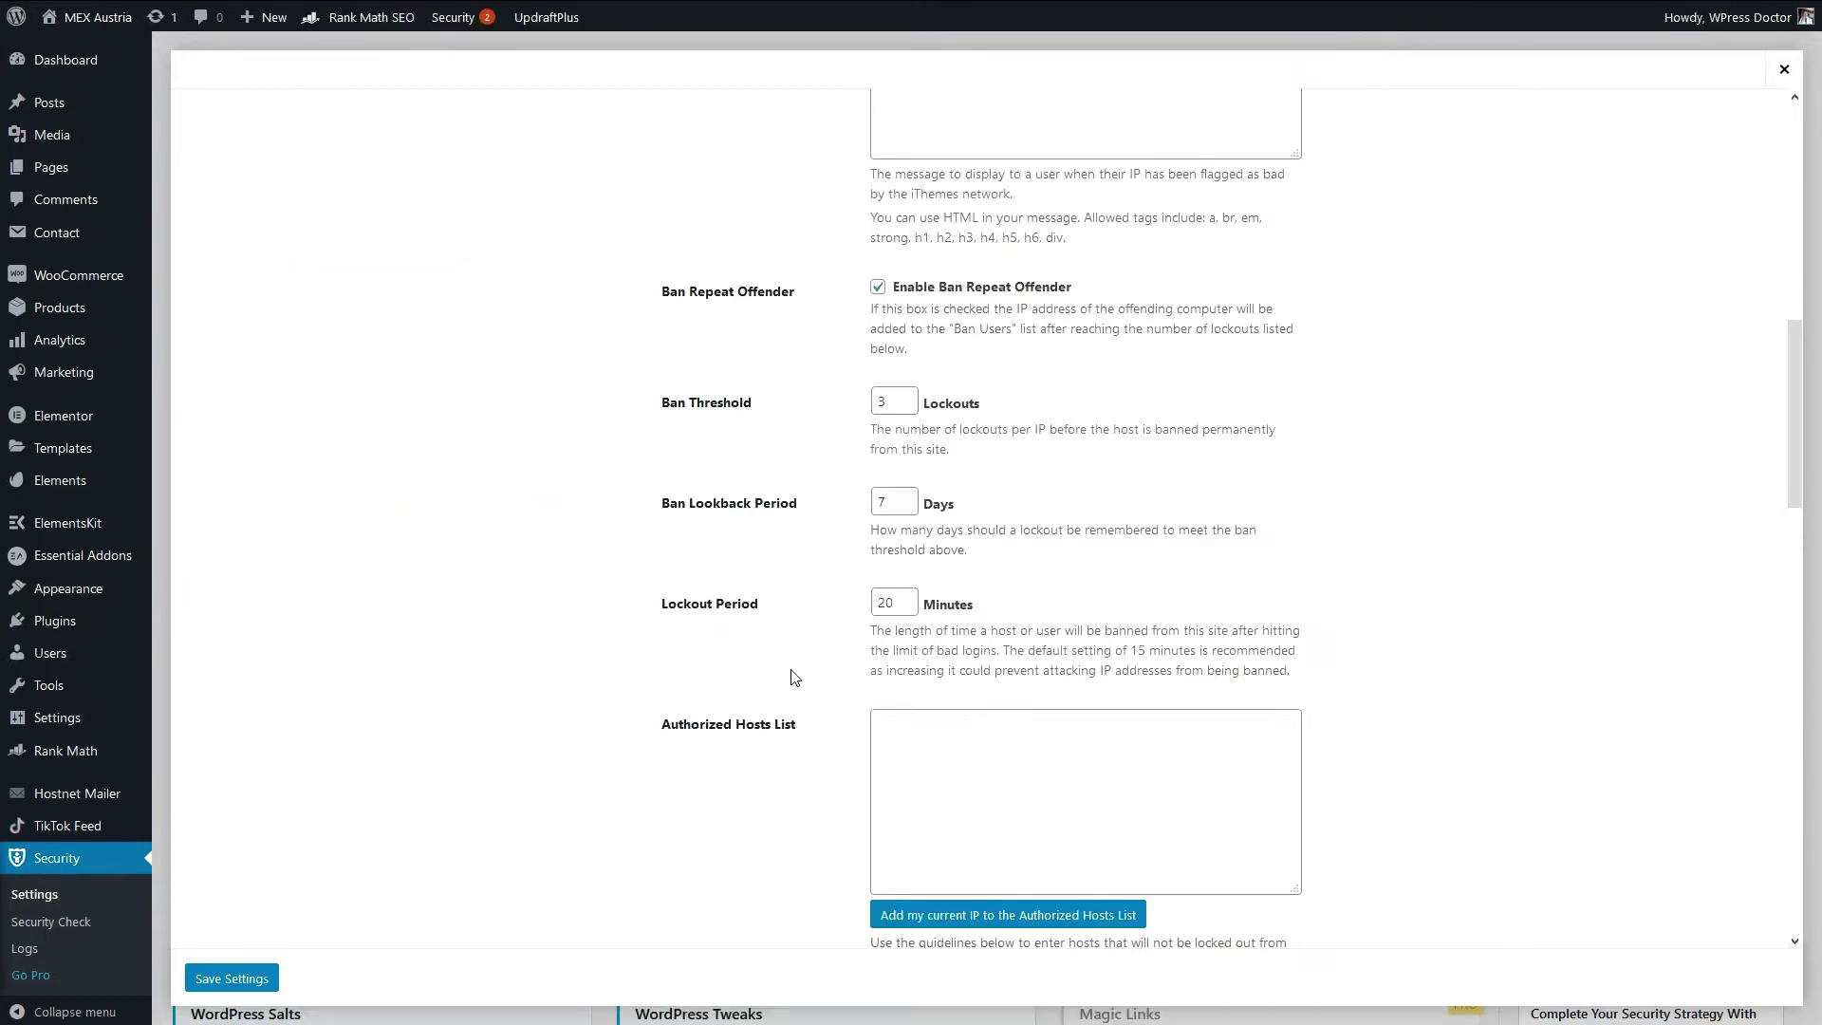
- Remove the IP address from the Authorized Hosts List and save Global Settings
scroll(790, 675, "down", 3)
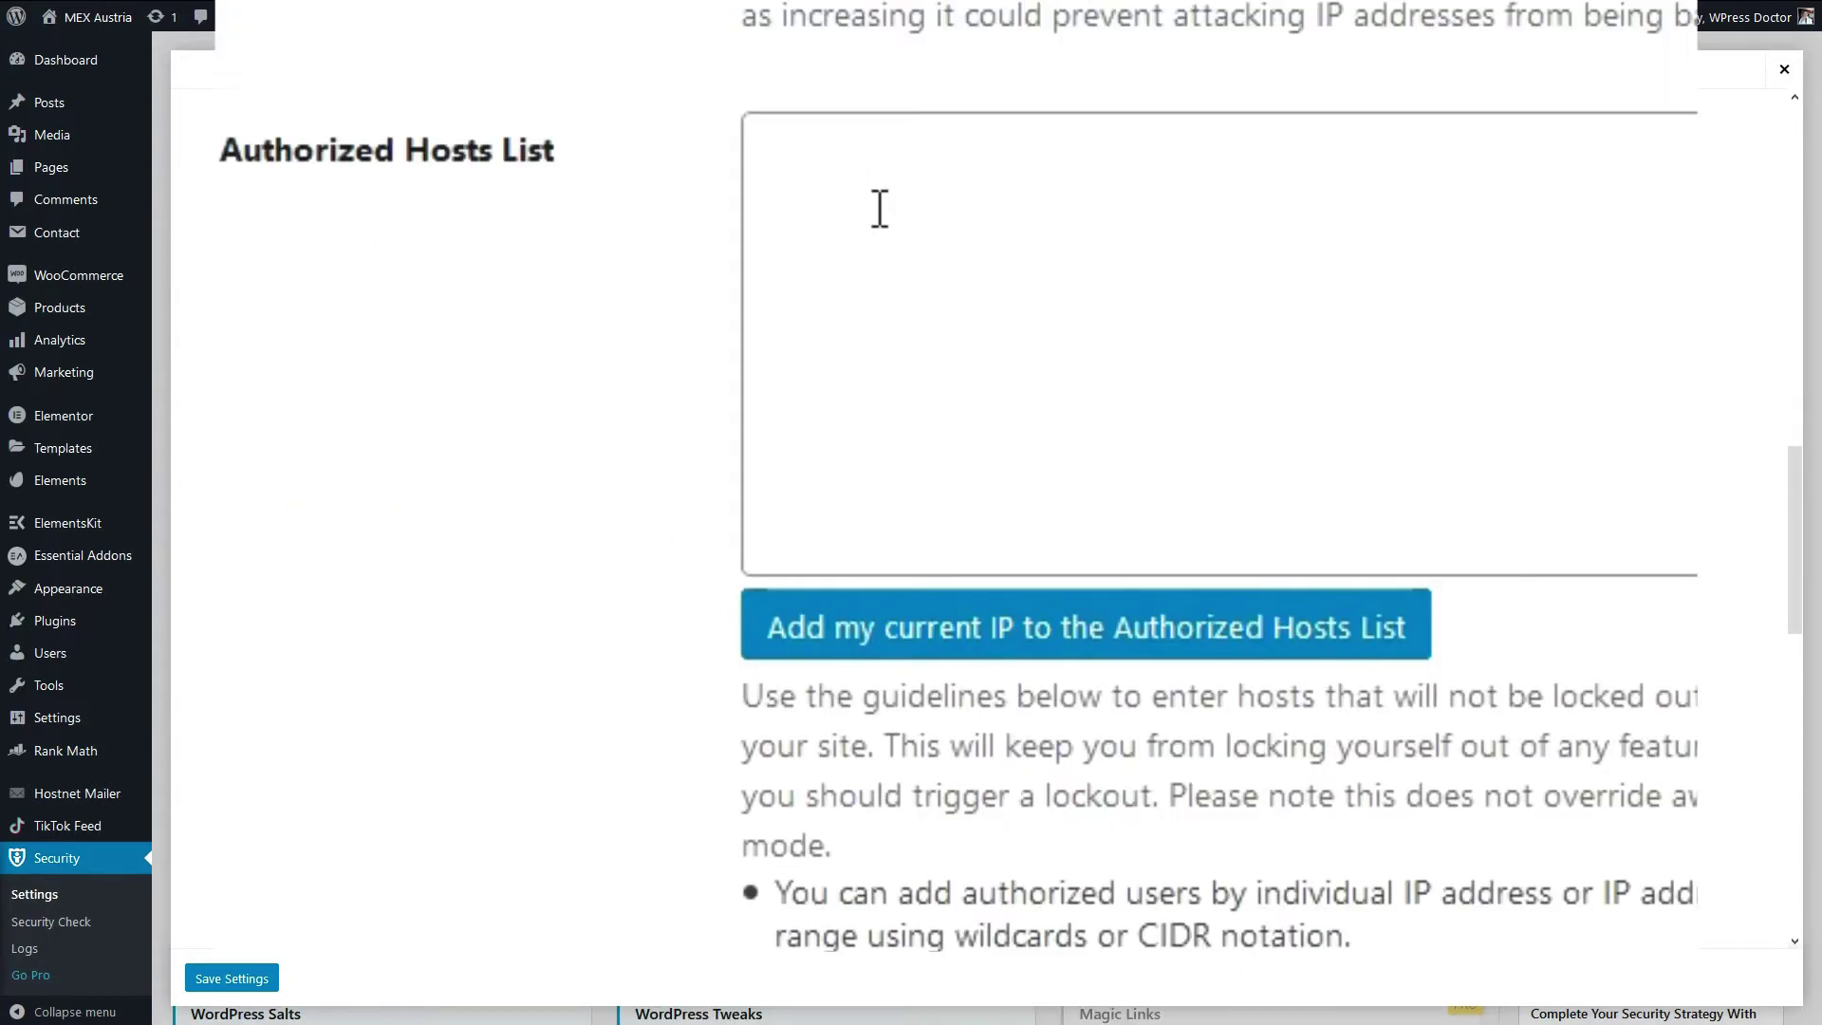
left_click(879, 208)
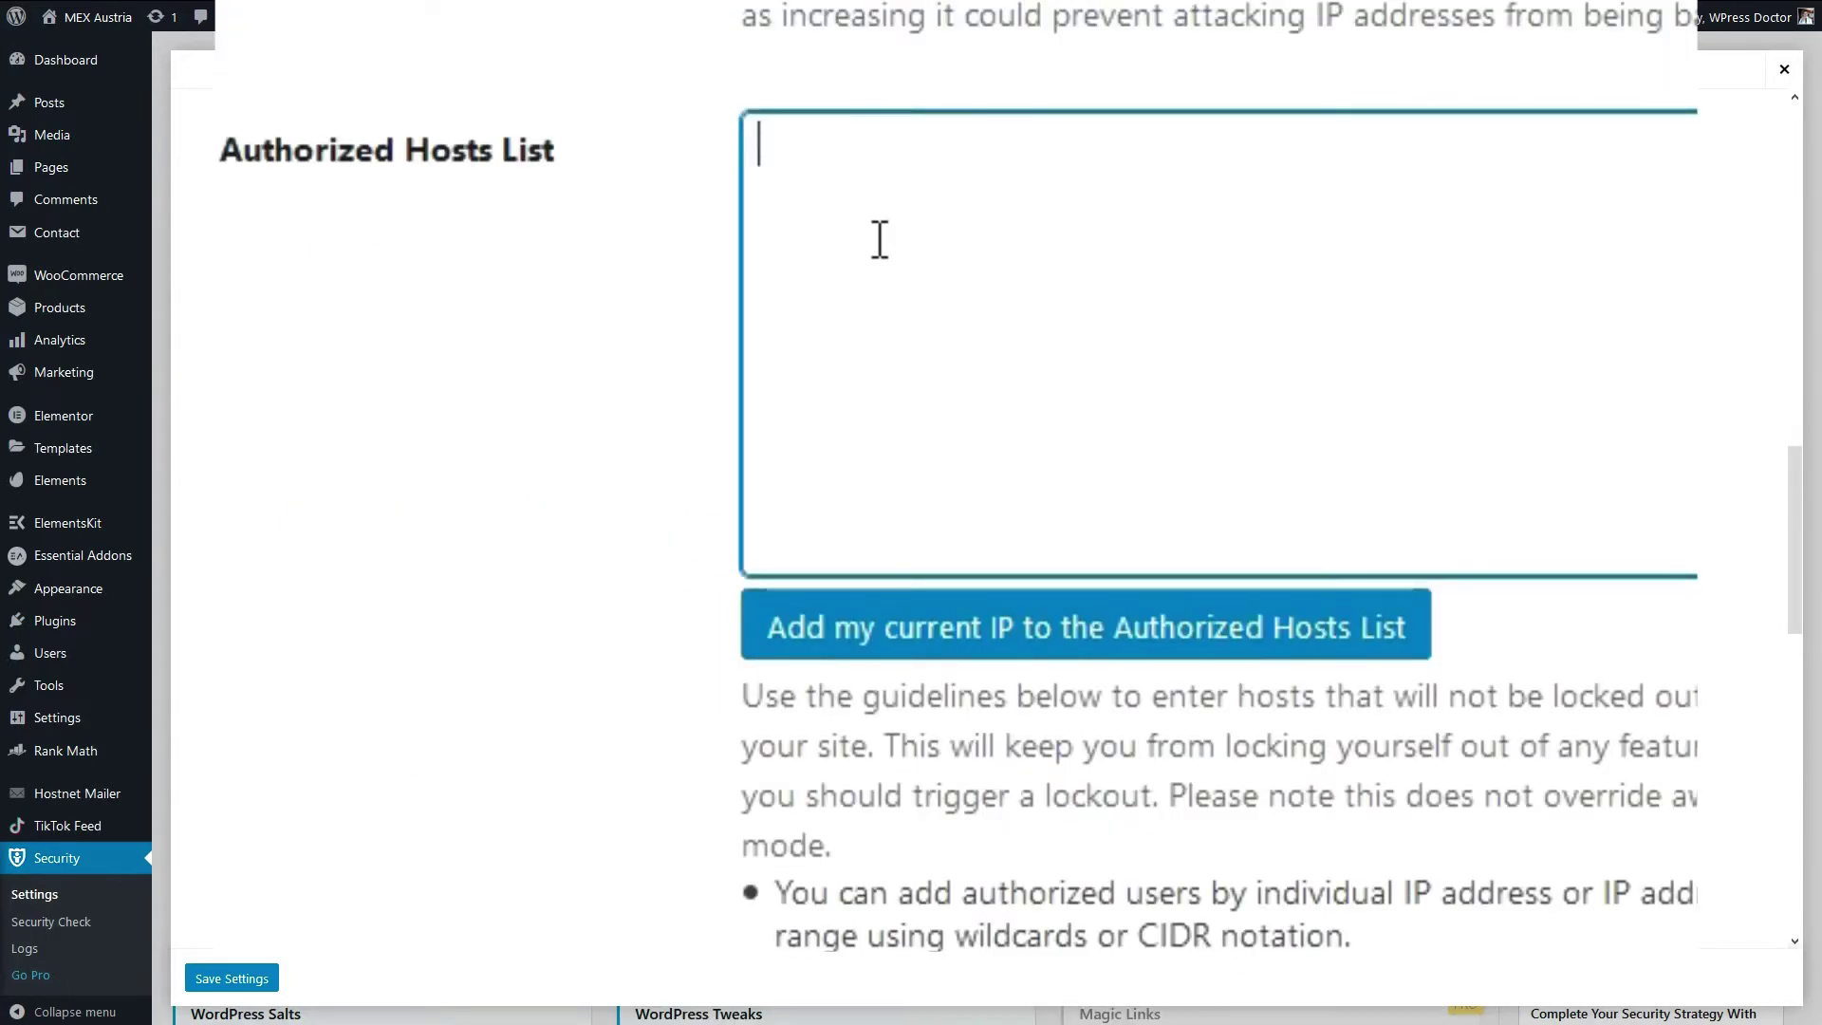
left_click(895, 634)
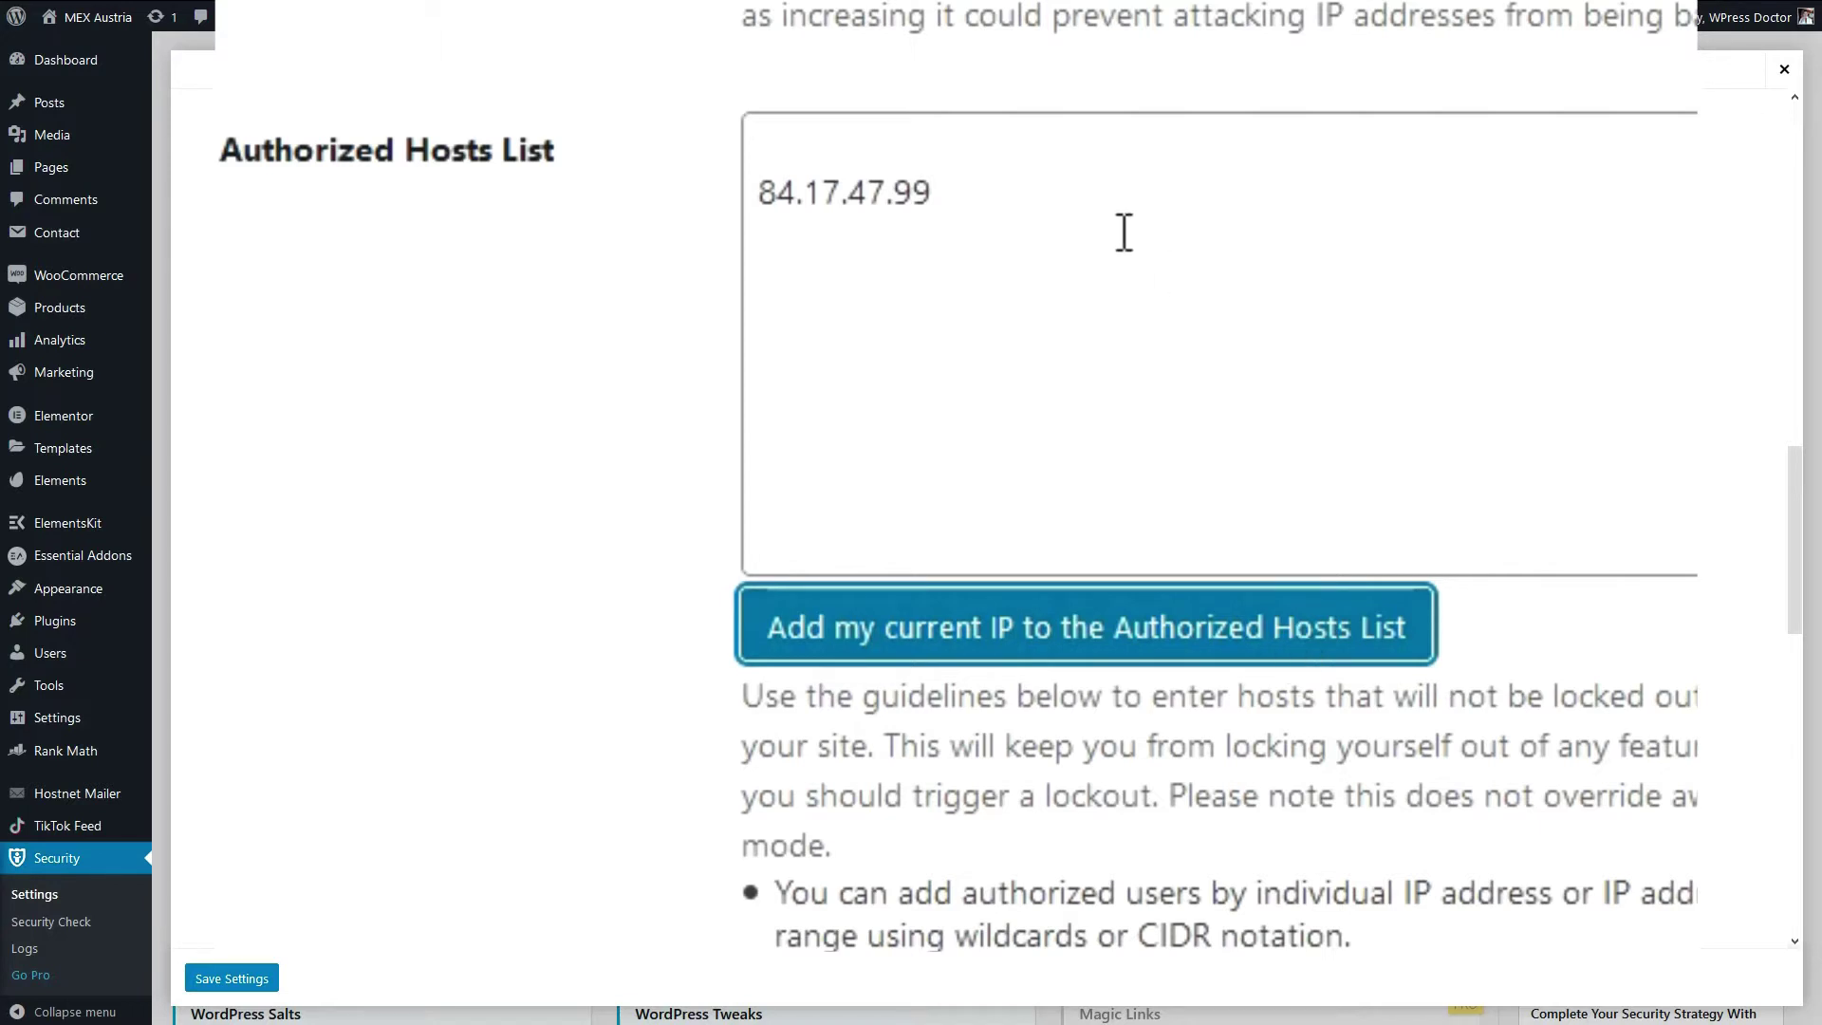
left_click(1044, 213)
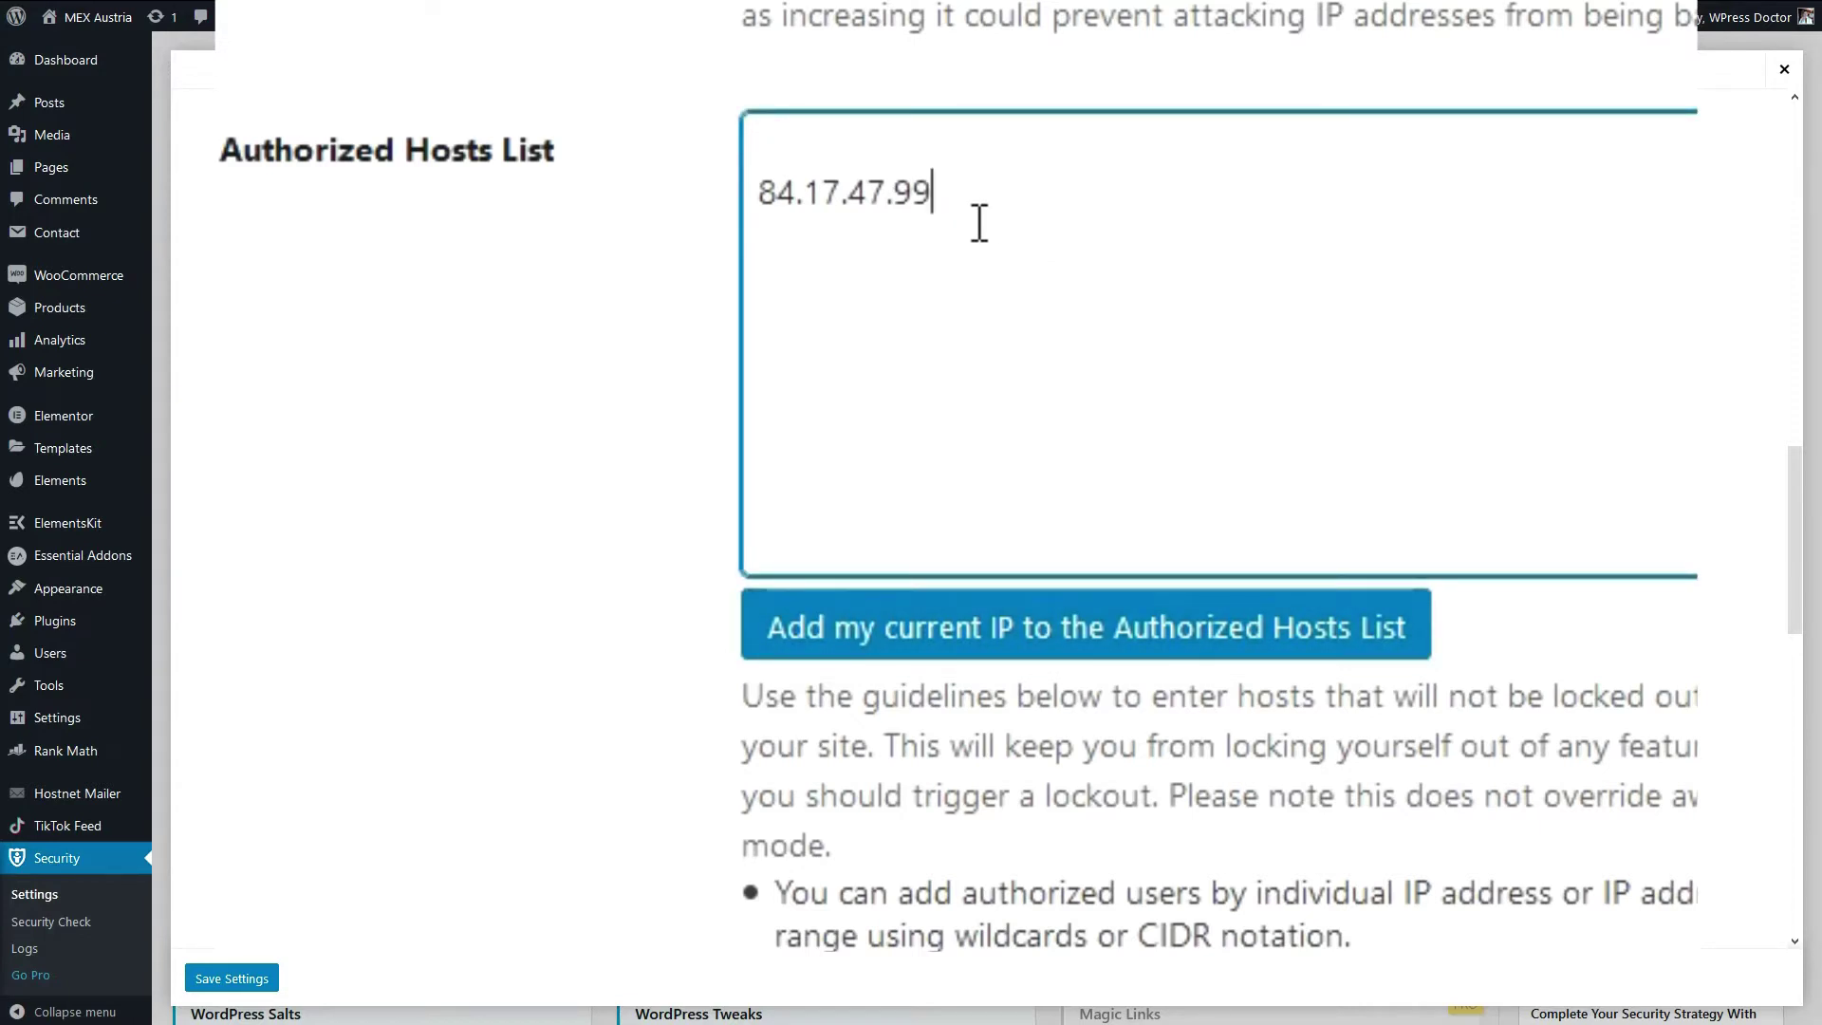
left_click_drag(963, 224, 666, 241)
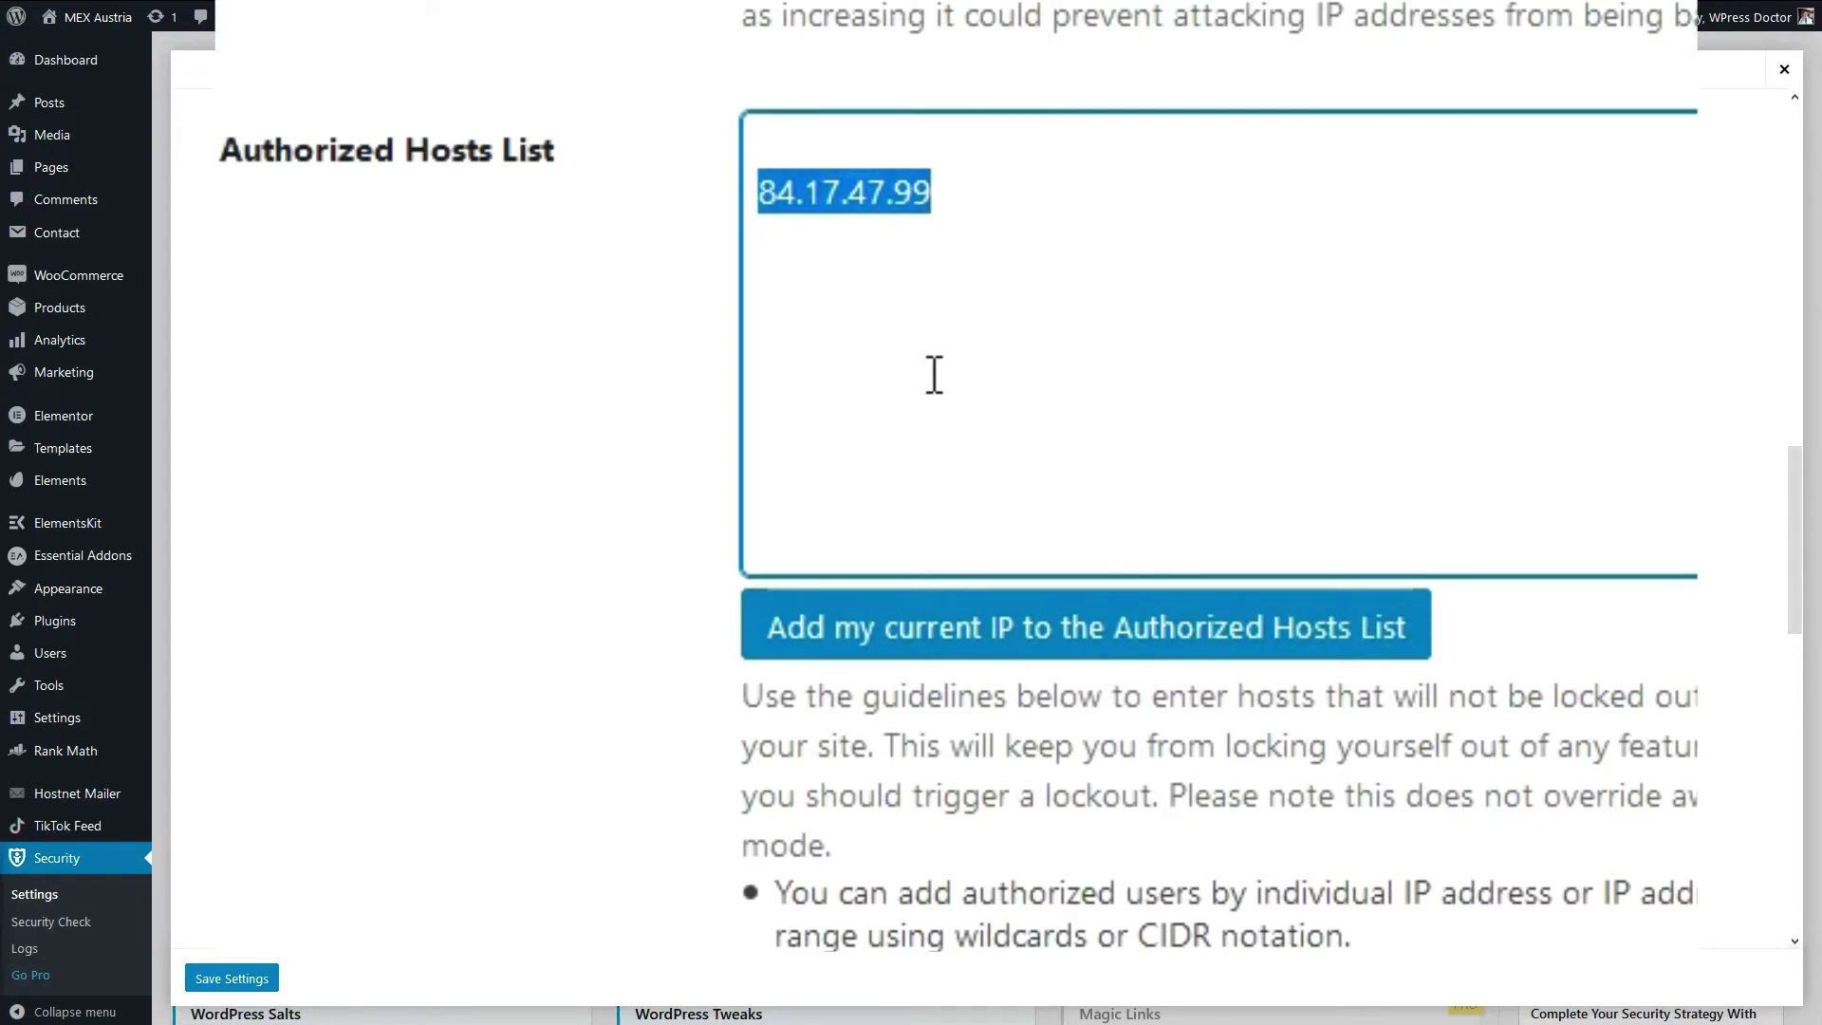
key("BackSpace")
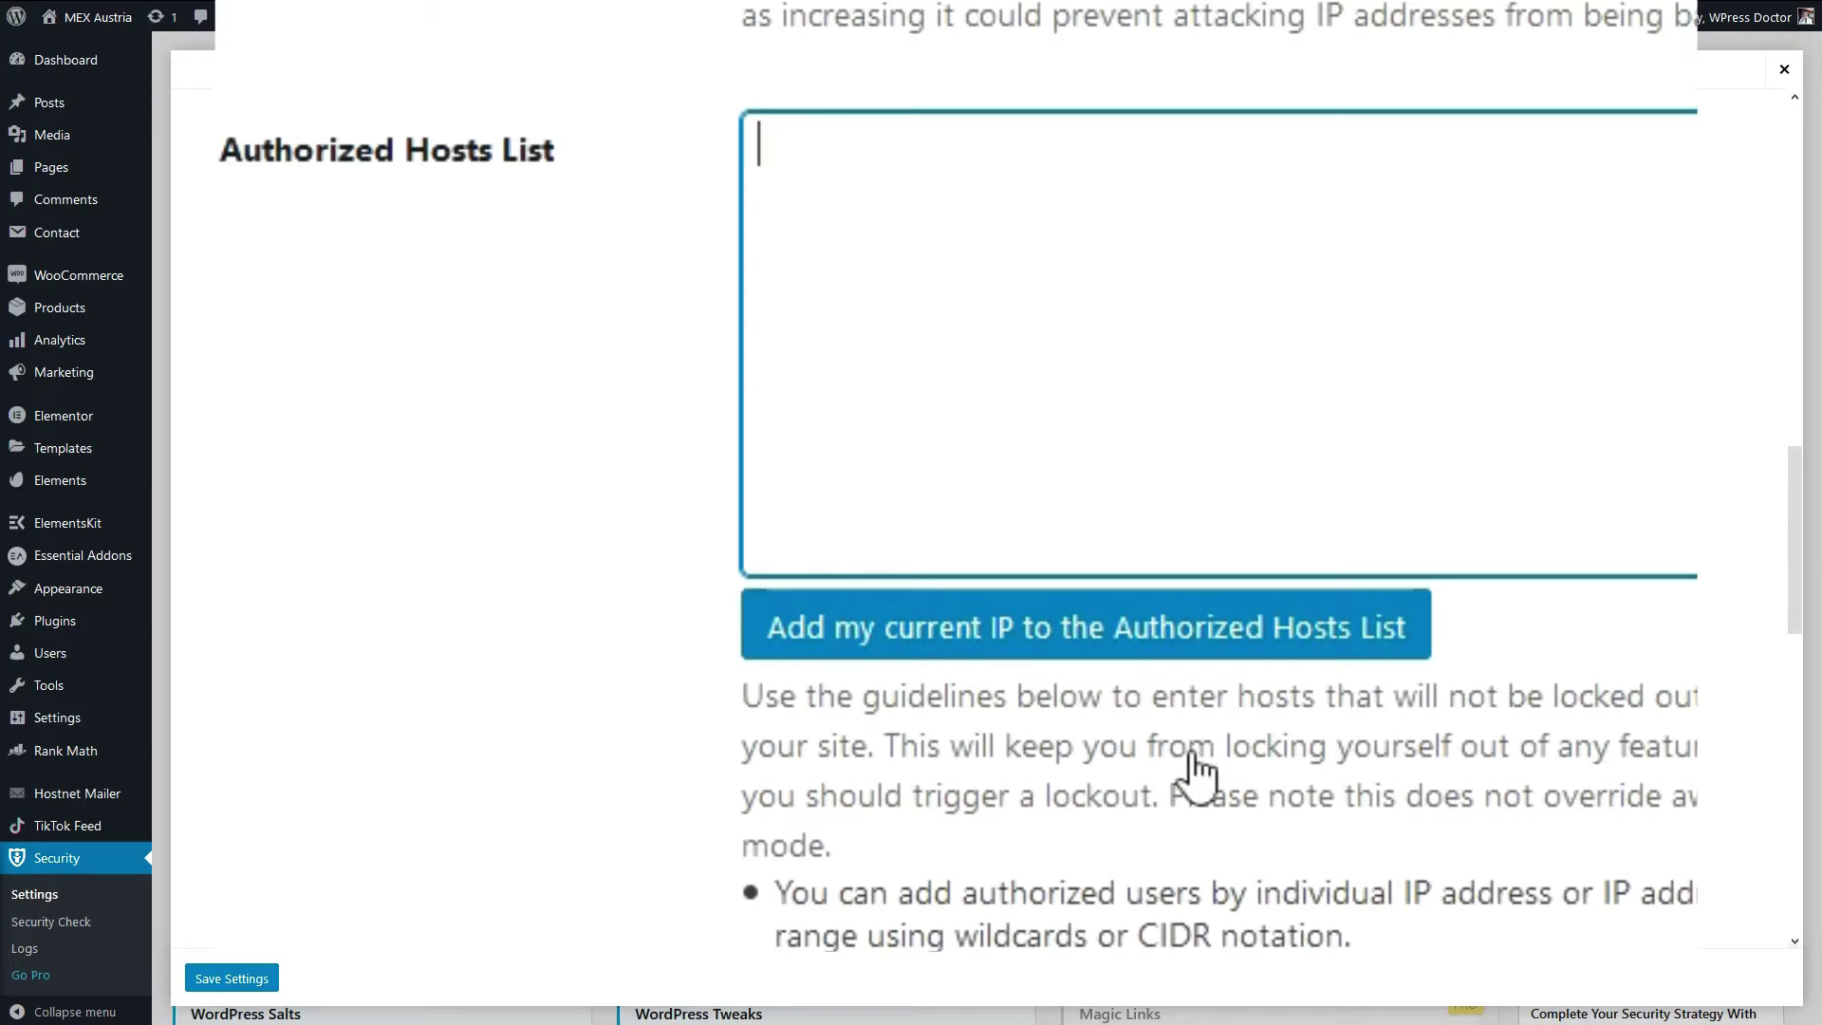
scroll(936, 340, "down", 15)
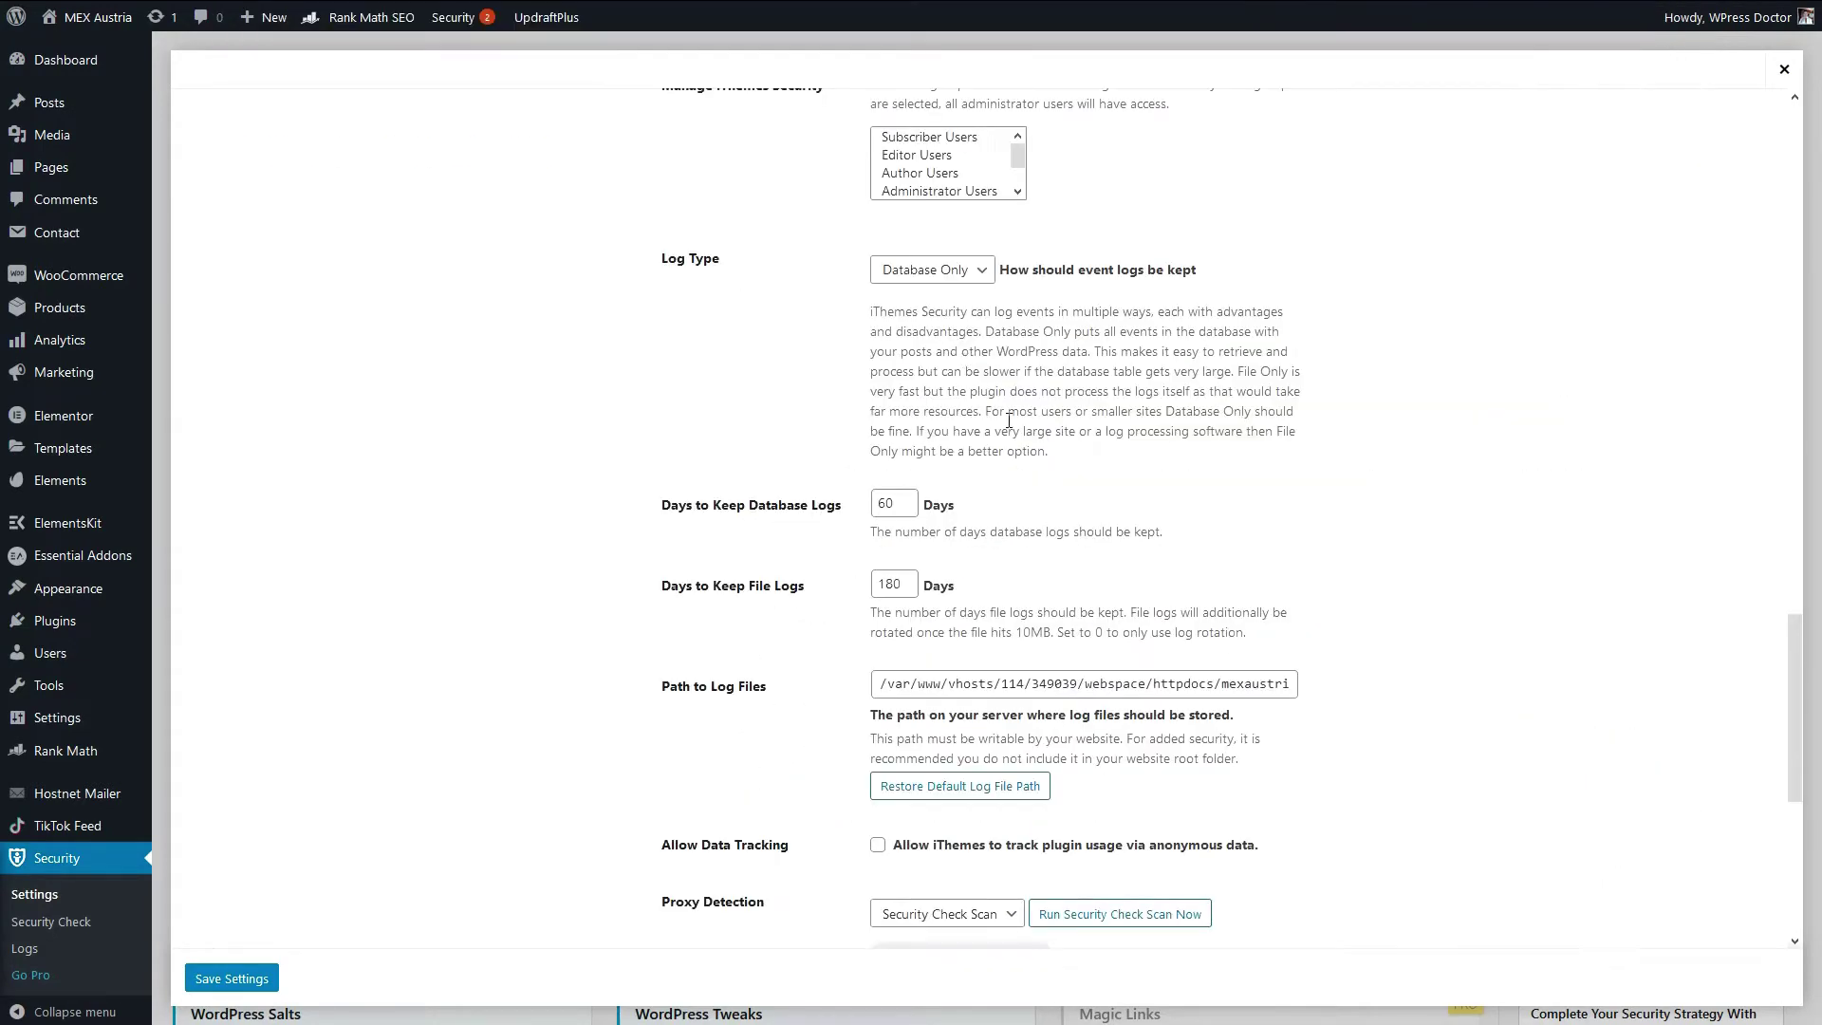
scroll(936, 340, "down", 4)
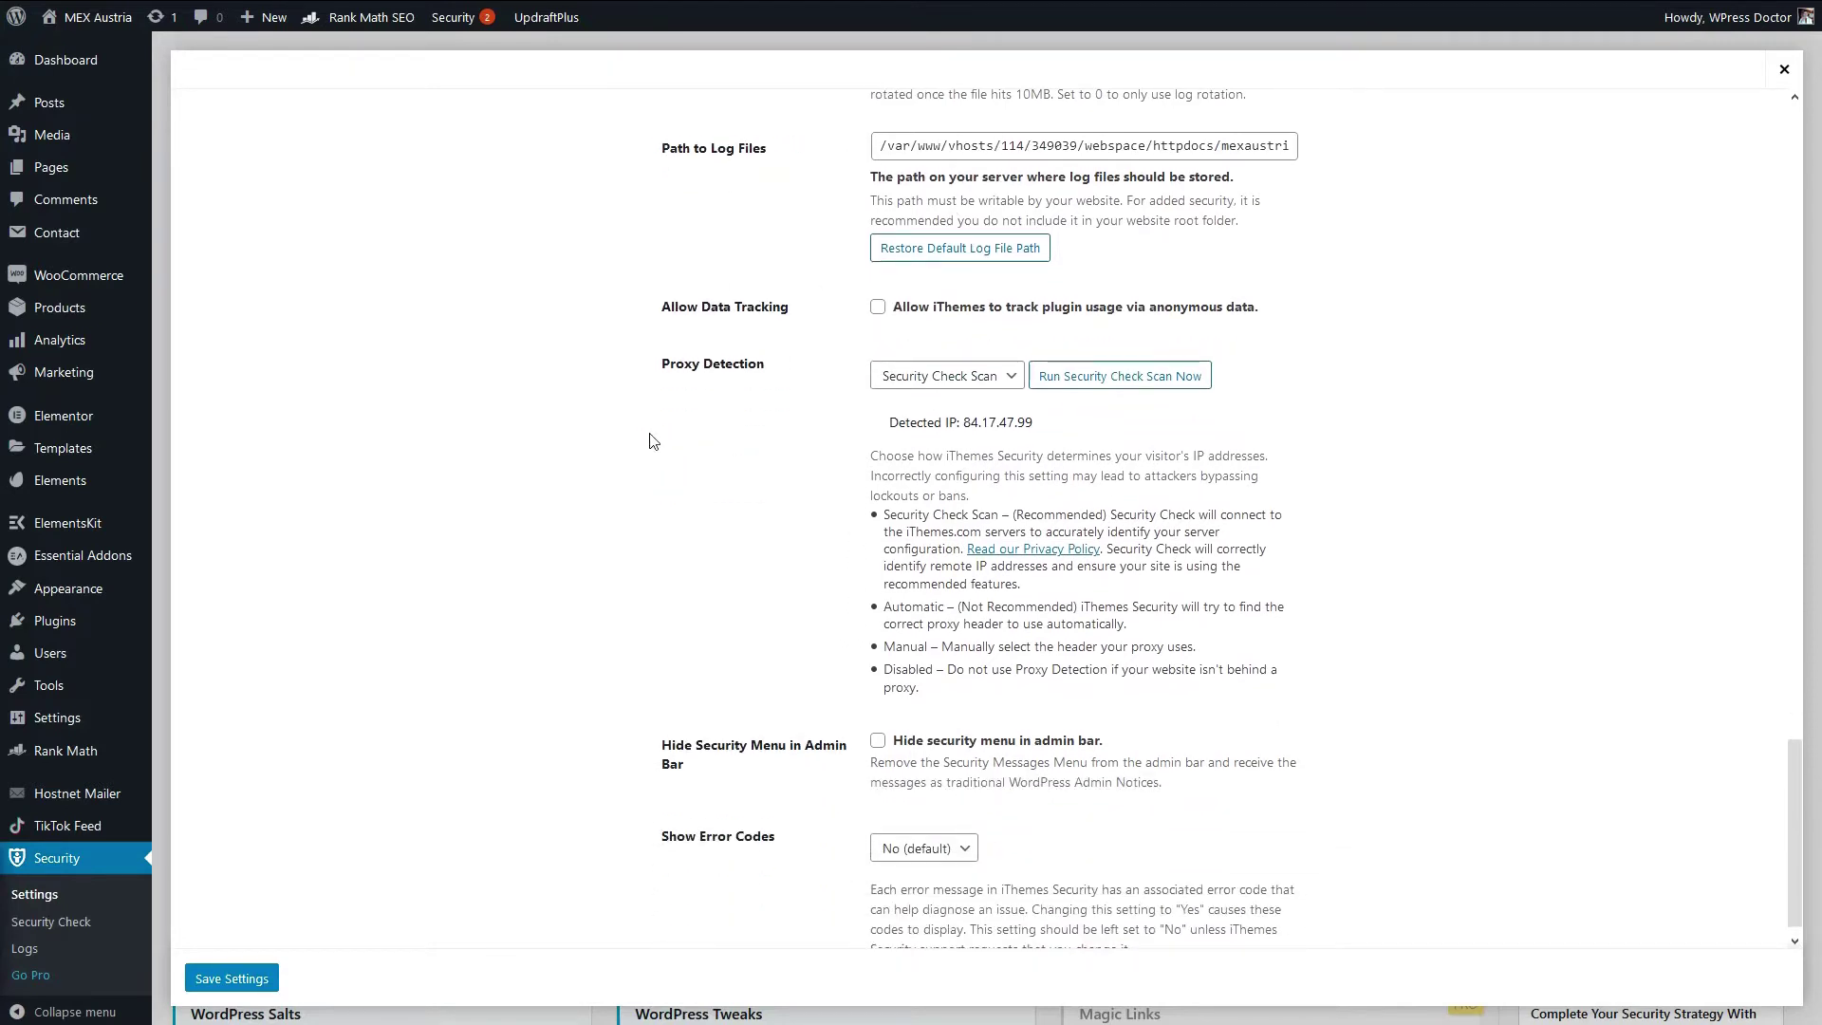
scroll(634, 457, "down", 1)
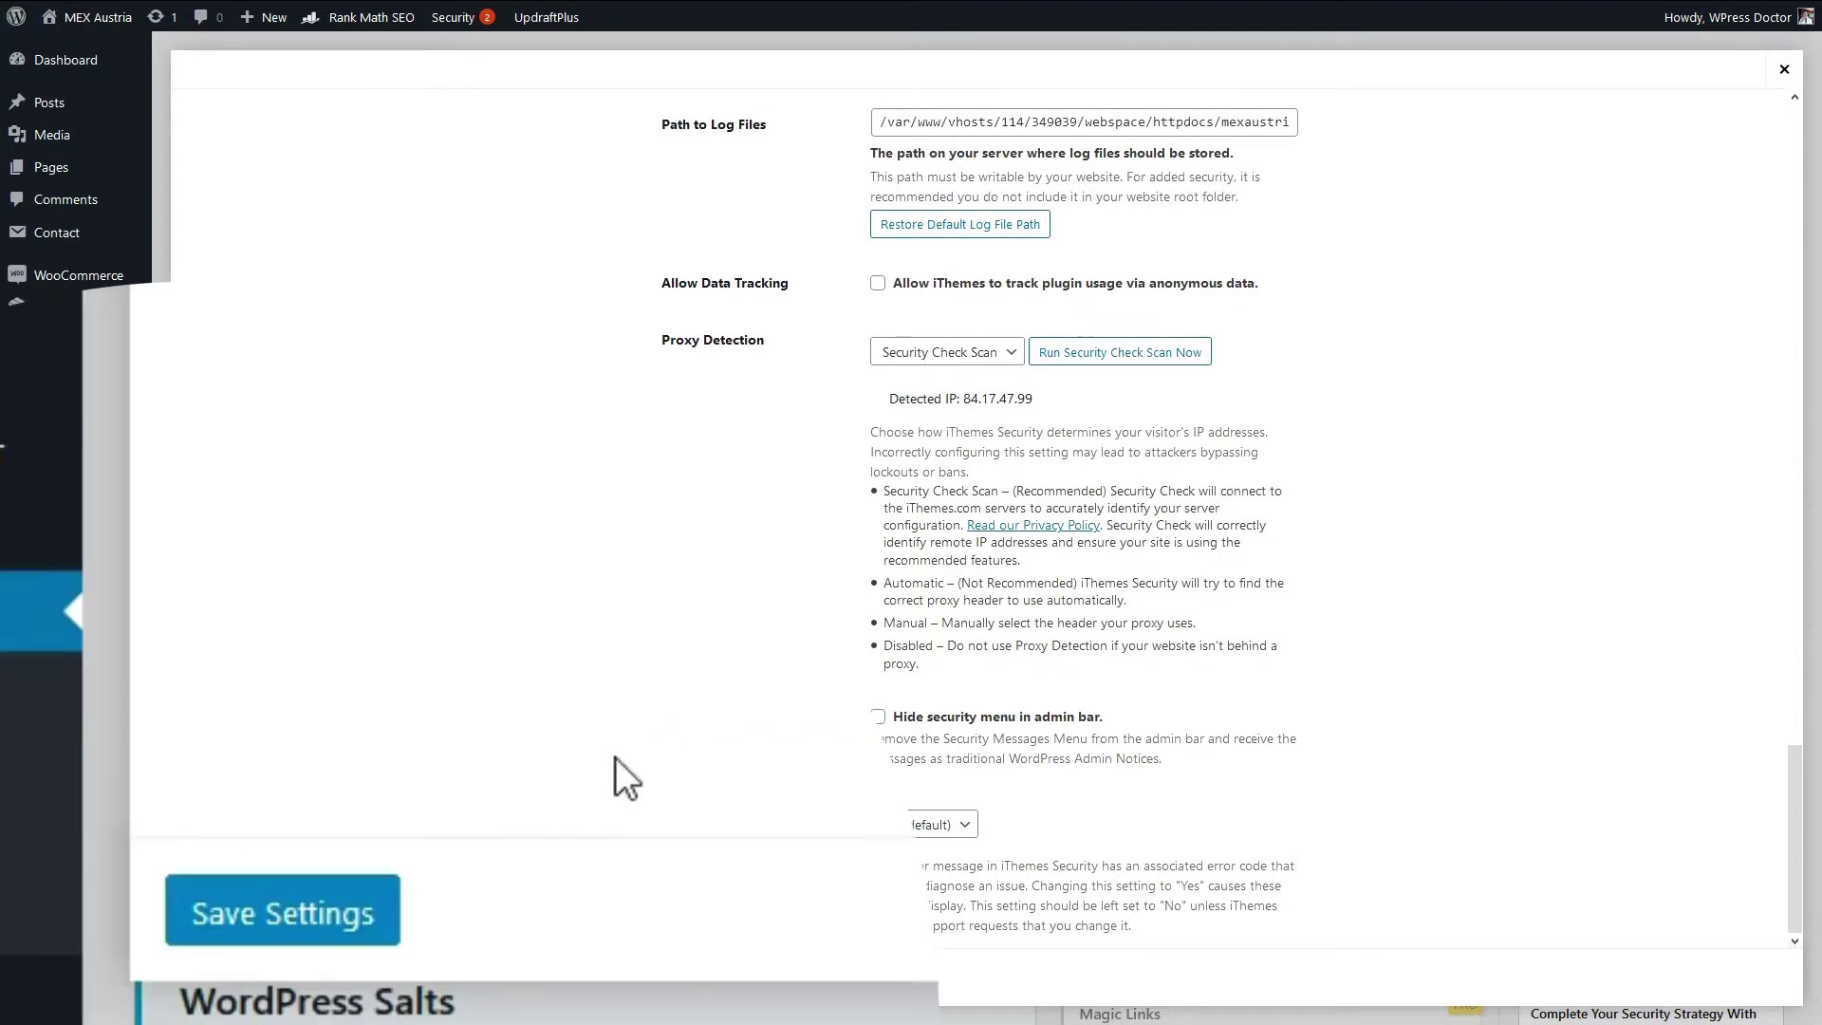
left_click(320, 925)
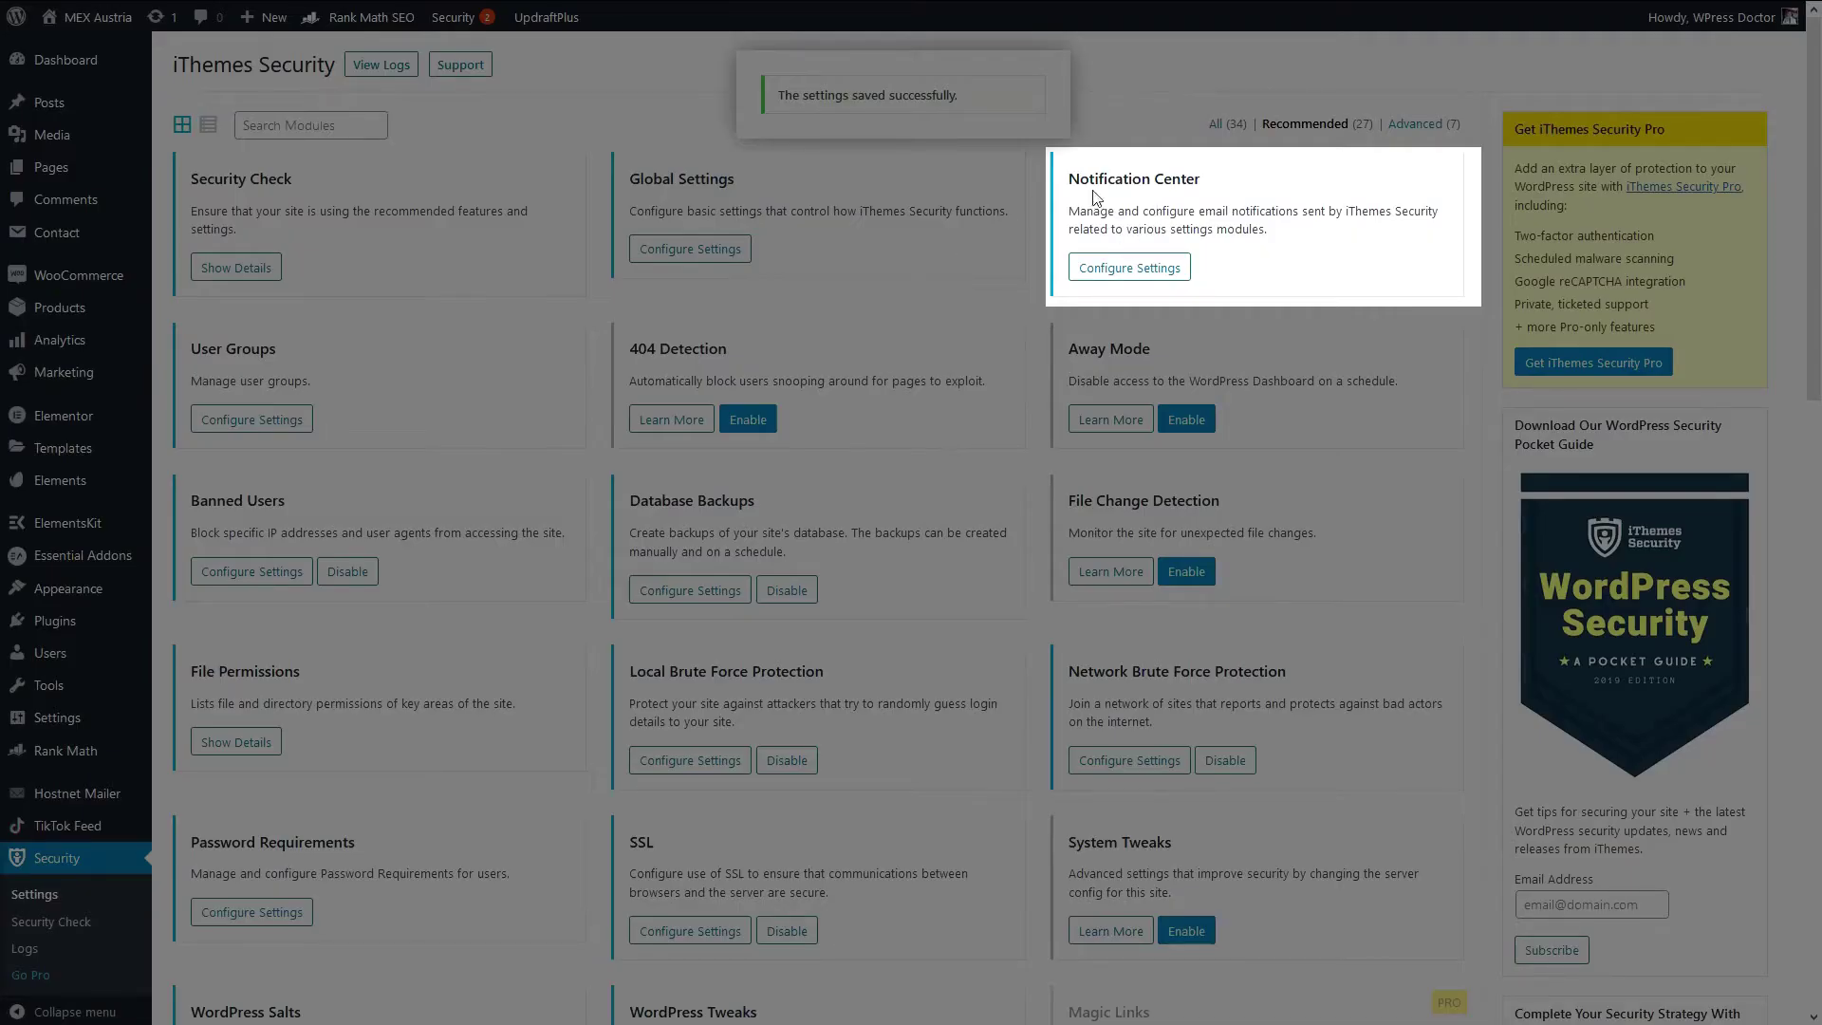
- In Notification Center, disable the Security Digest and Site Lockouts e-mails
left_click(1121, 269)
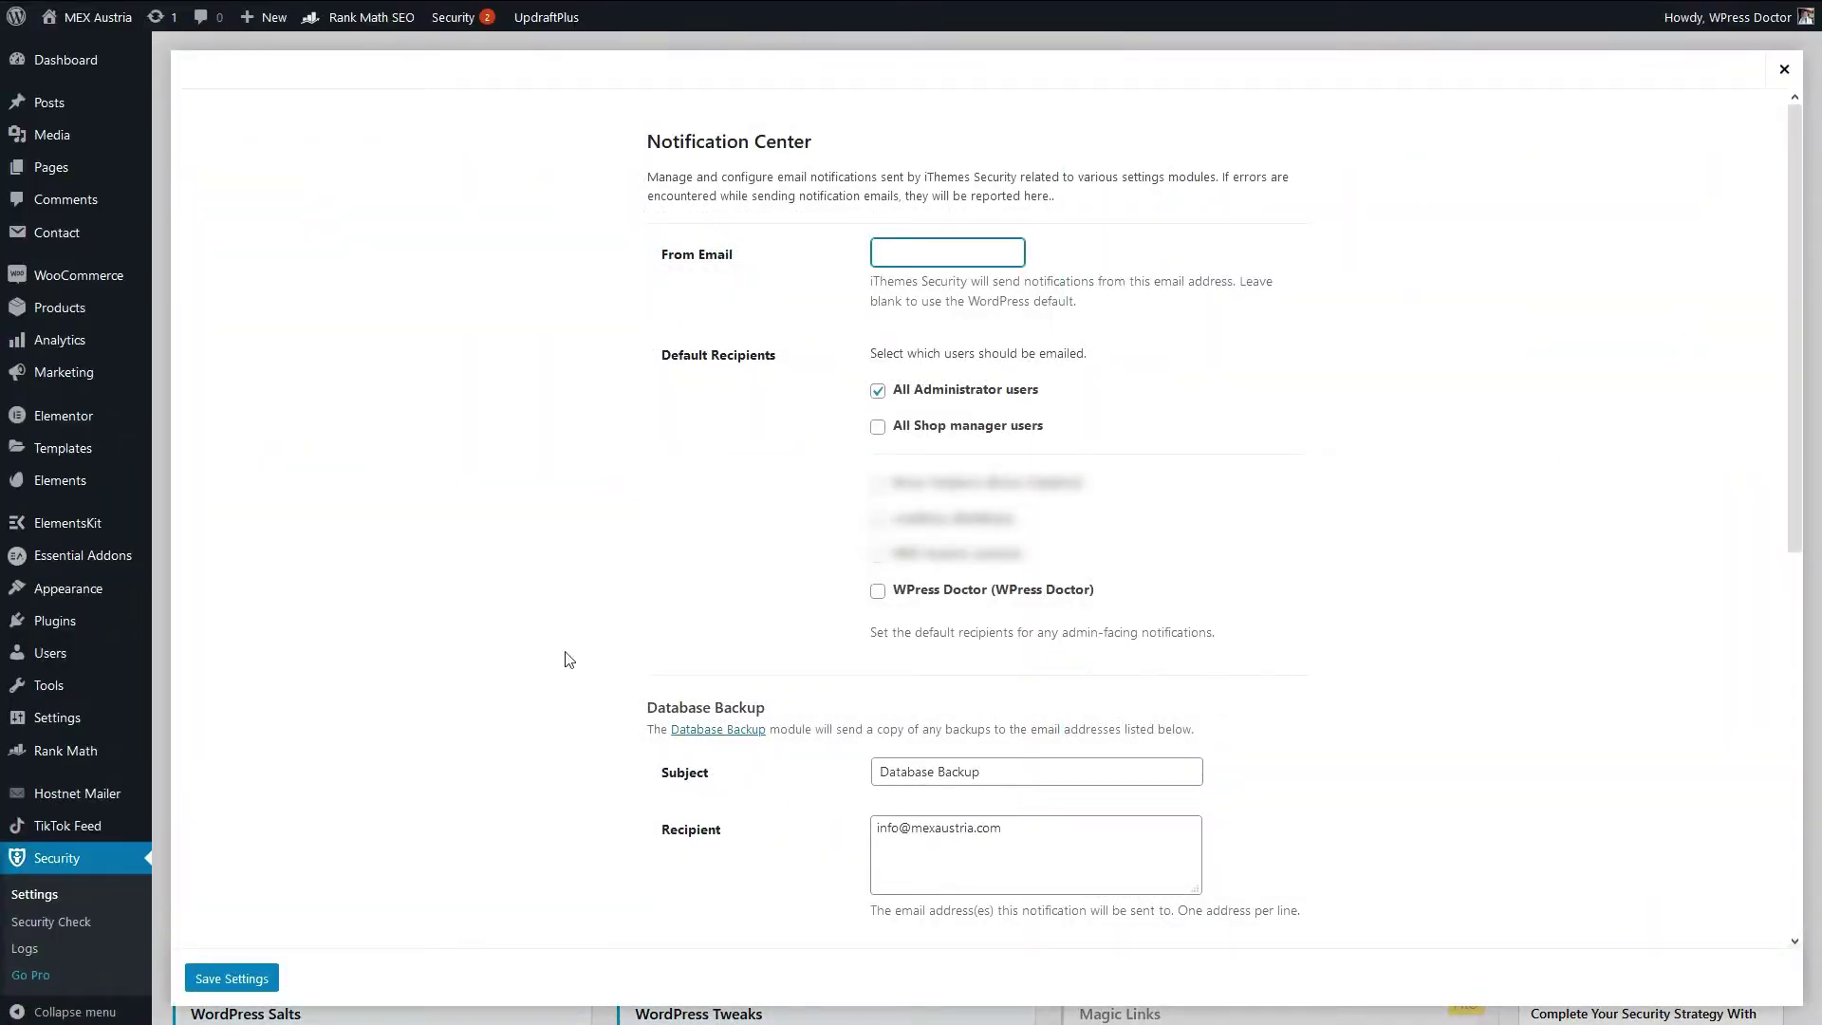
left_click_drag(1795, 356, 1775, 756)
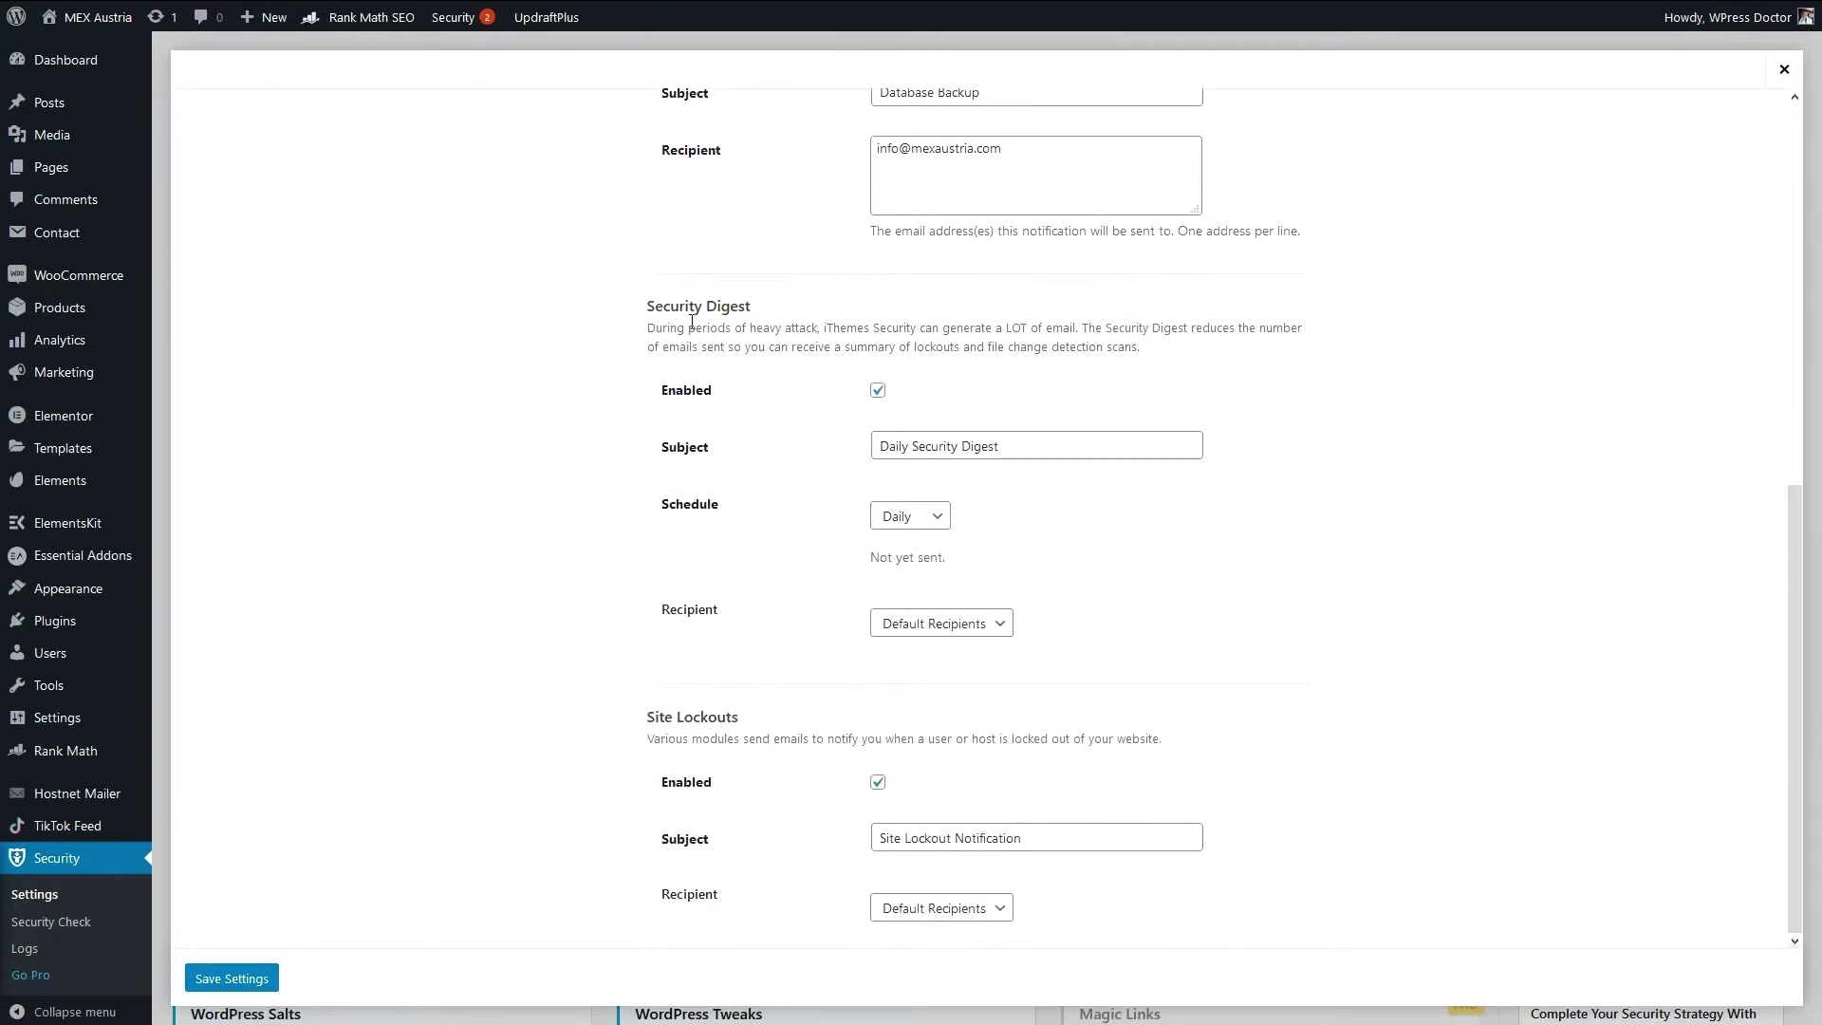
left_click(878, 390)
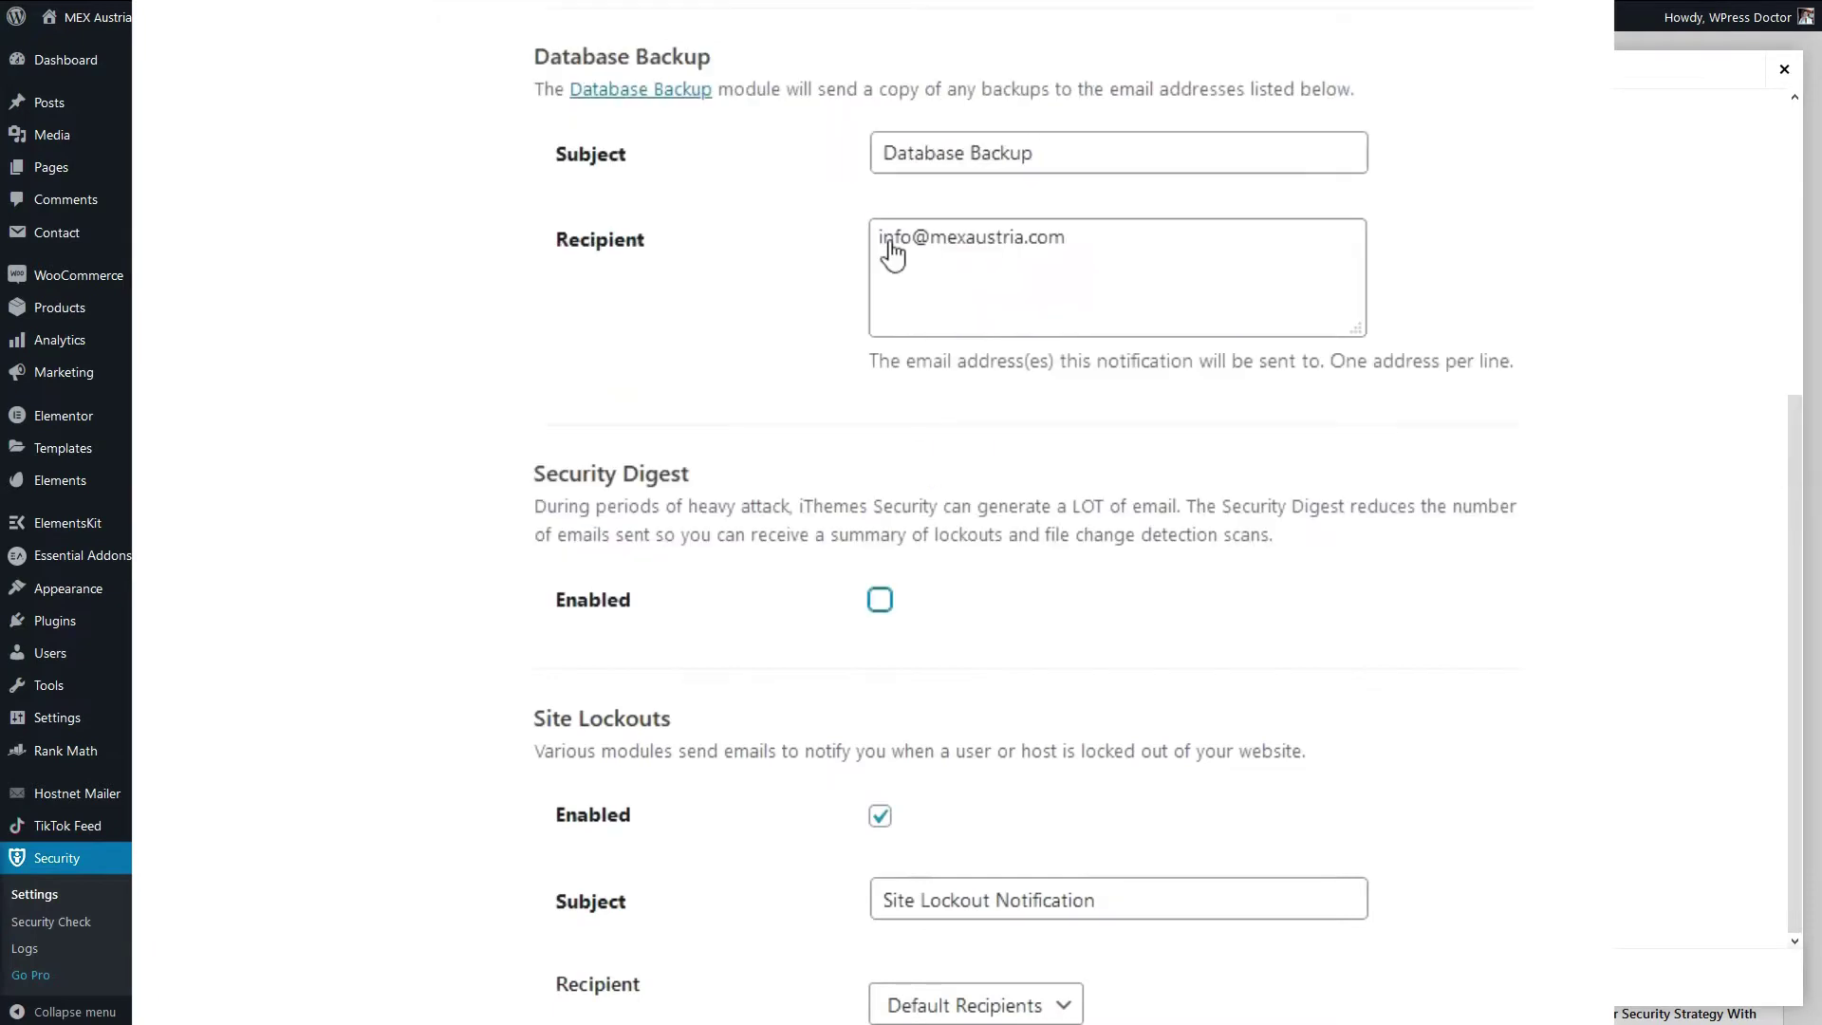
left_click(880, 816)
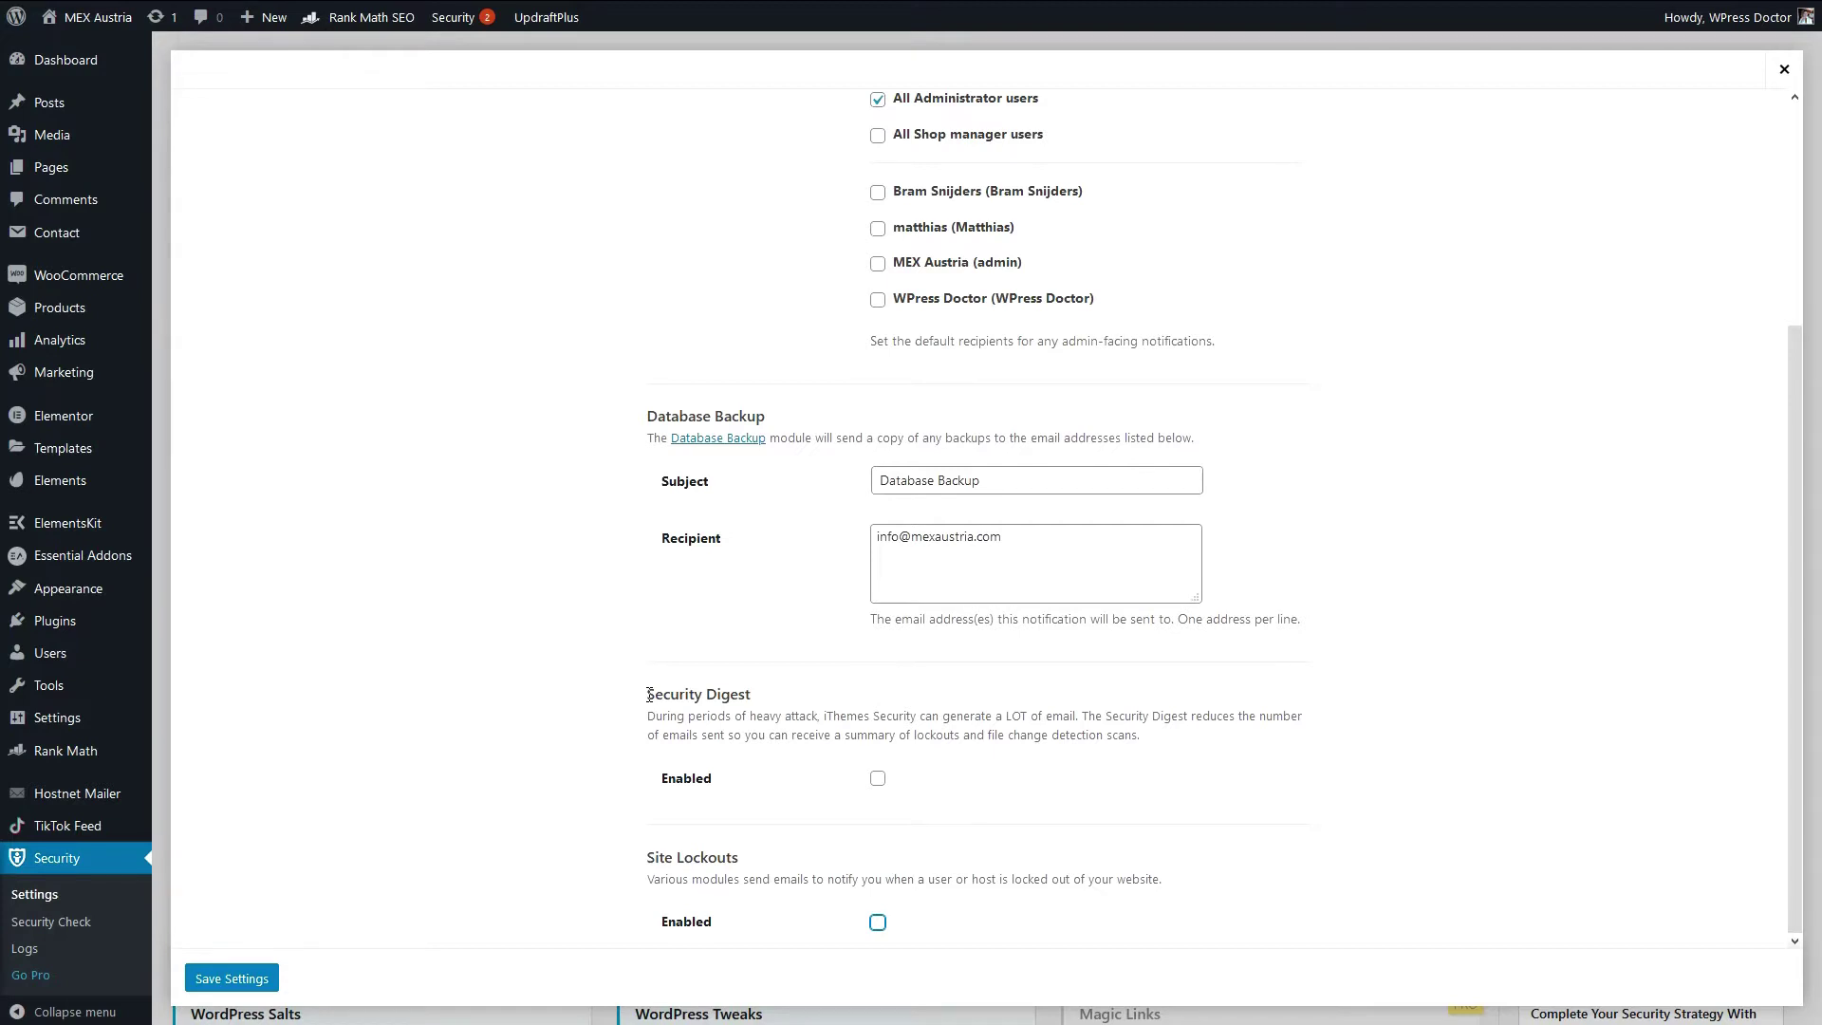
- Save the notification settings and browse each User Group, ending on Subscriber Users
left_click(238, 986)
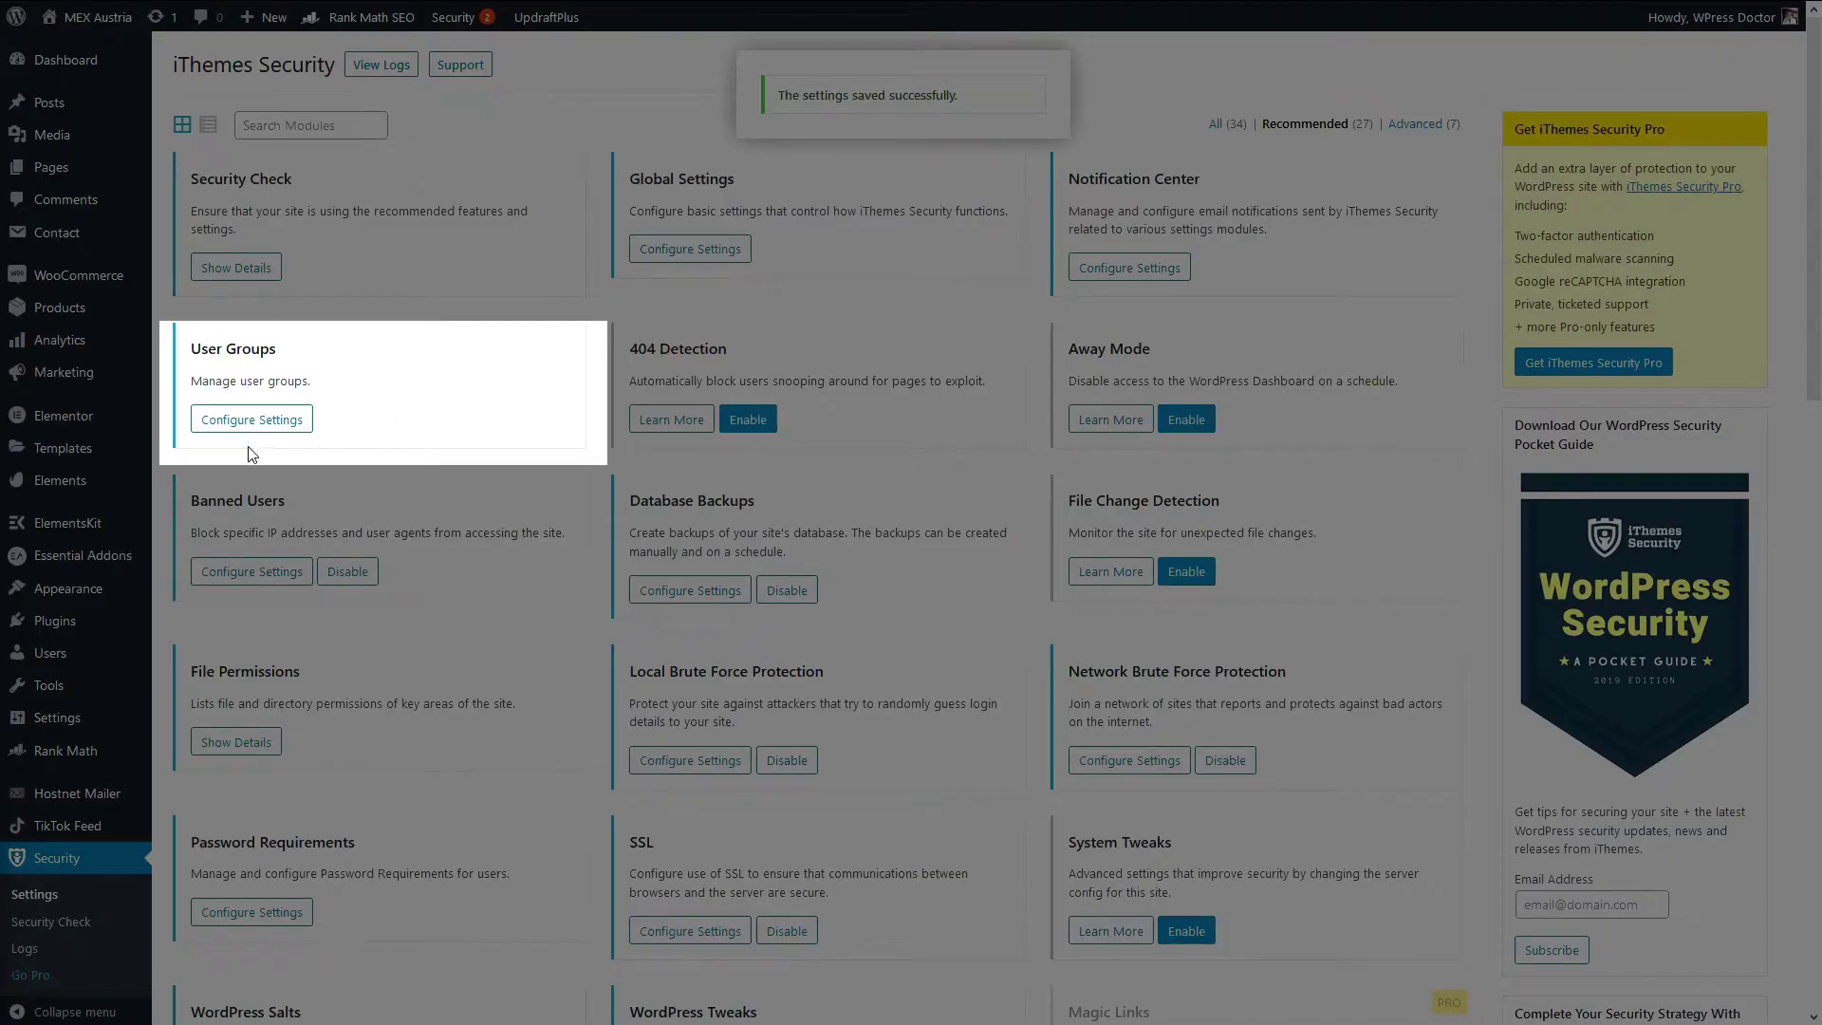
left_click(245, 418)
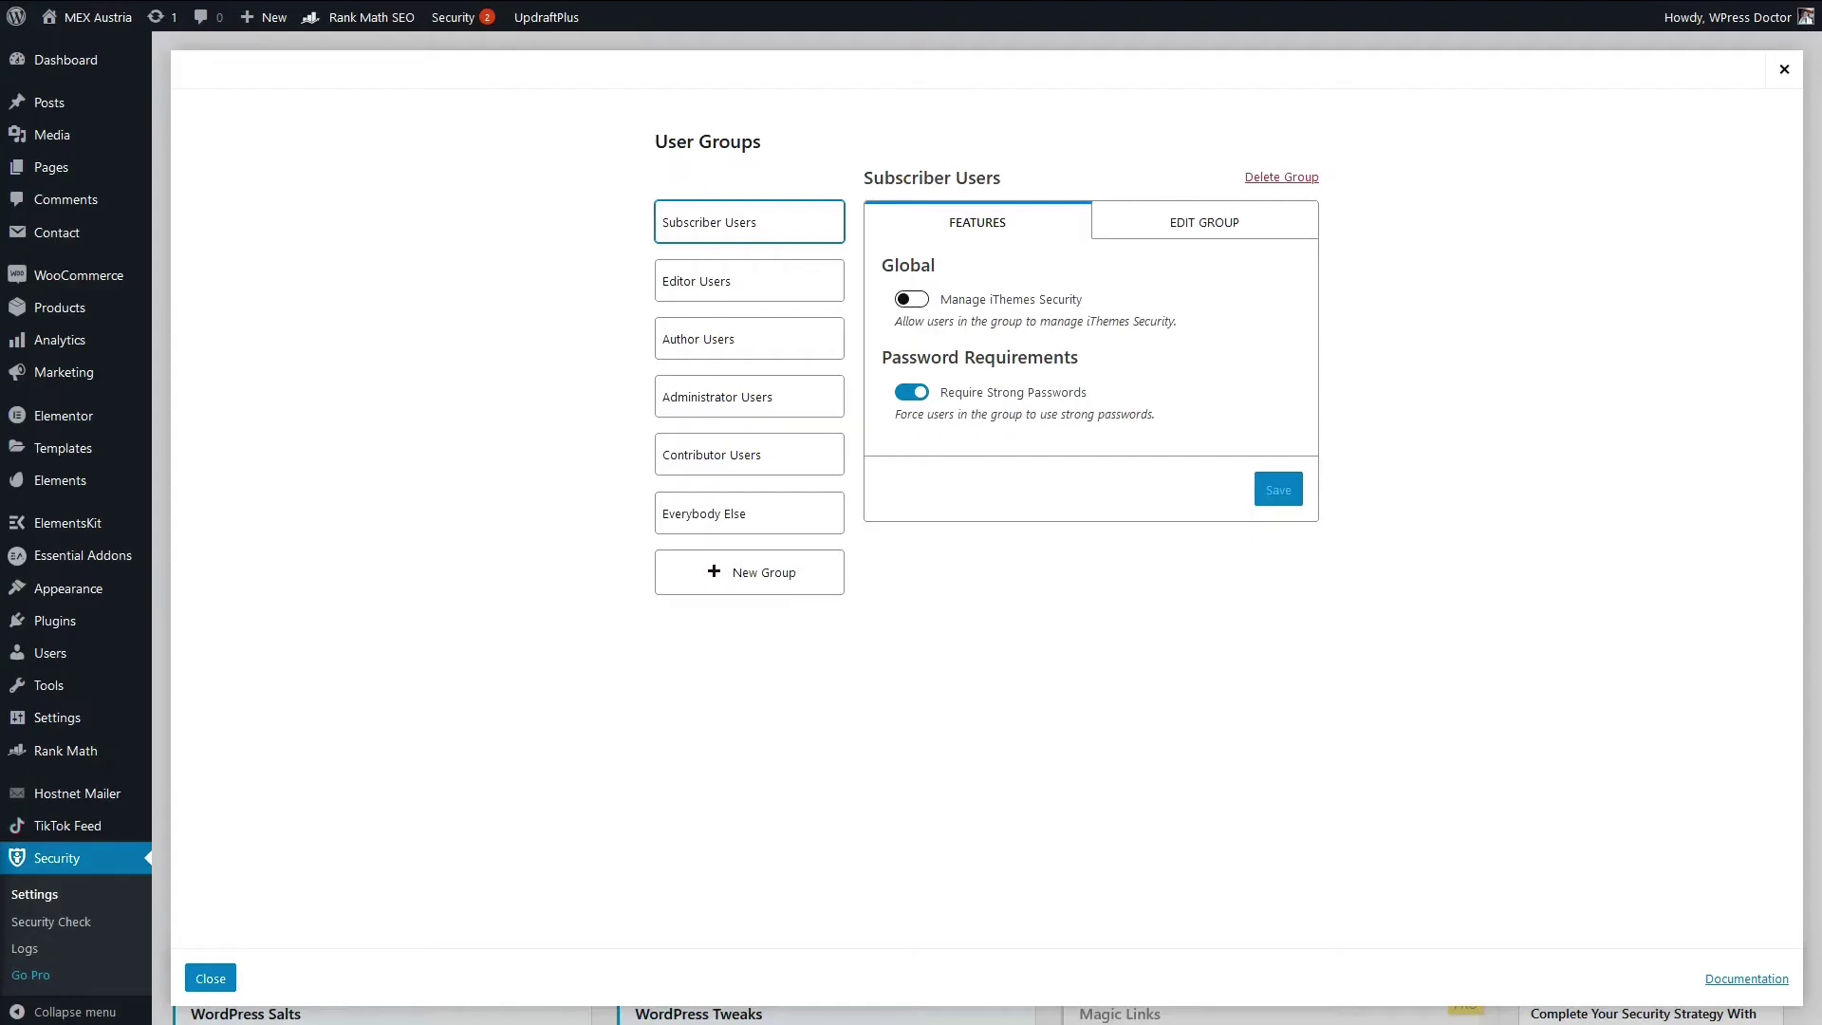
left_click(738, 286)
left_click(729, 398)
left_click(729, 448)
left_click(716, 511)
left_click(763, 228)
- Save Subscriber Users with Manage iThemes Security off and Require Strong Passwords on
left_click(868, 305)
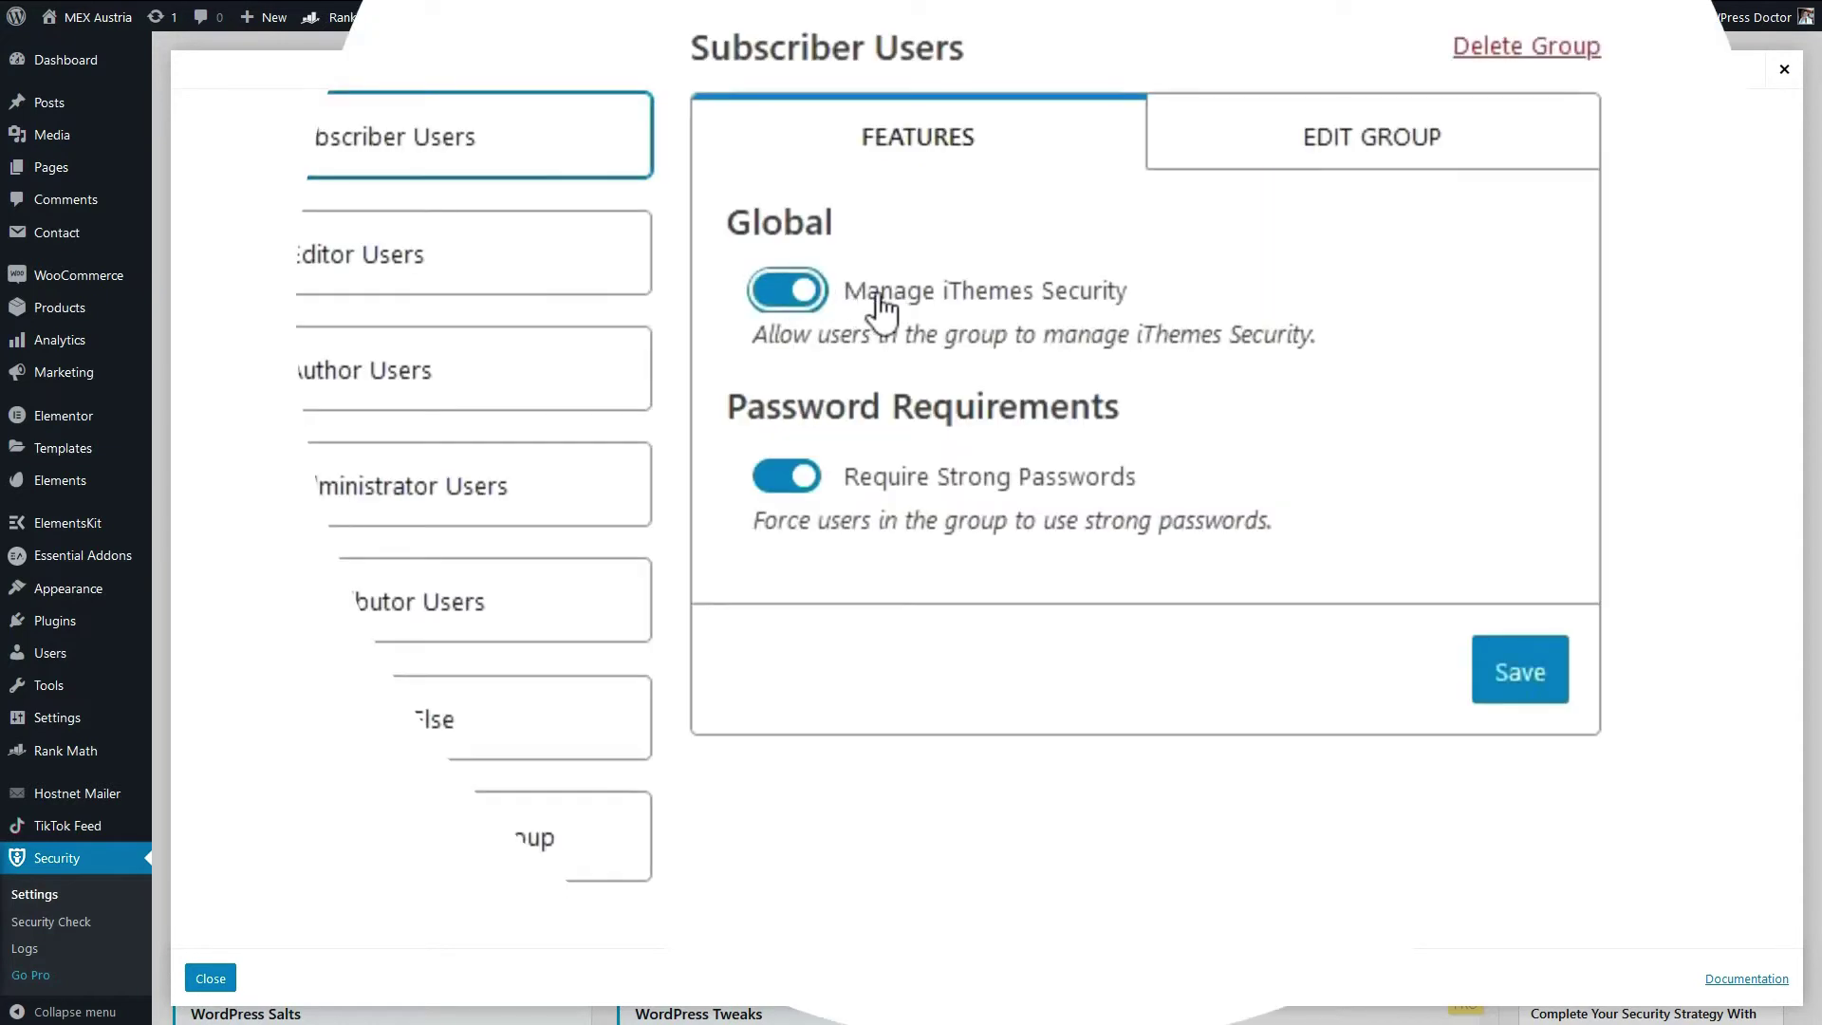
left_click(887, 305)
left_click_drag(848, 484, 1127, 484)
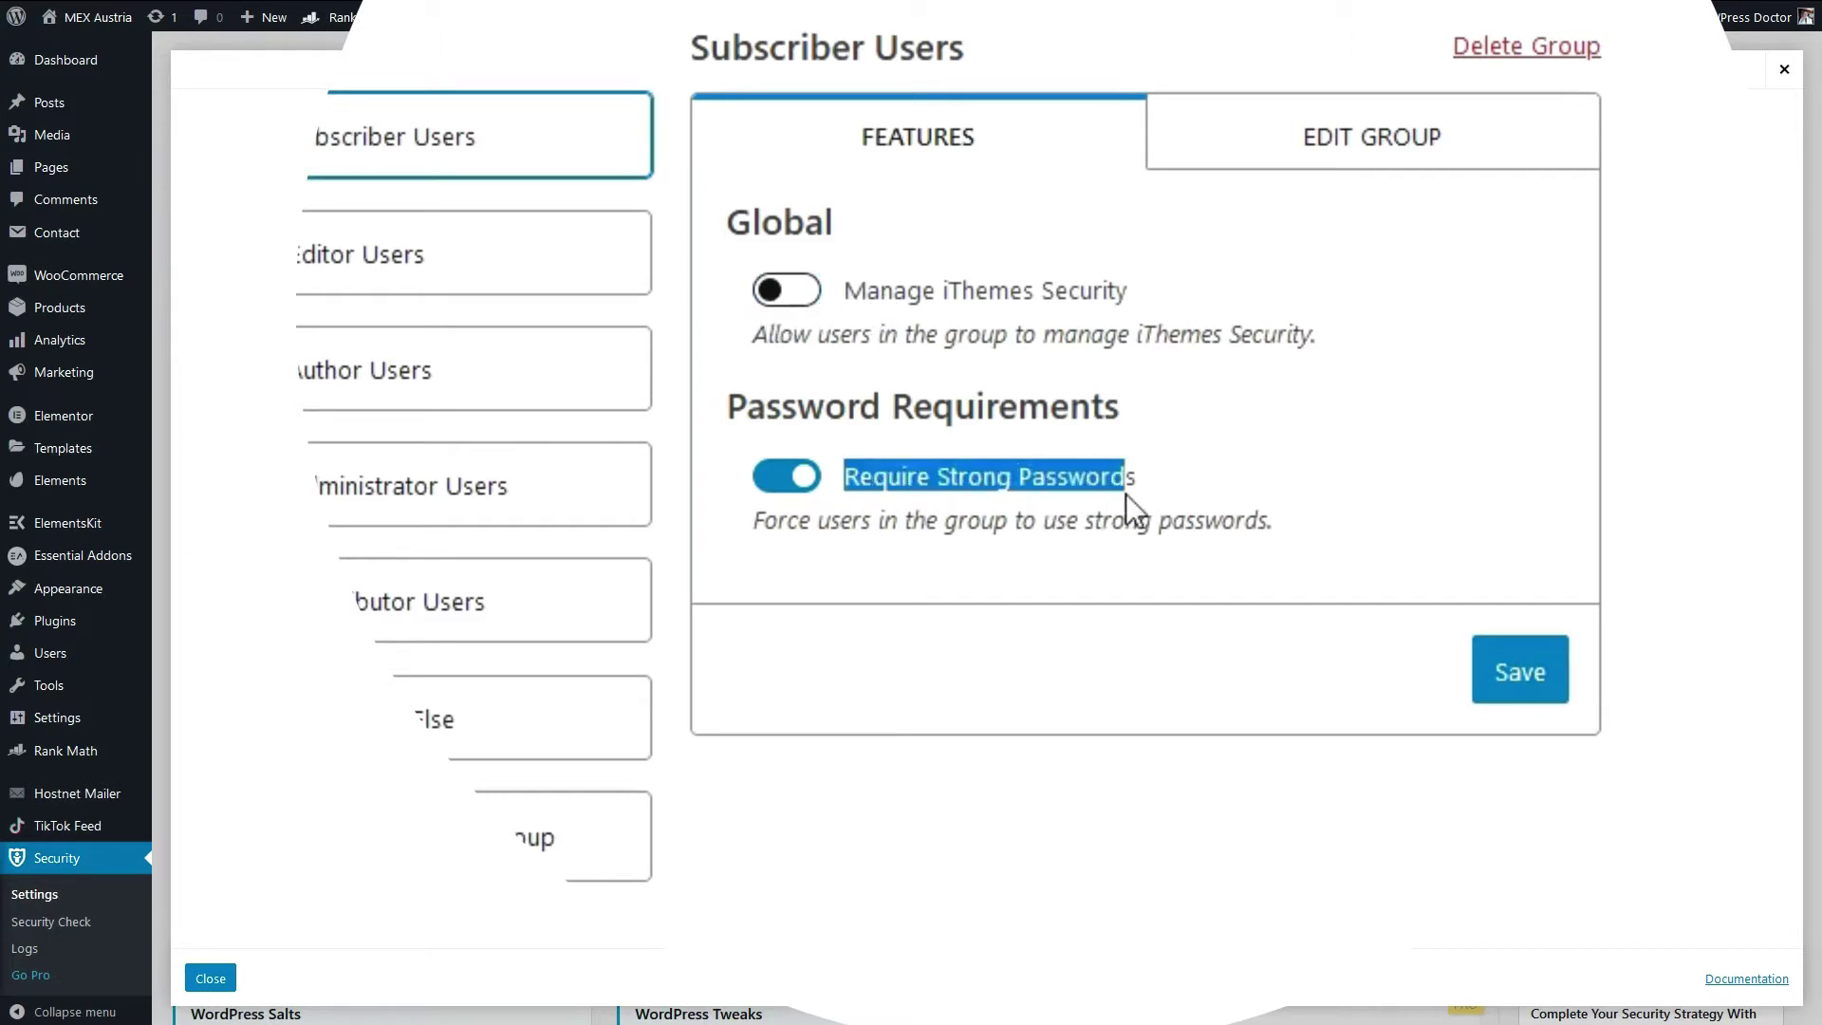
left_click(1141, 522)
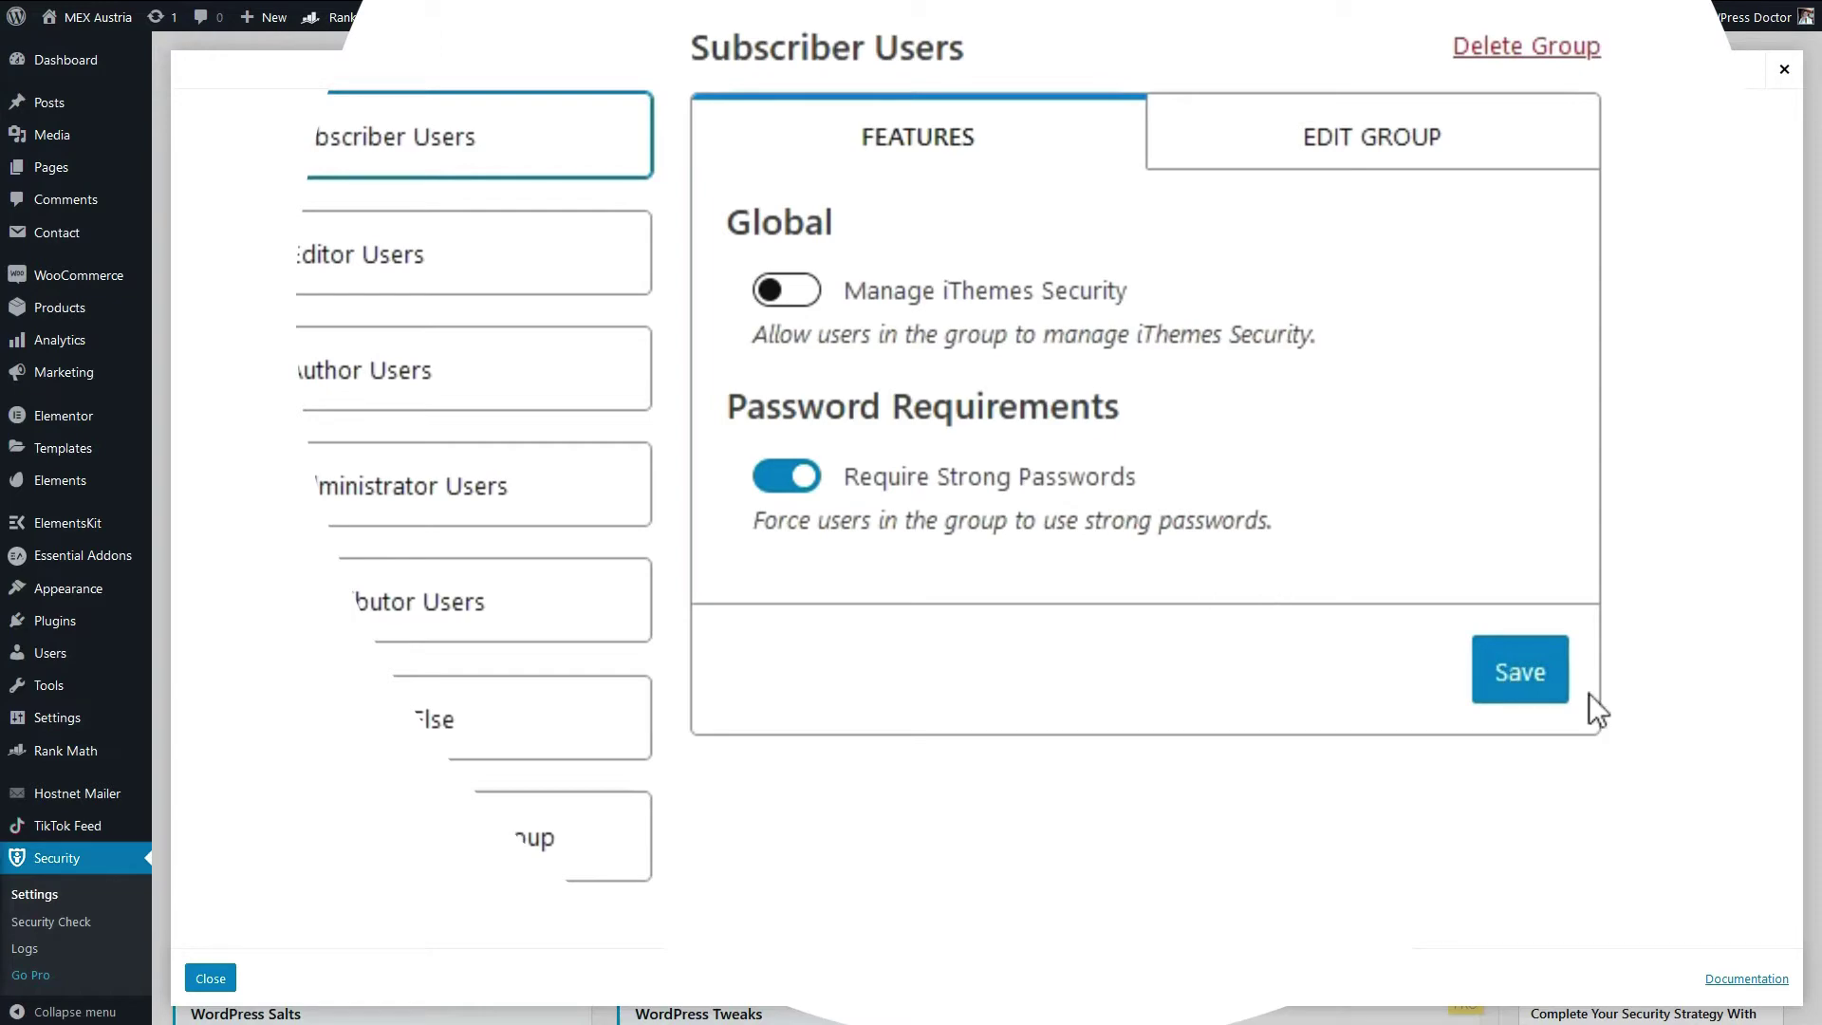
left_click(1520, 674)
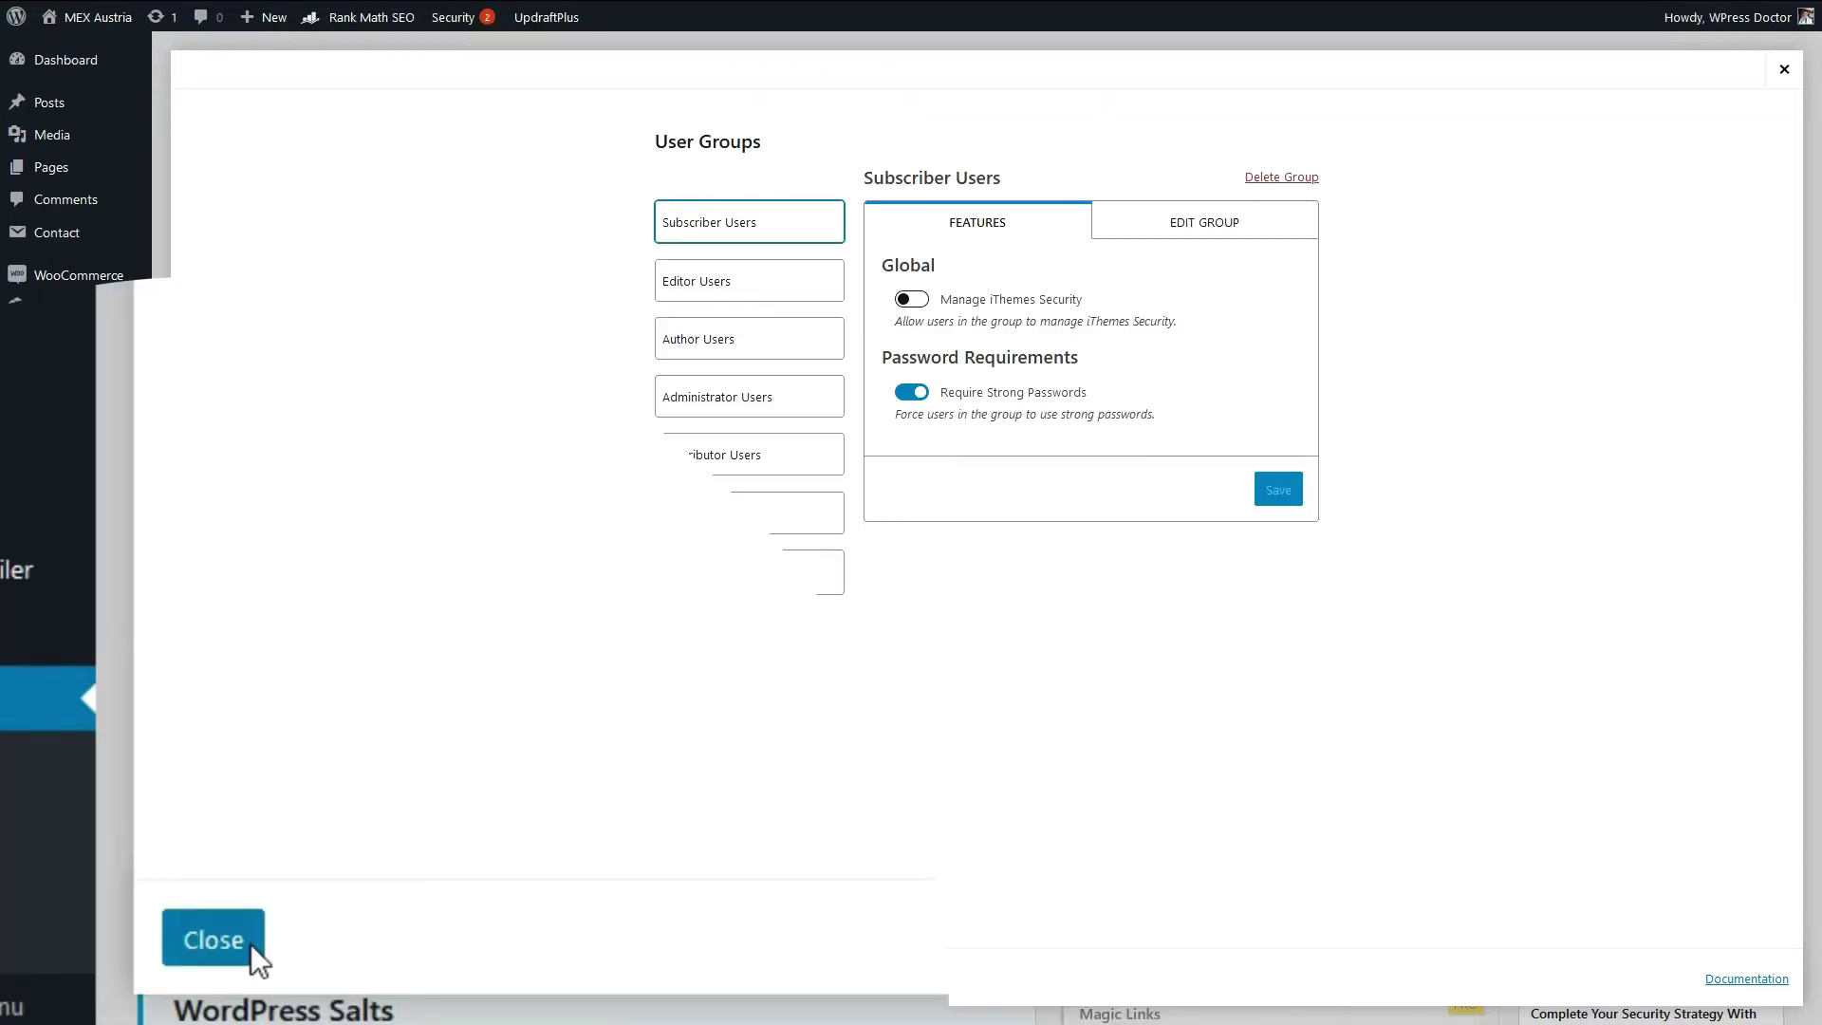
- Enable 404 Detection and check its 20-error threshold
left_click(250, 943)
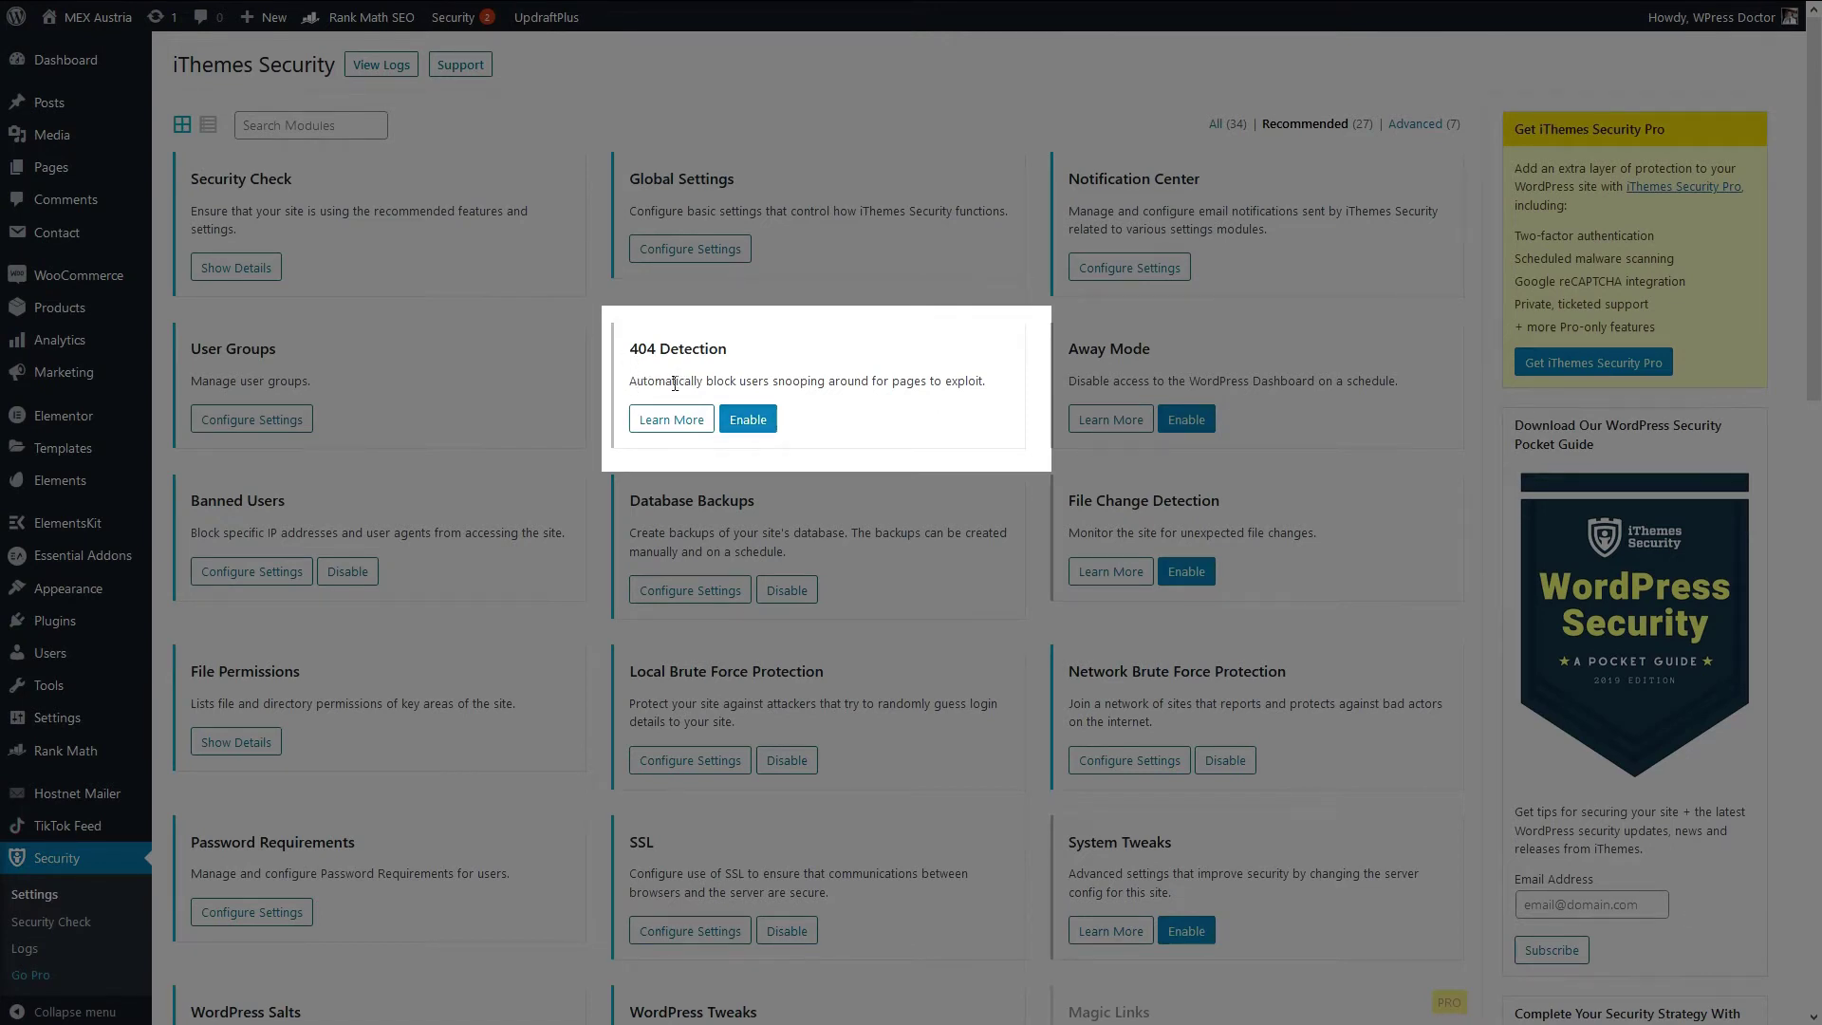
left_click(749, 425)
left_click(701, 426)
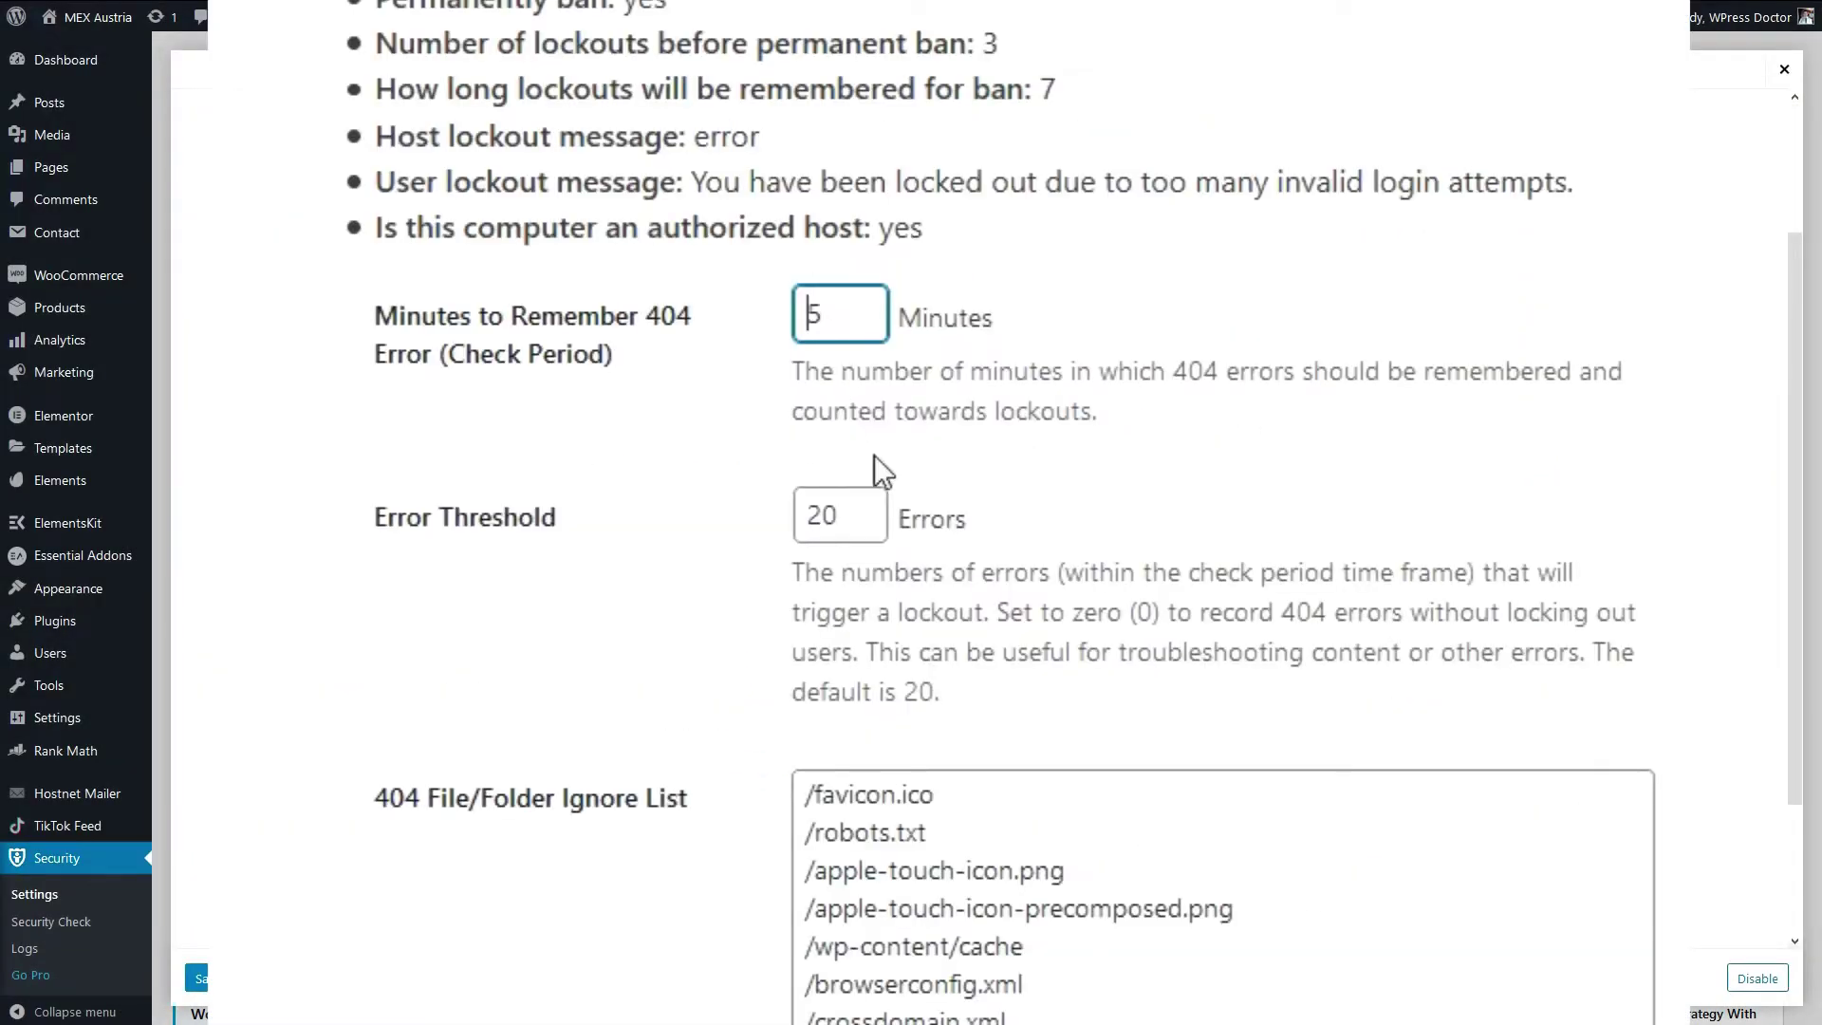
left_click_drag(878, 520, 799, 531)
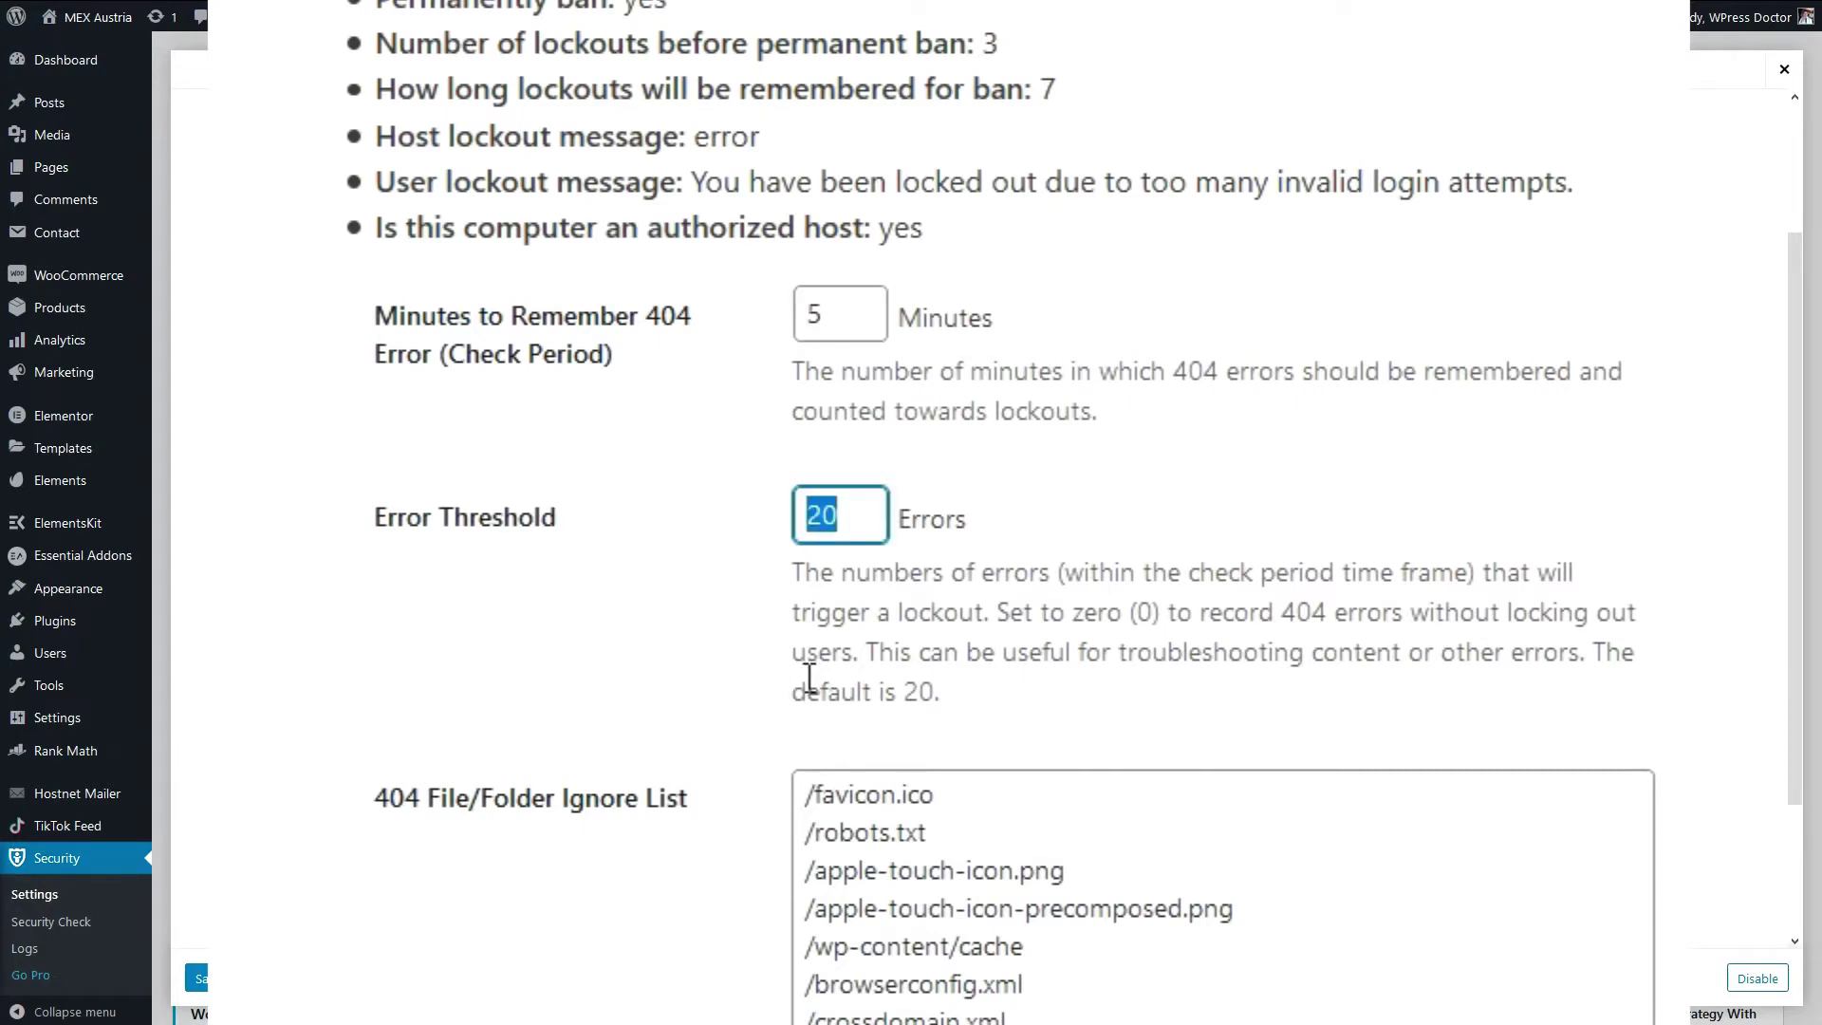
- Review the 404 ignore list and ignored file types
scroll(788, 673, "down", 4)
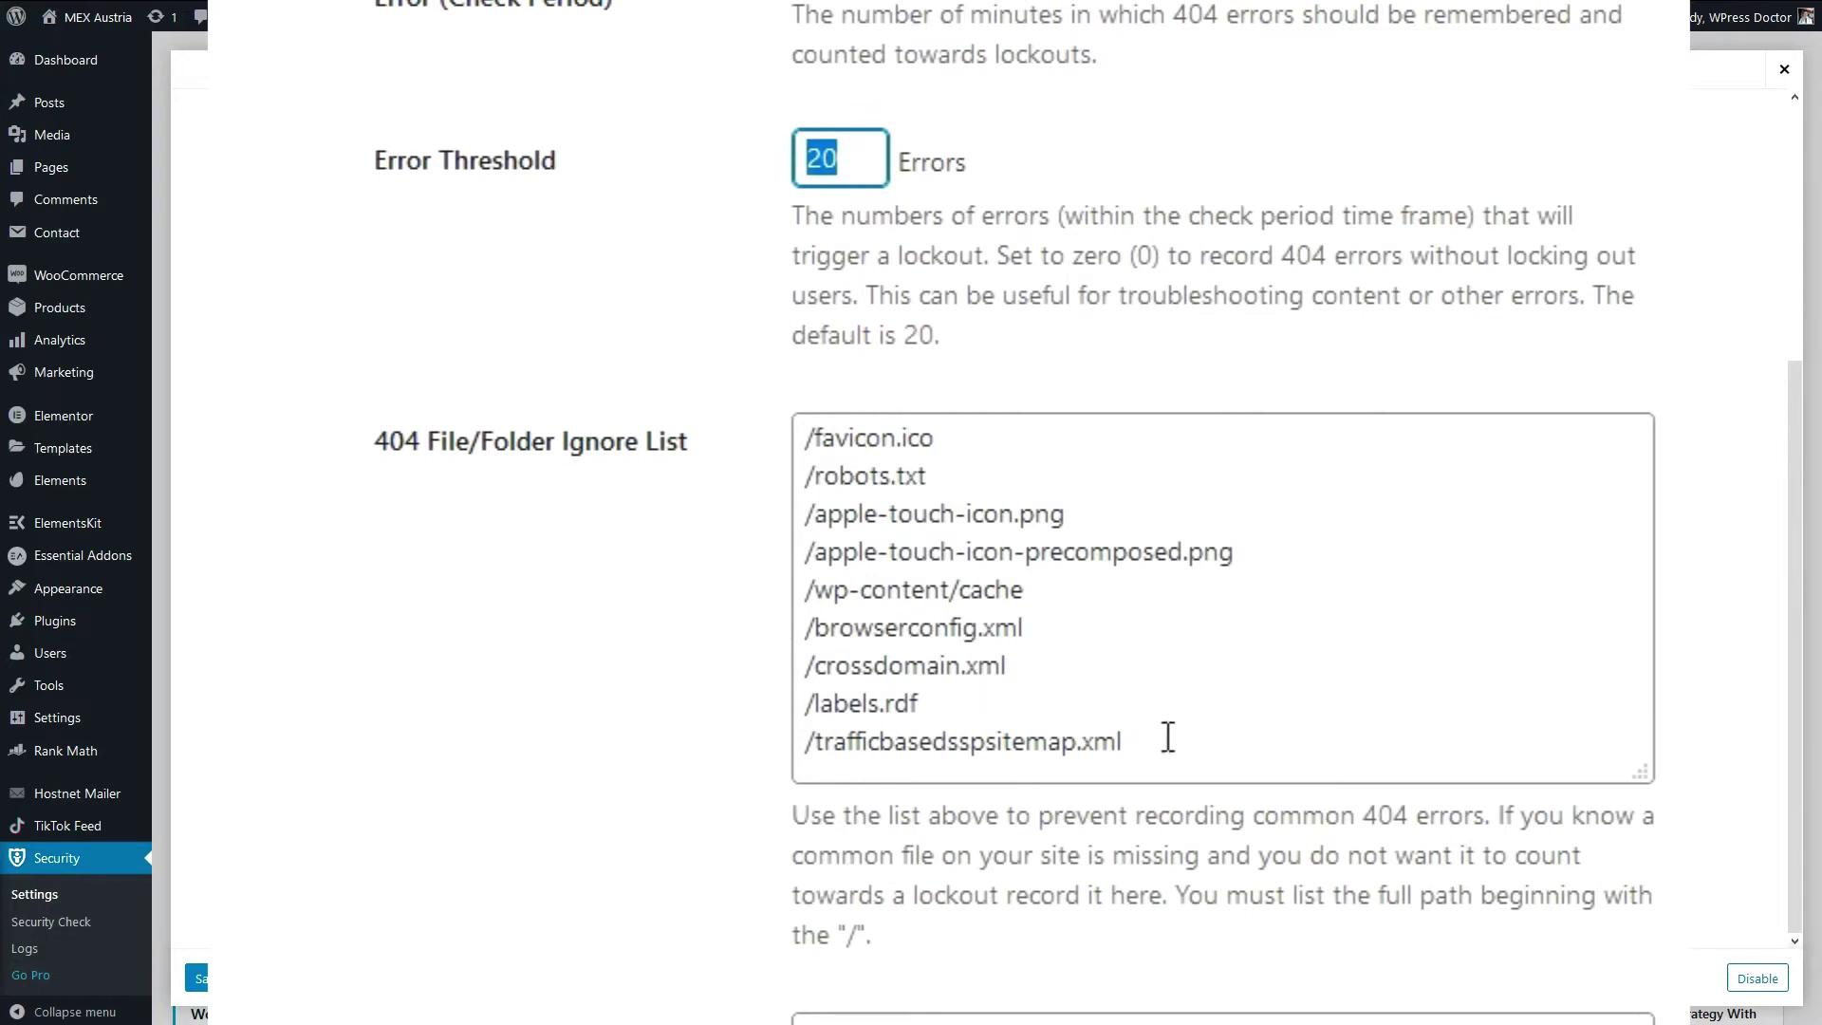
left_click_drag(1167, 742, 839, 476)
left_click(839, 465)
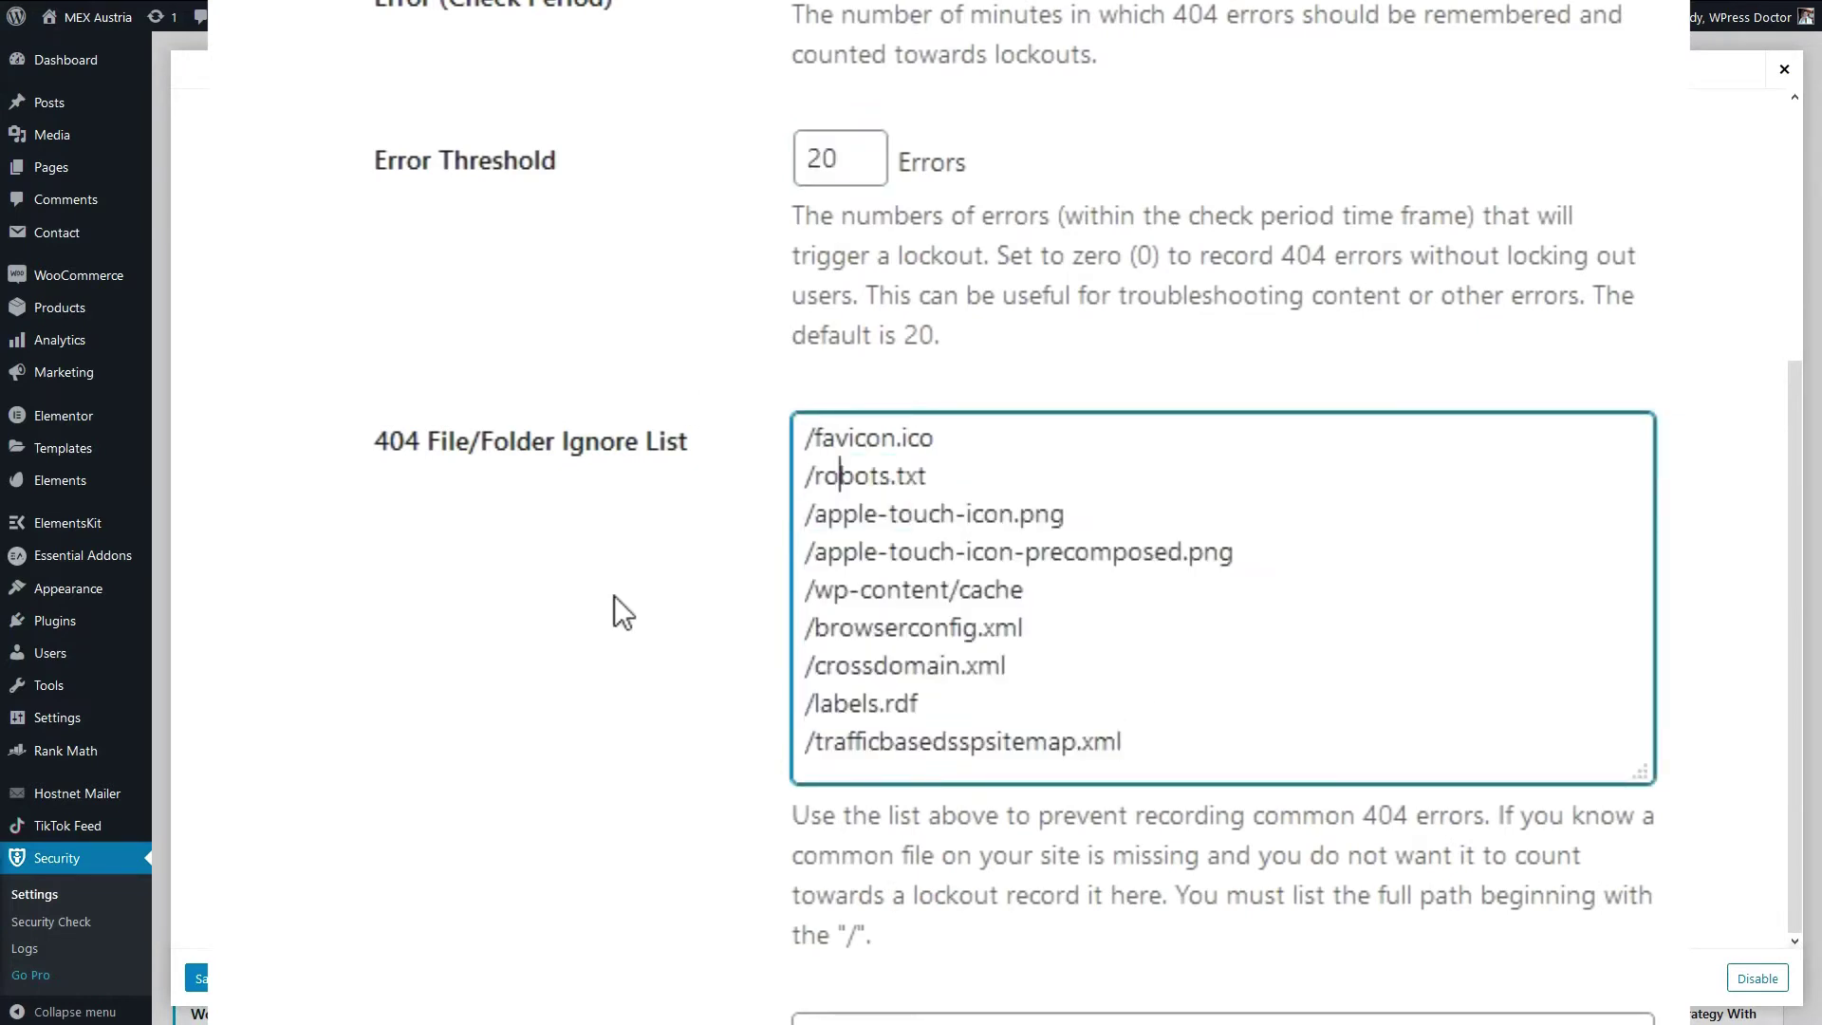
scroll(570, 626, "down", 5)
left_click_drag(883, 593, 741, 458)
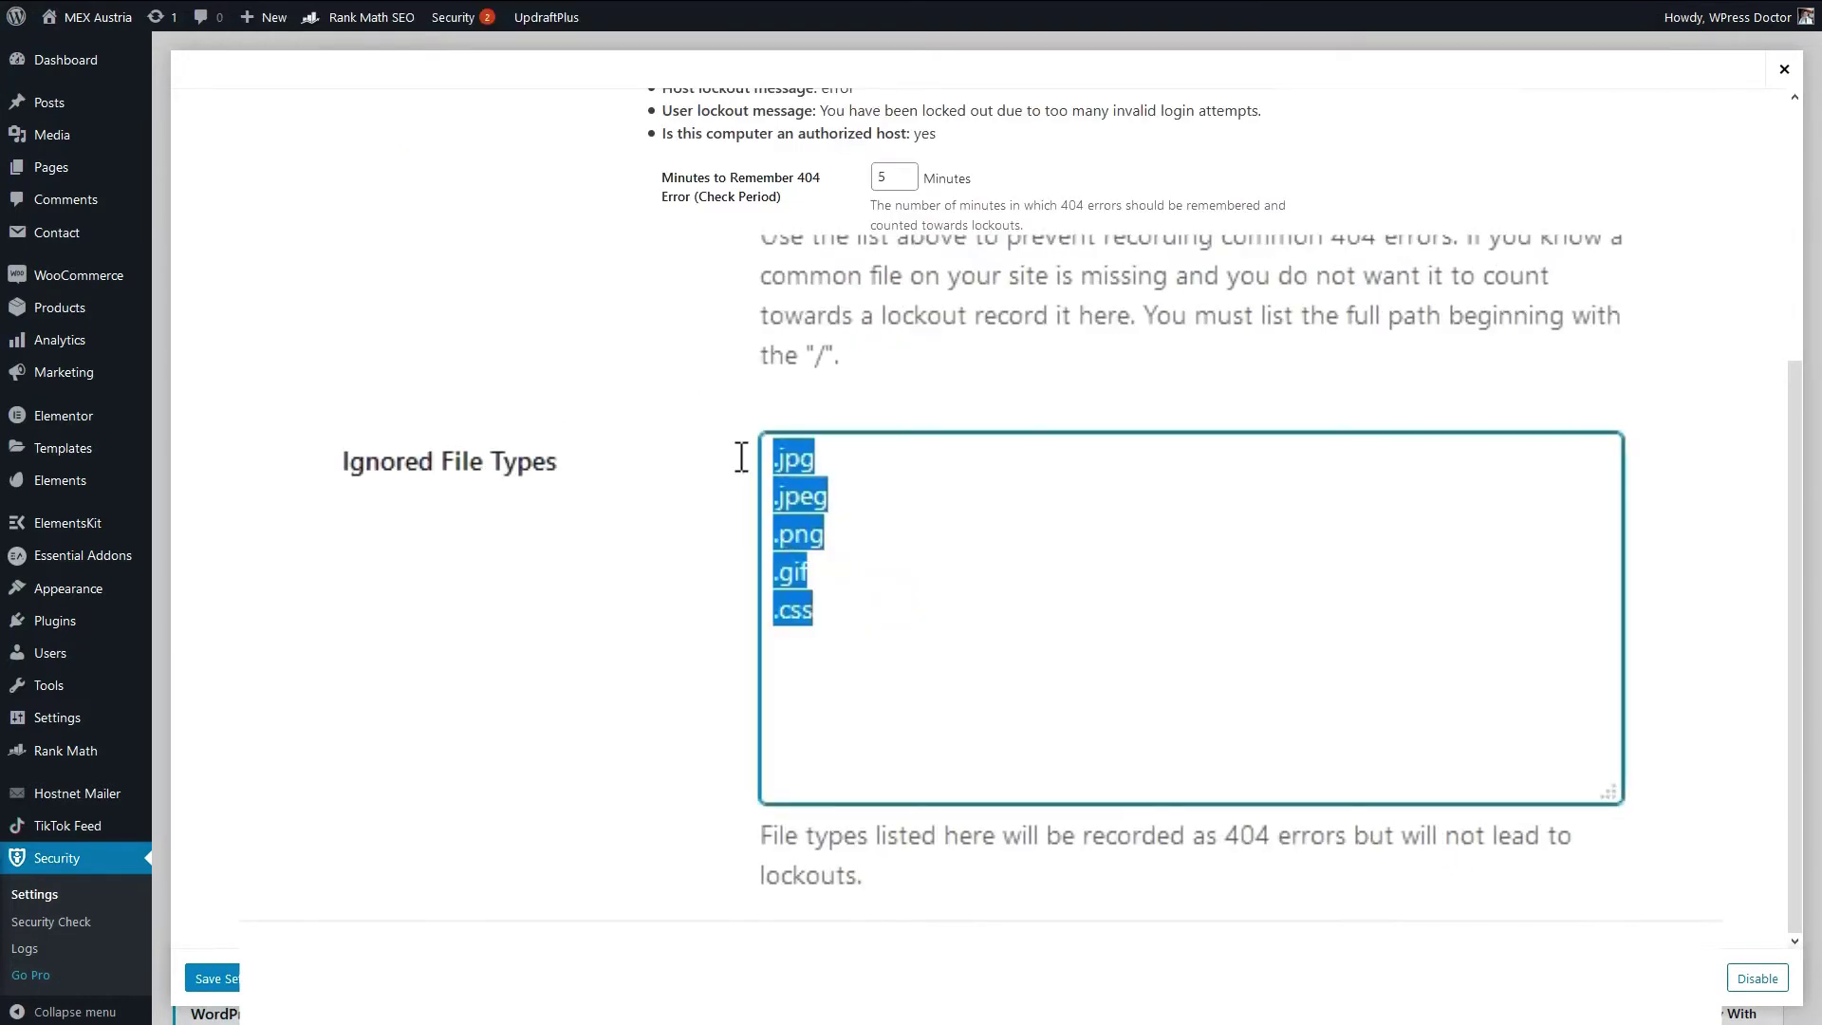
left_click(980, 687)
left_click_drag(872, 620, 765, 456)
left_click(852, 540)
- Save the 404 Detection settings and turn on Away Mode
left_click(214, 978)
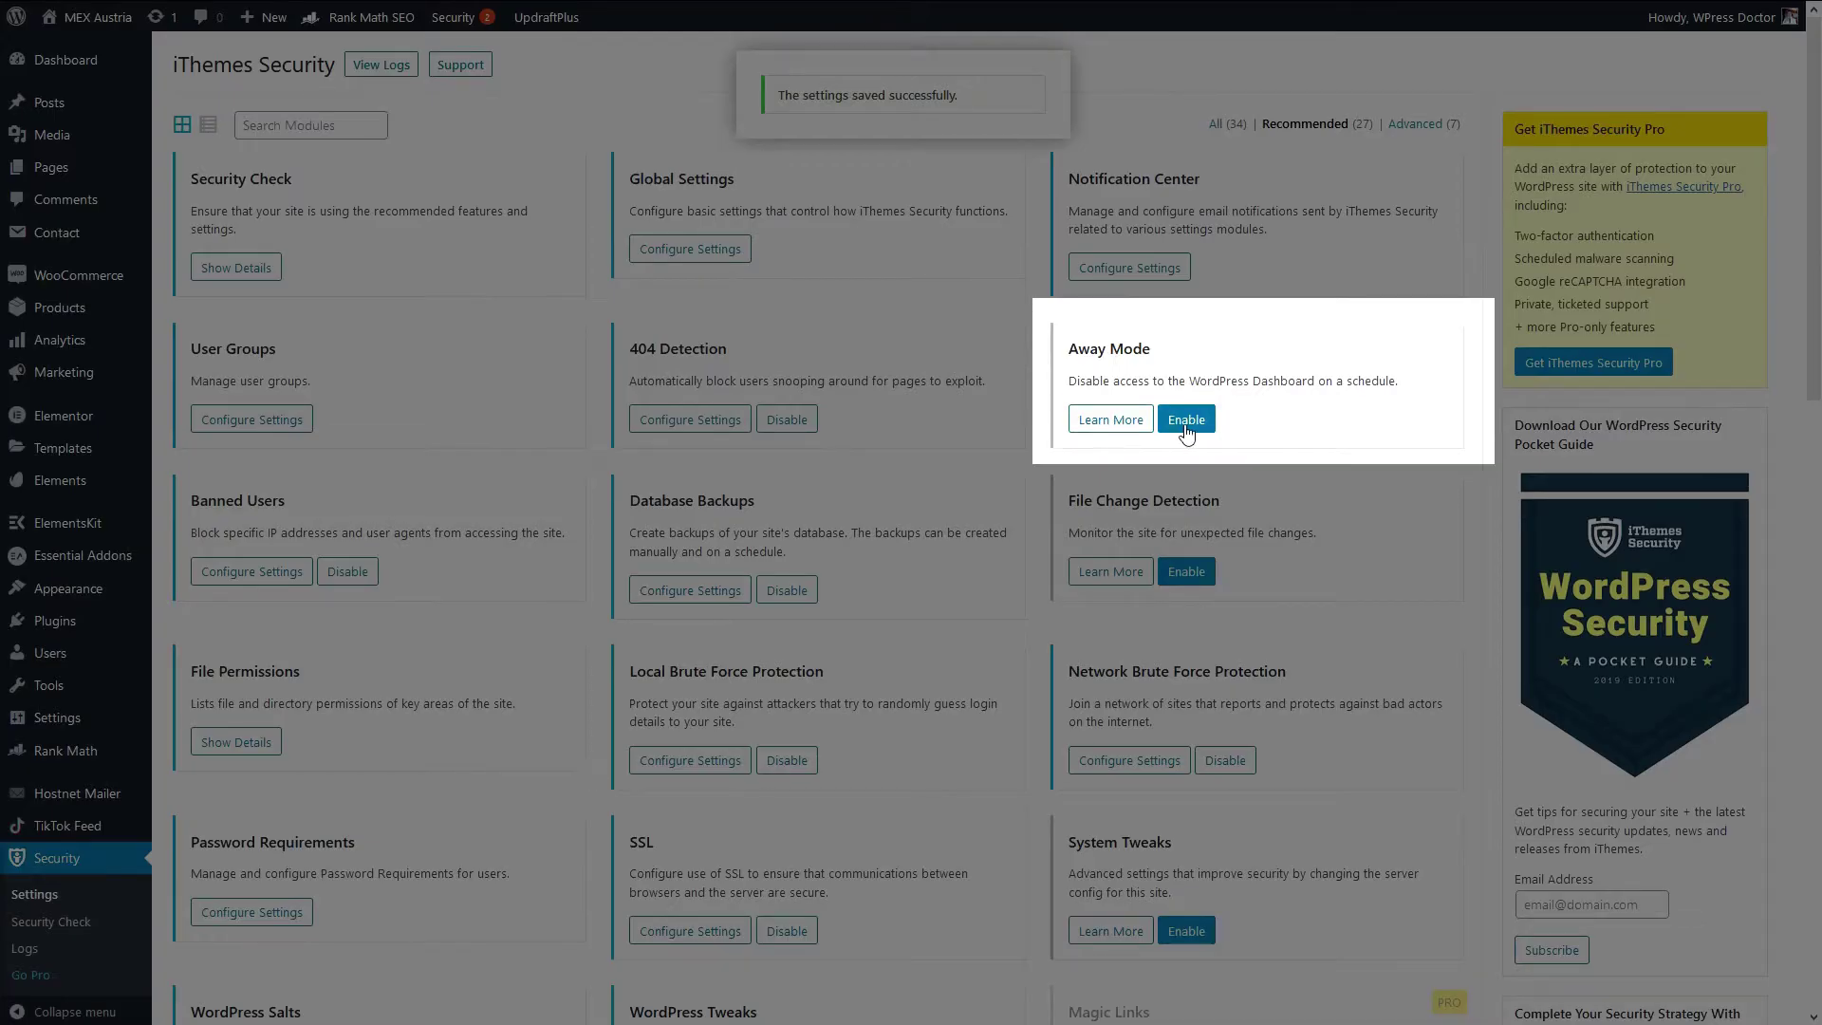
left_click(1186, 427)
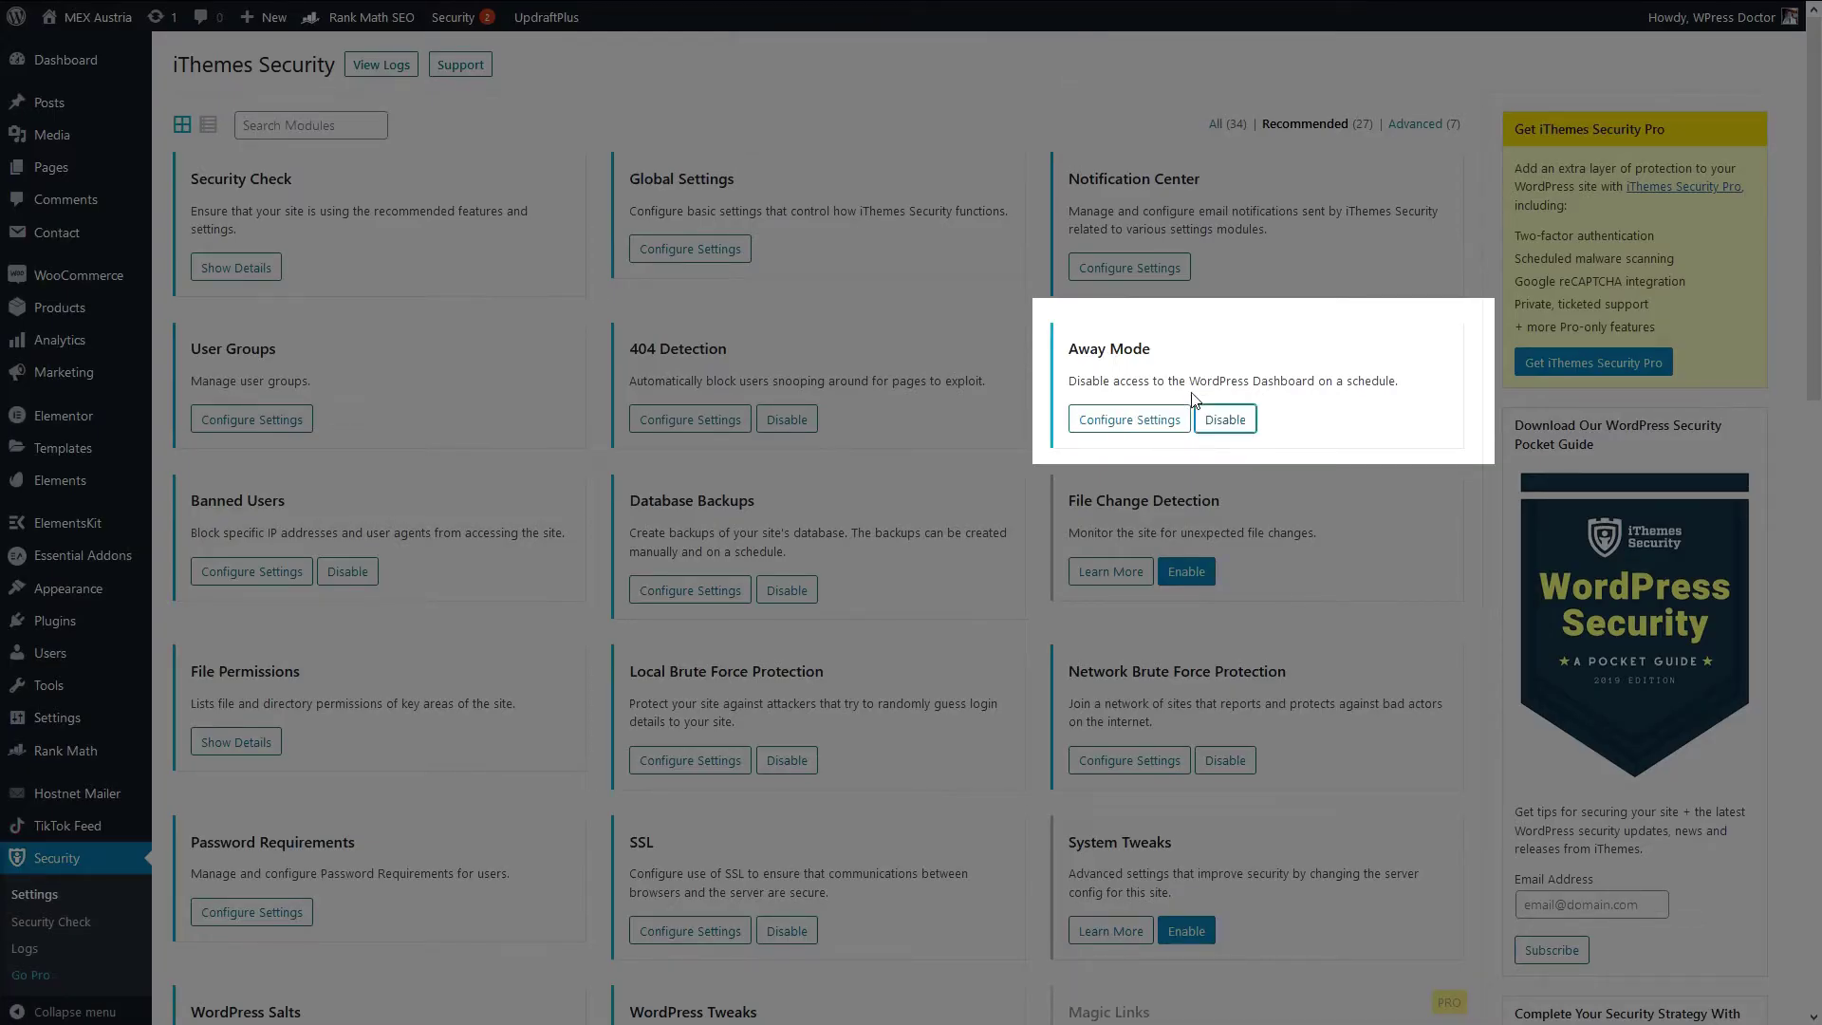
left_click(1115, 422)
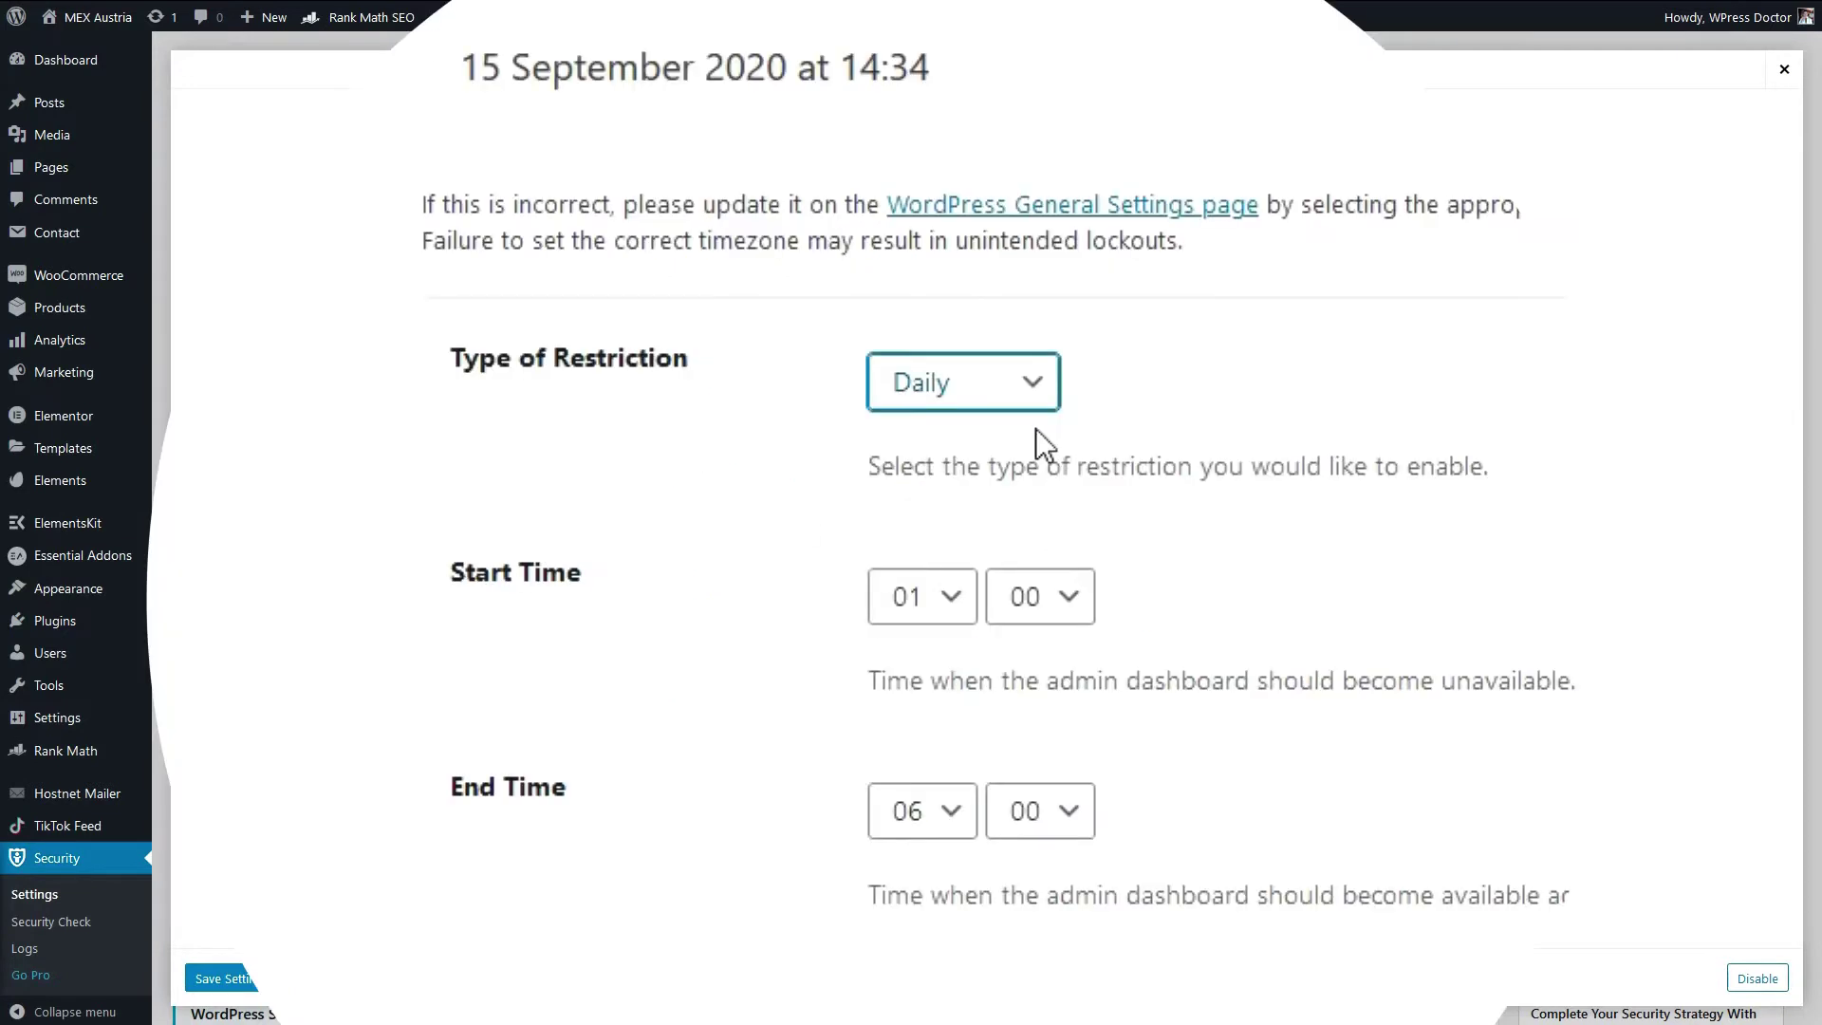
- Keep Away Mode on a Daily 01:00–06:00 schedule and compare with the site's current time
left_click(953, 599)
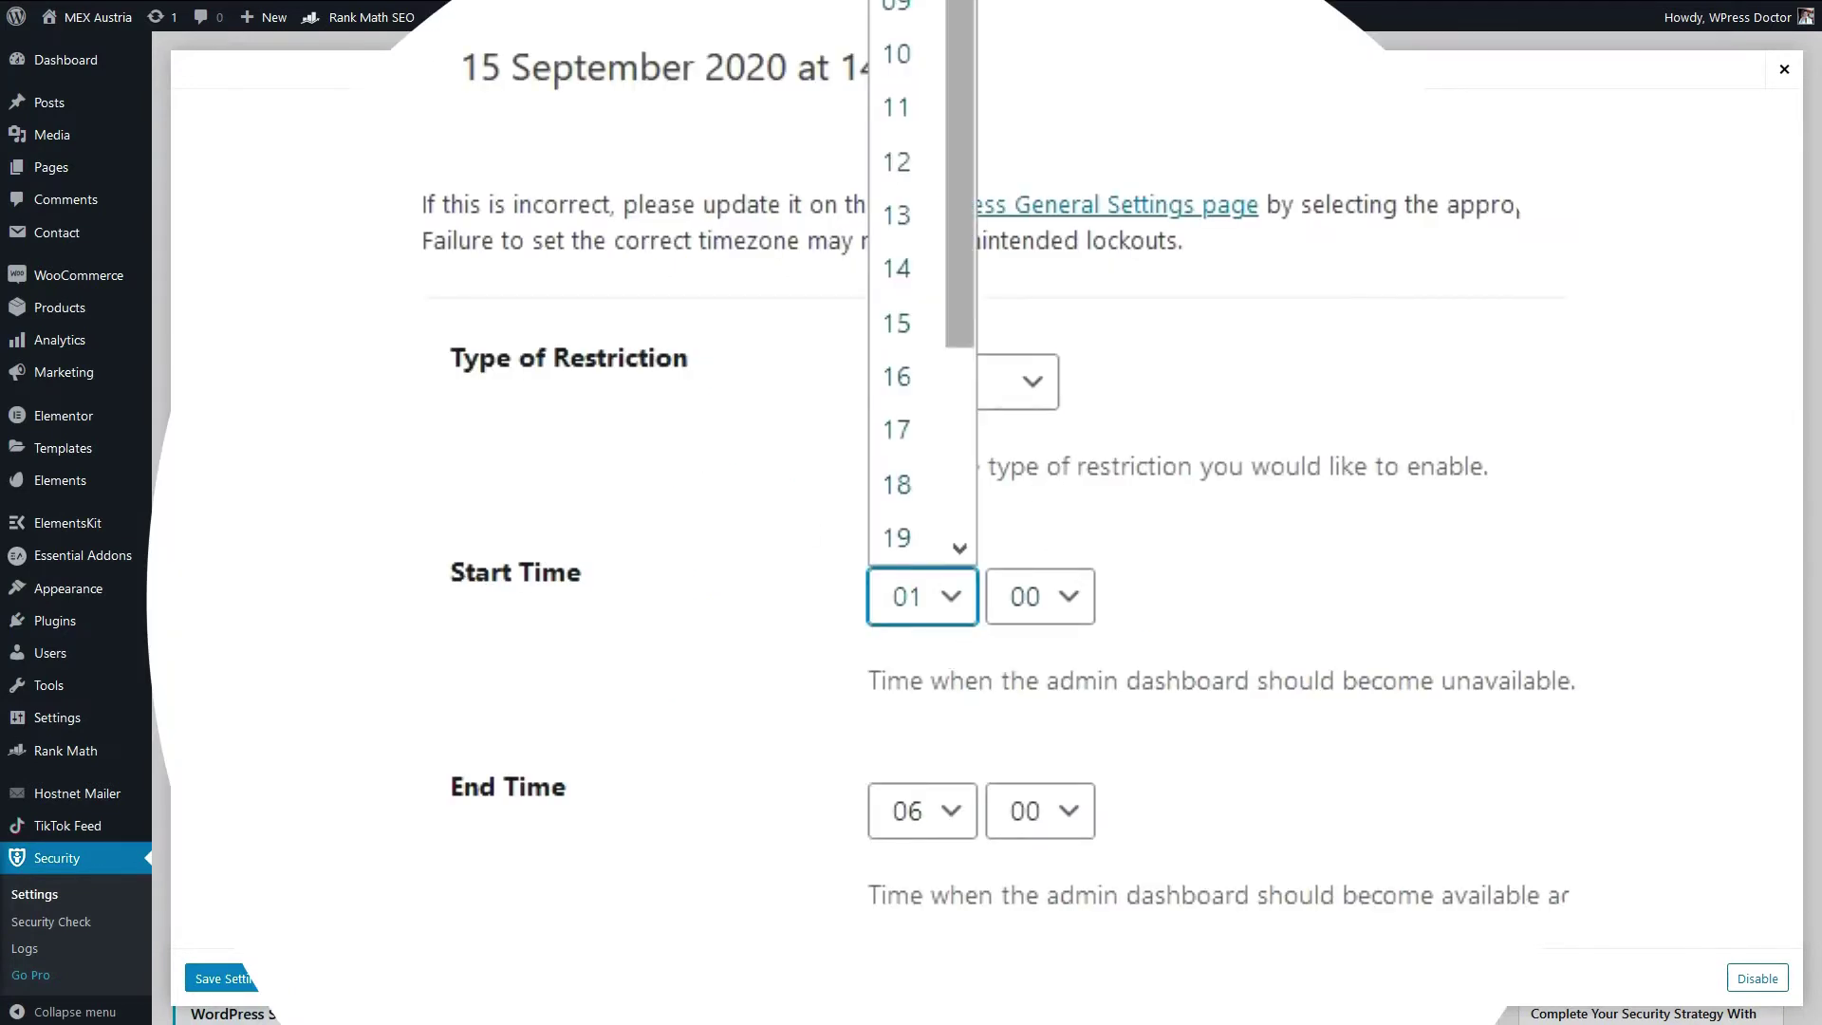
left_click(1075, 541)
left_click(958, 830)
left_click(960, 837)
left_click(962, 852)
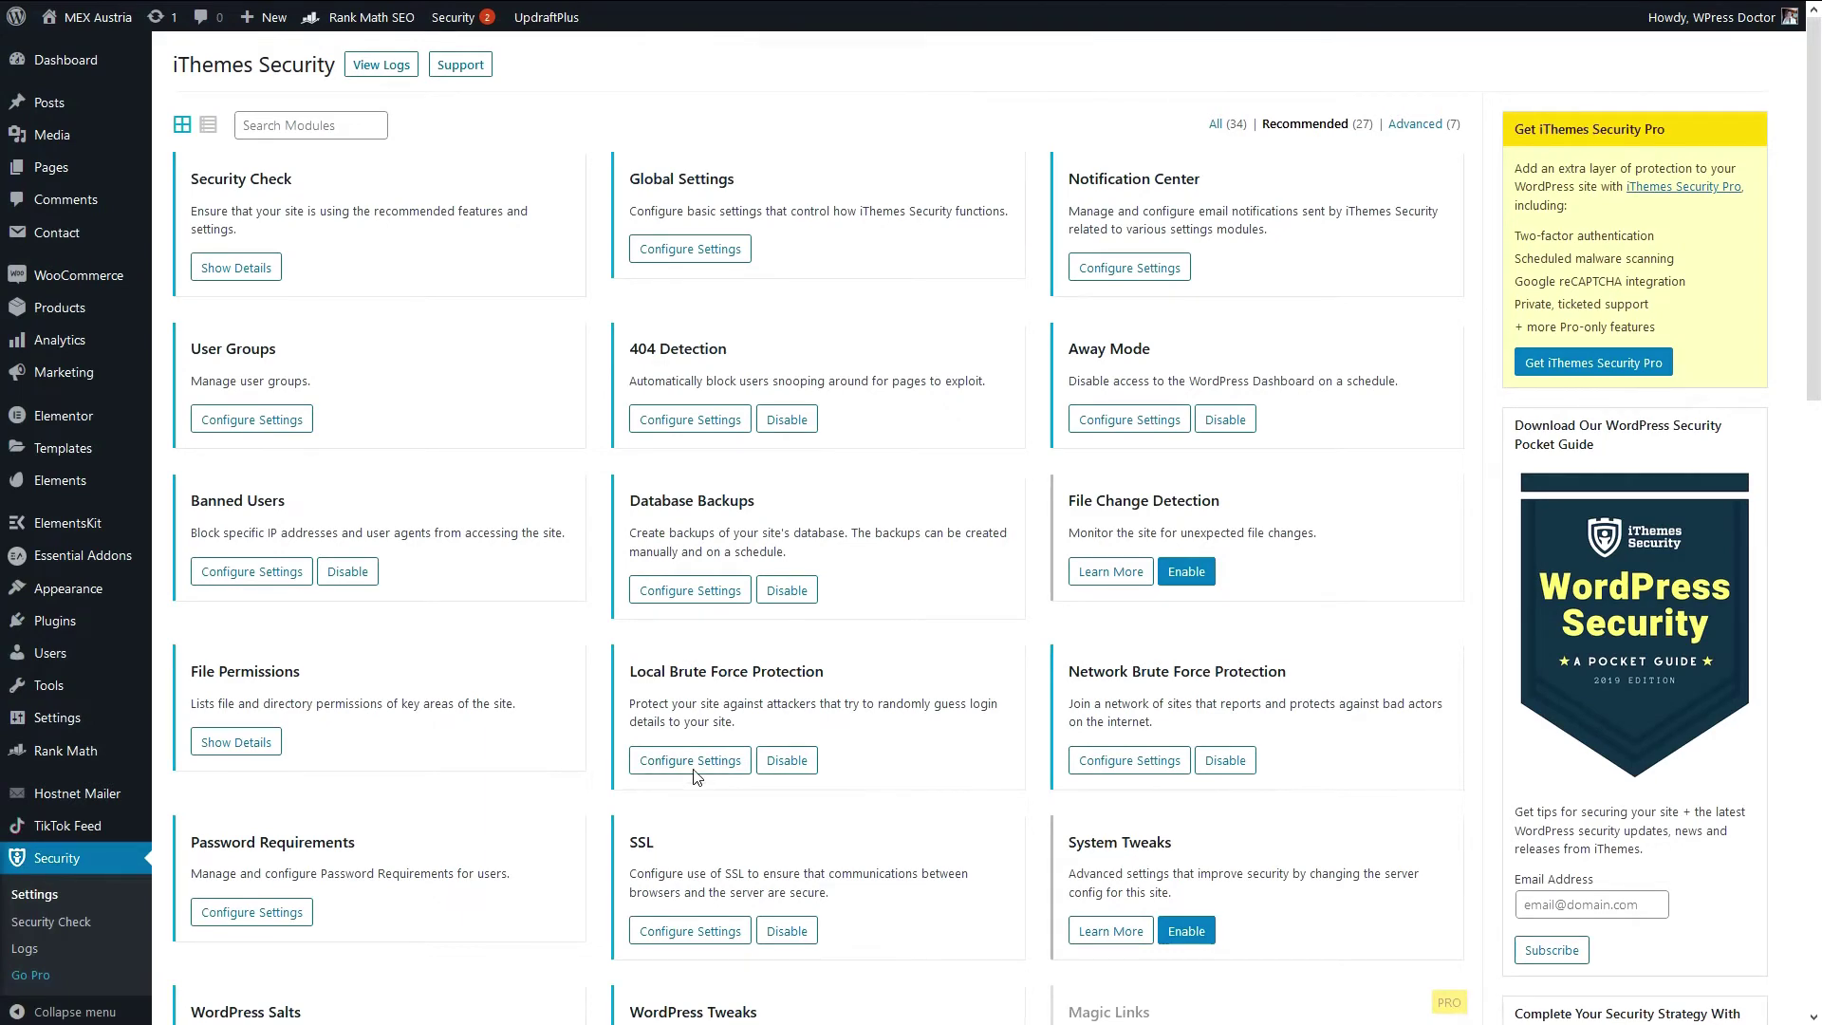
left_click(1140, 418)
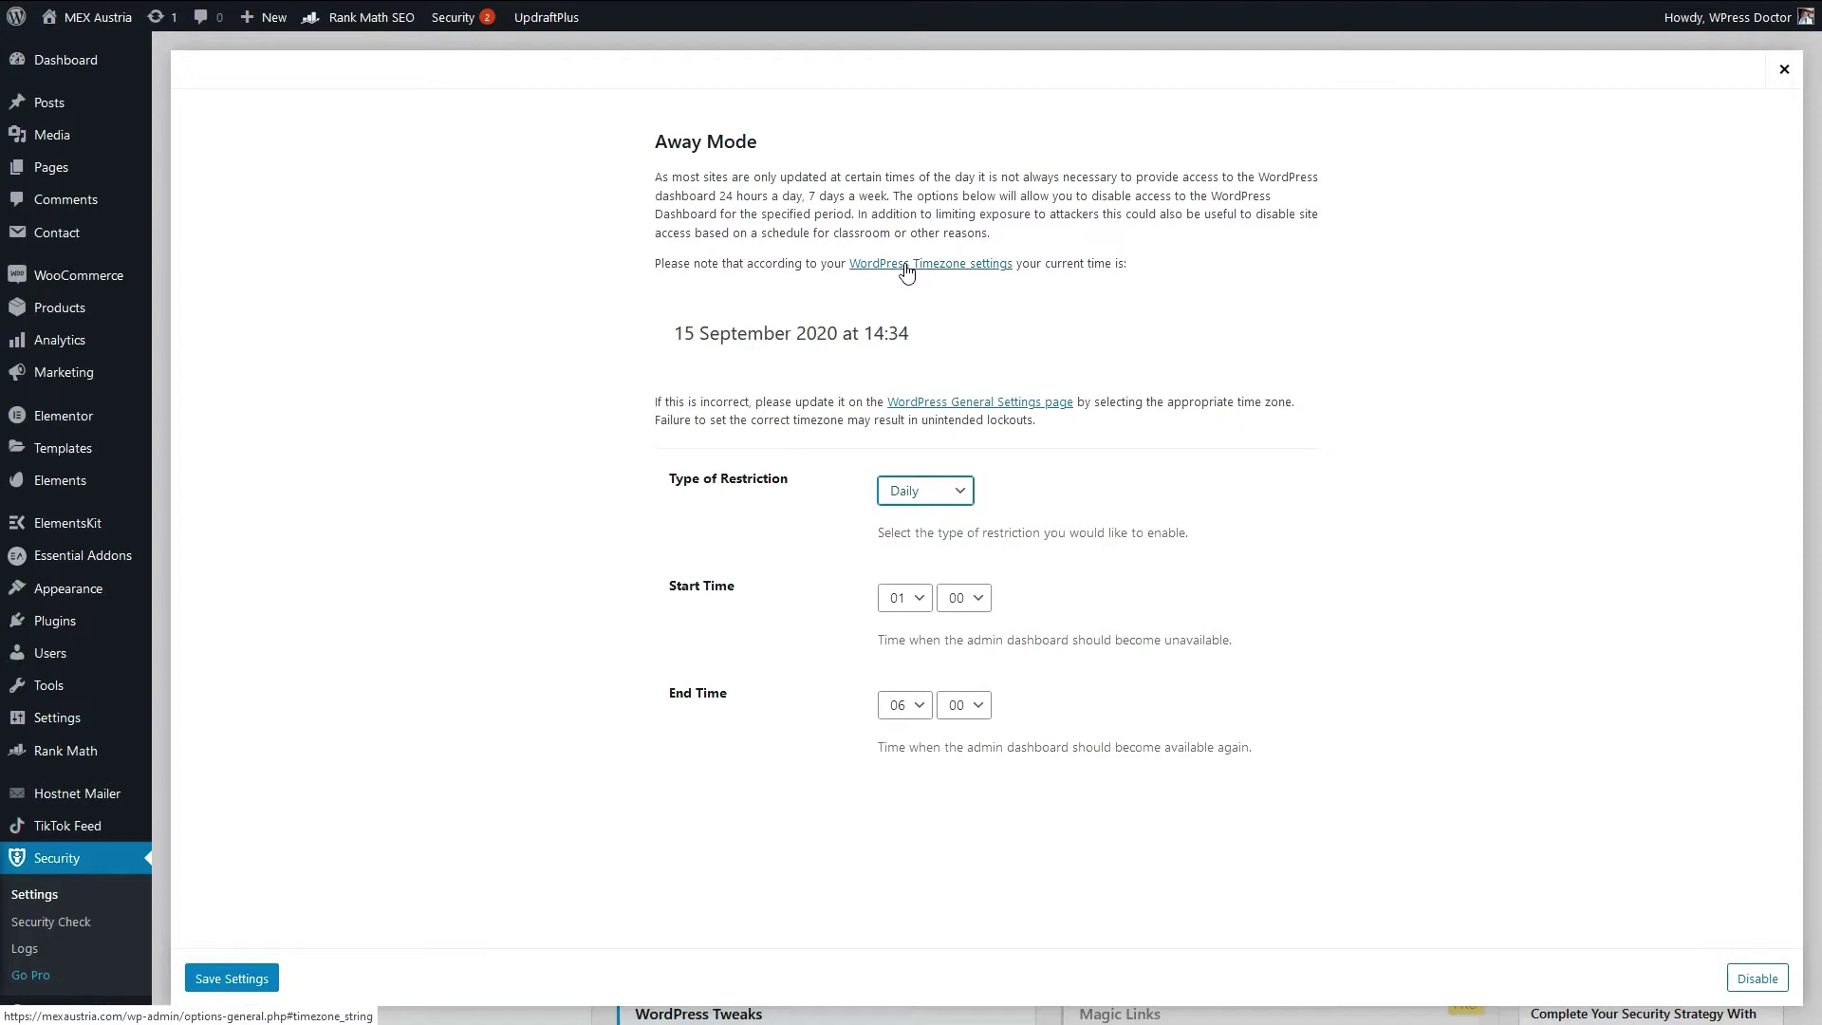
left_click_drag(909, 334, 677, 334)
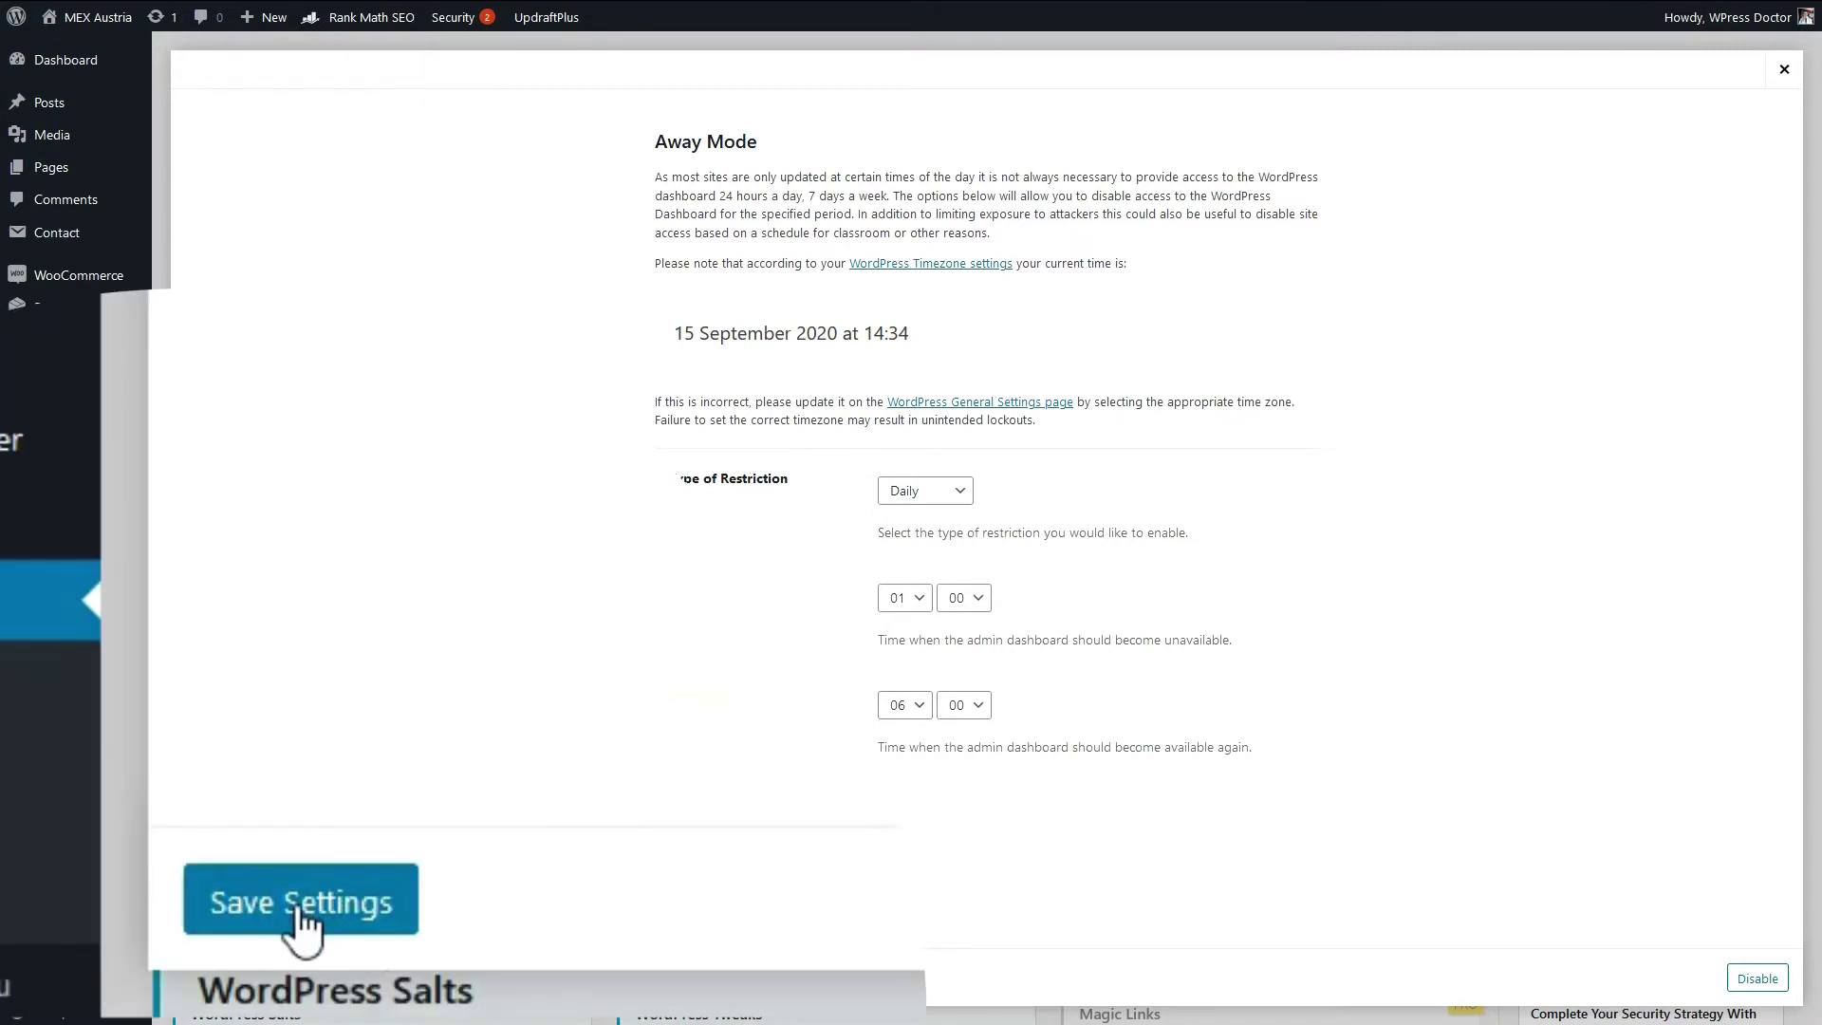
- Save the Away Mode schedule and open Banned Users settings, leaving Ban Hosts empty
left_click(257, 990)
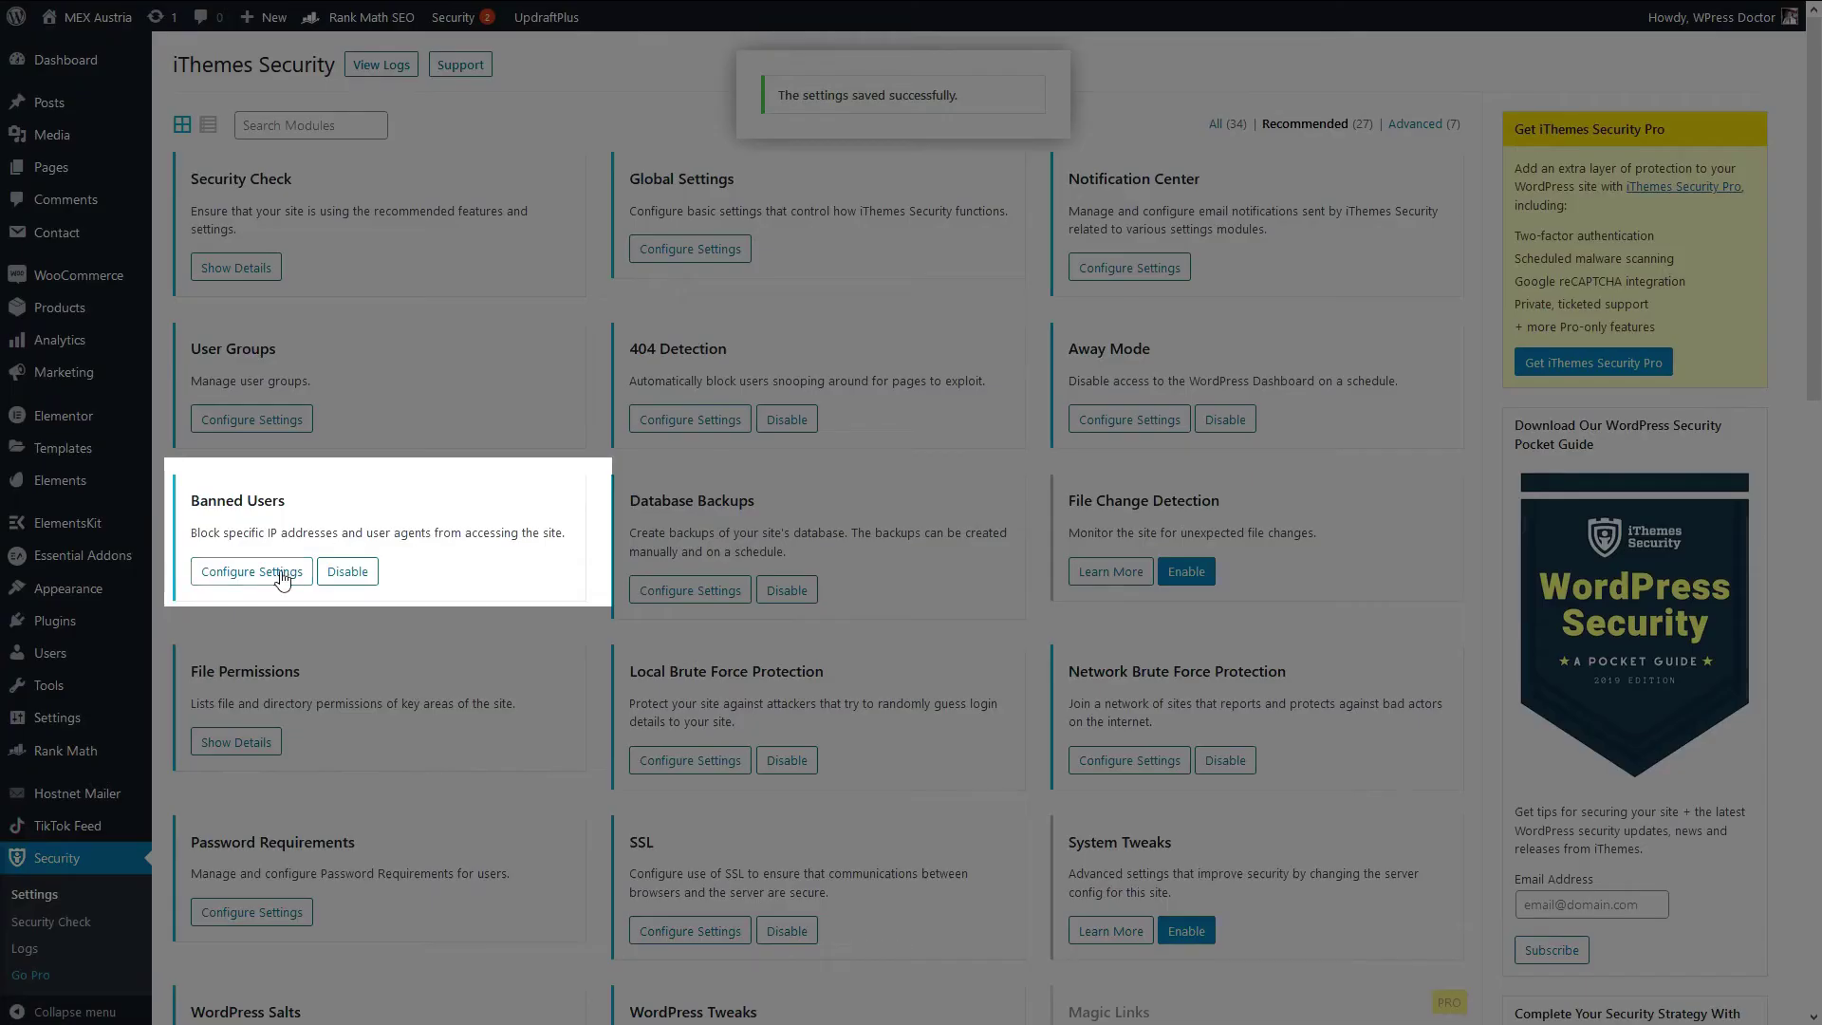
left_click(275, 573)
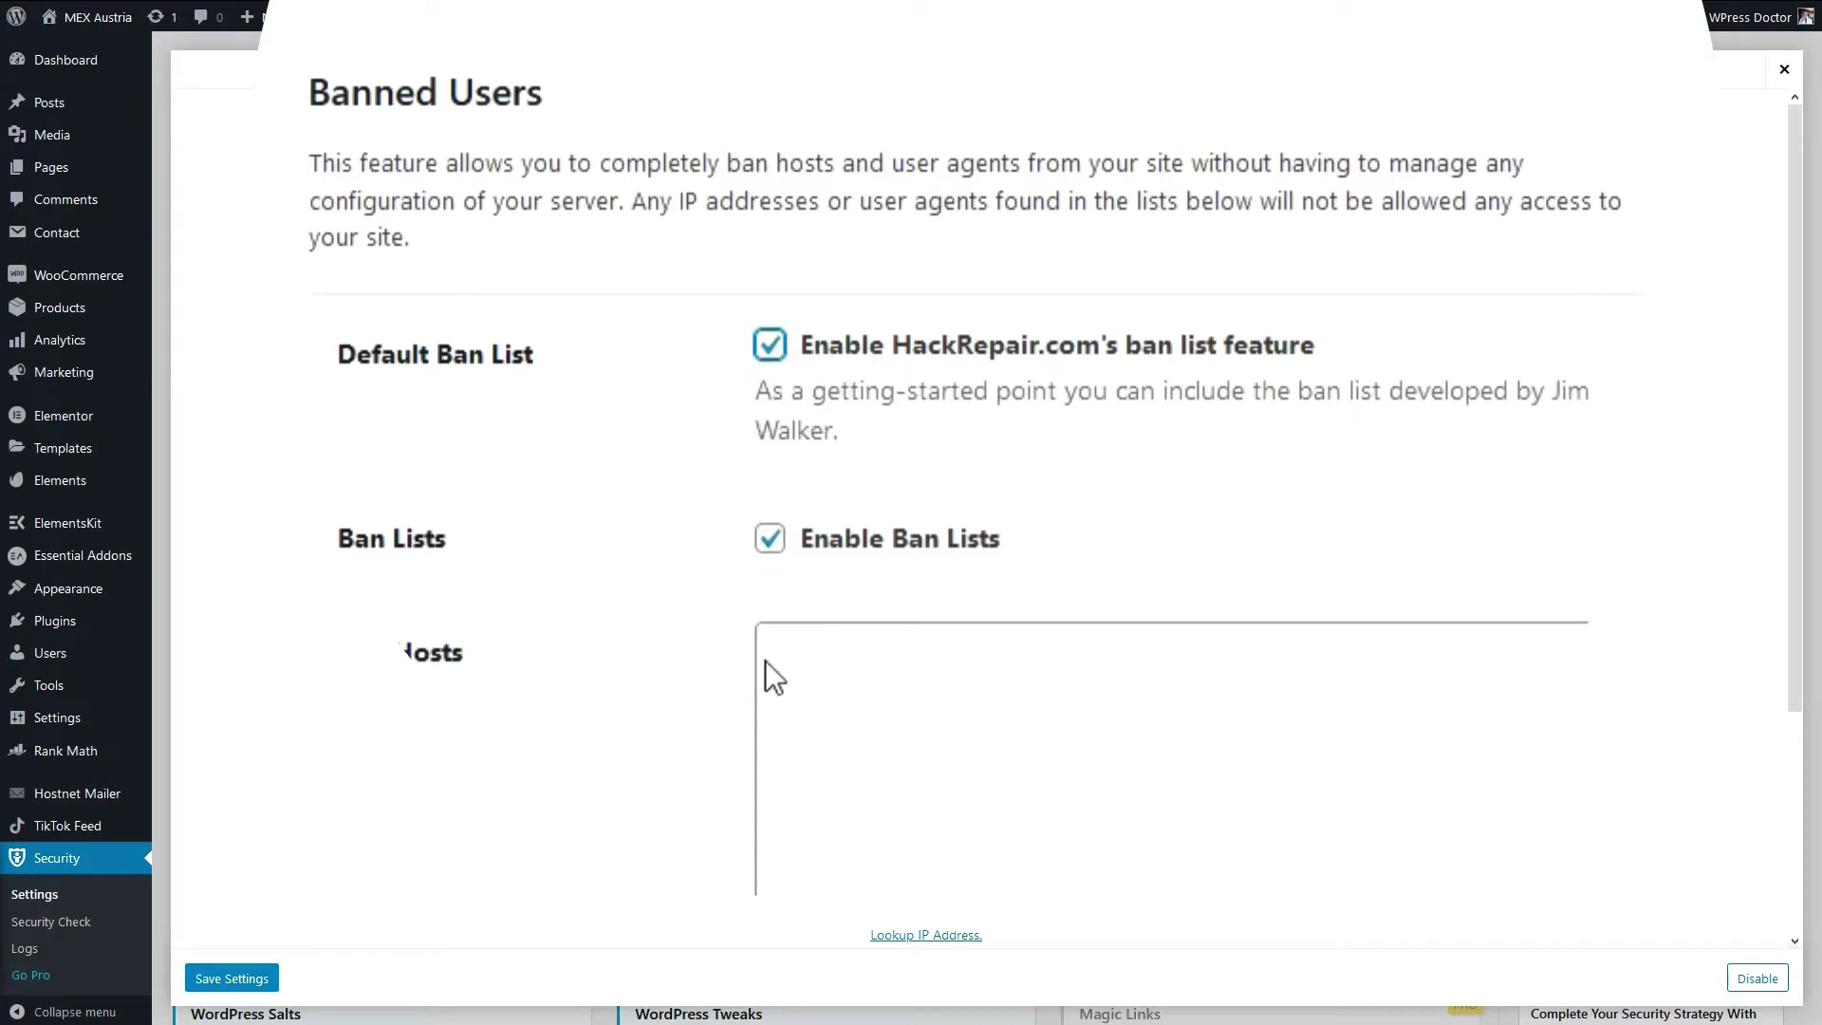
left_click(972, 469)
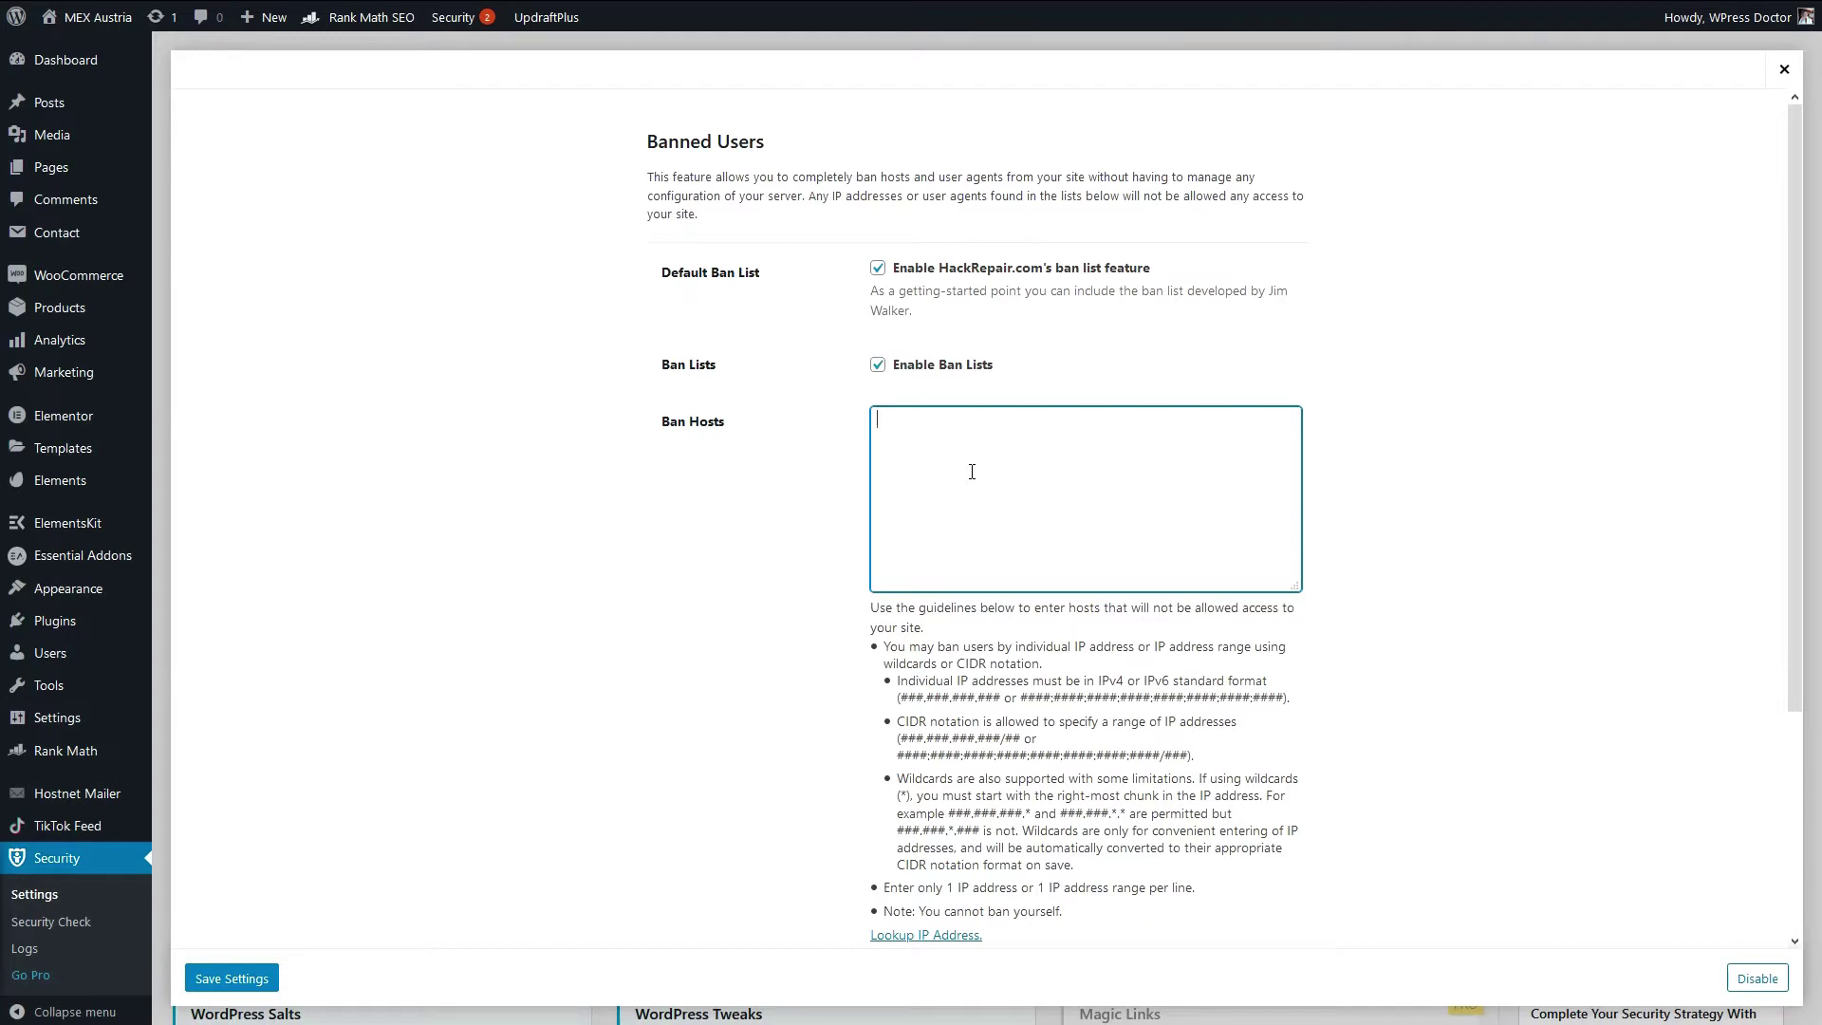
scroll(981, 514, "down", 3)
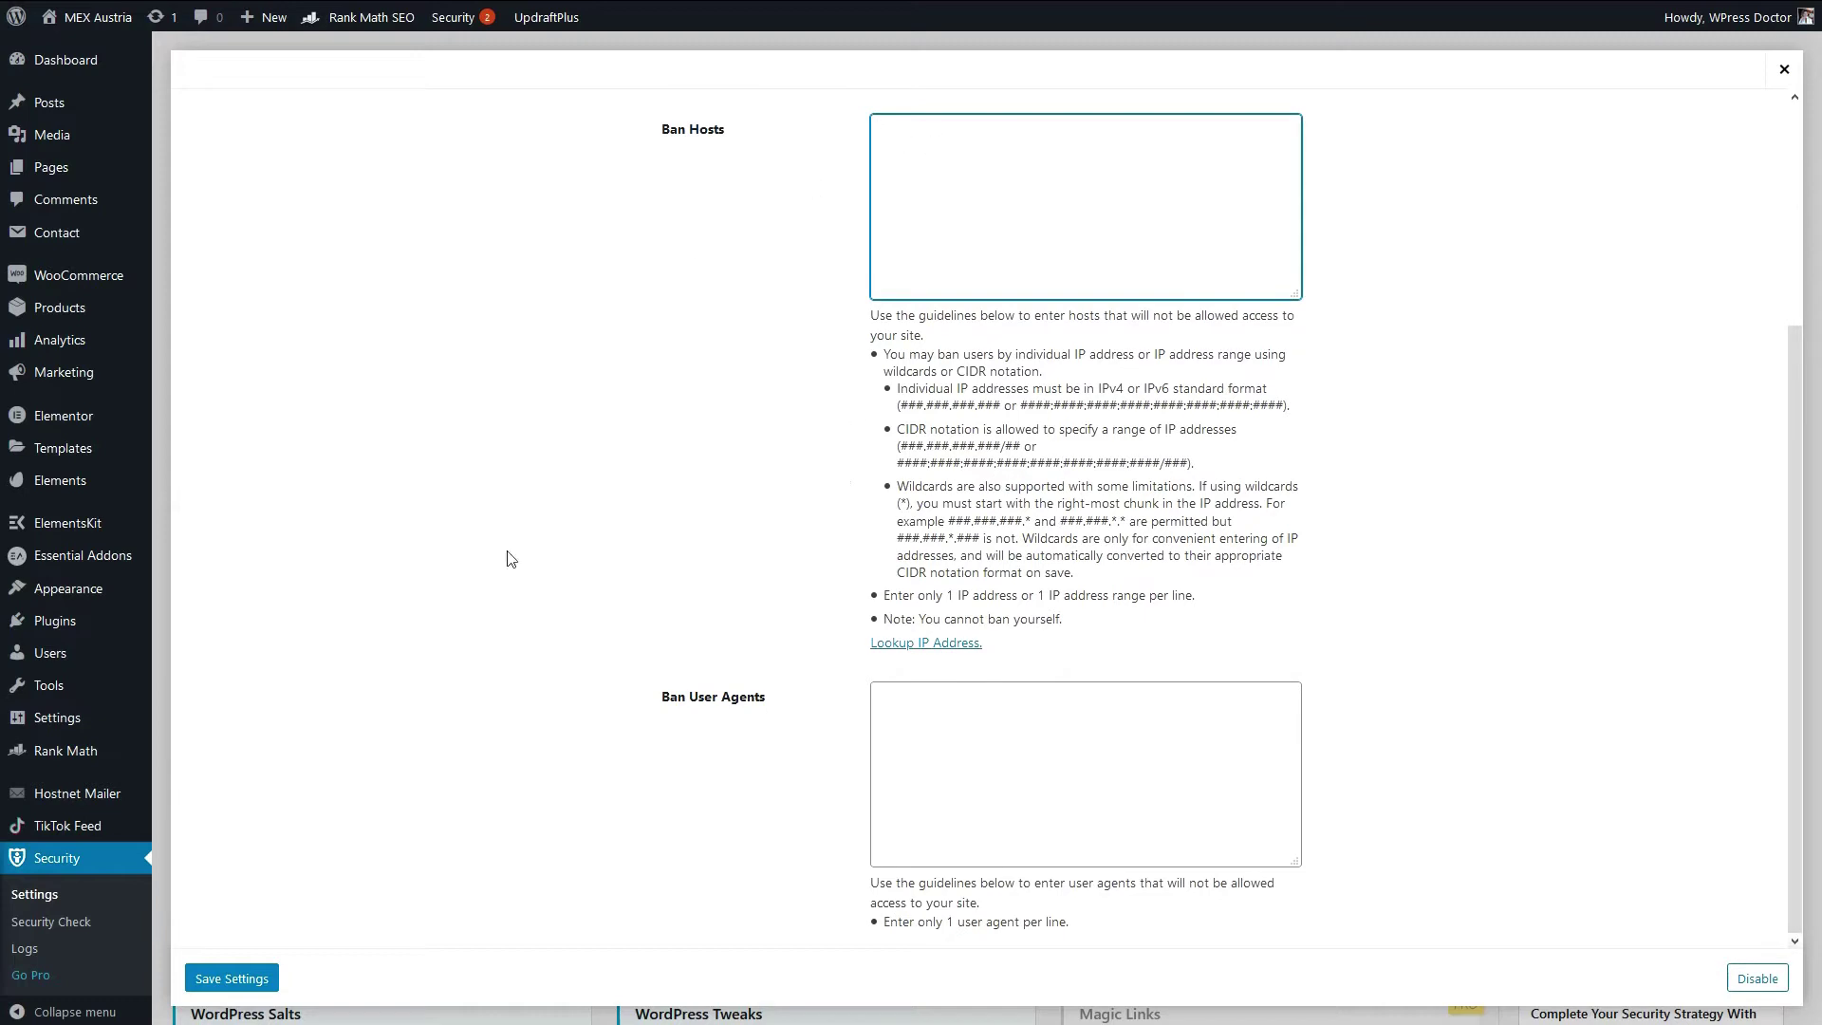
- Save the Banned Users settings and tick Enable Scheduled Database Backups
left_click(232, 978)
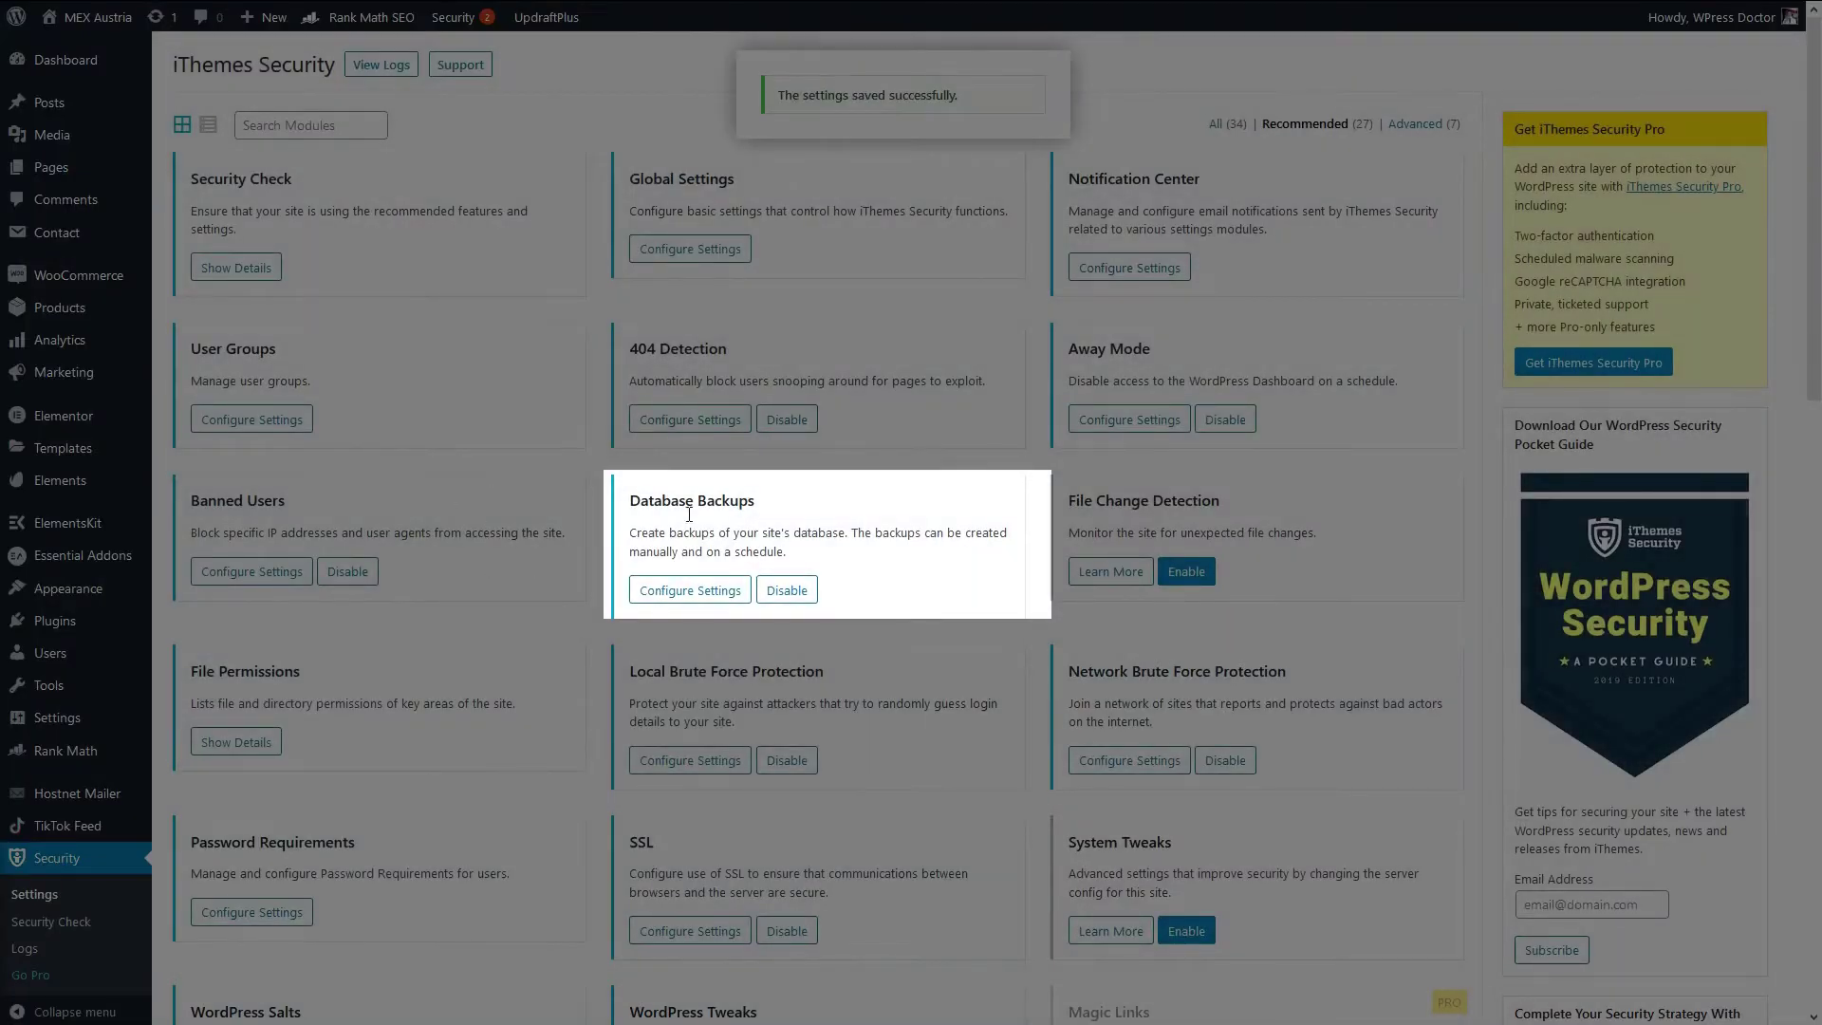
left_click(690, 593)
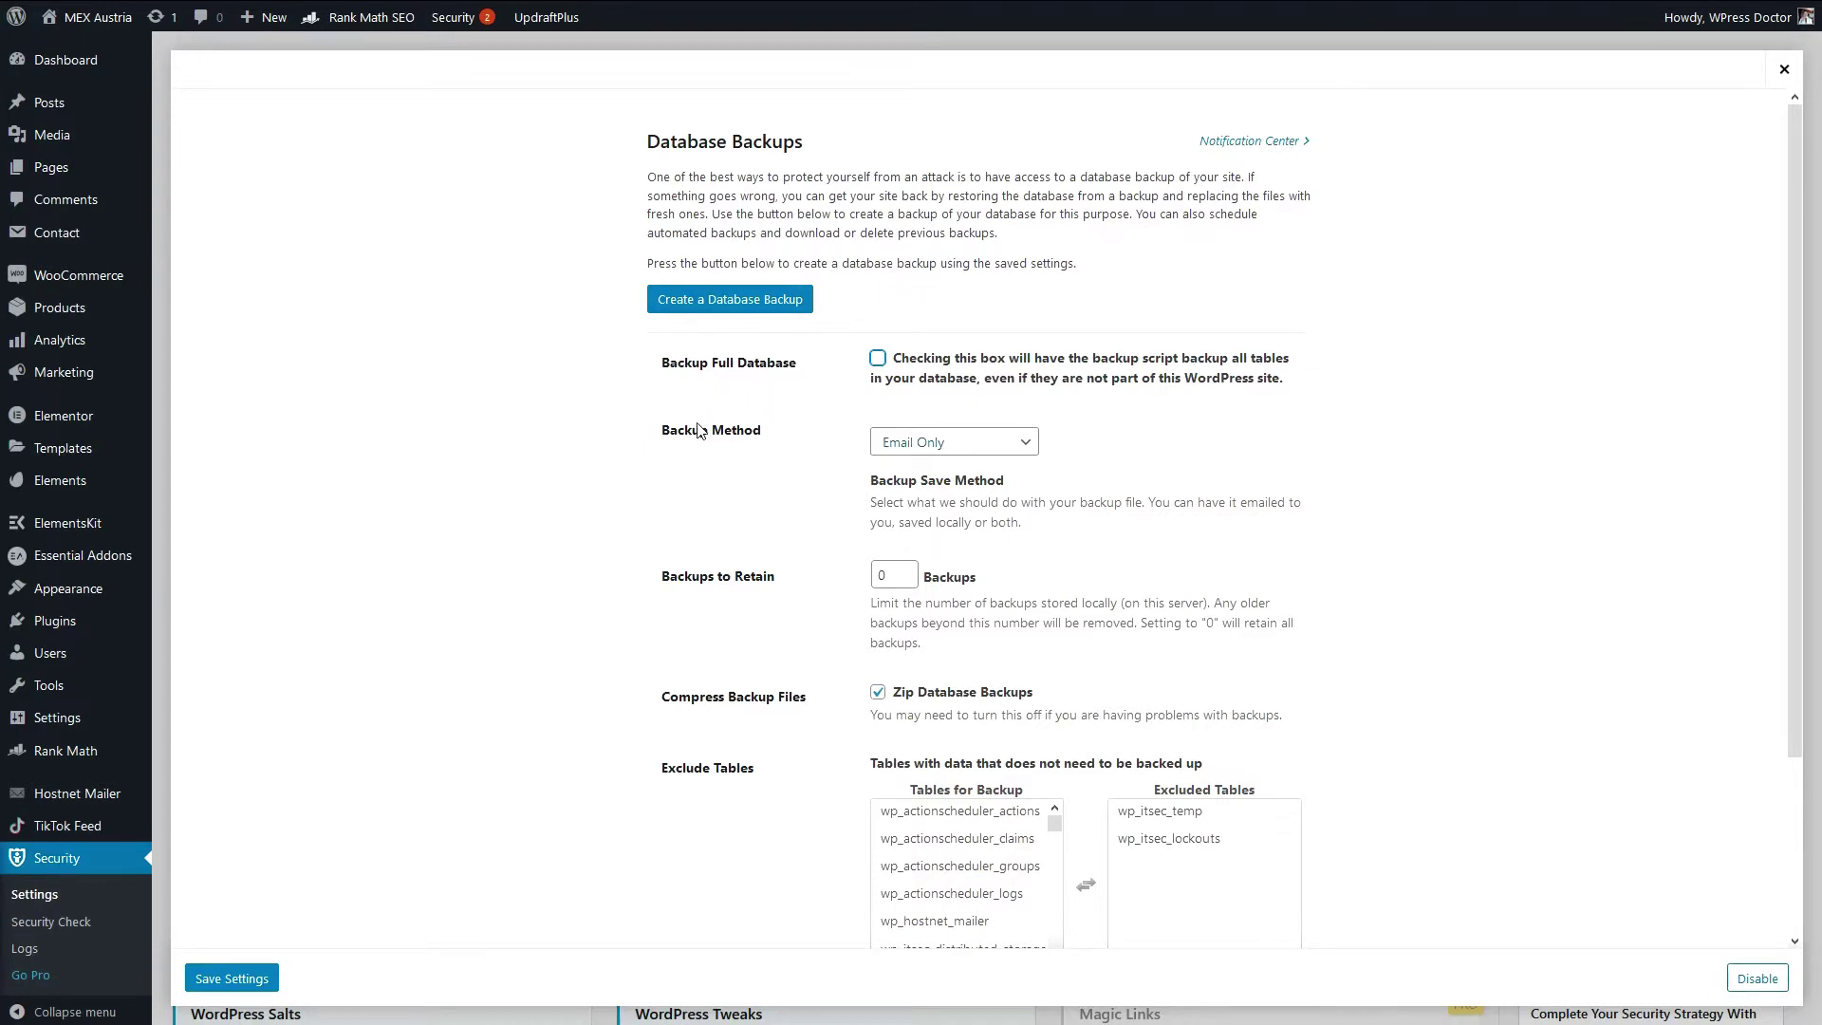
scroll(702, 435, "down", 3)
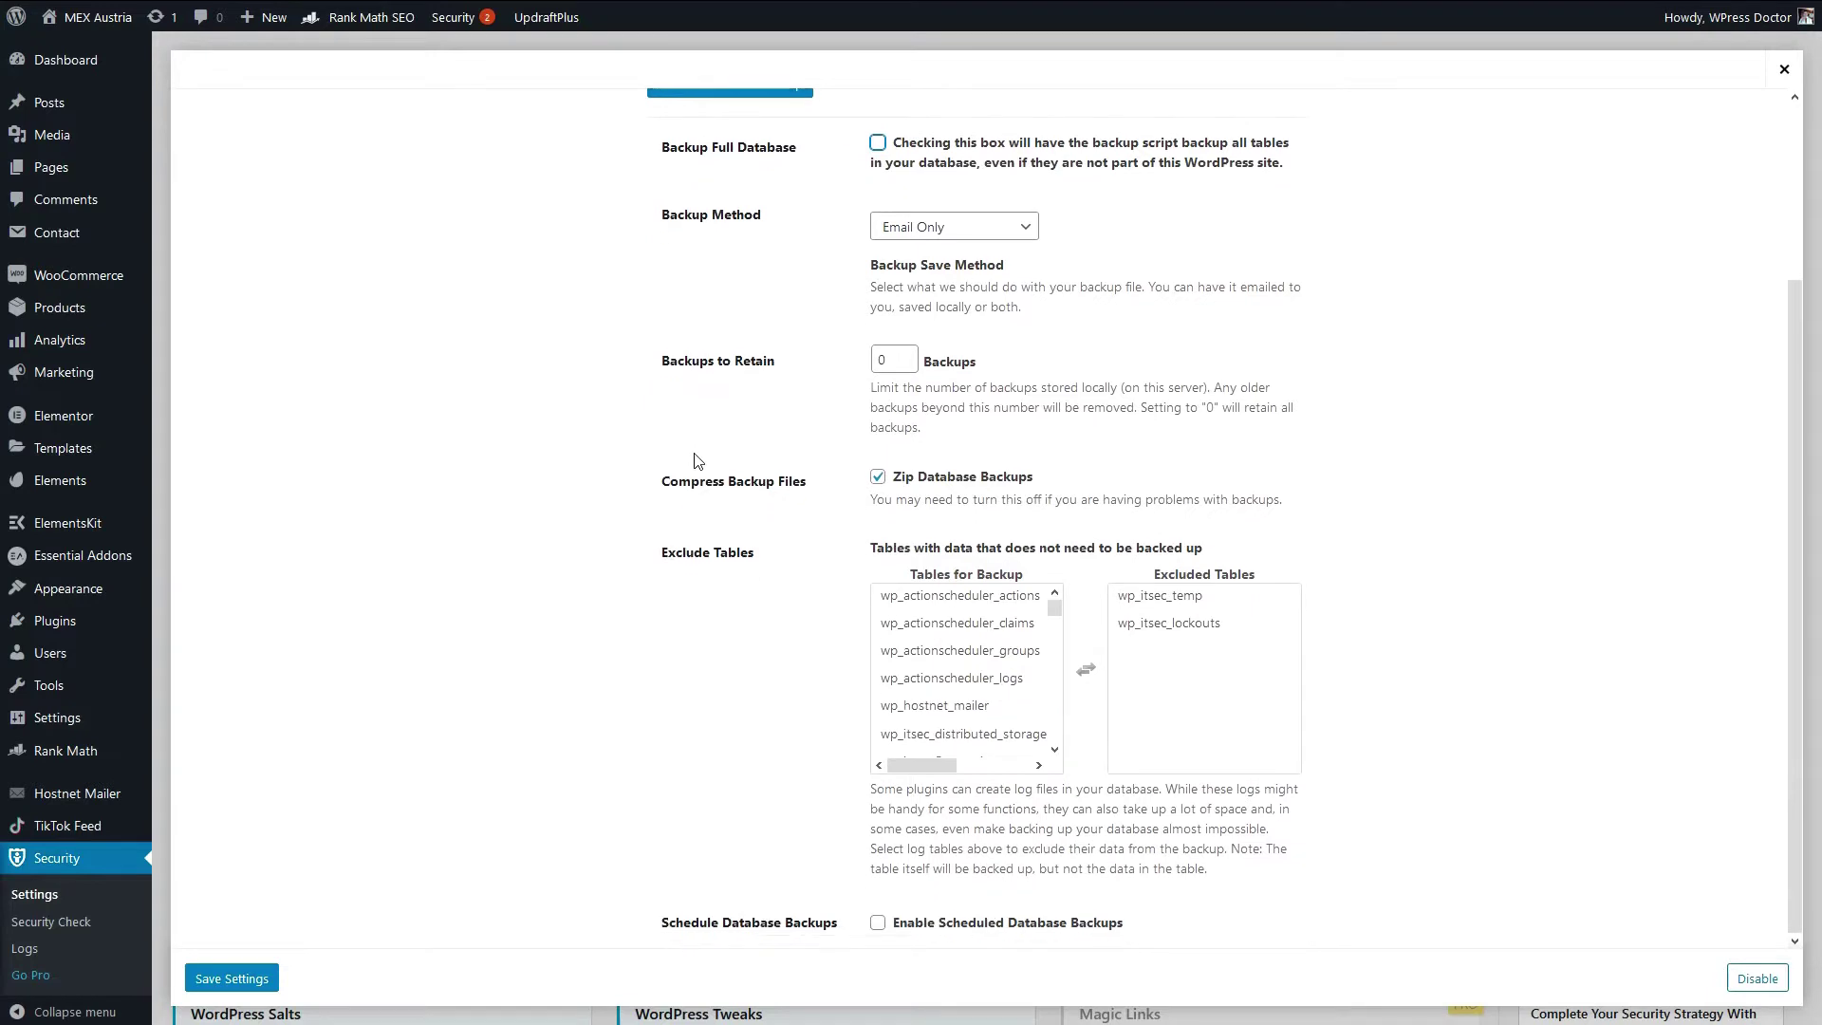
left_click(878, 923)
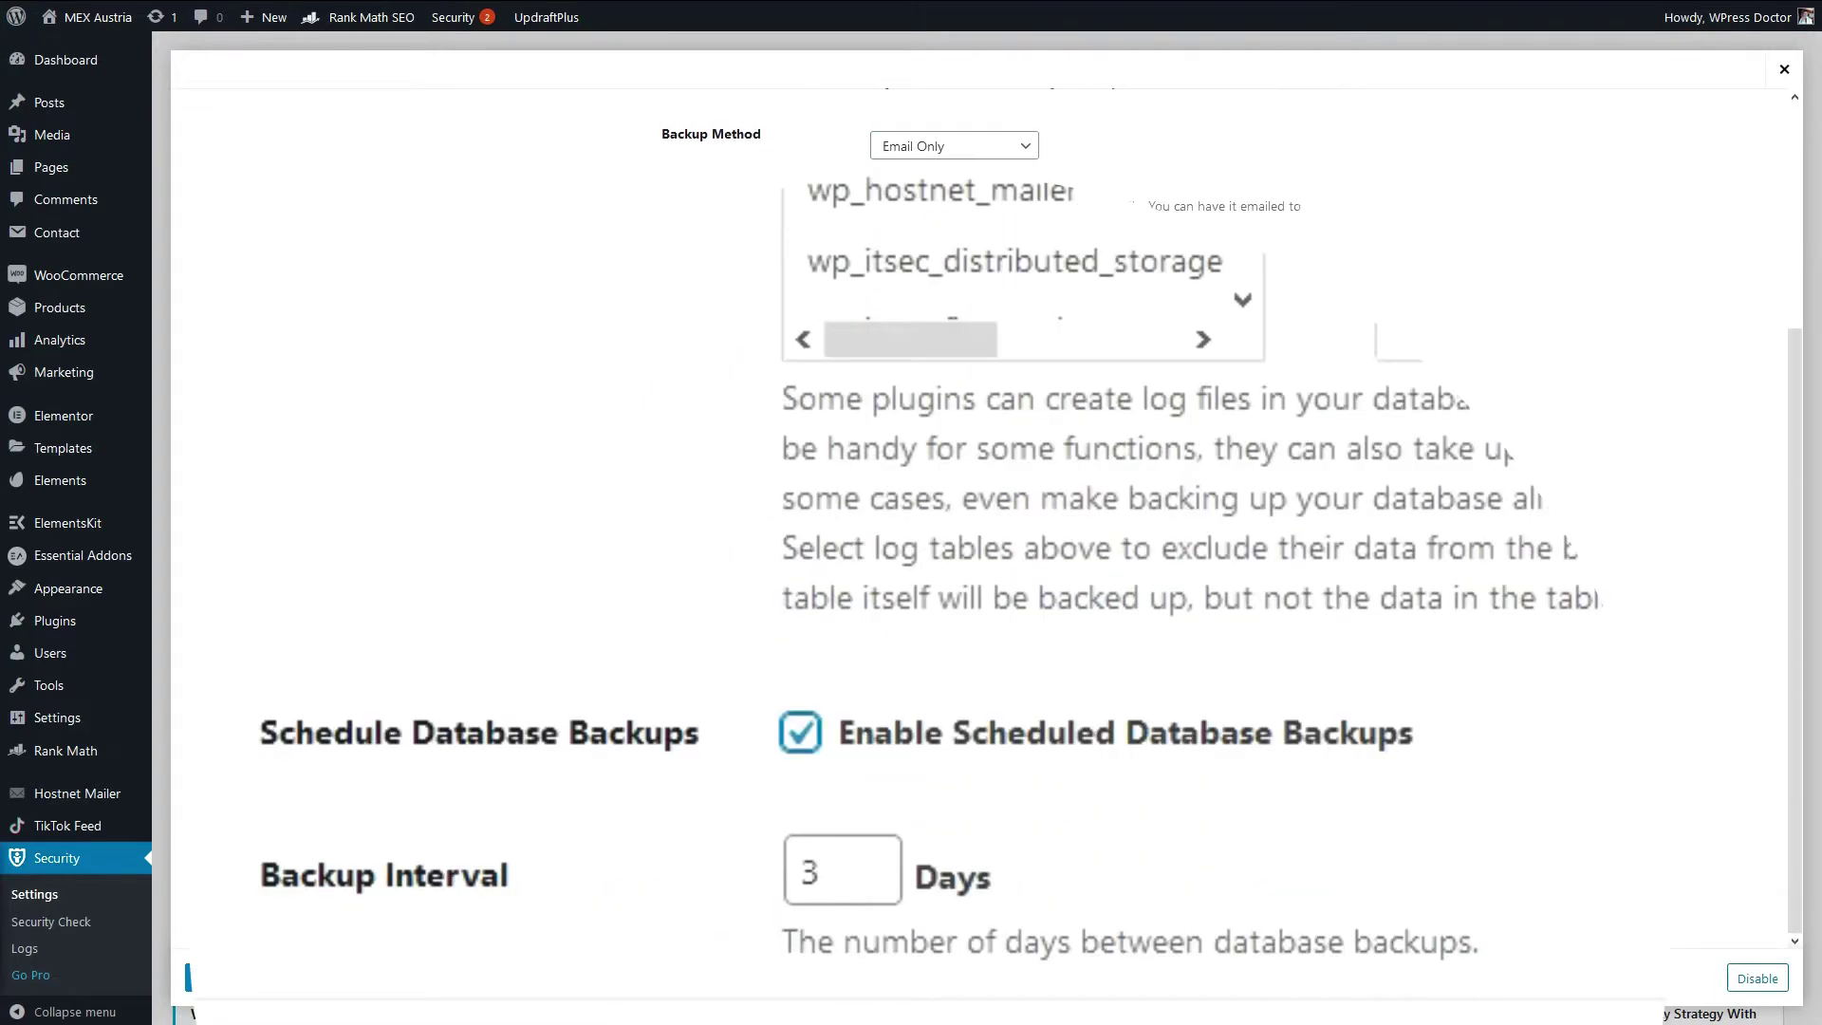
- Try a backup interval of 13, then 3, then untick scheduled backups and save Database Backups
double_click(865, 868)
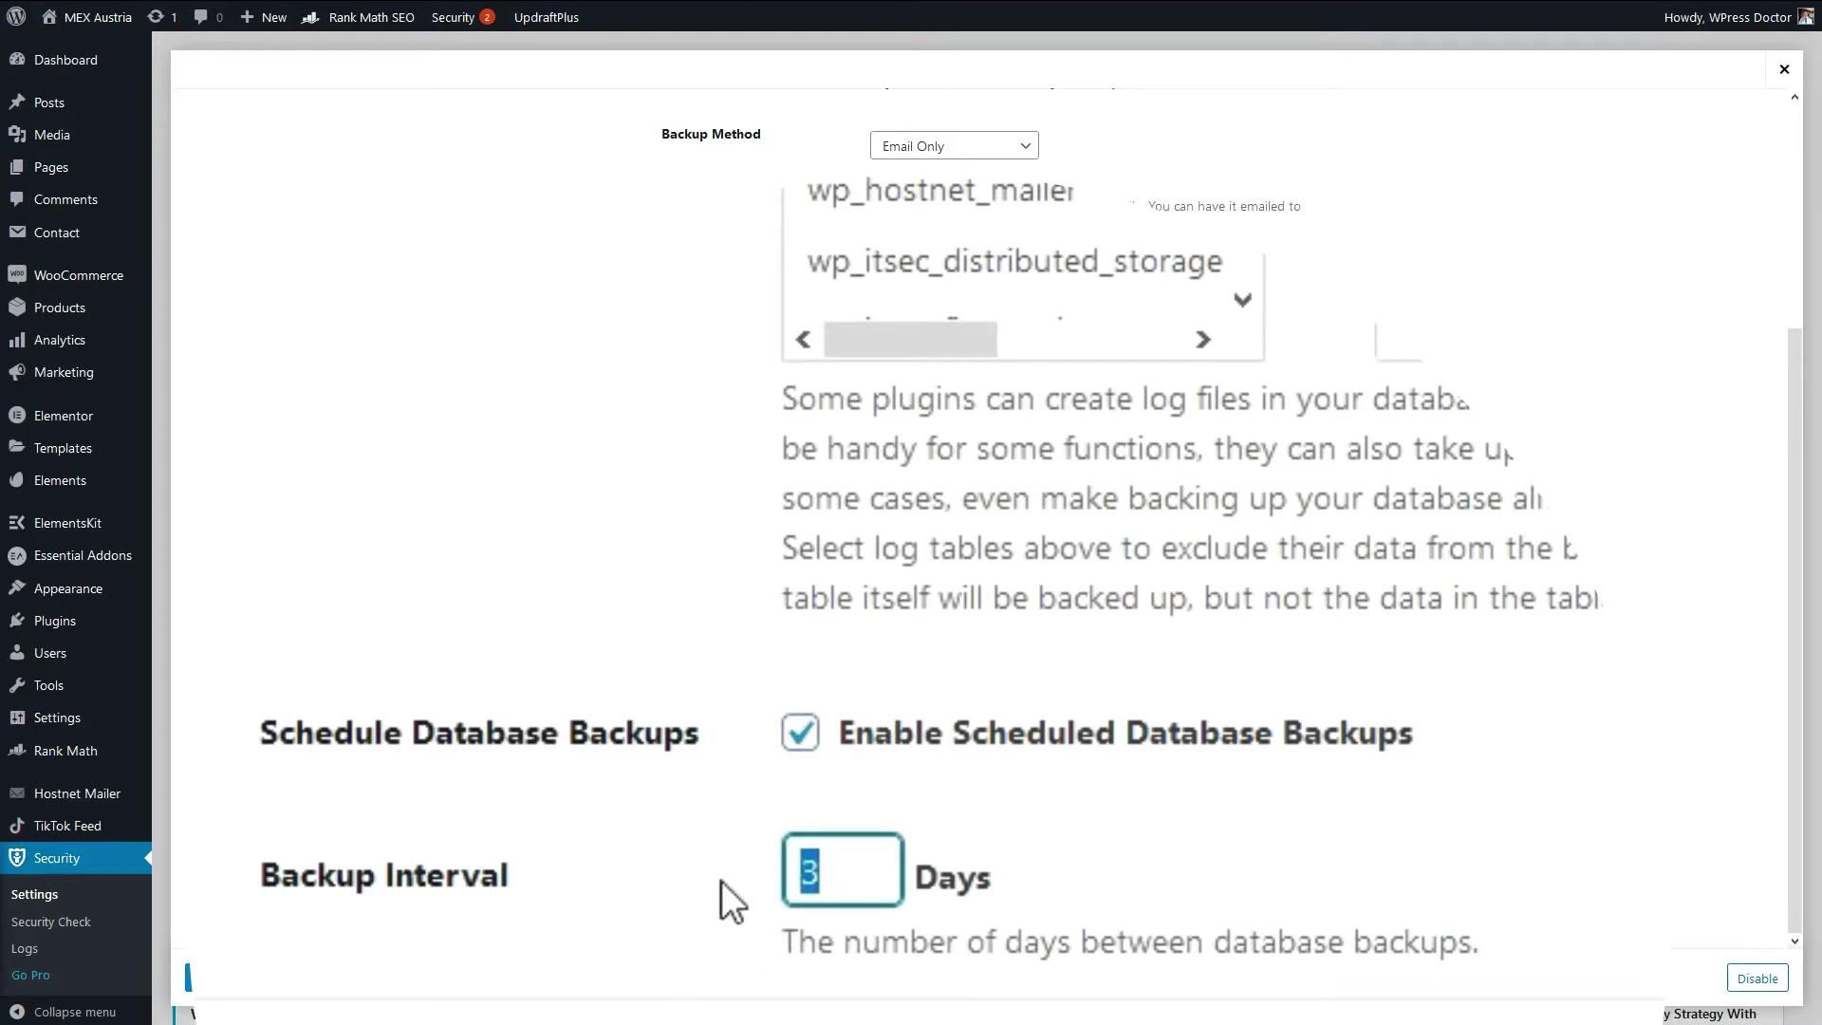
type("13")
double_click(807, 870)
type("3")
left_click(802, 734)
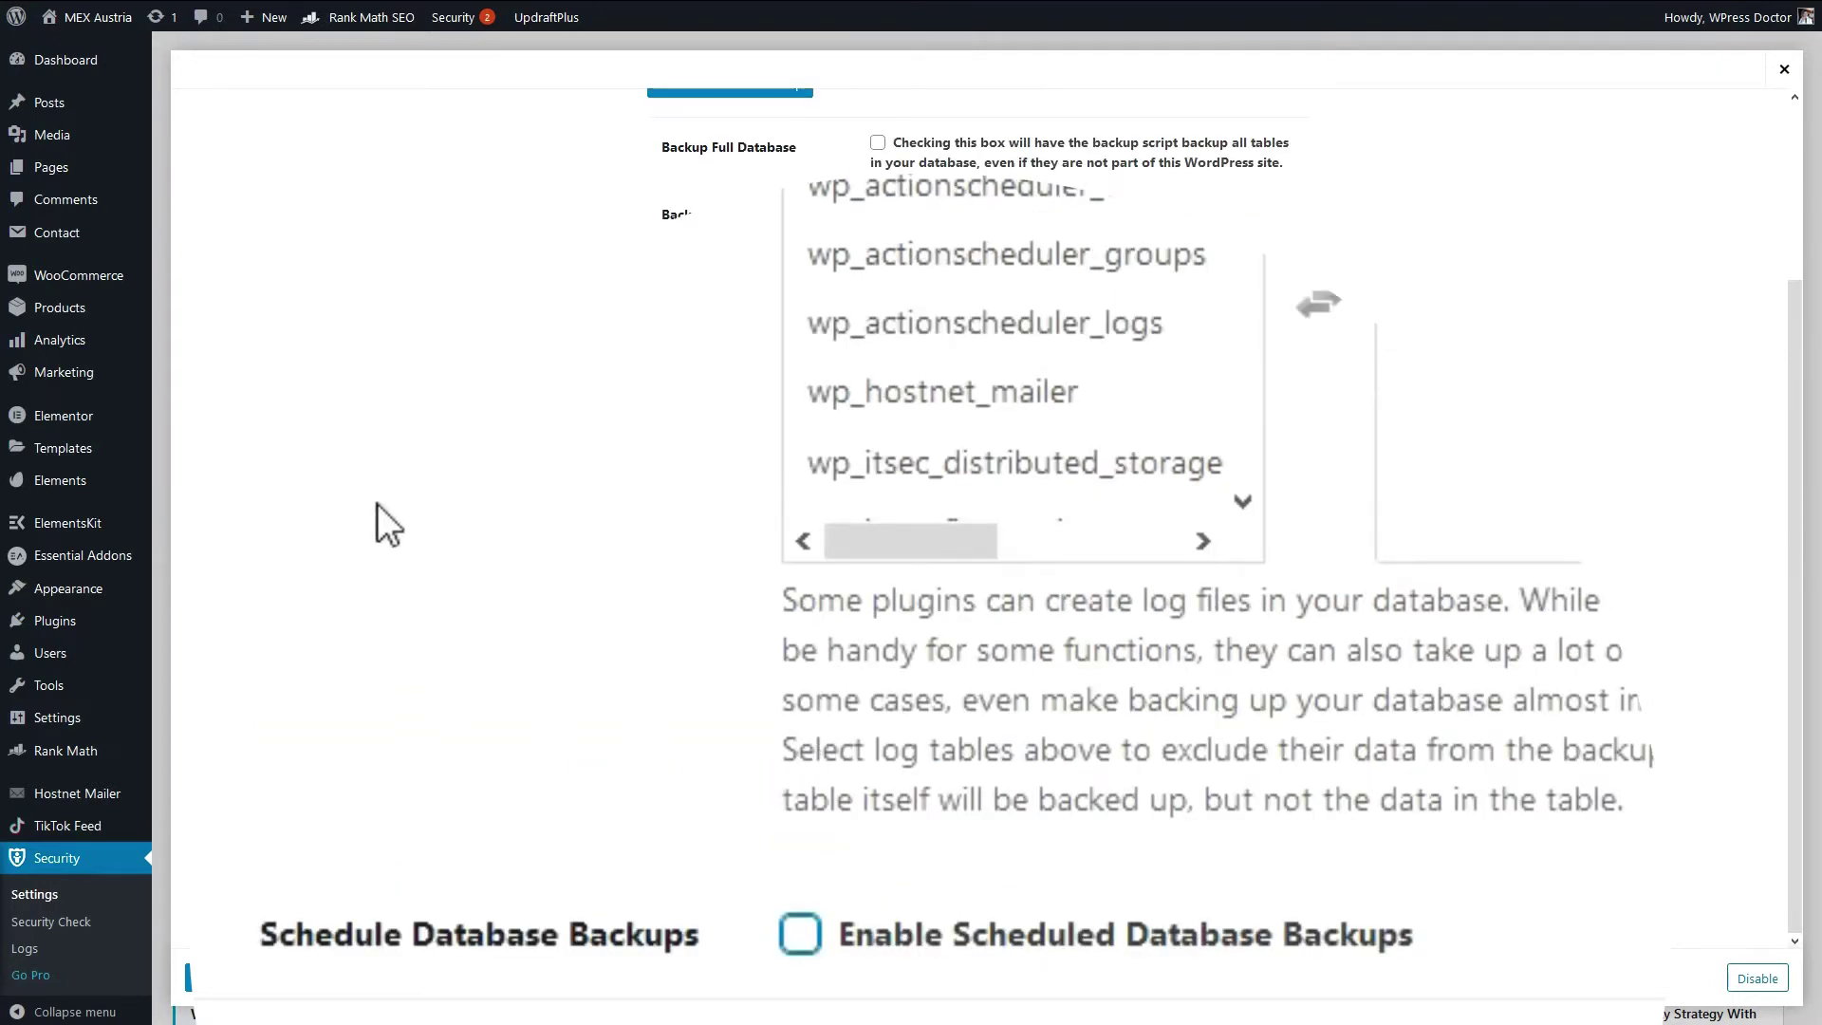
scroll(721, 760, "up", 2)
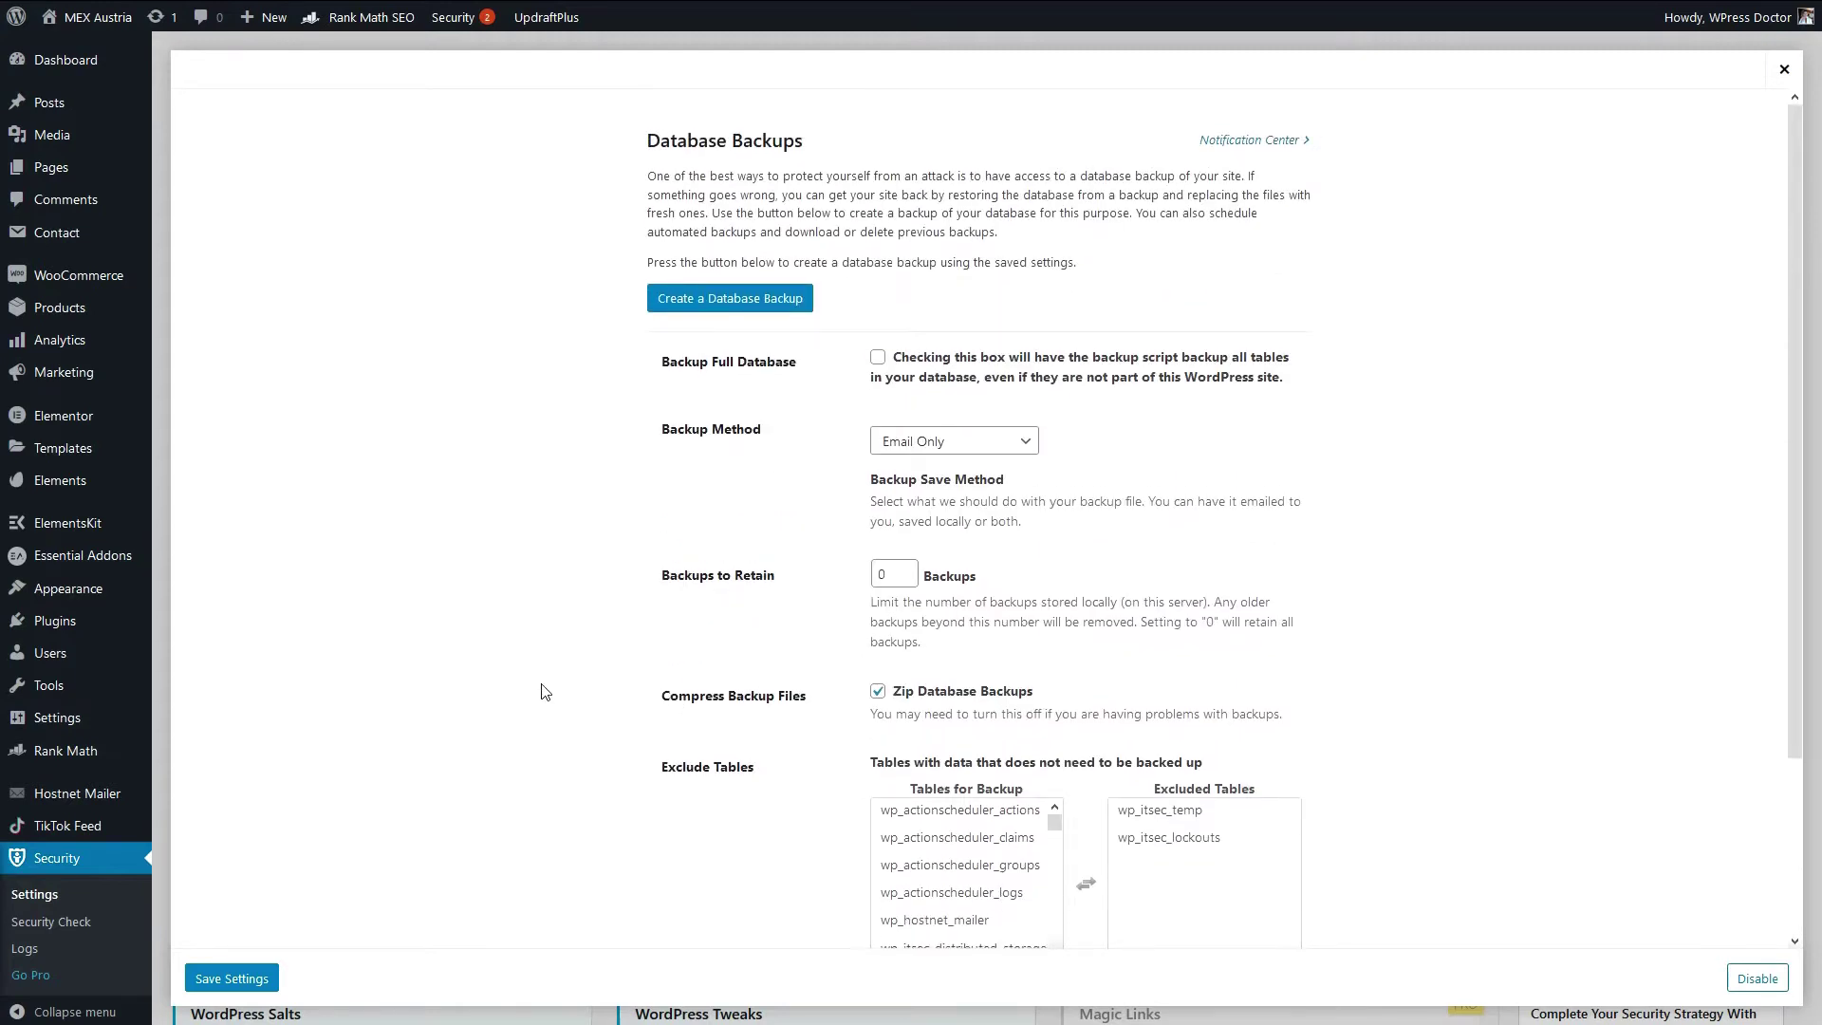
scroll(474, 685, "down", 2)
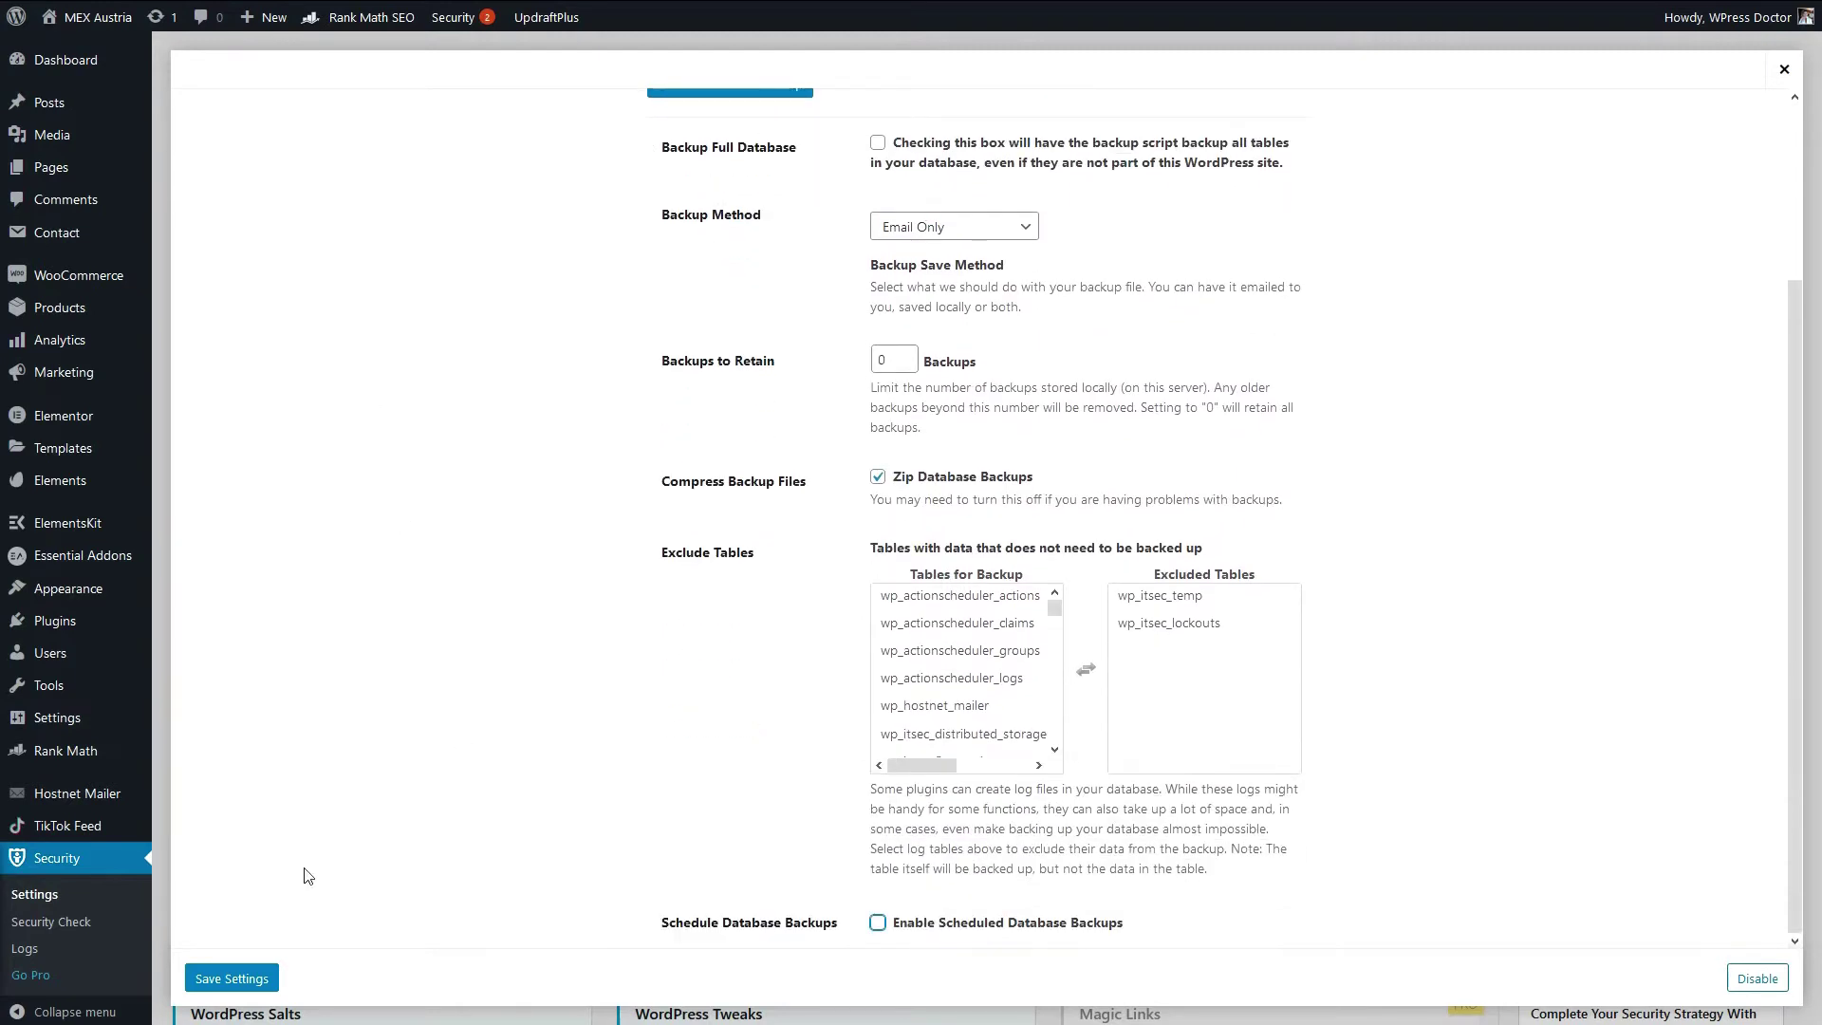
left_click(235, 978)
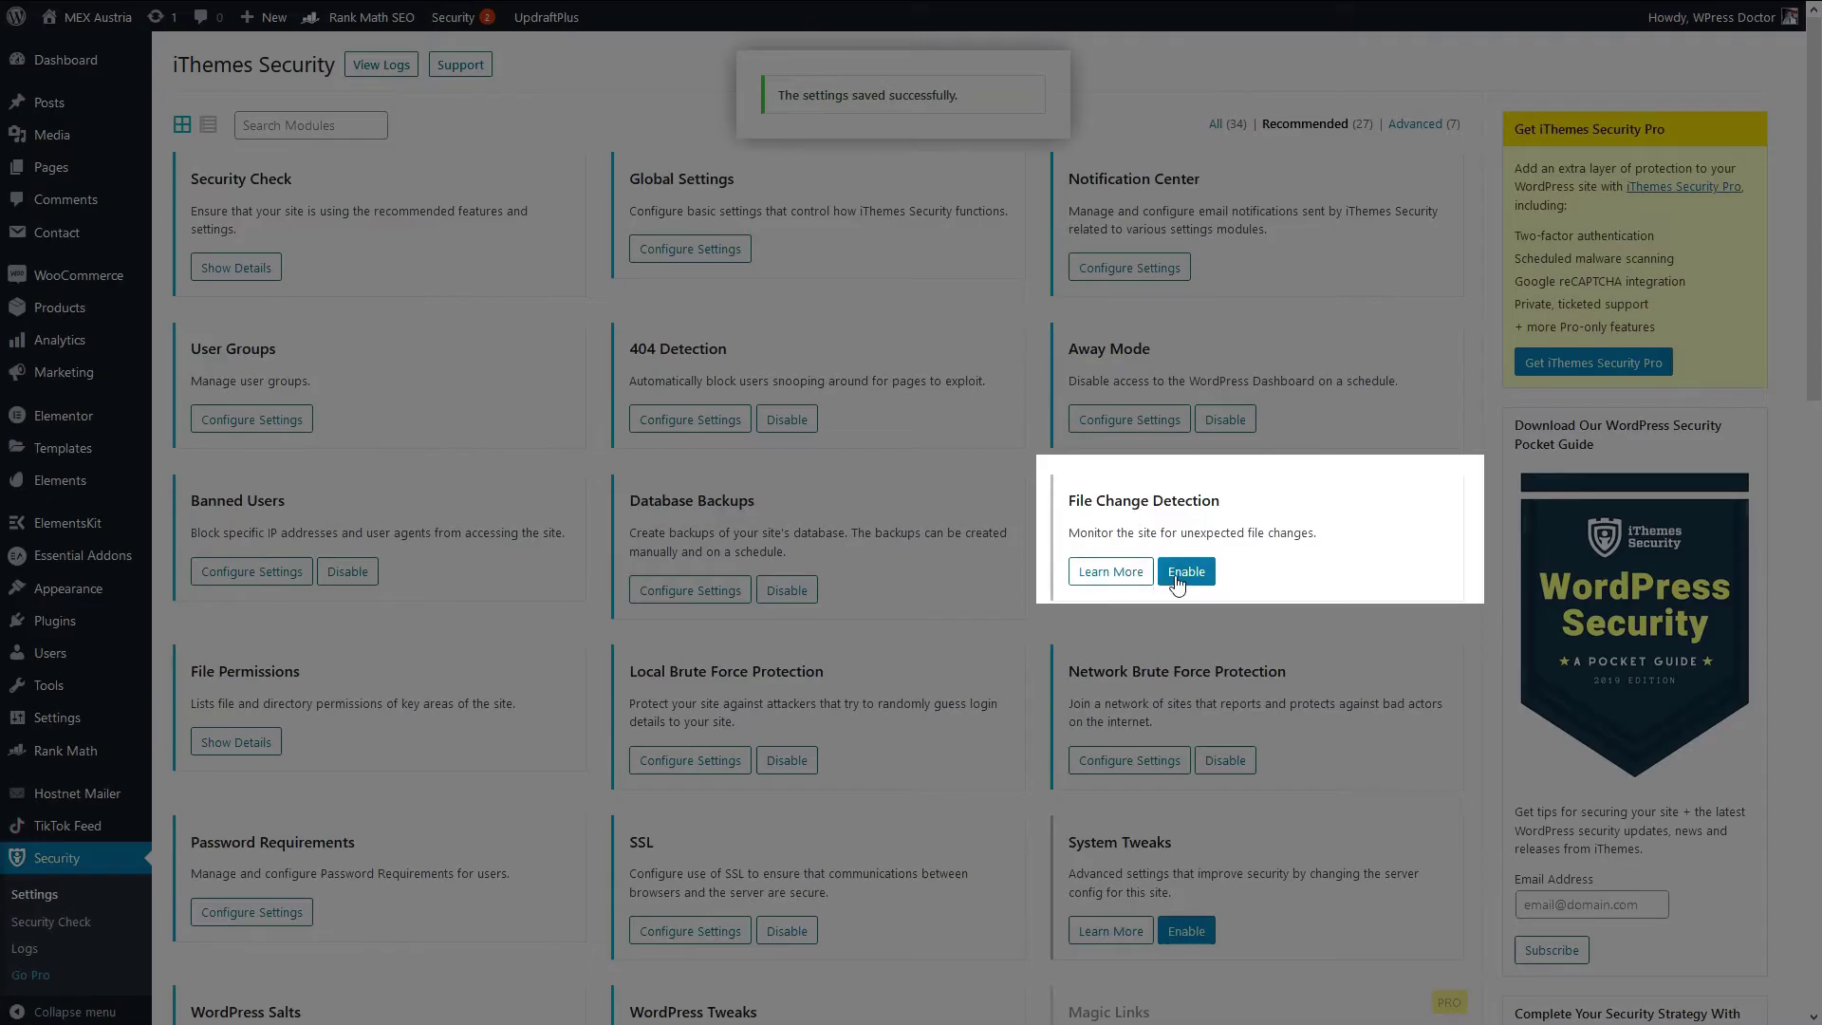
- Enable File Change Detection and run a file scan now
left_click(1184, 572)
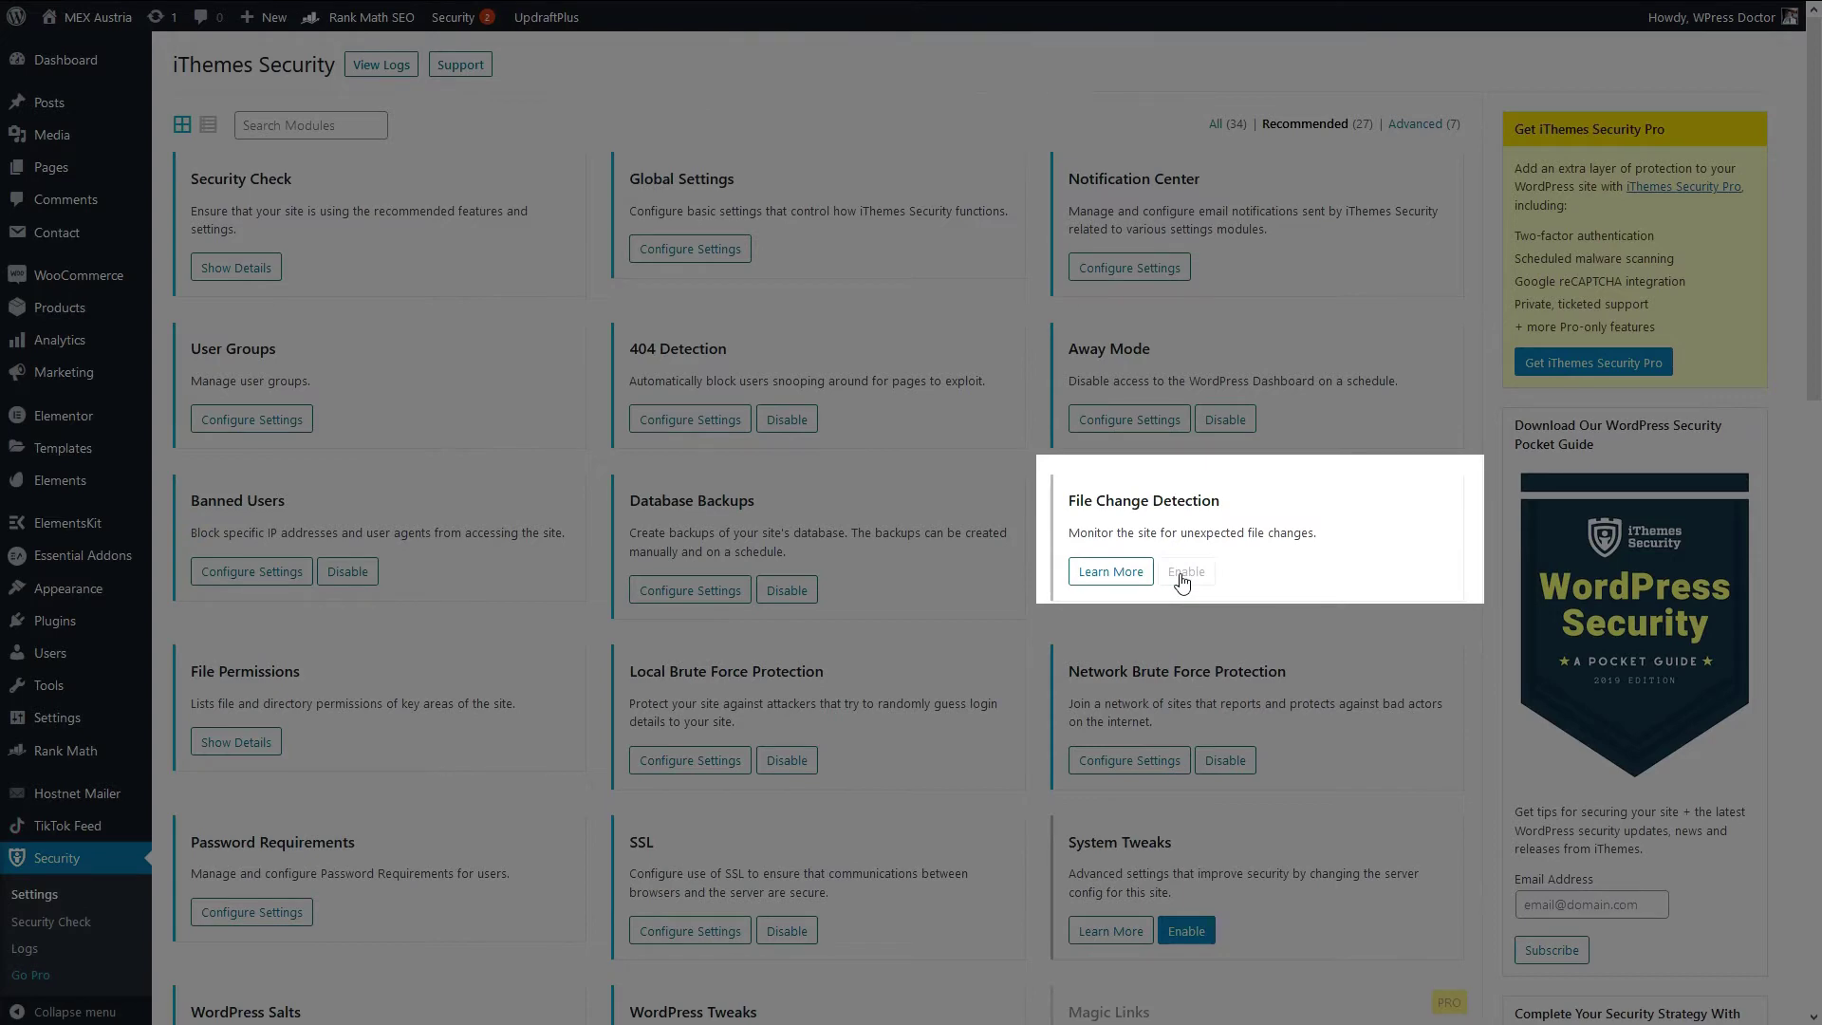
left_click(1108, 572)
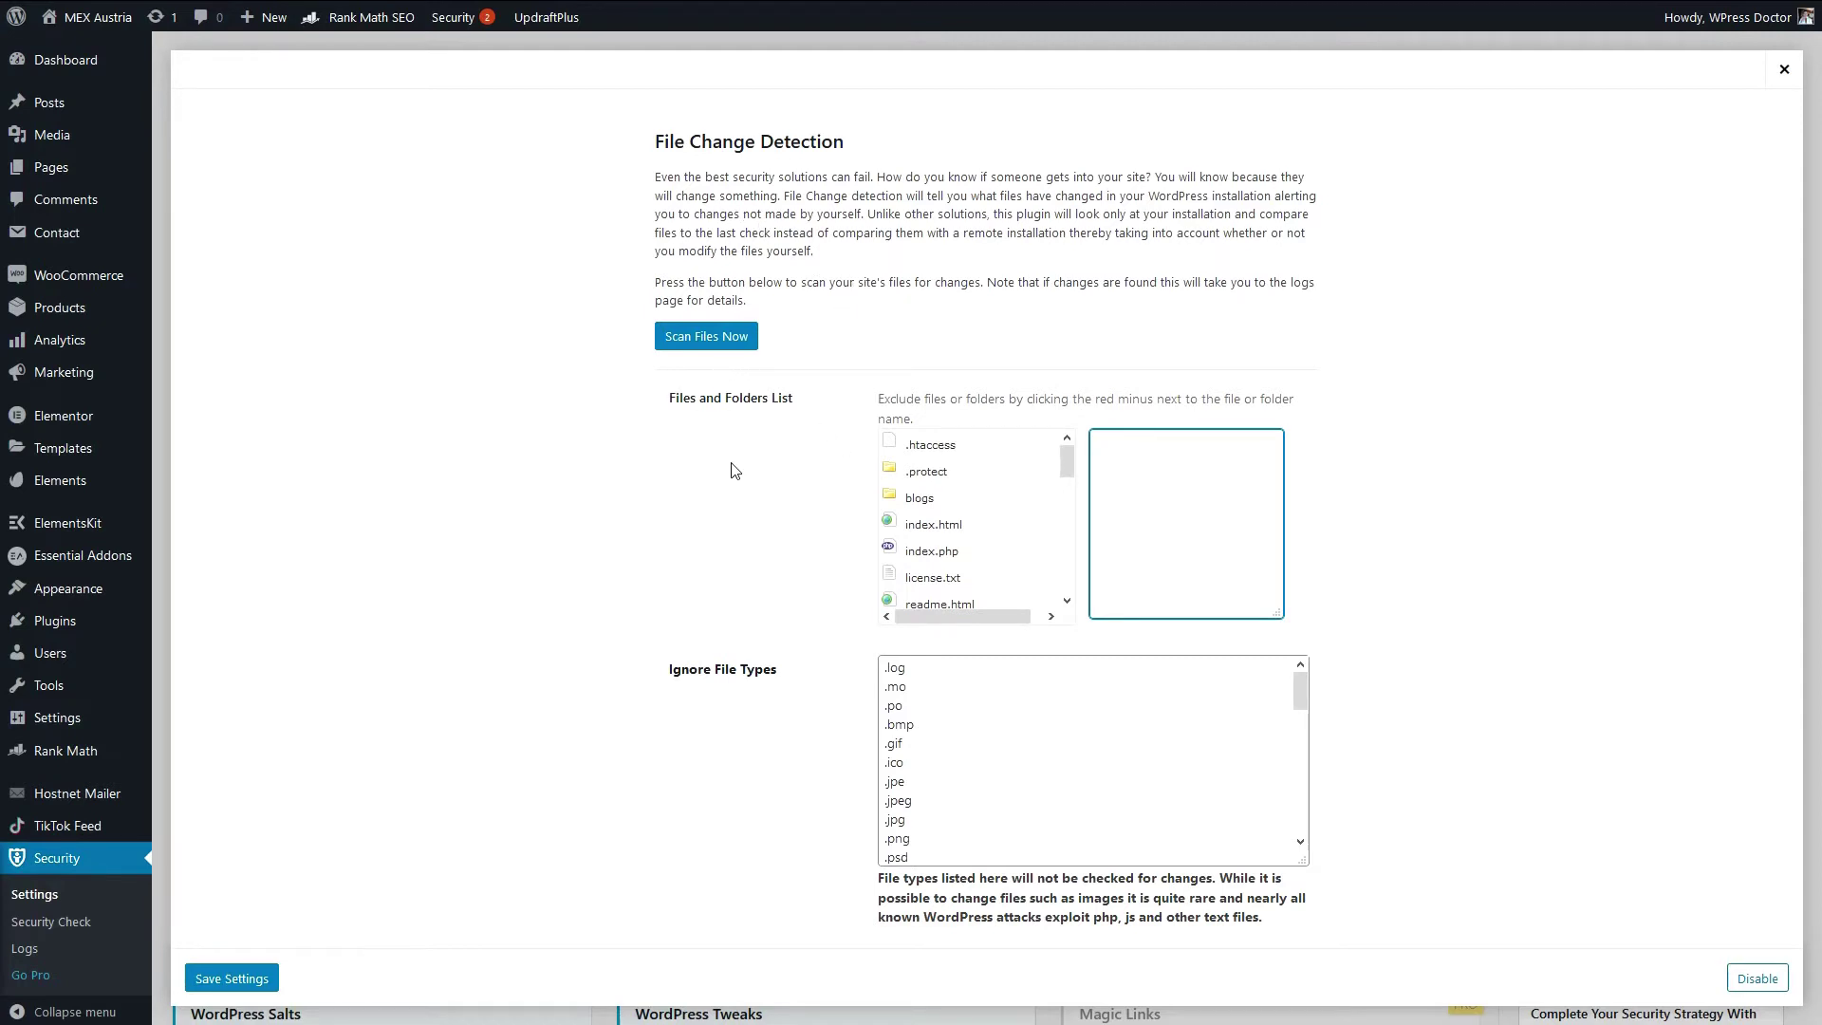
left_click(702, 341)
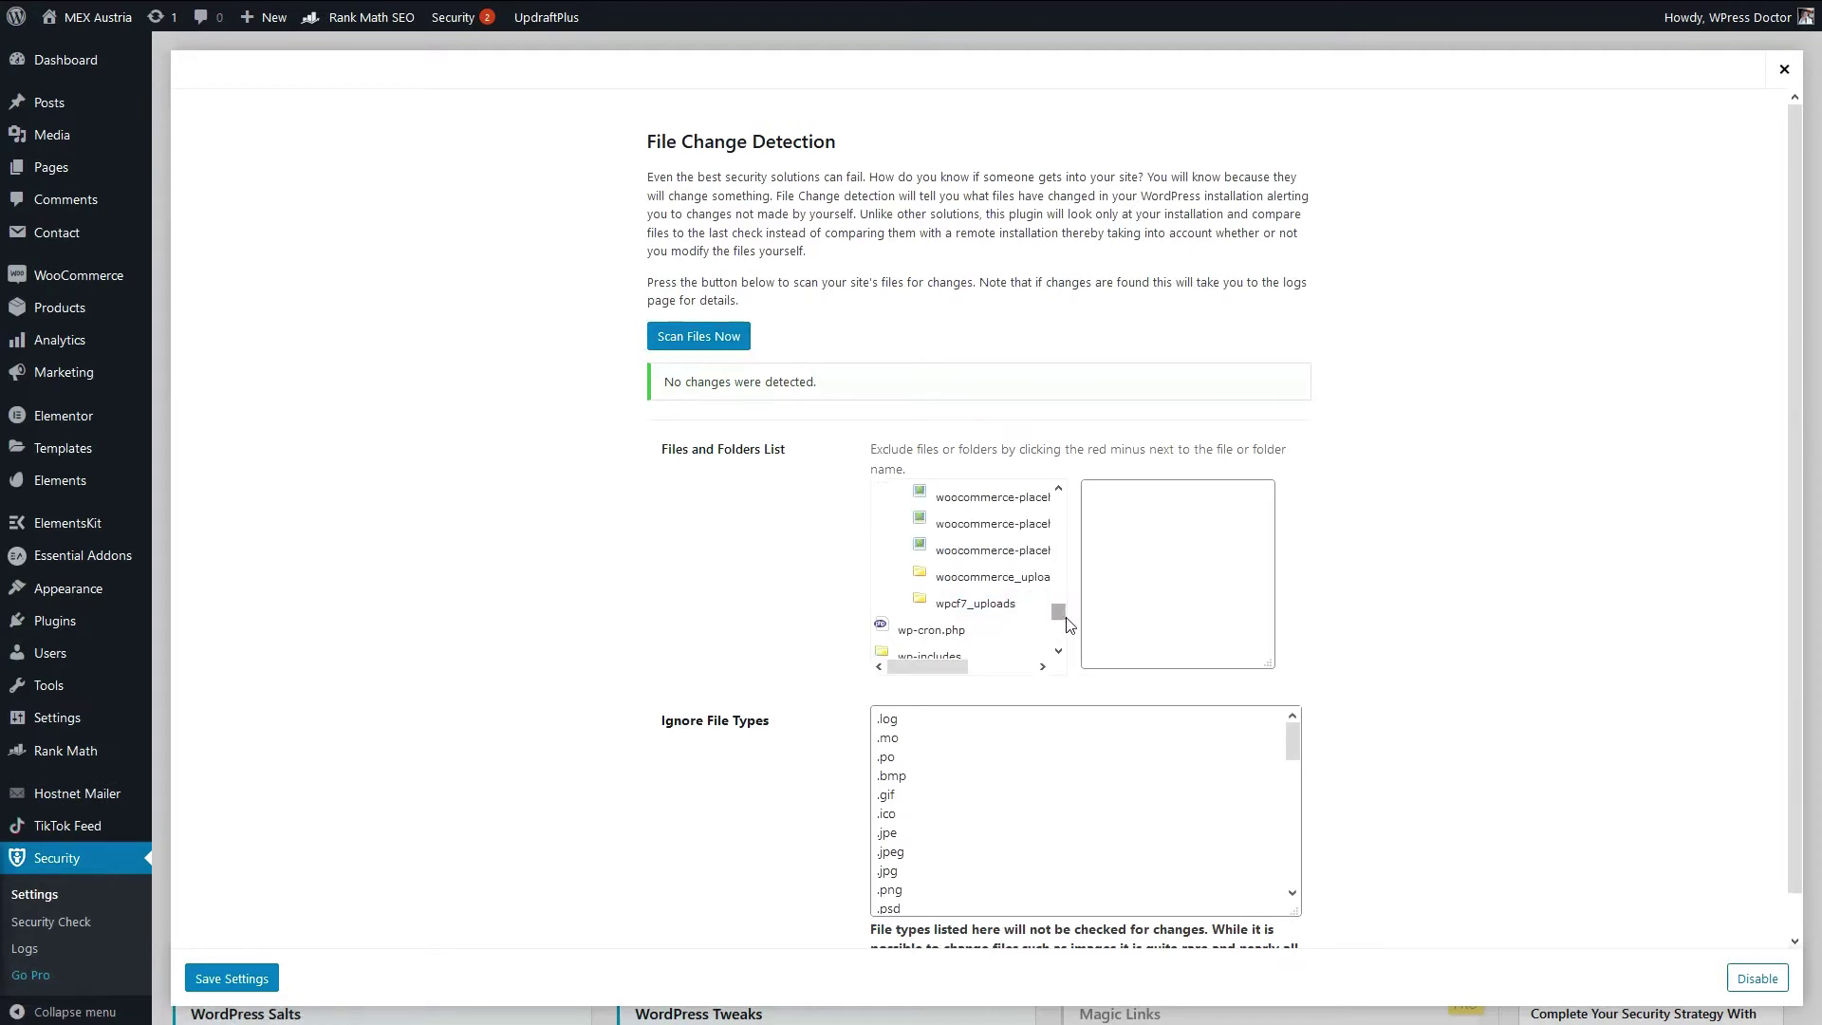
- Exclude the tmp and ai1wm-backups folders from file change detection
left_click_drag(1058, 612, 1061, 508)
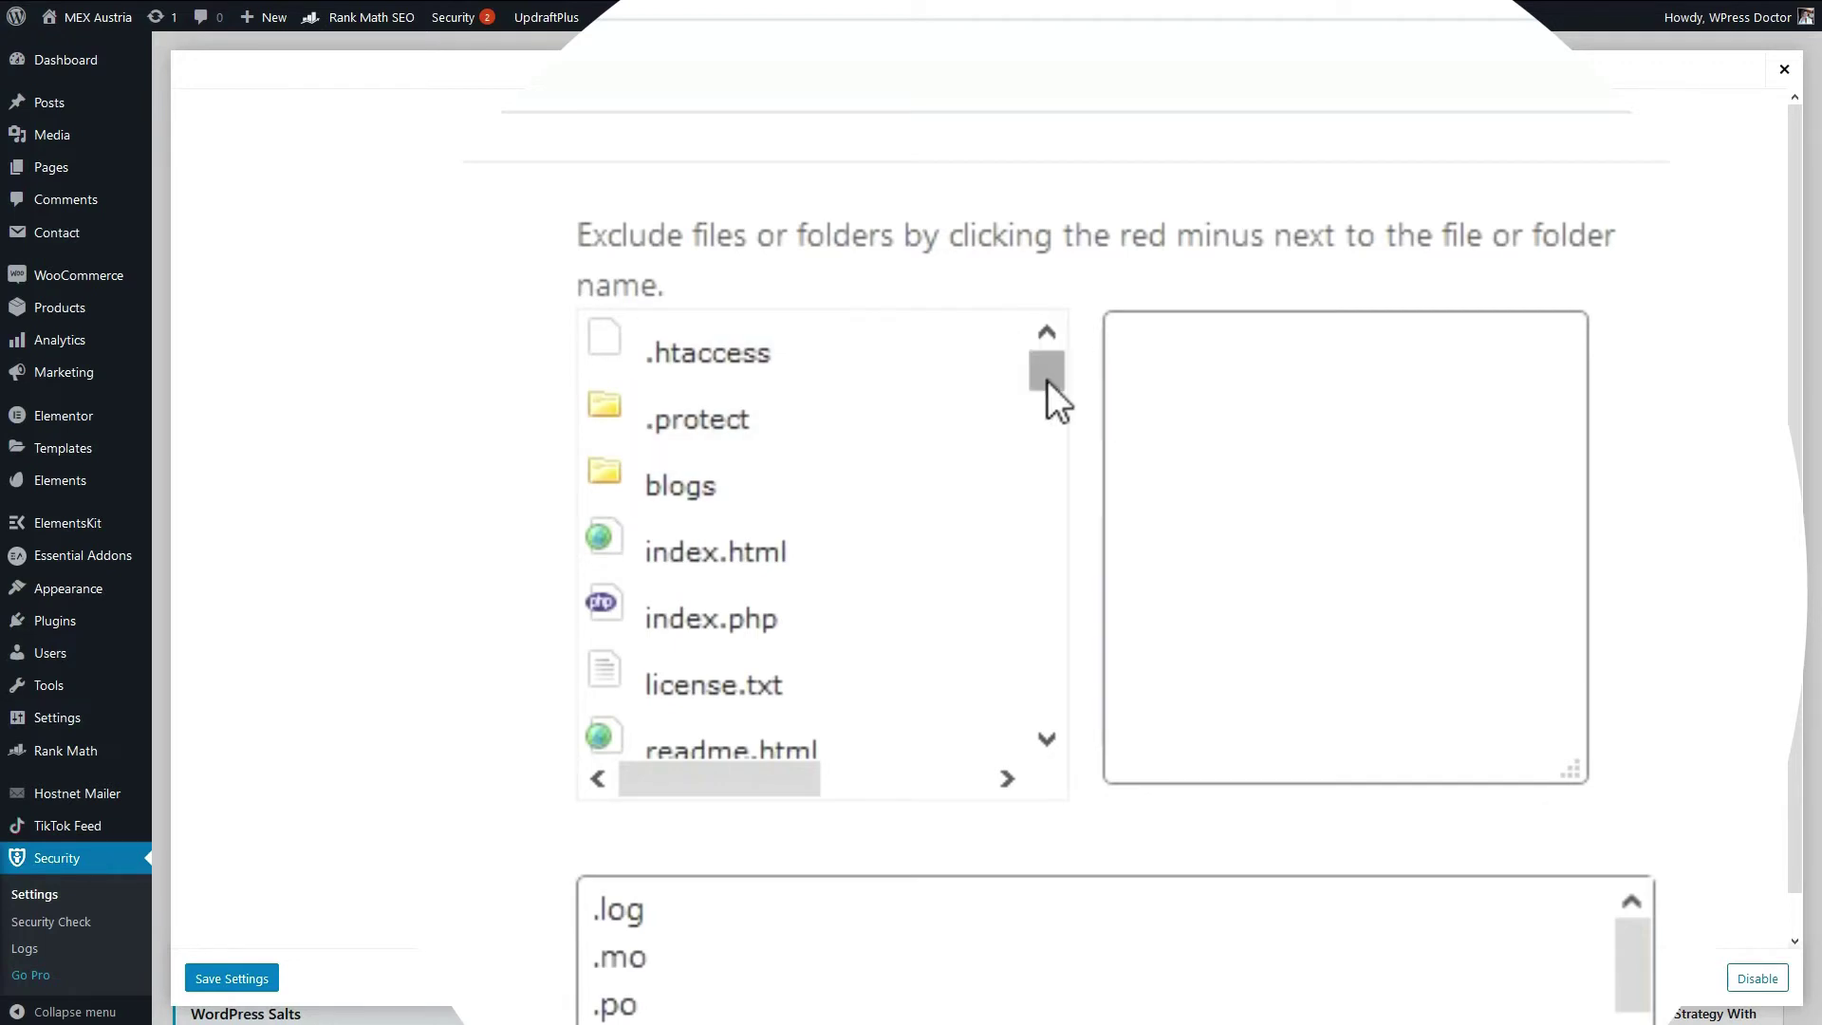
left_click_drag(1045, 379, 1040, 427)
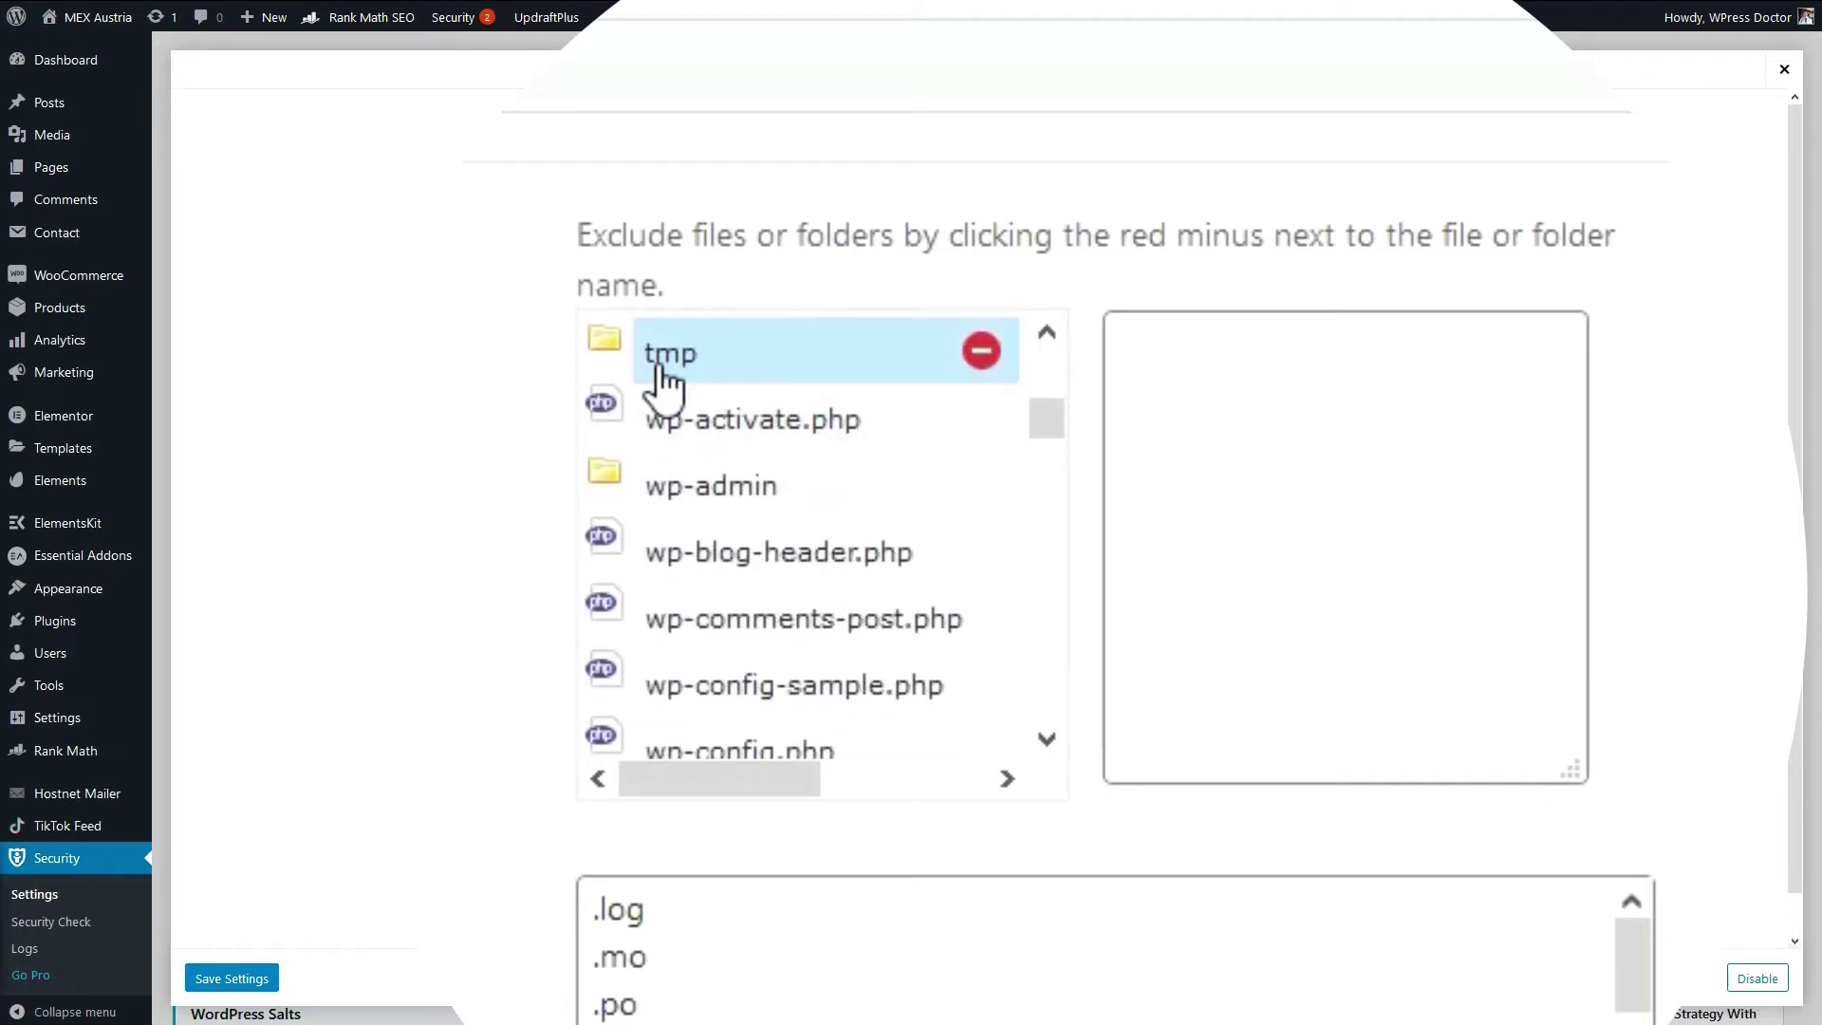
left_click(987, 357)
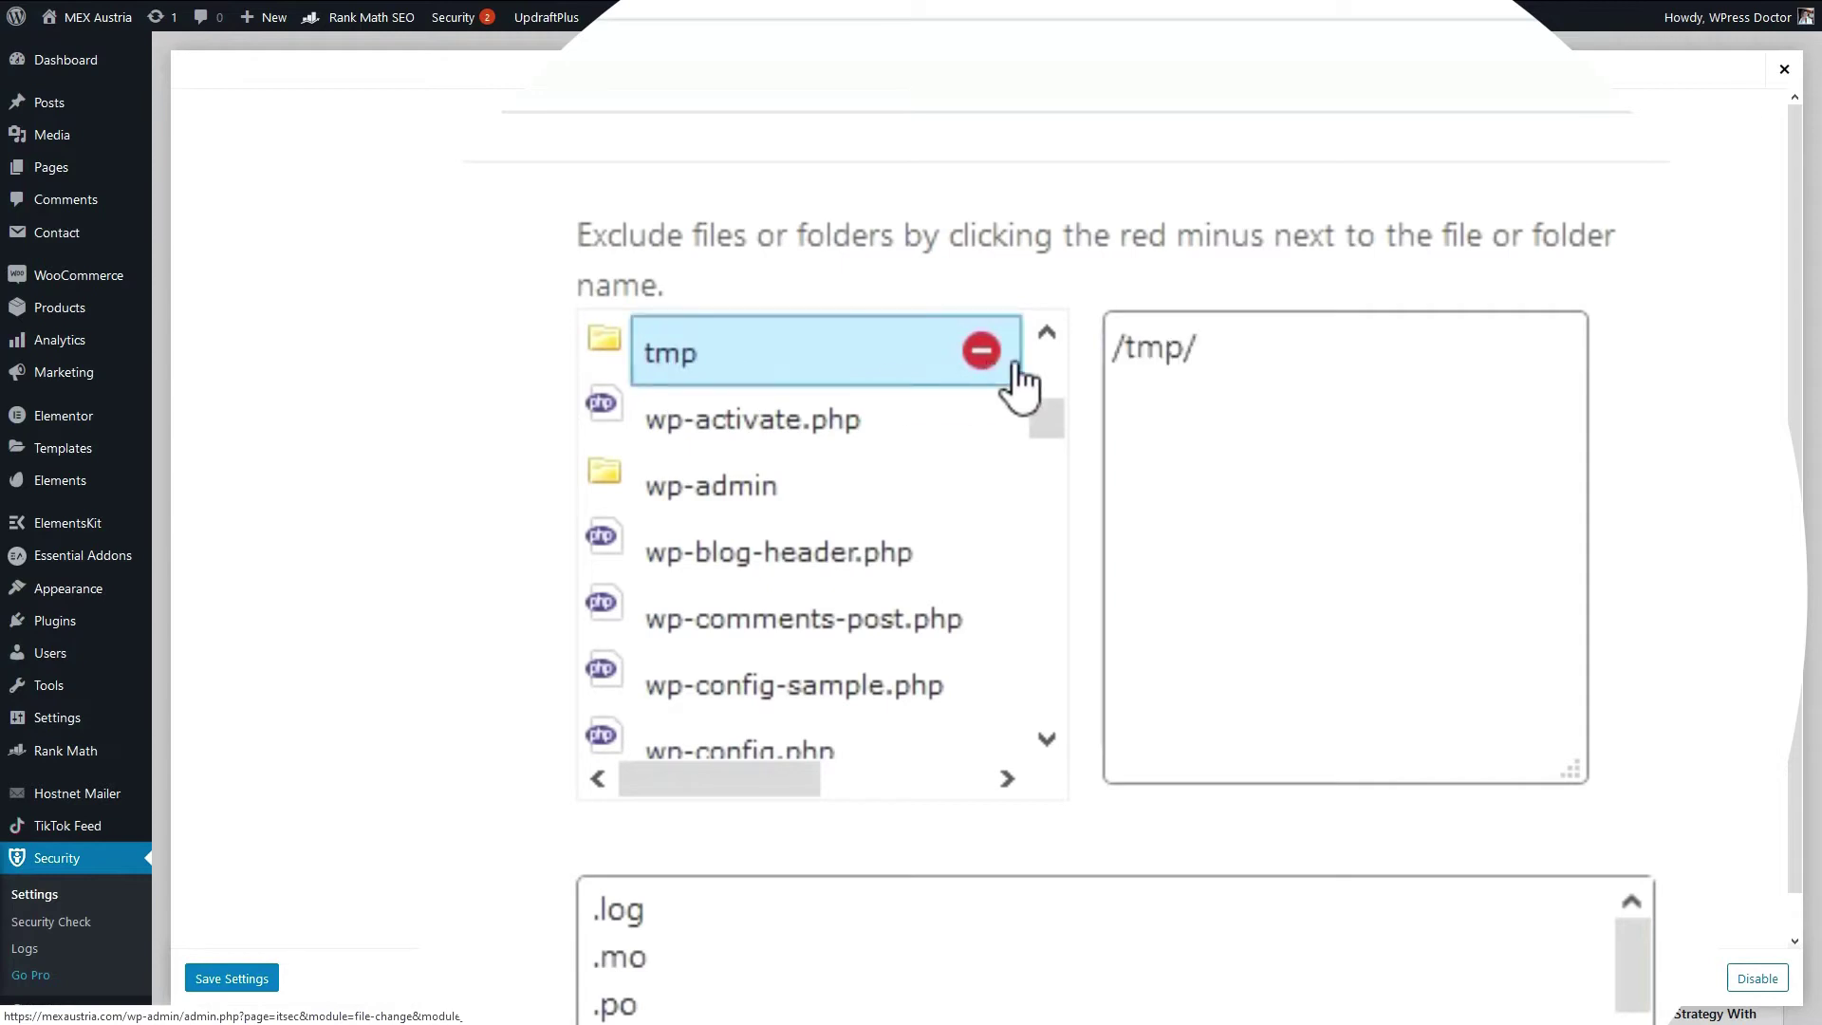
left_click_drag(1056, 427, 1038, 485)
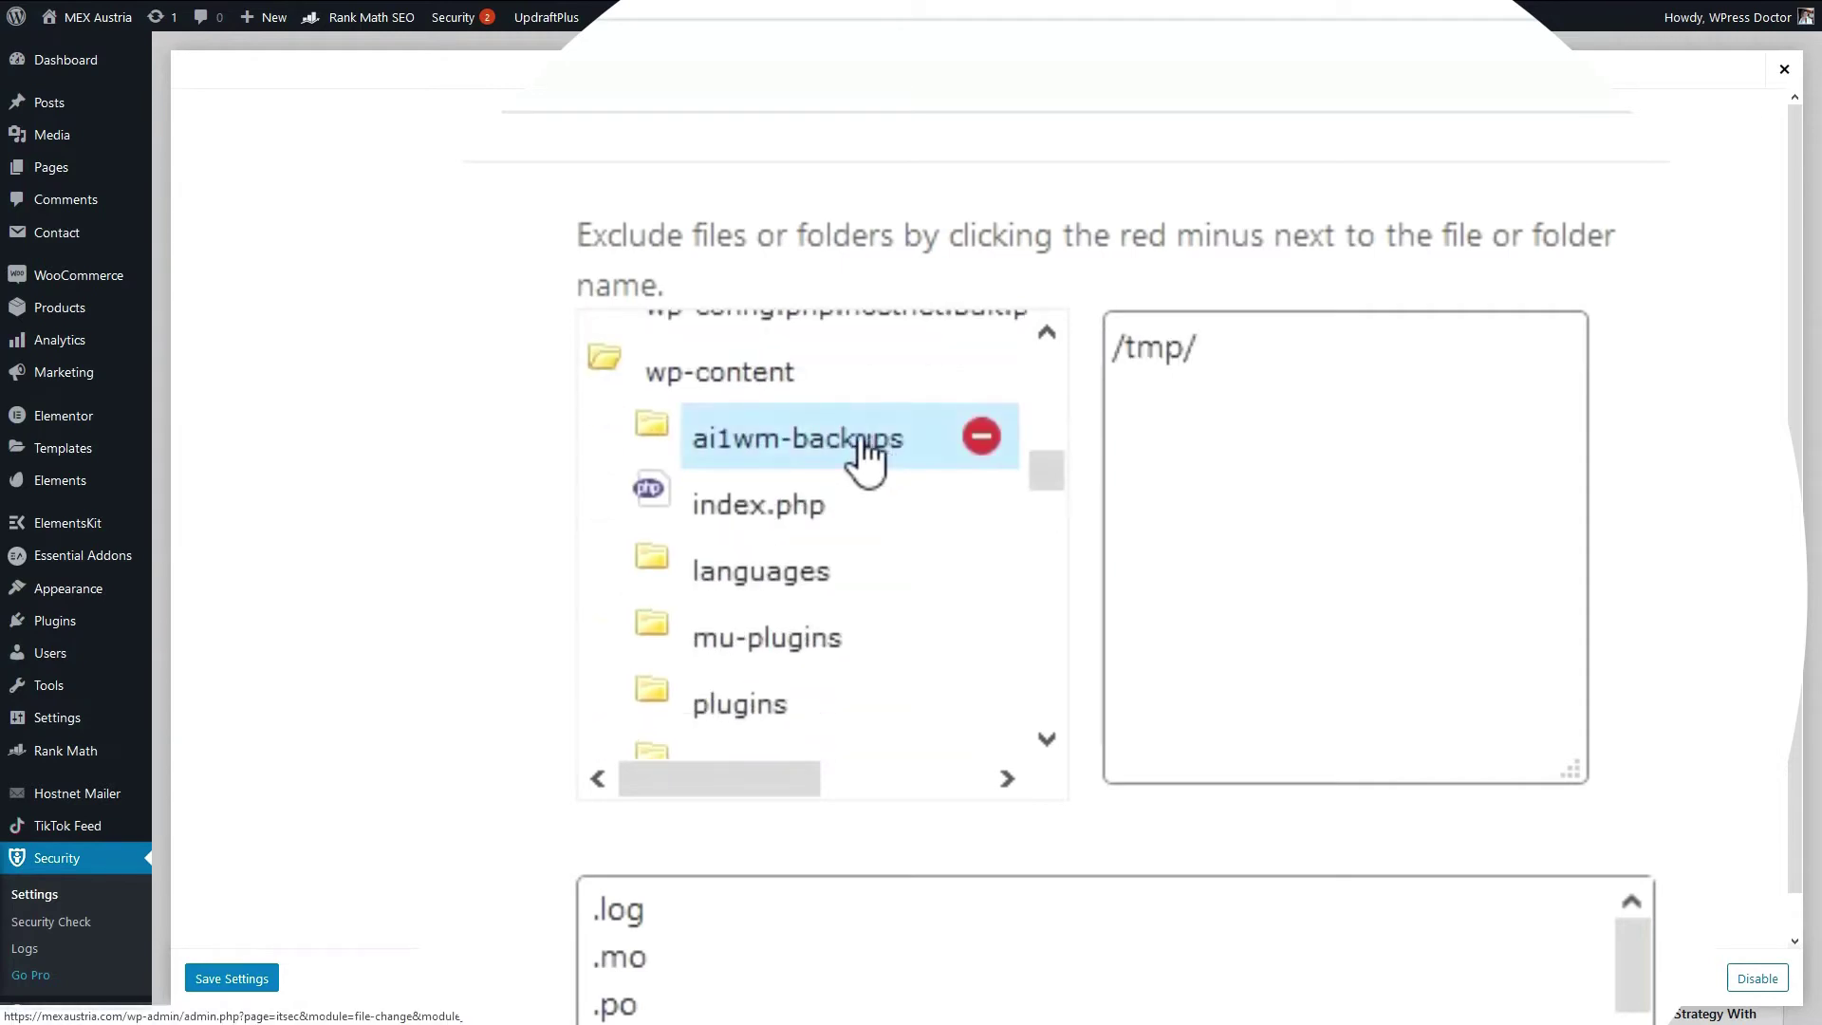
left_click(992, 438)
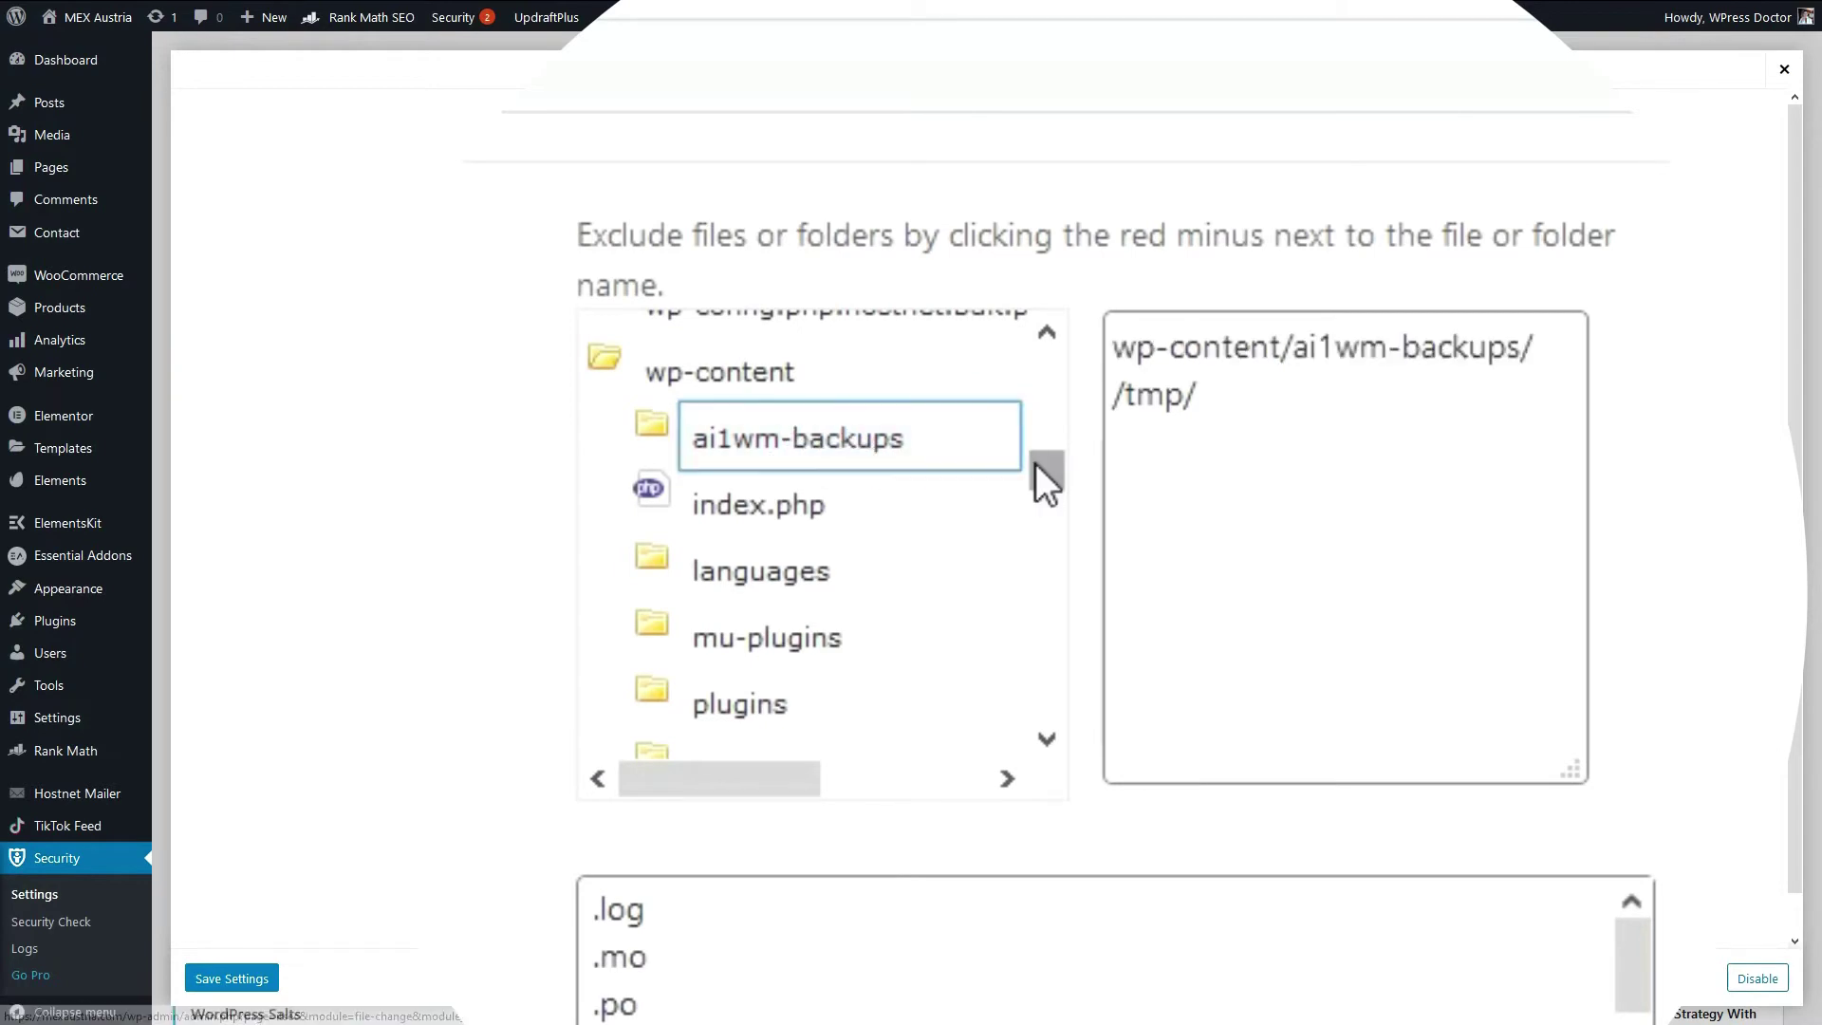
- Exclude the wc-logs and wpcf7_uploads folders, then save the File Change Detection settings
left_click_drag(1046, 463, 1044, 581)
left_click(828, 580)
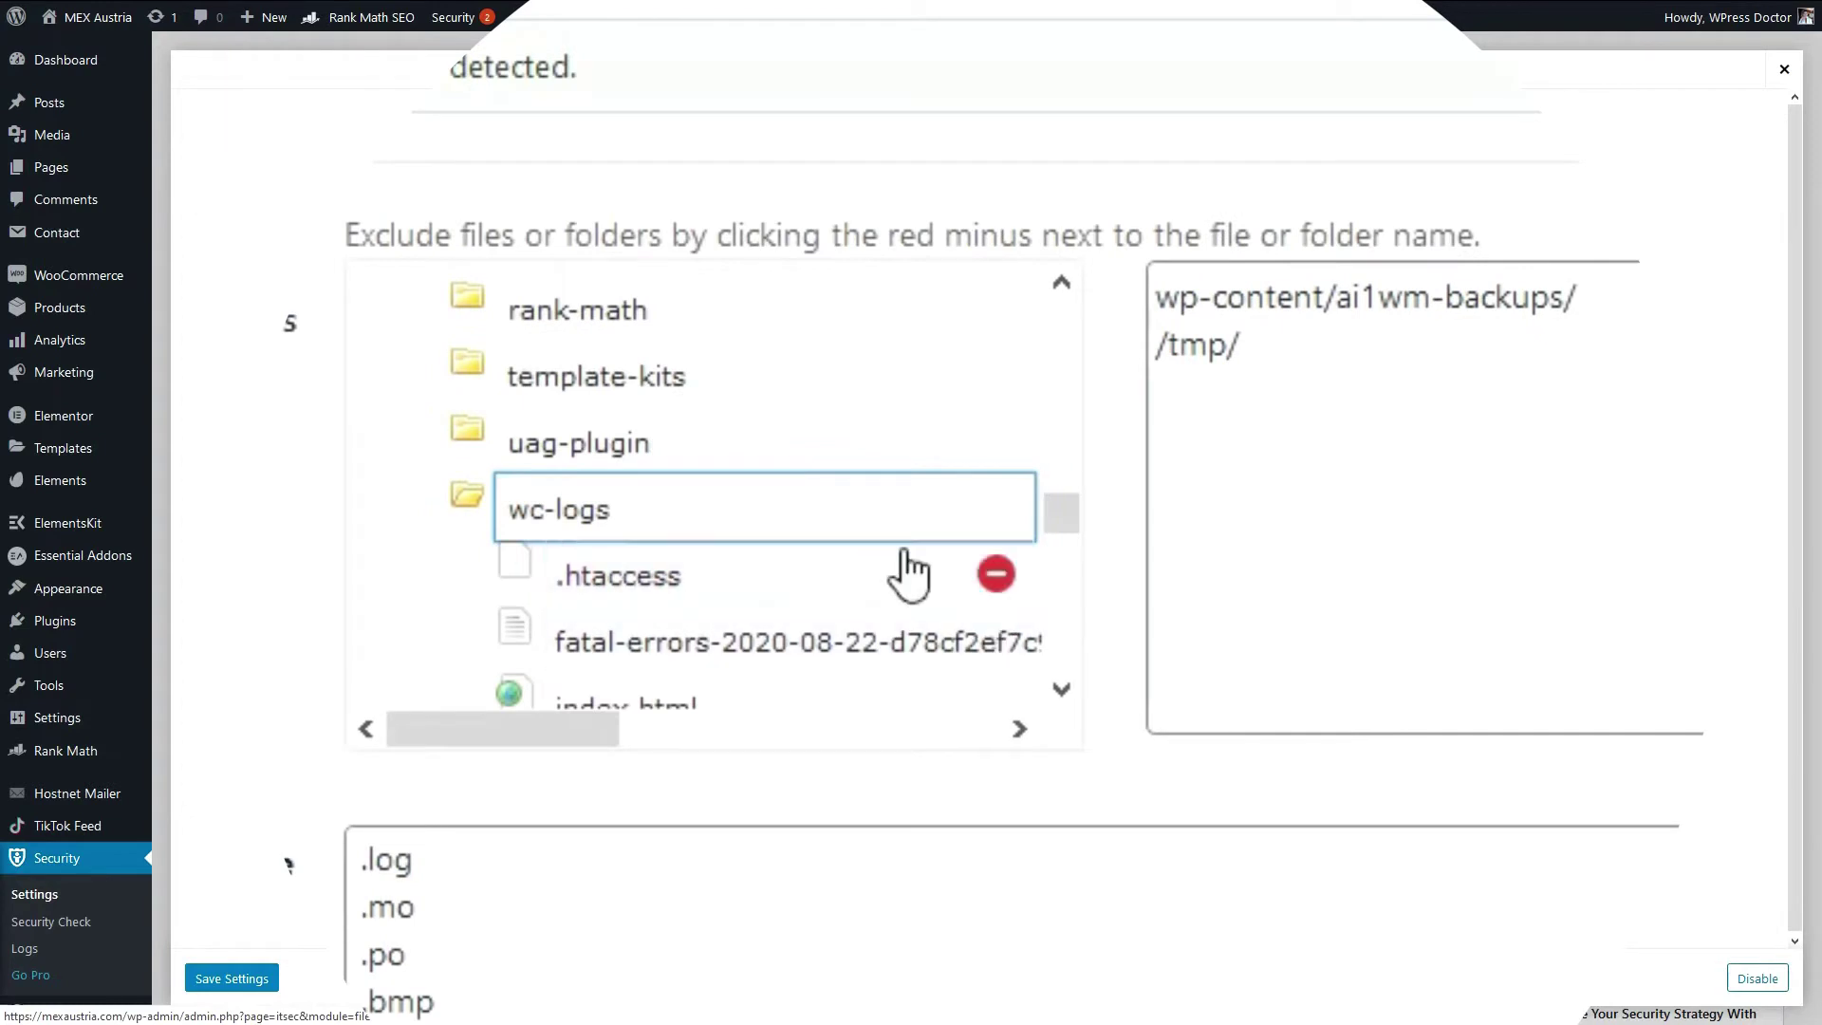
left_click(995, 509)
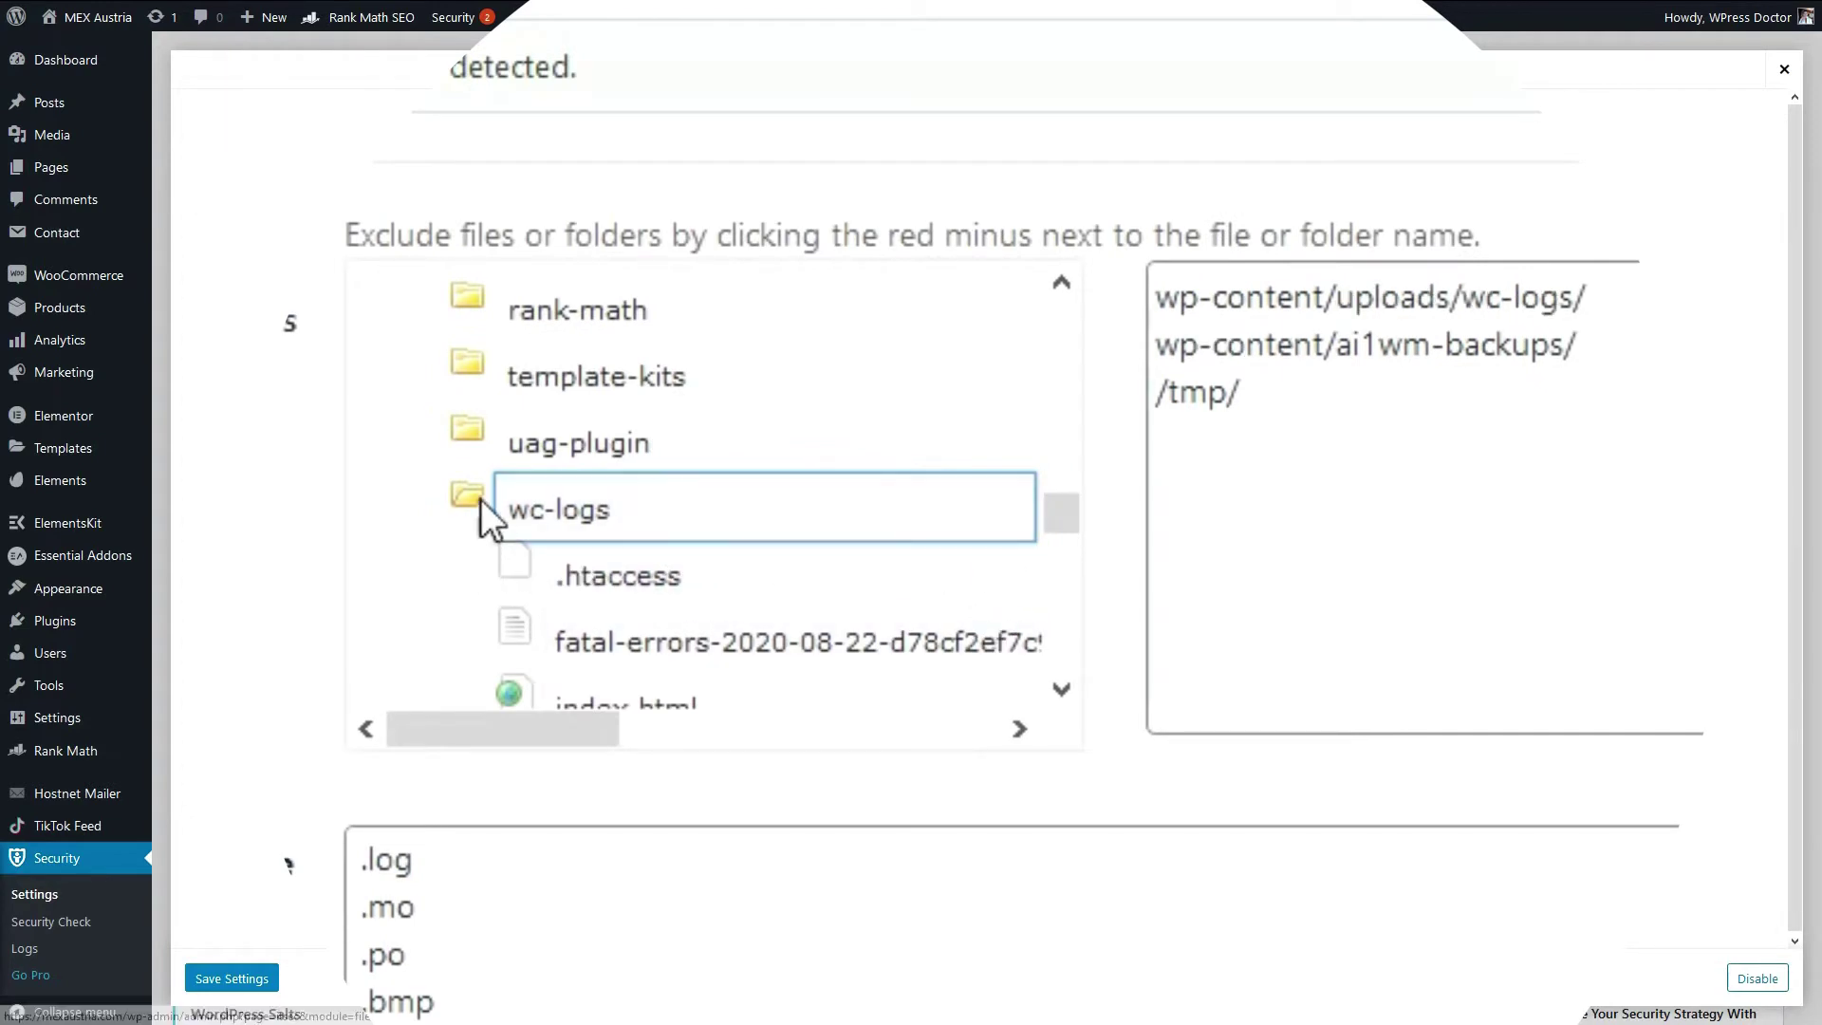
left_click_drag(1051, 520, 1051, 612)
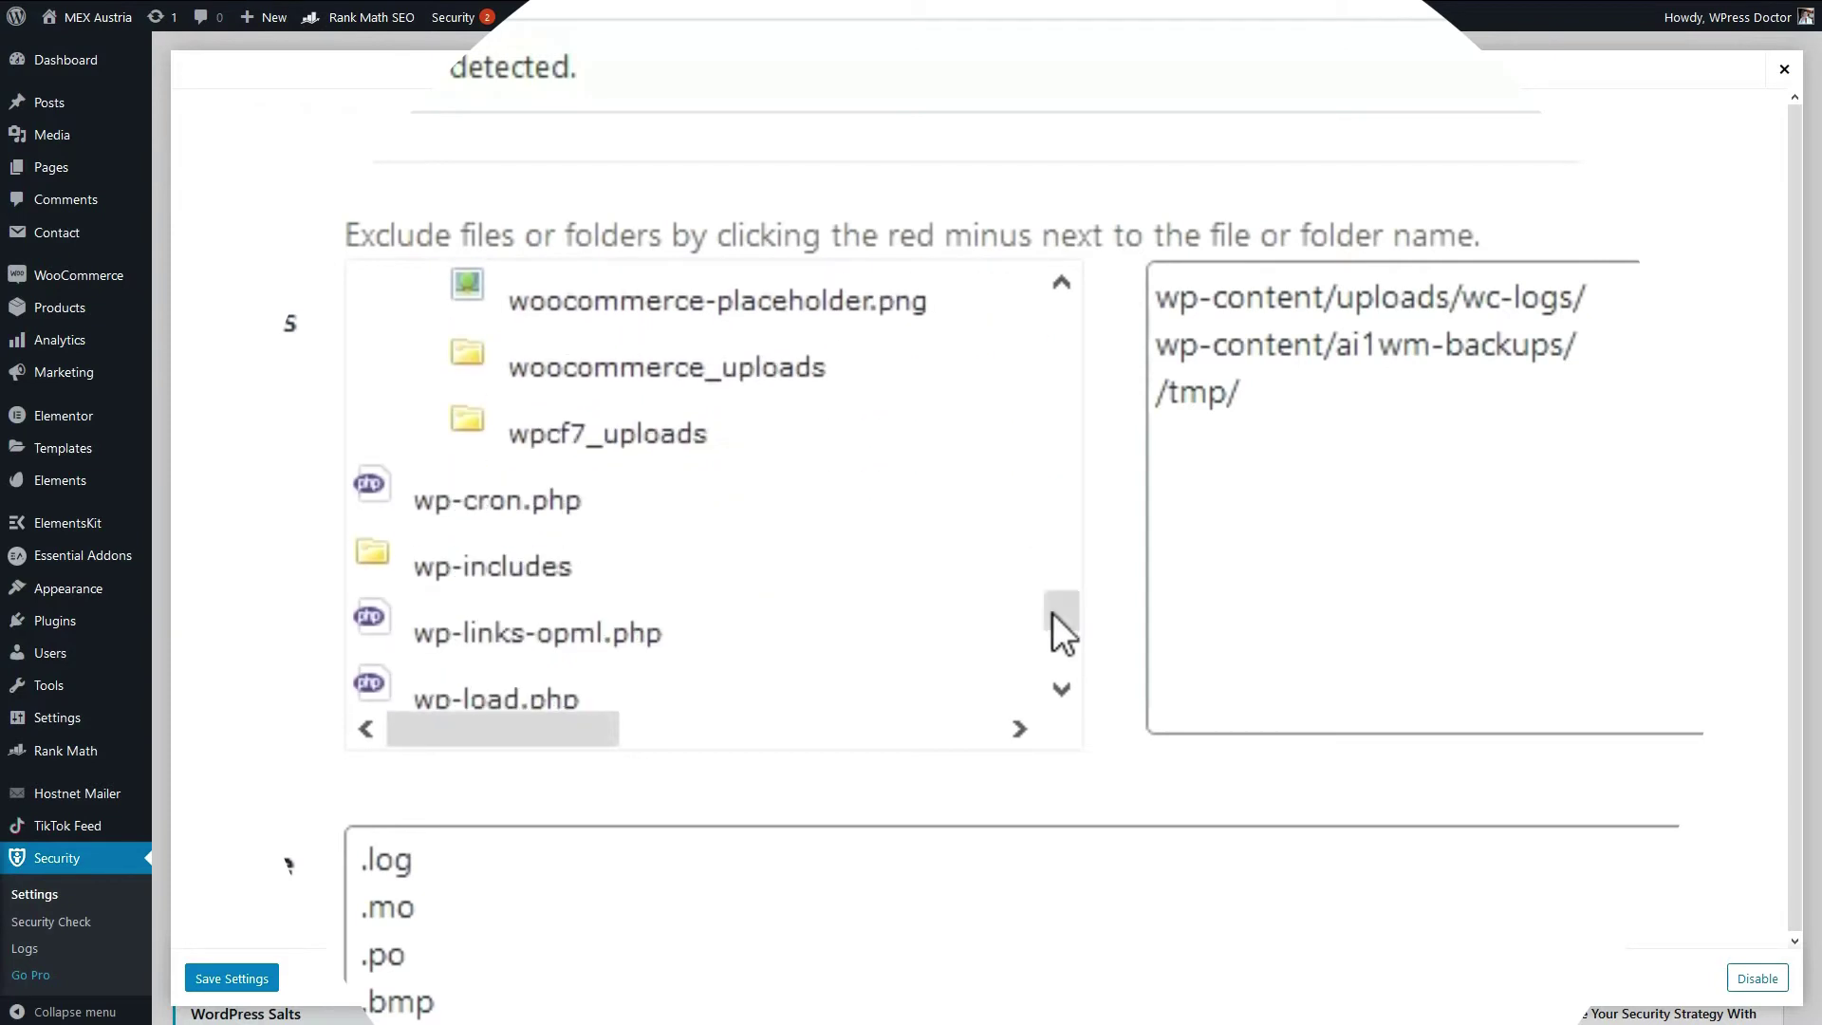
mouse_move(590, 465)
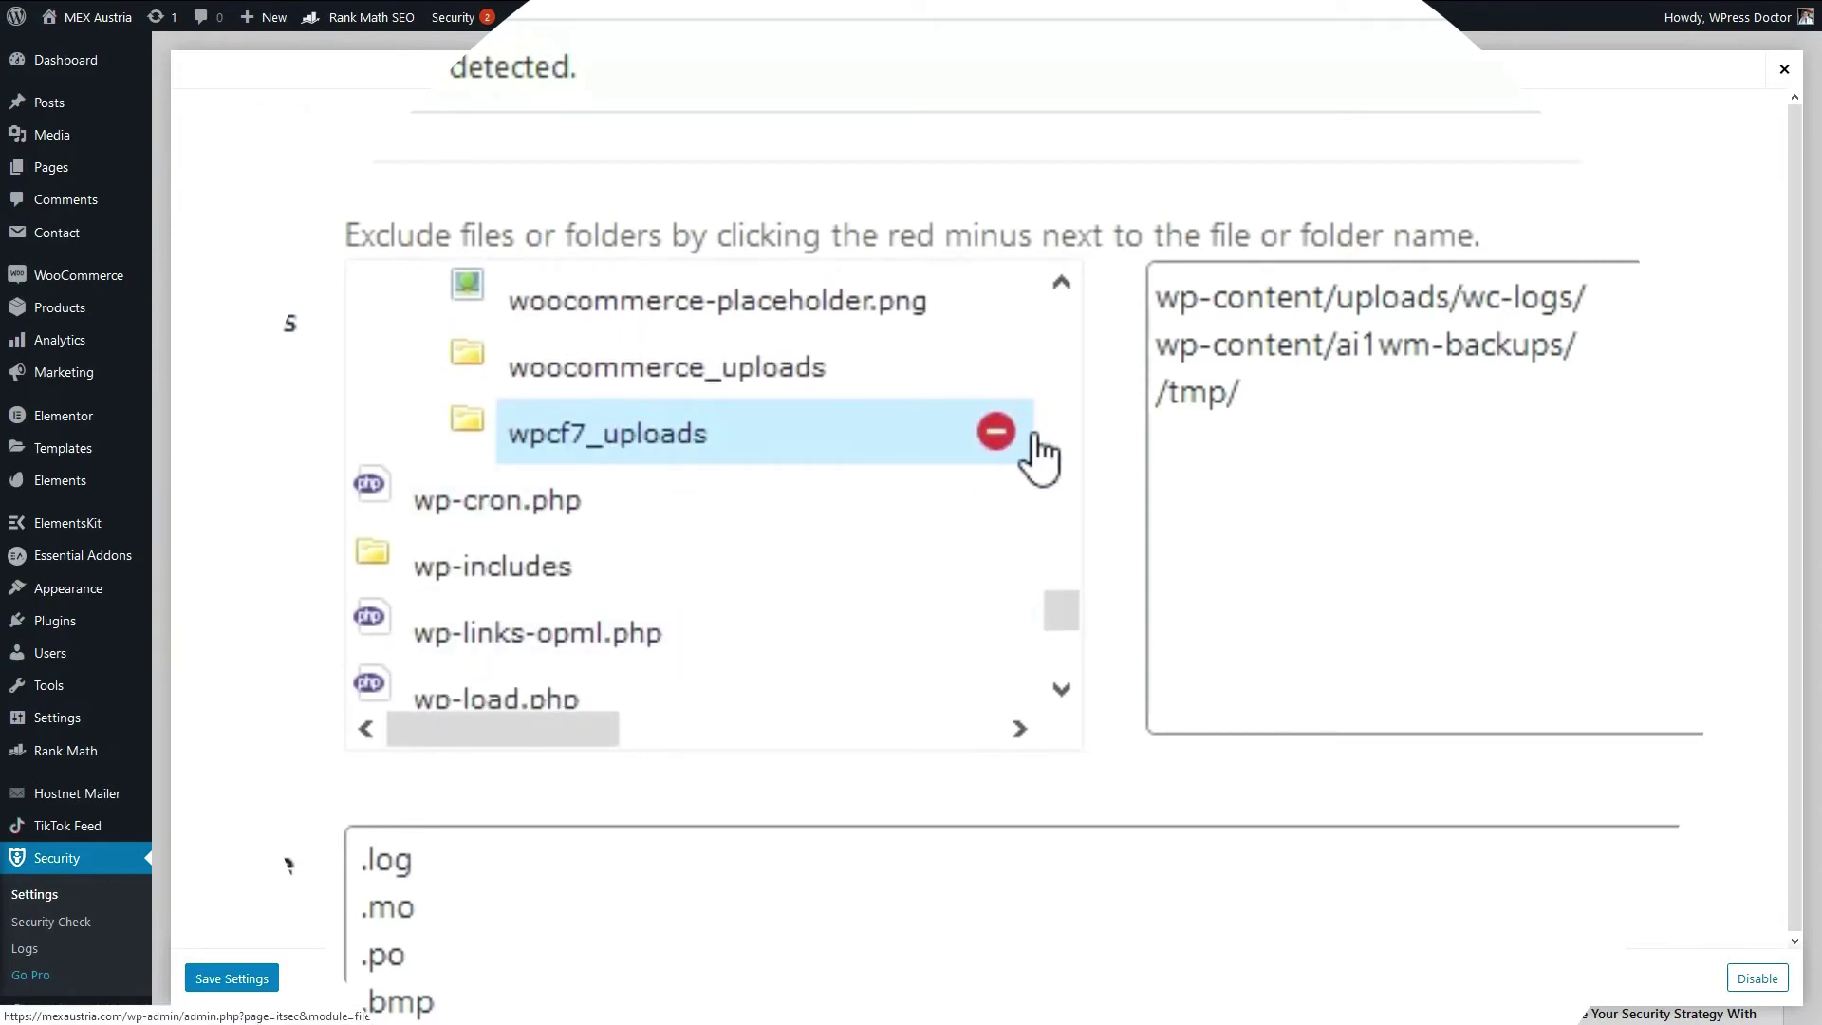
left_click(1000, 434)
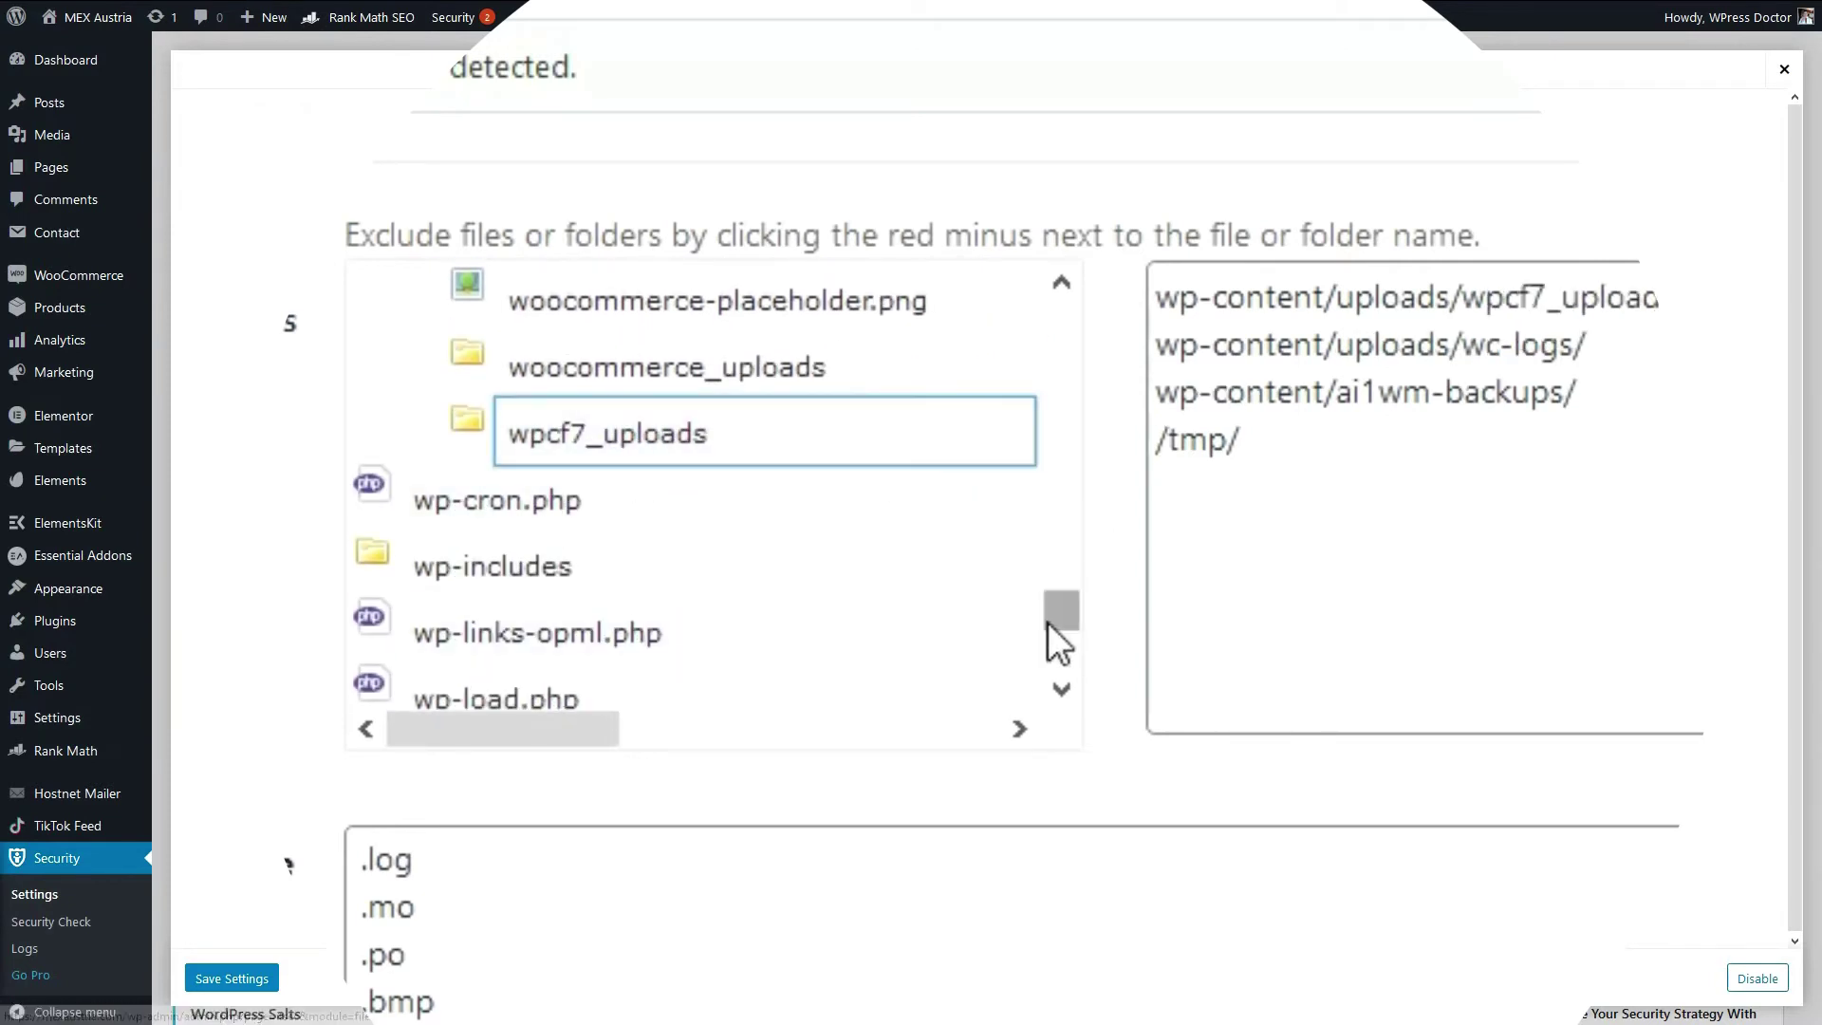
left_click_drag(1050, 619, 1048, 285)
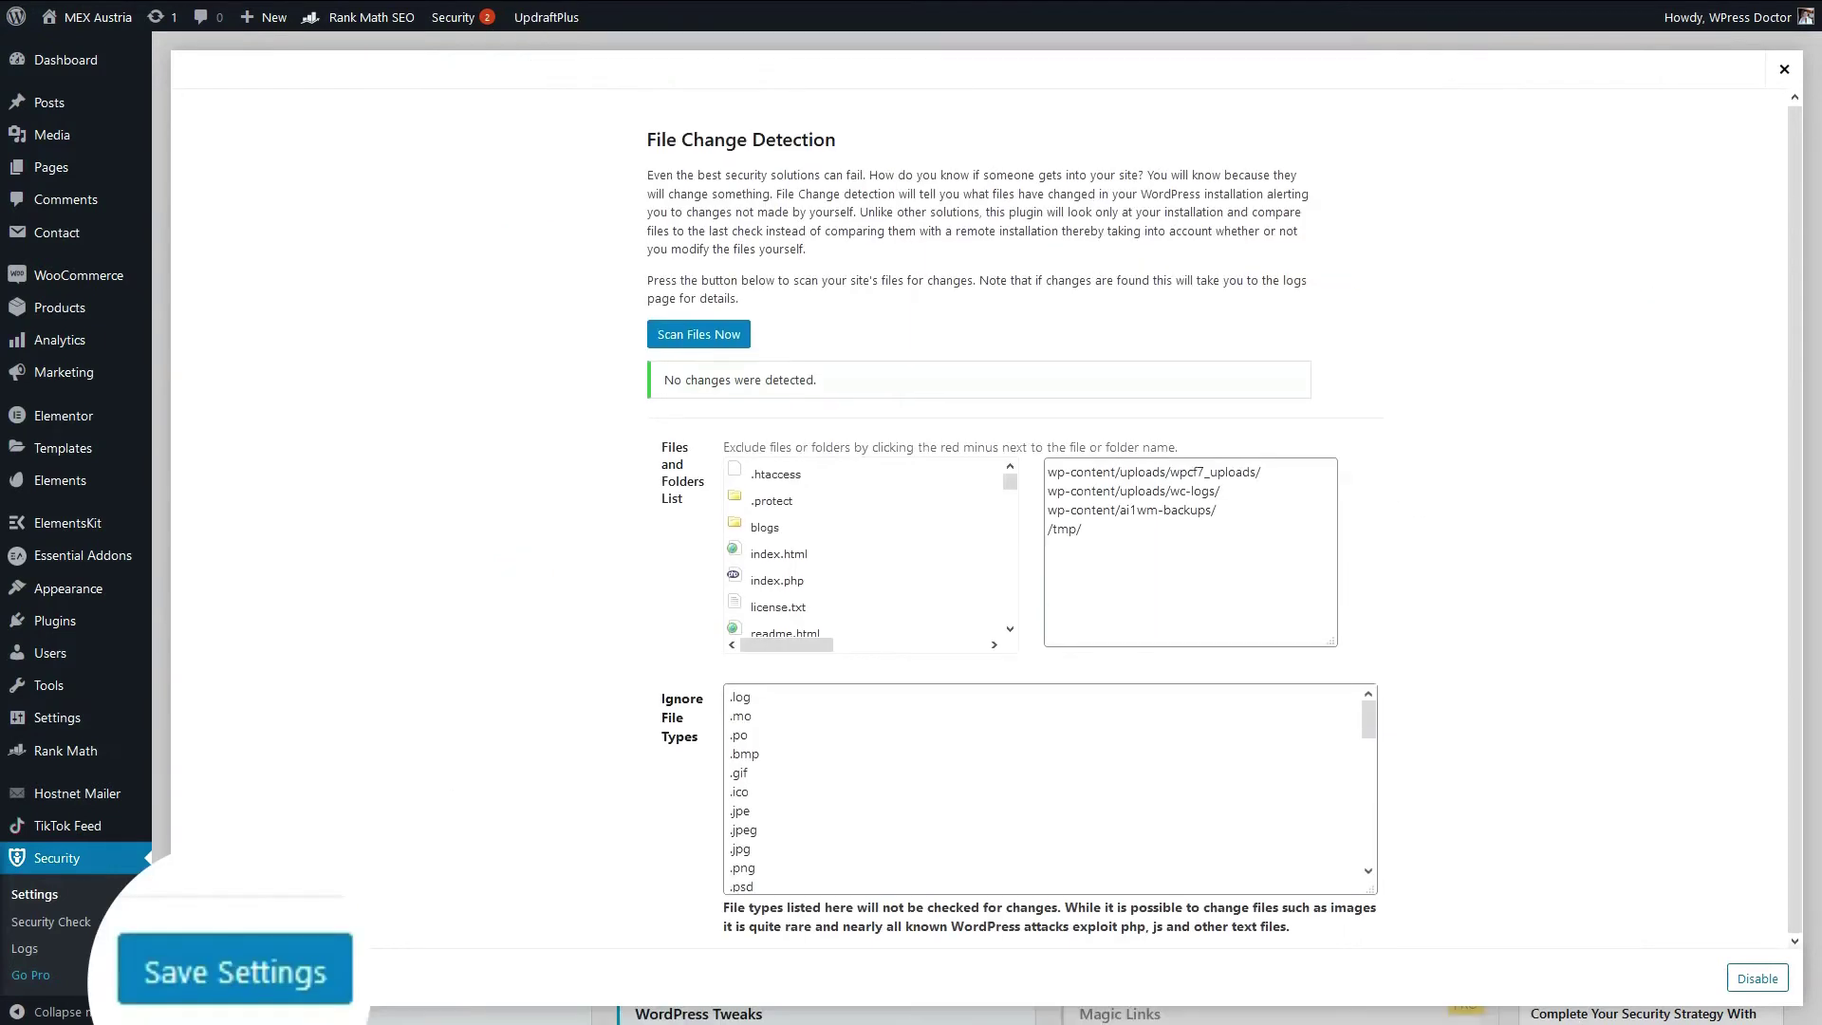
left_click(245, 982)
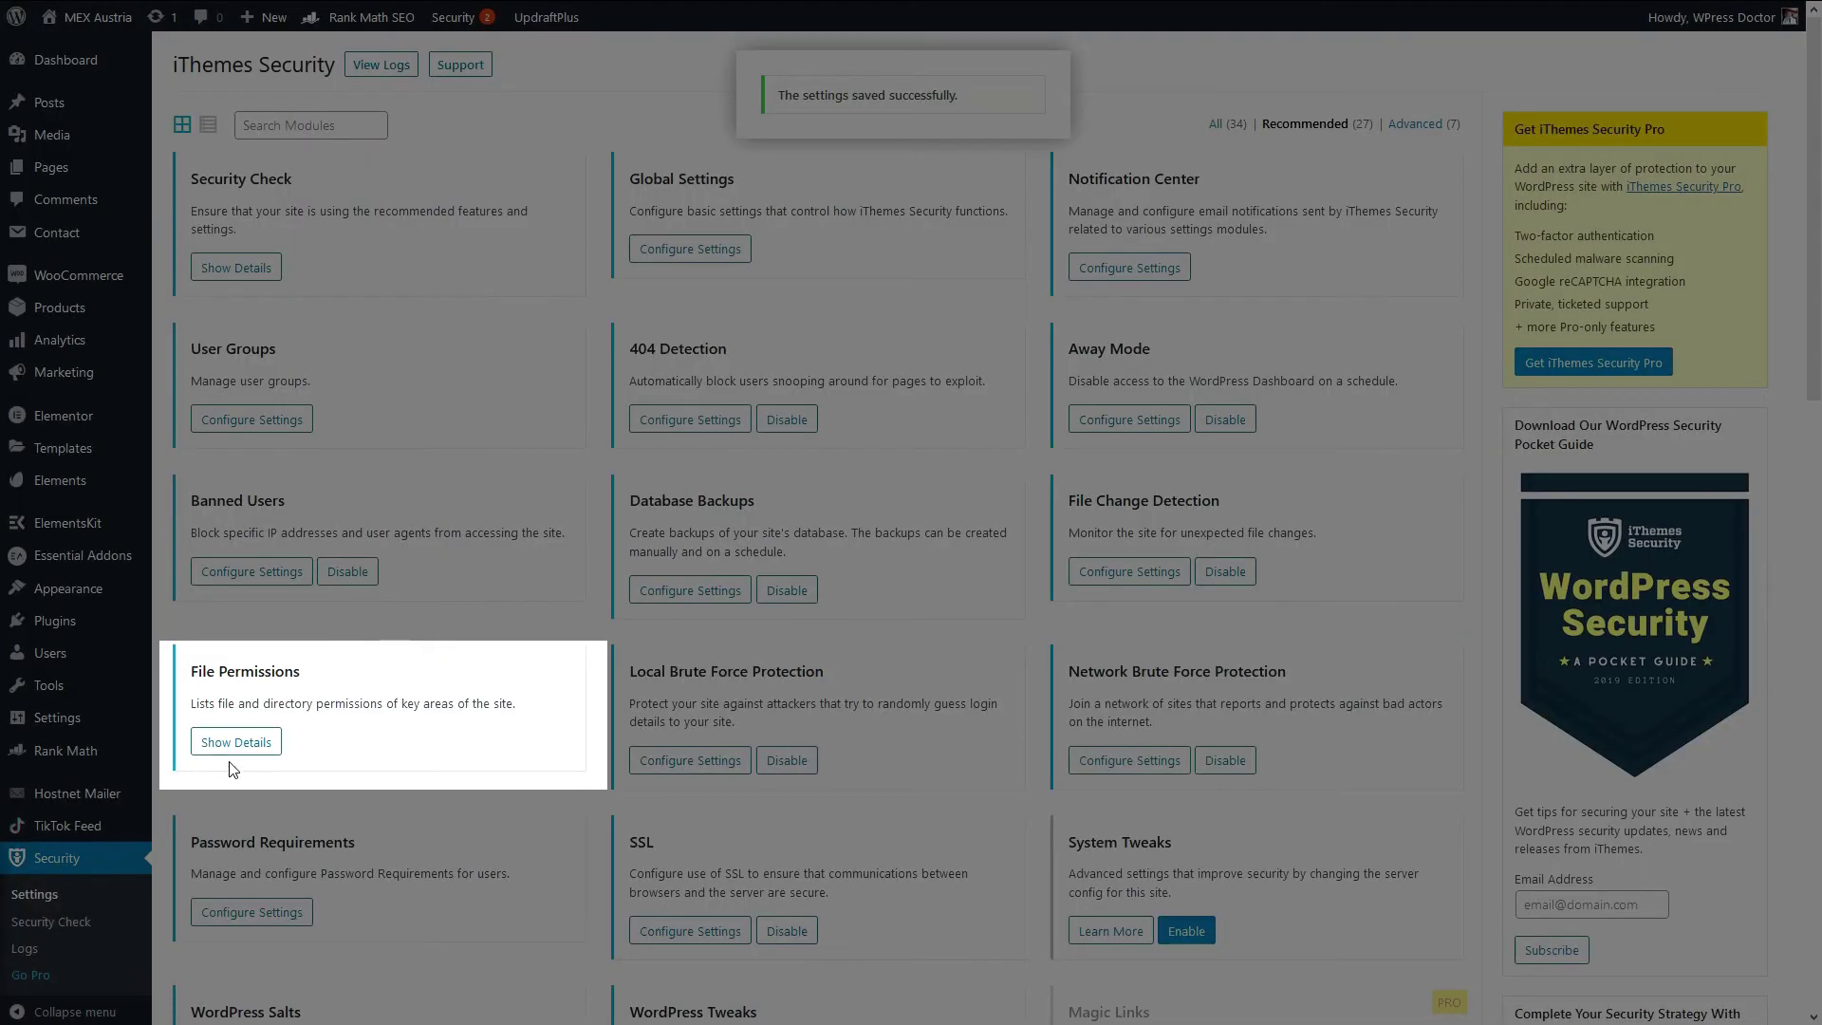
- Review the File Permissions report, noting wp-config.php and .htaccess warnings against suggested 444, then close it
left_click(237, 742)
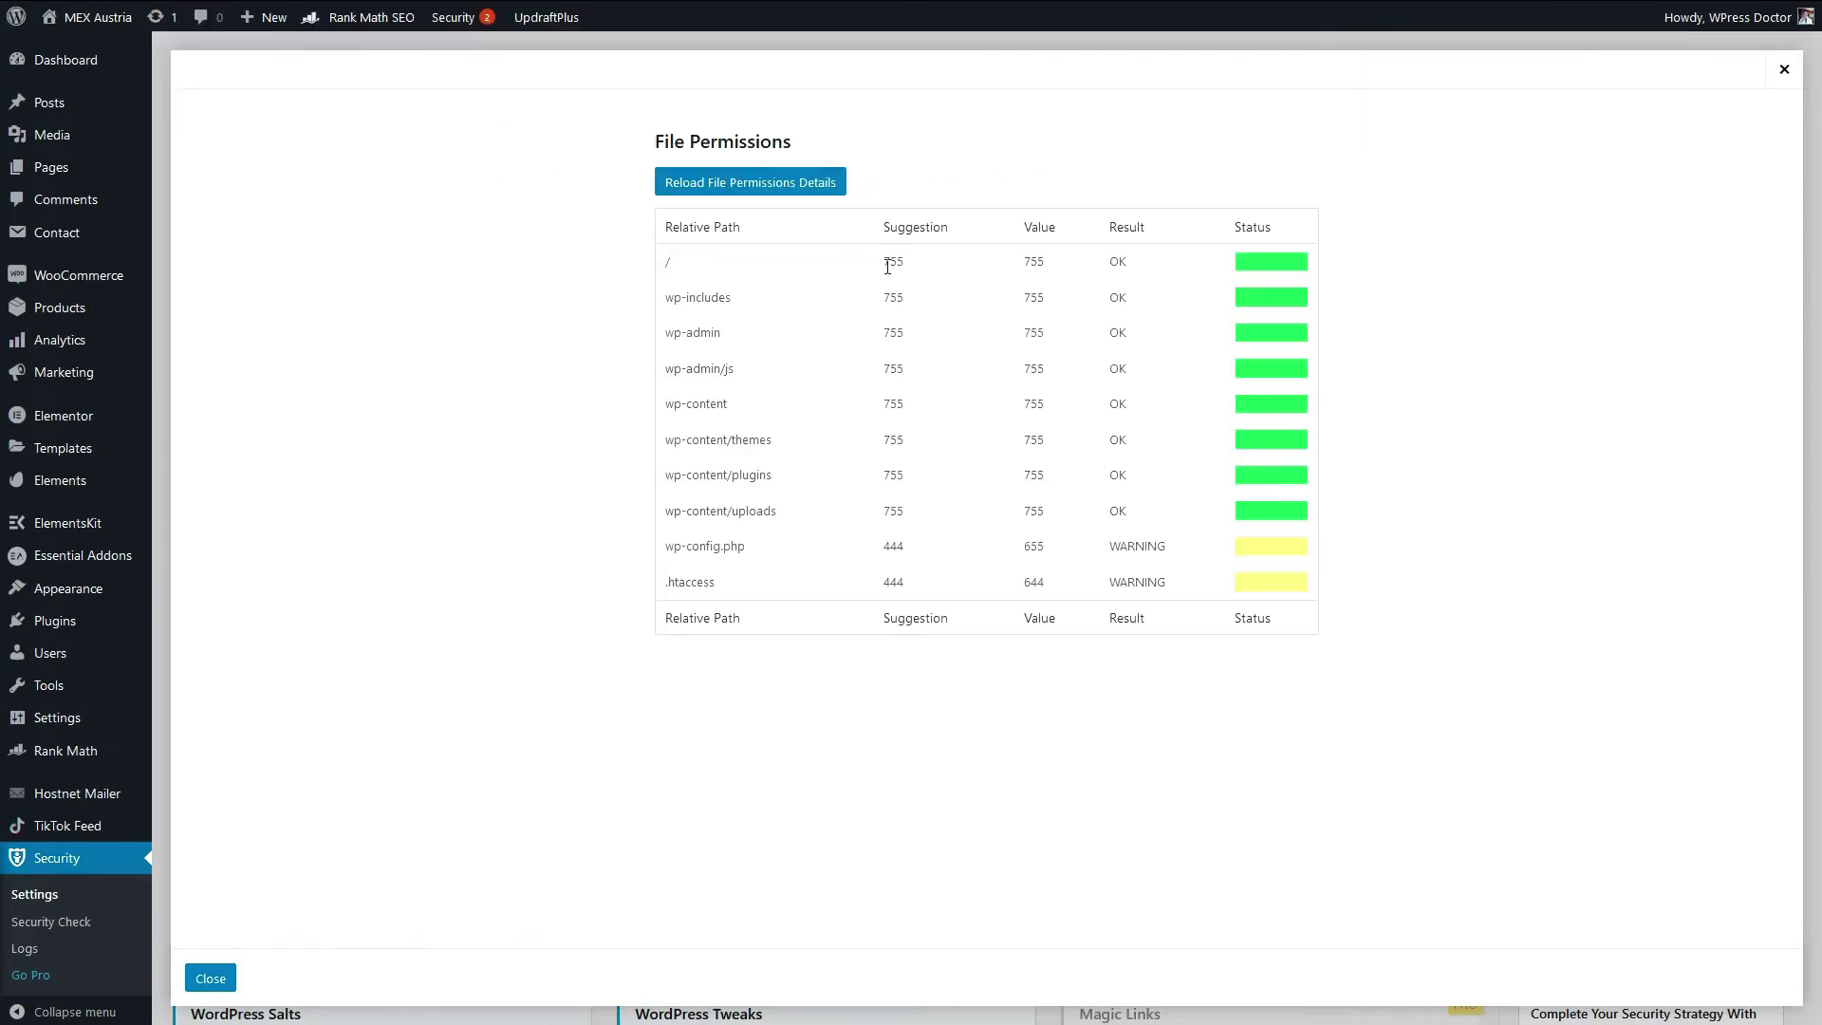
left_click_drag(881, 272, 1106, 520)
left_click(1091, 503)
left_click_drag(873, 264, 916, 279)
left_click_drag(657, 554, 1106, 553)
left_click(1091, 553)
mouse_move(870, 549)
left_mouse_down()
mouse_move(927, 549)
mouse_move(884, 557)
left_mouse_up()
left_click(921, 549)
left_click(214, 972)
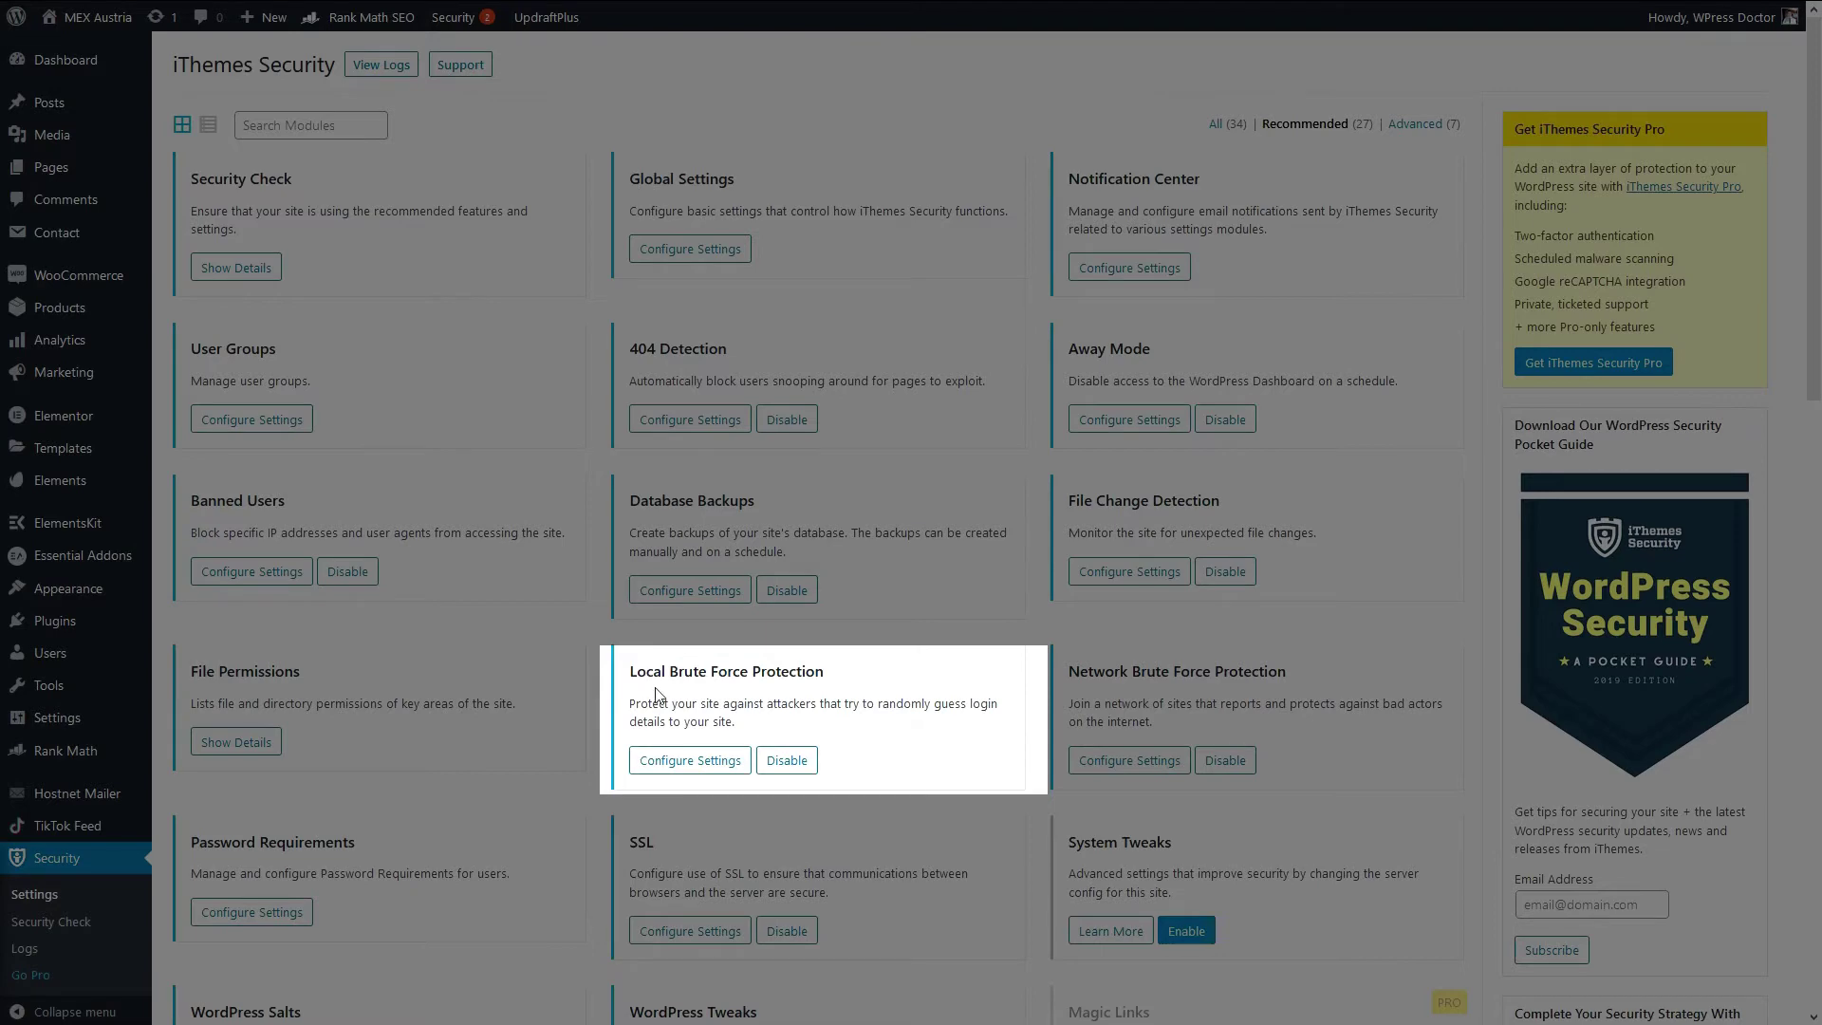
- In Local Brute Force Protection, set max login attempts to 3 per host and 5 per user
left_click(667, 764)
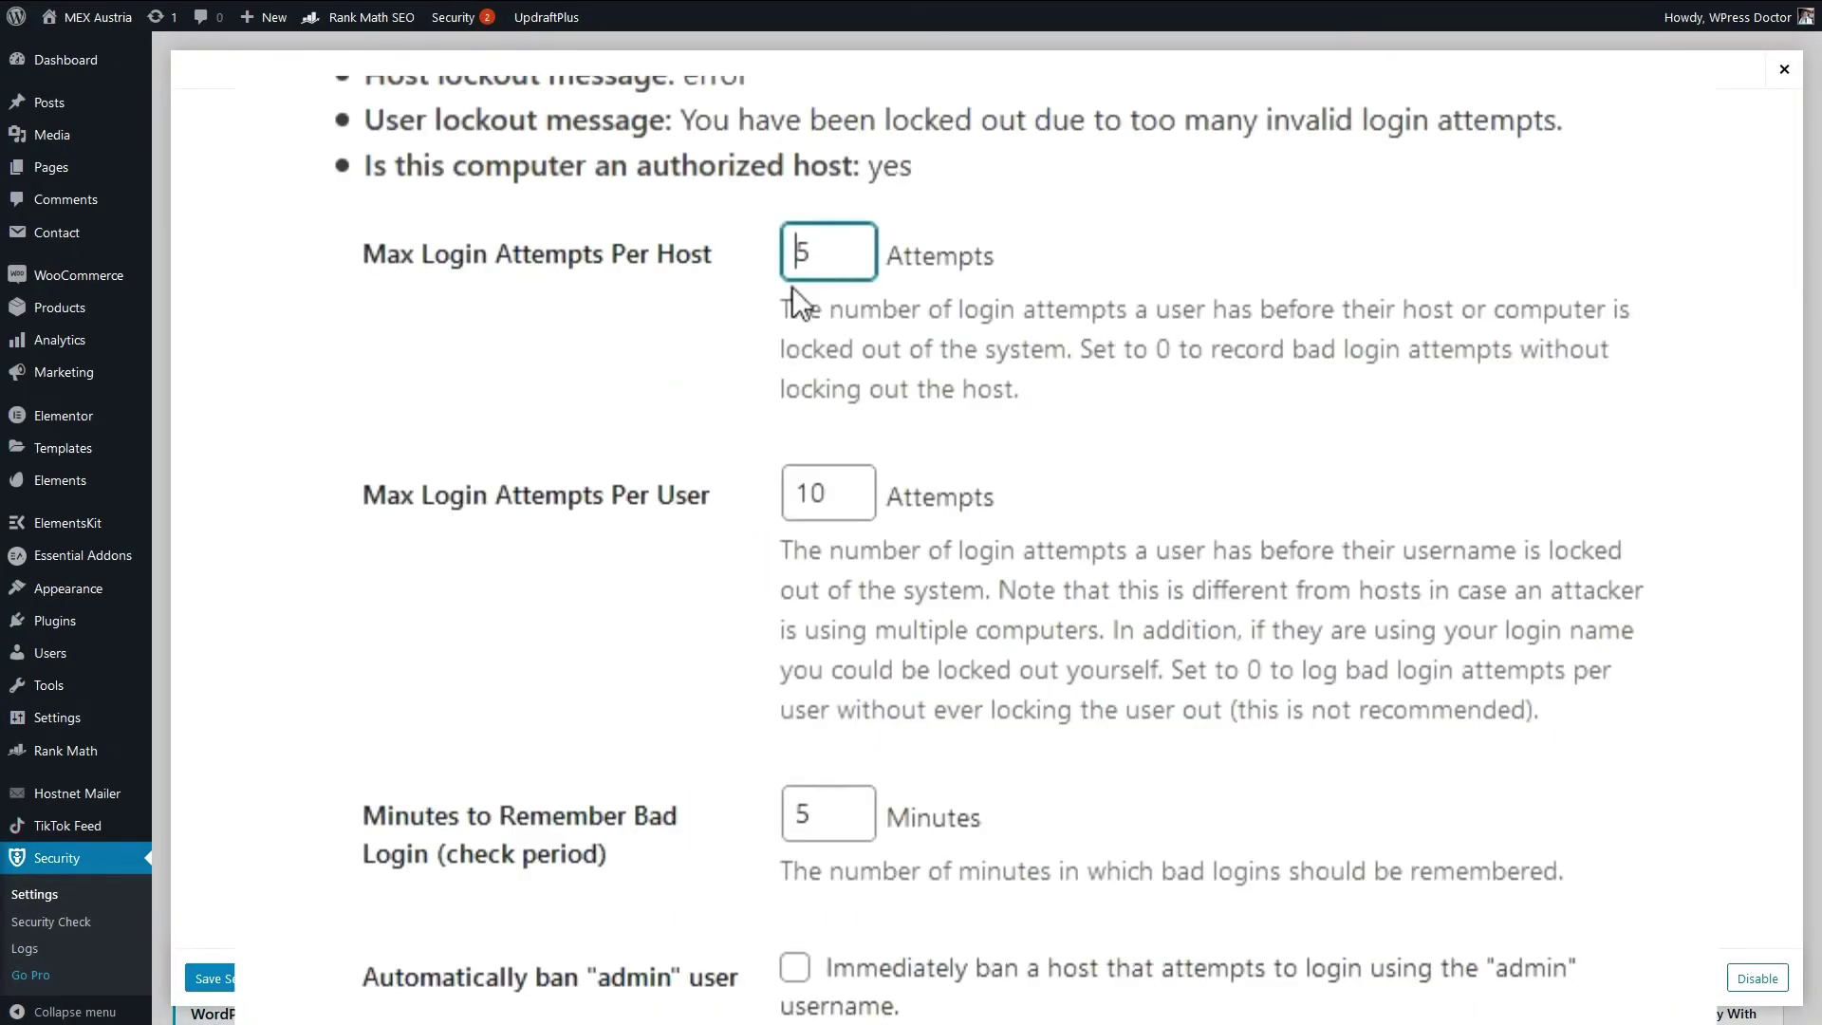
key("ctrl+a")
double_click(837, 477)
double_click(821, 823)
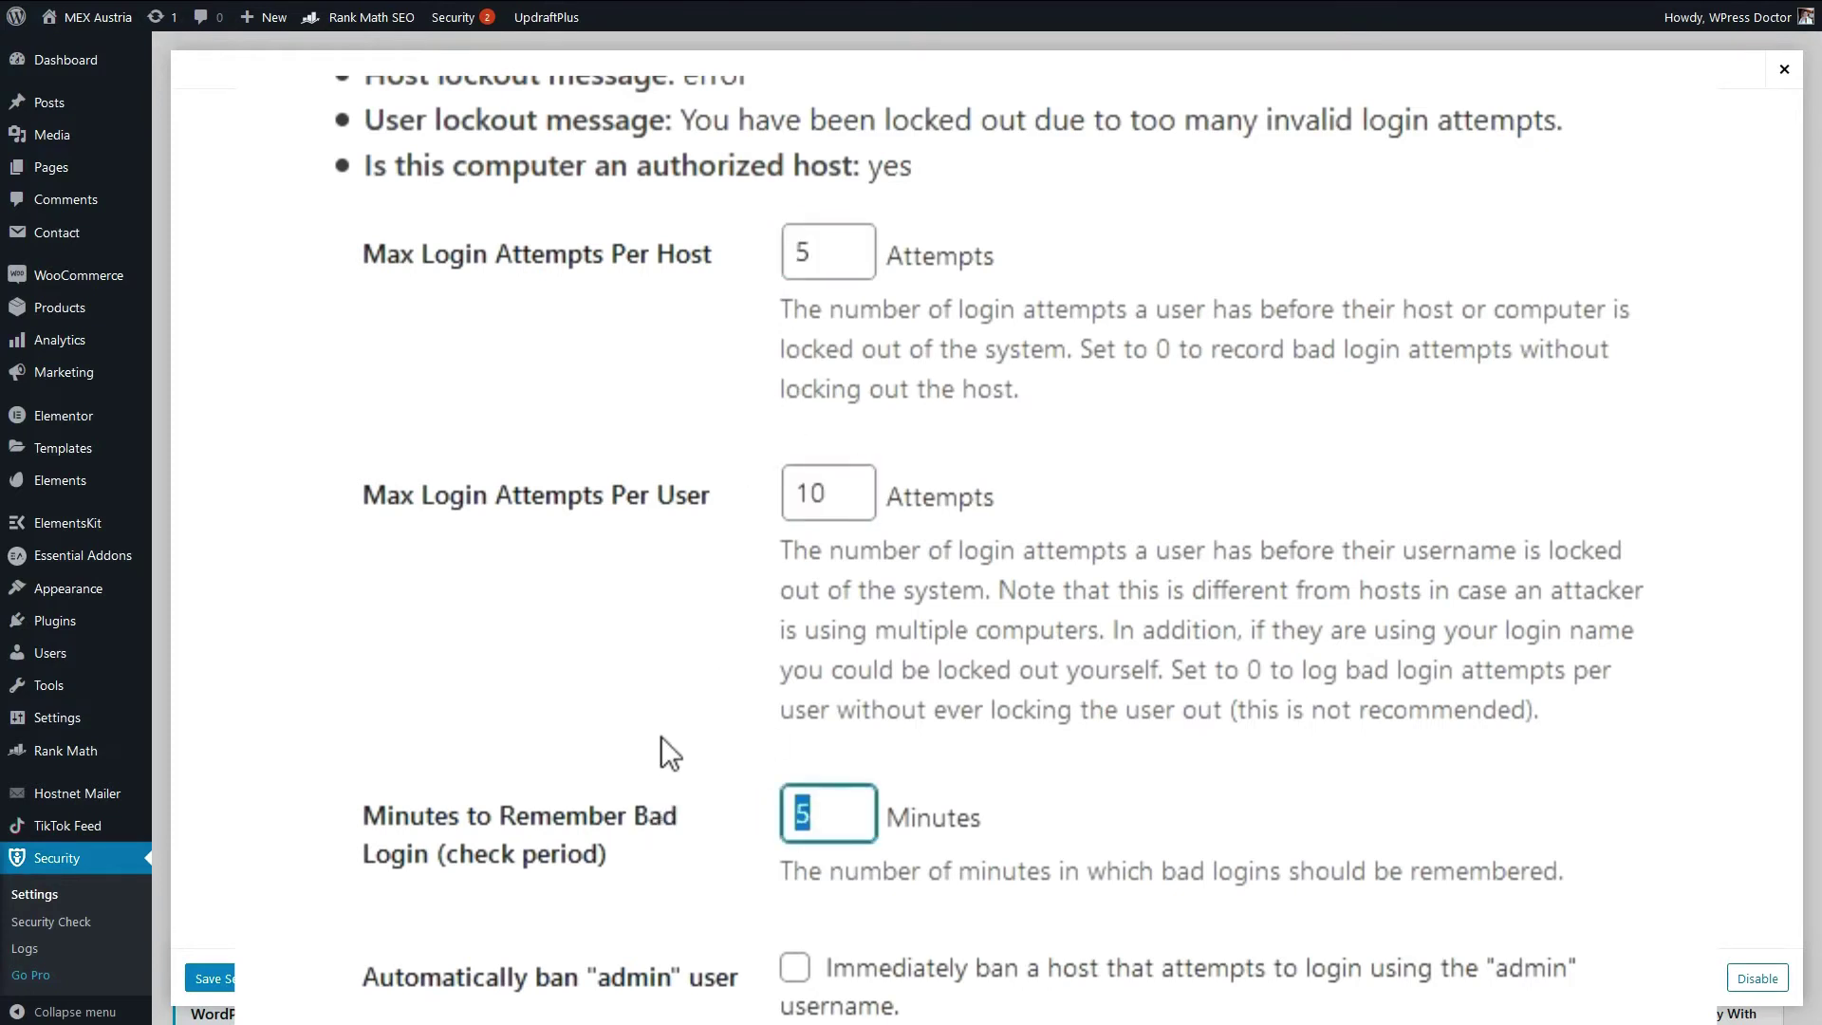
double_click(823, 275)
type("3")
left_click(692, 504)
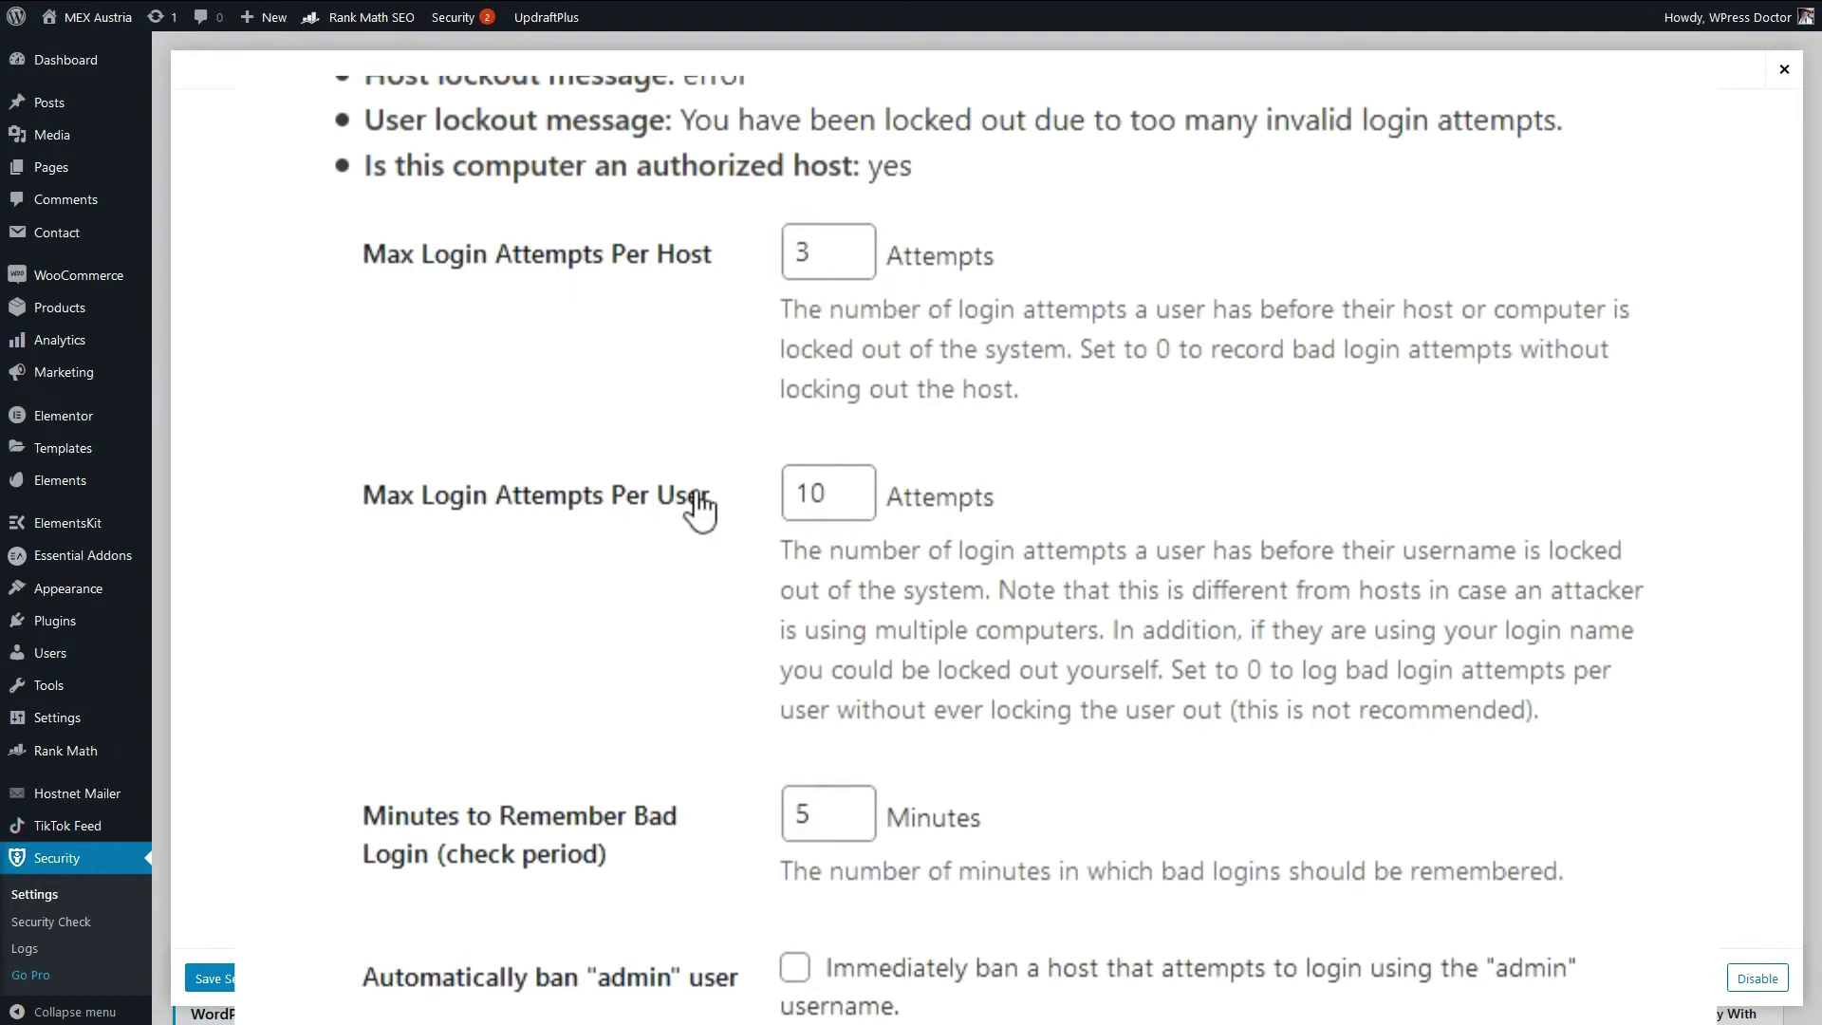
left_click(855, 486)
left_click_drag(856, 486, 751, 489)
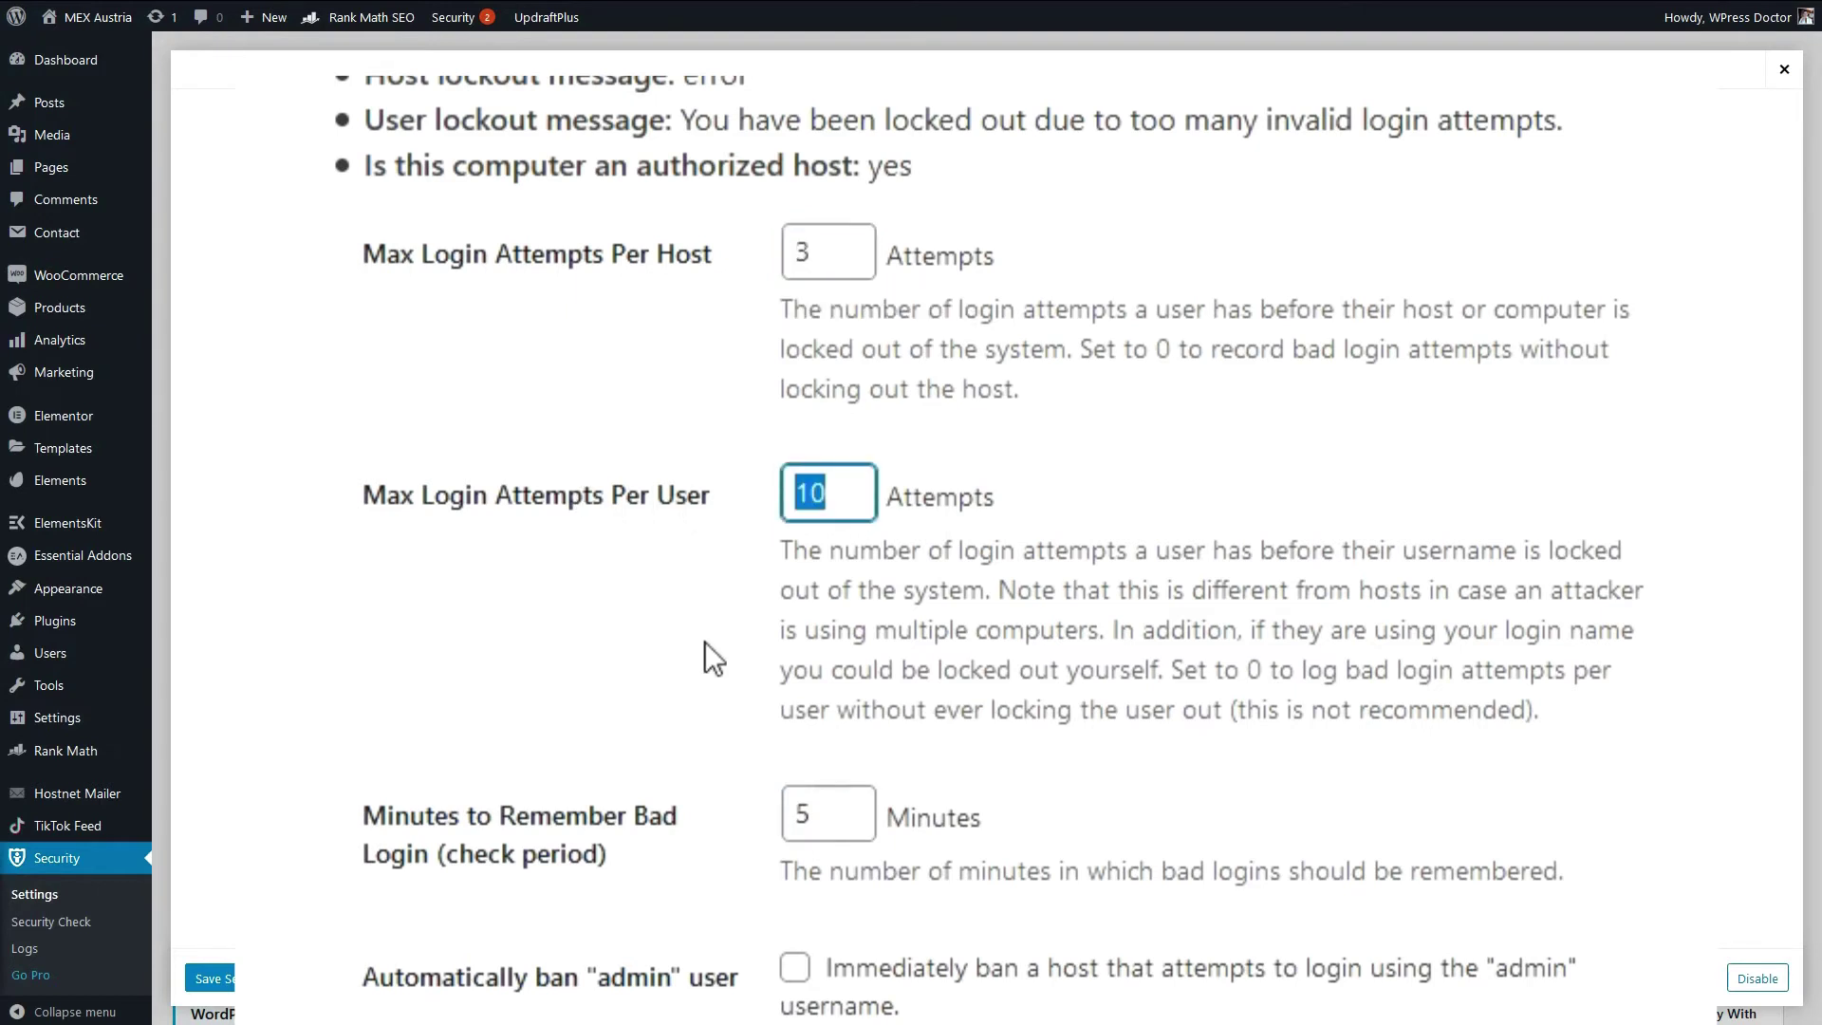
type("5")
left_click(876, 707)
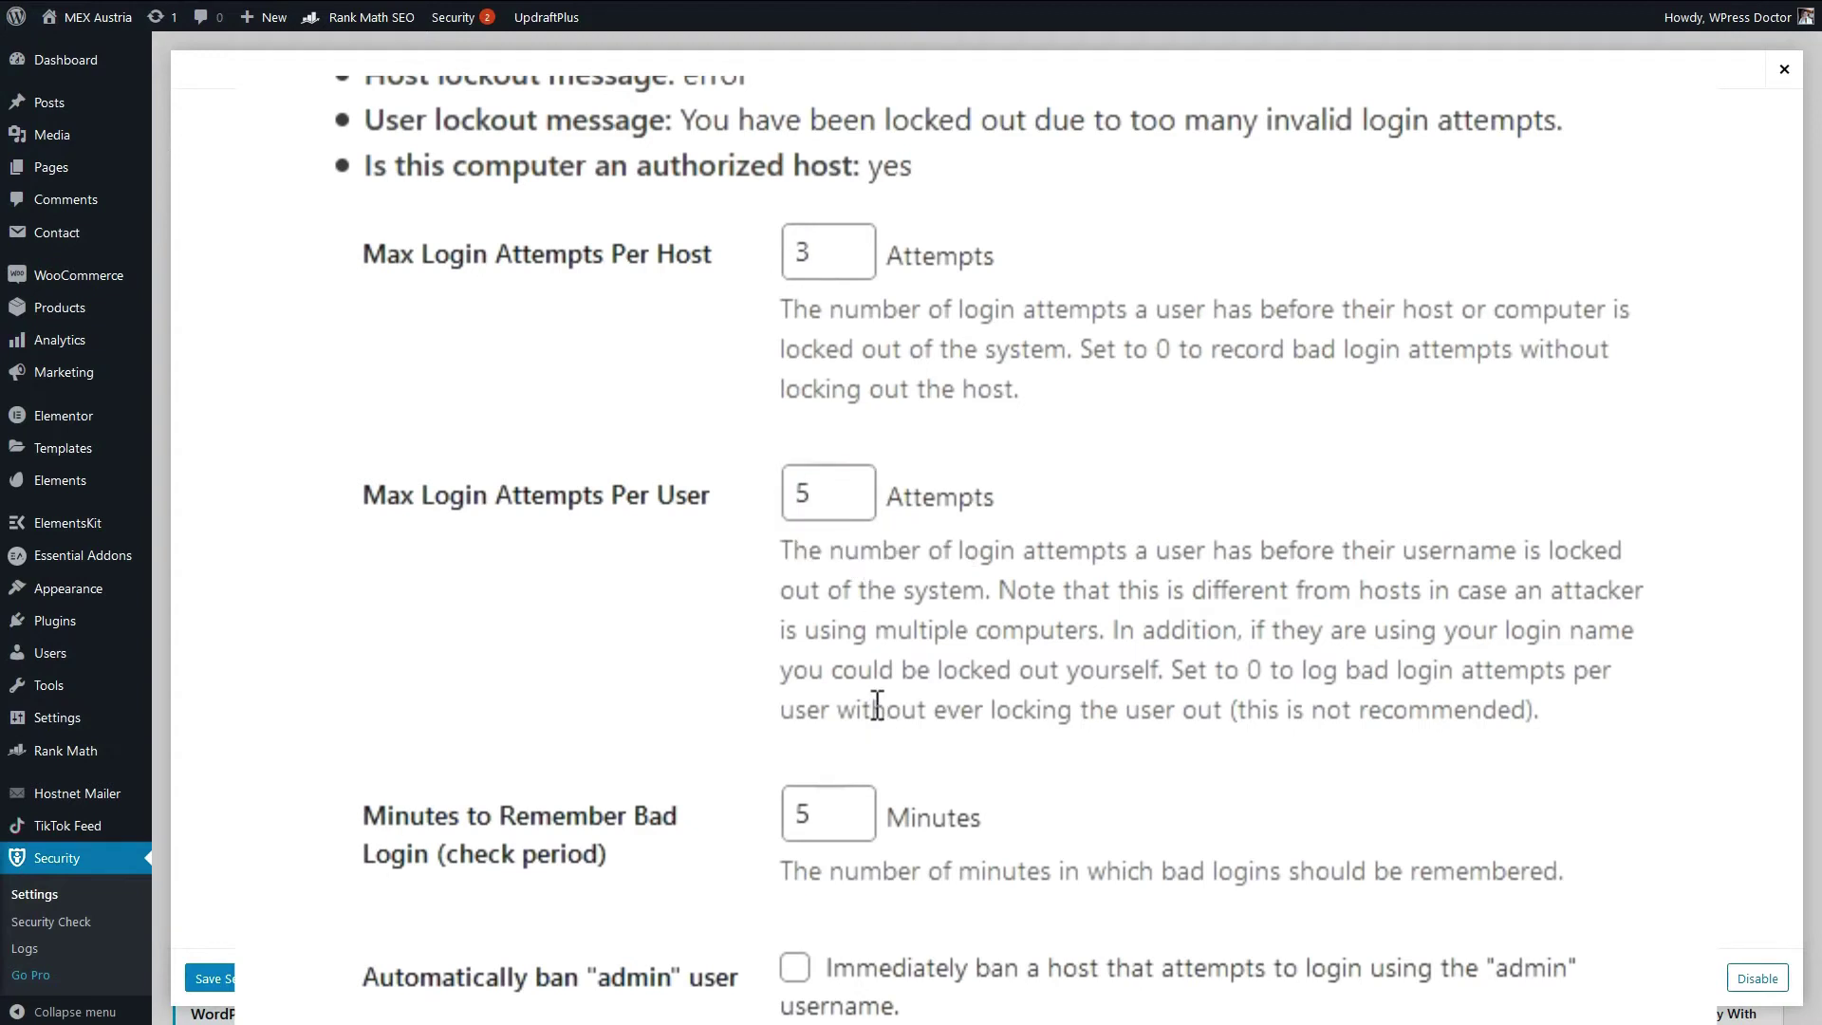
- Remember bad logins for 10 minutes, auto-ban the admin username, and save
left_click_drag(831, 814, 761, 830)
type("10")
left_click(993, 693)
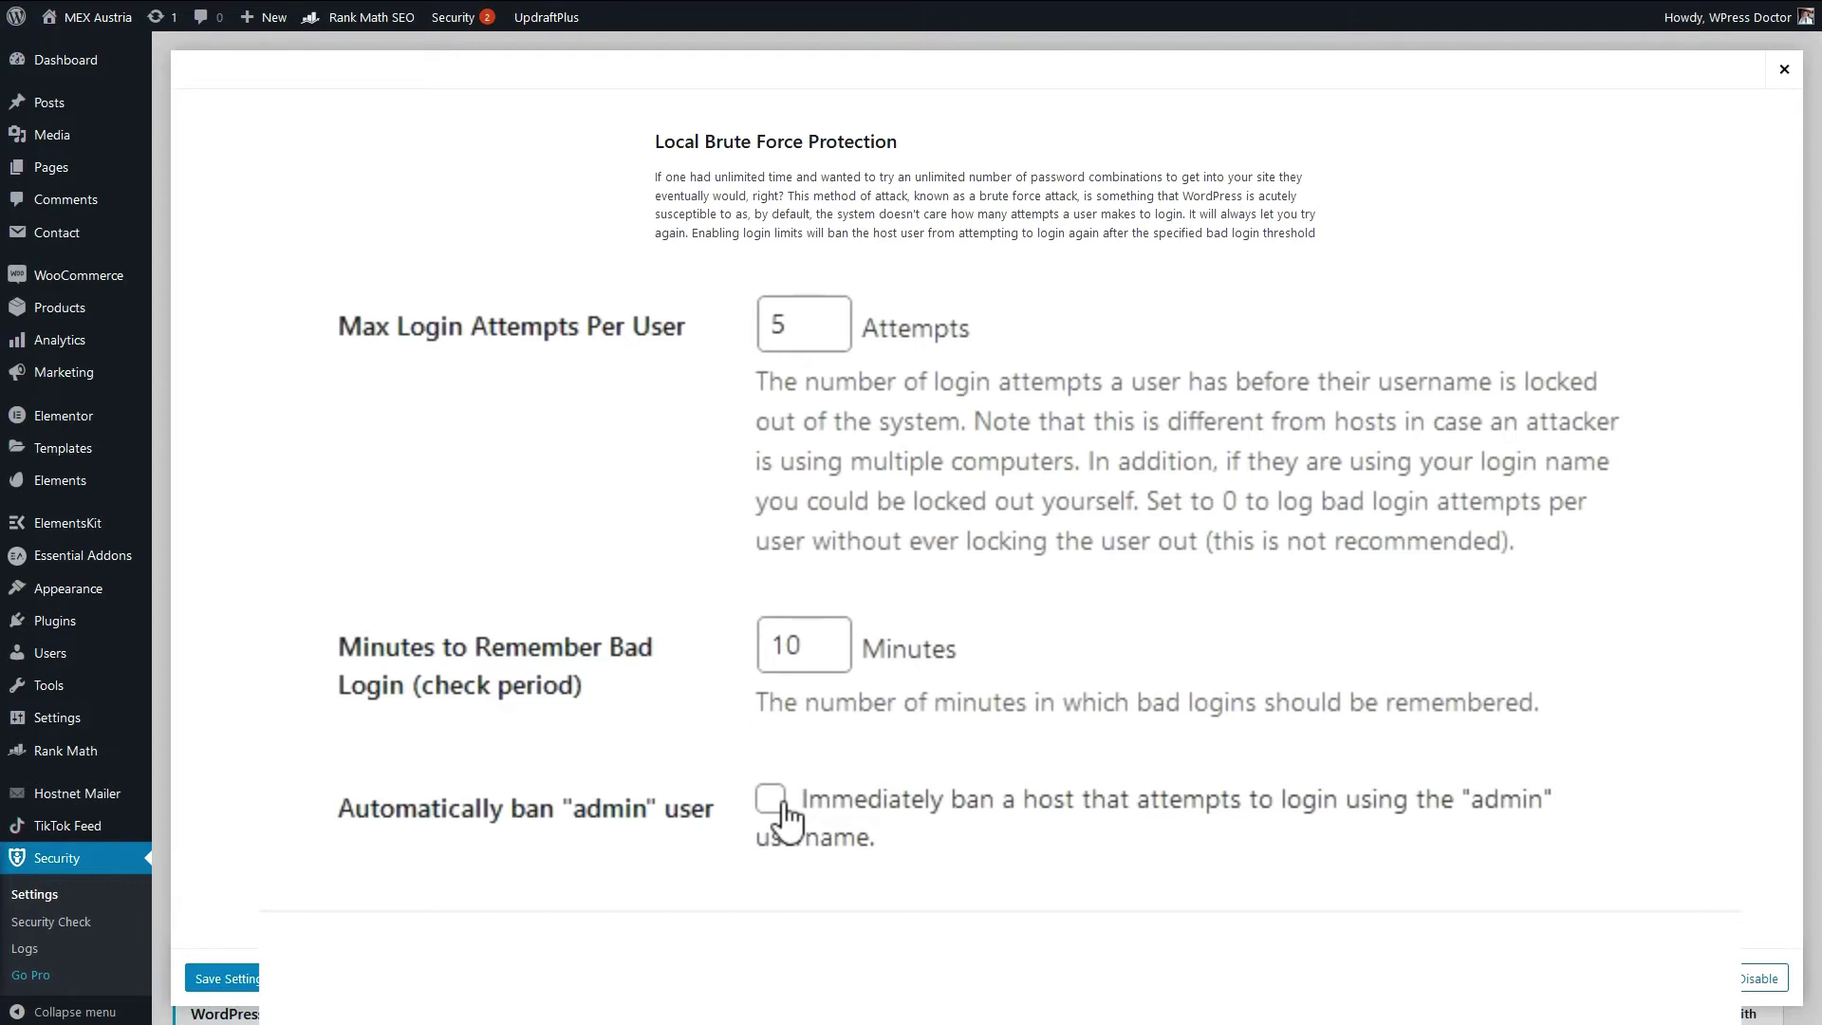
left_click(784, 814)
left_click(224, 978)
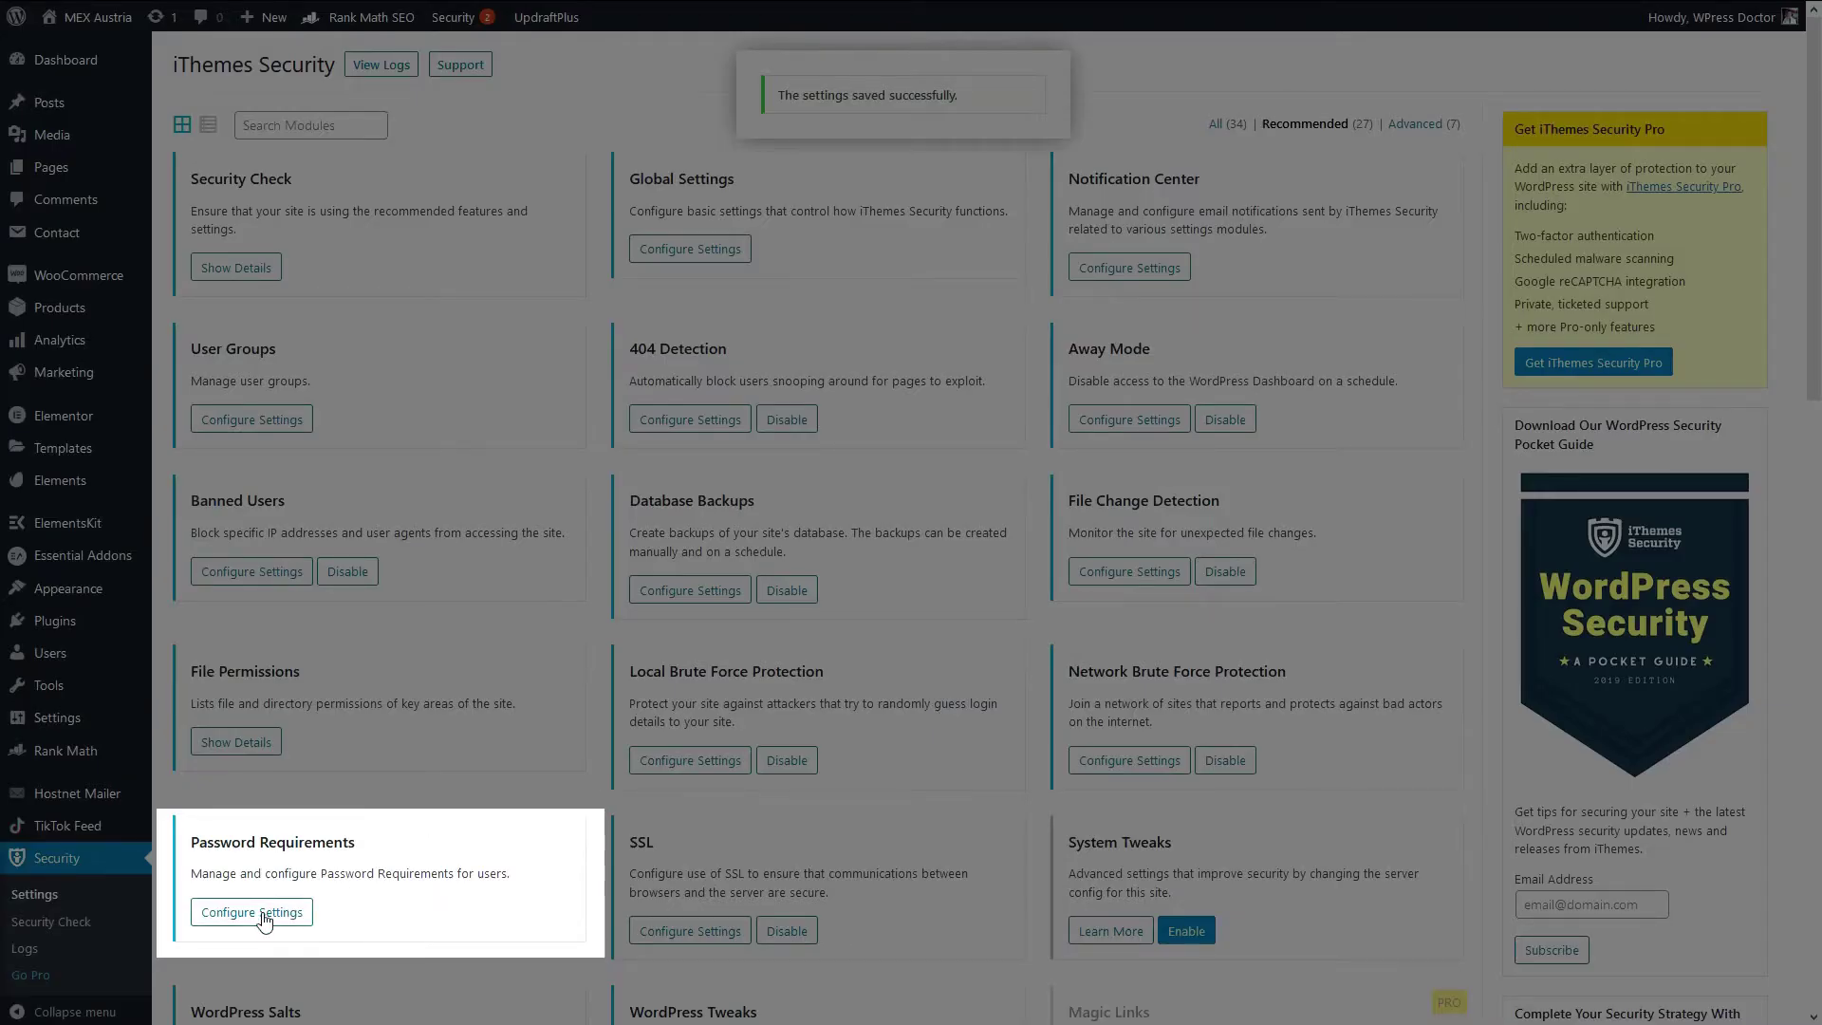
- Enforce strong passwords for all five user groups, then save SSL with the HTTPS redirect Enabled
left_click(262, 913)
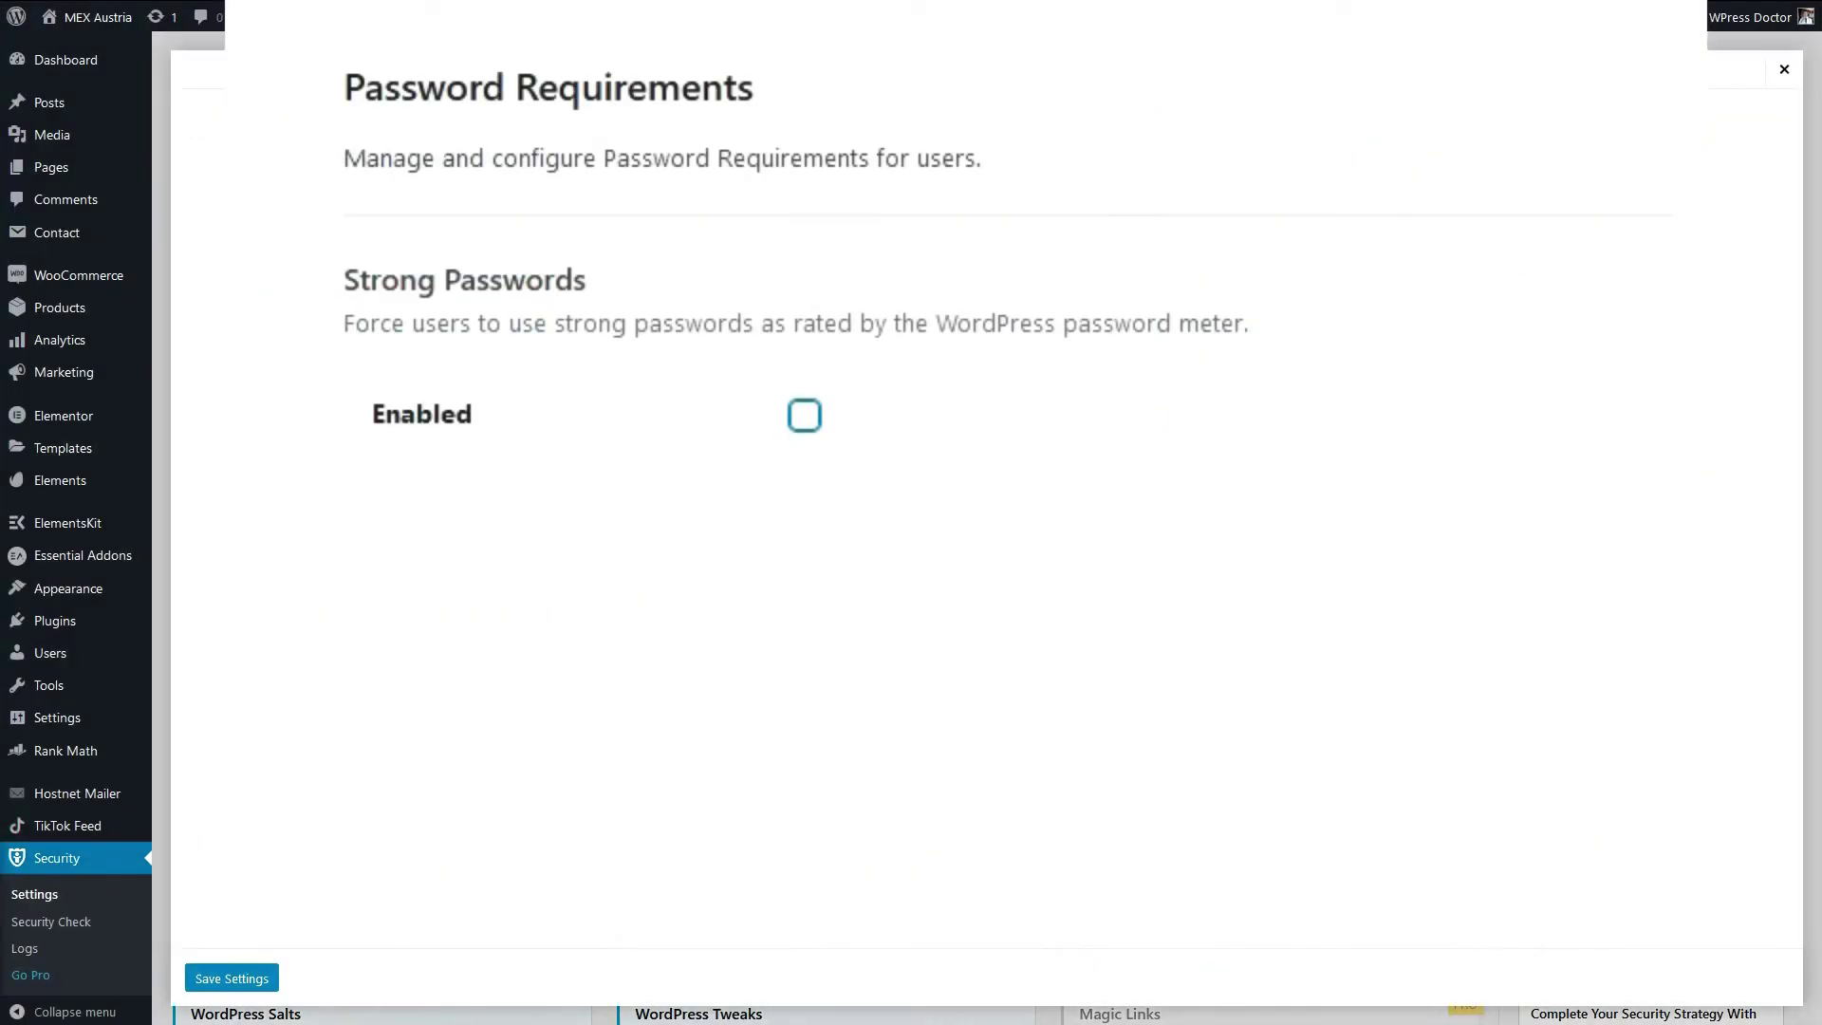
left_click(804, 418)
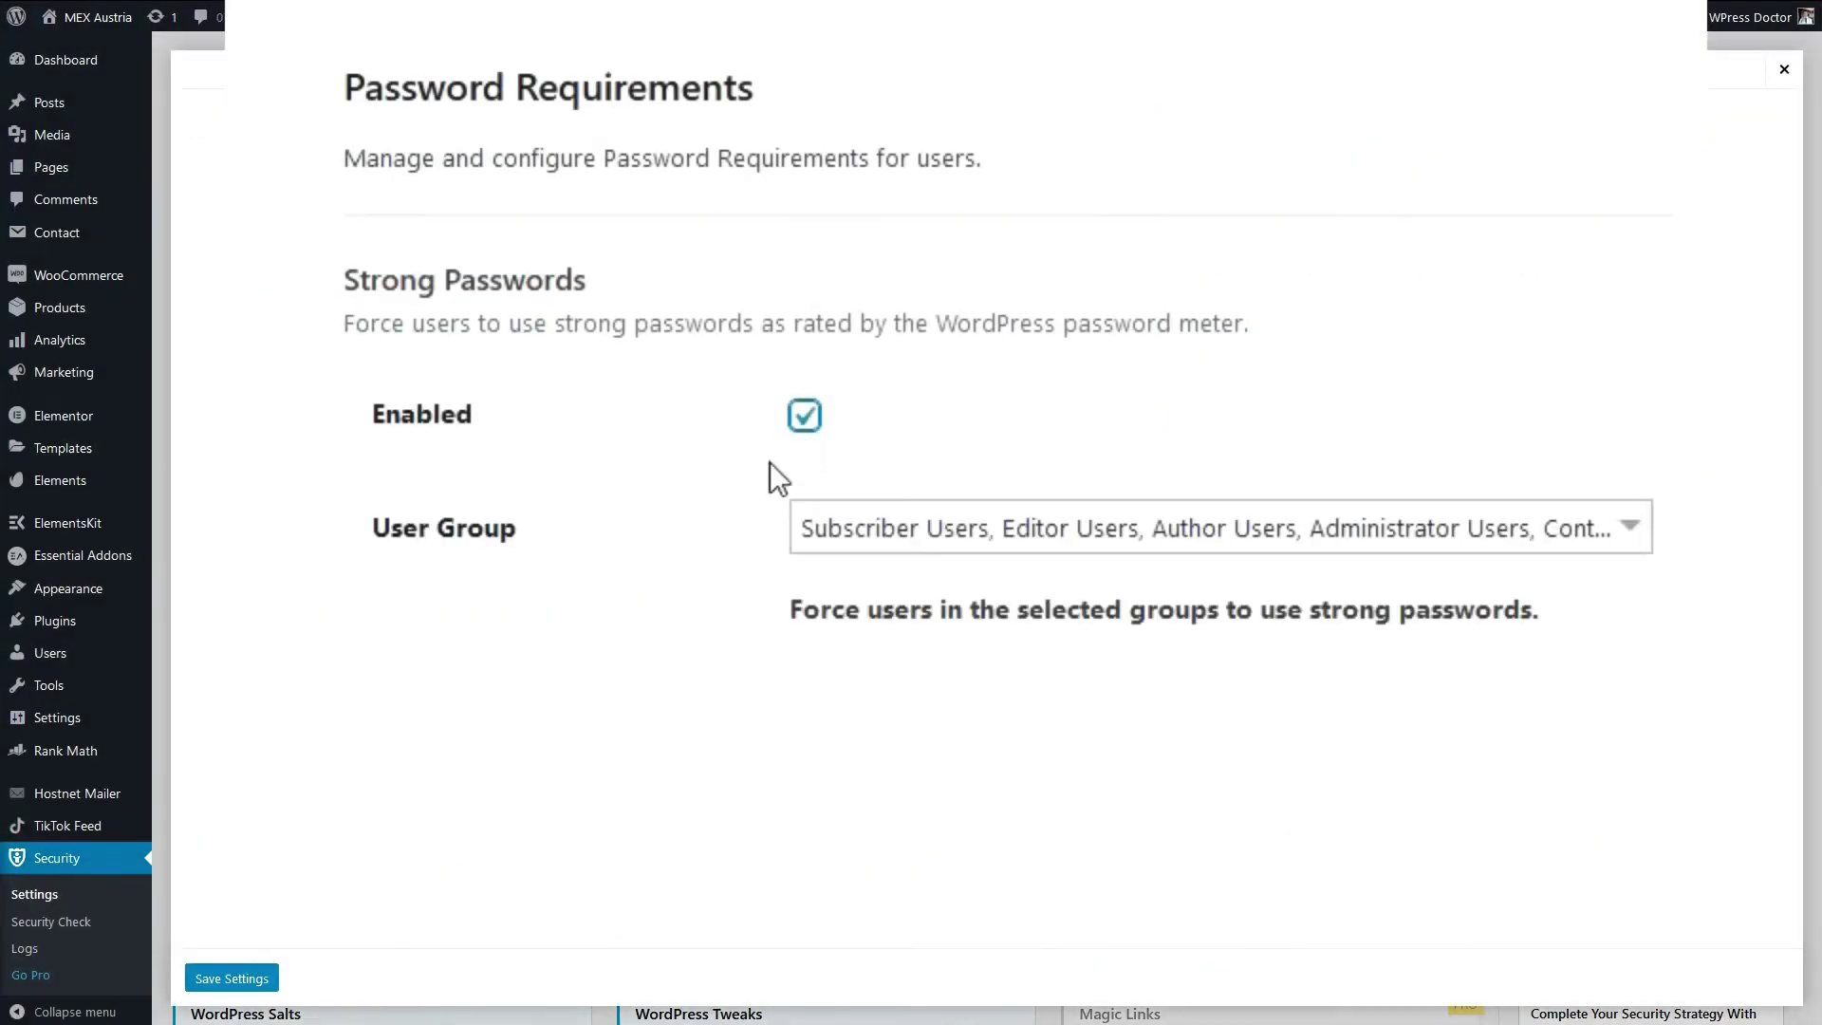
left_click(891, 538)
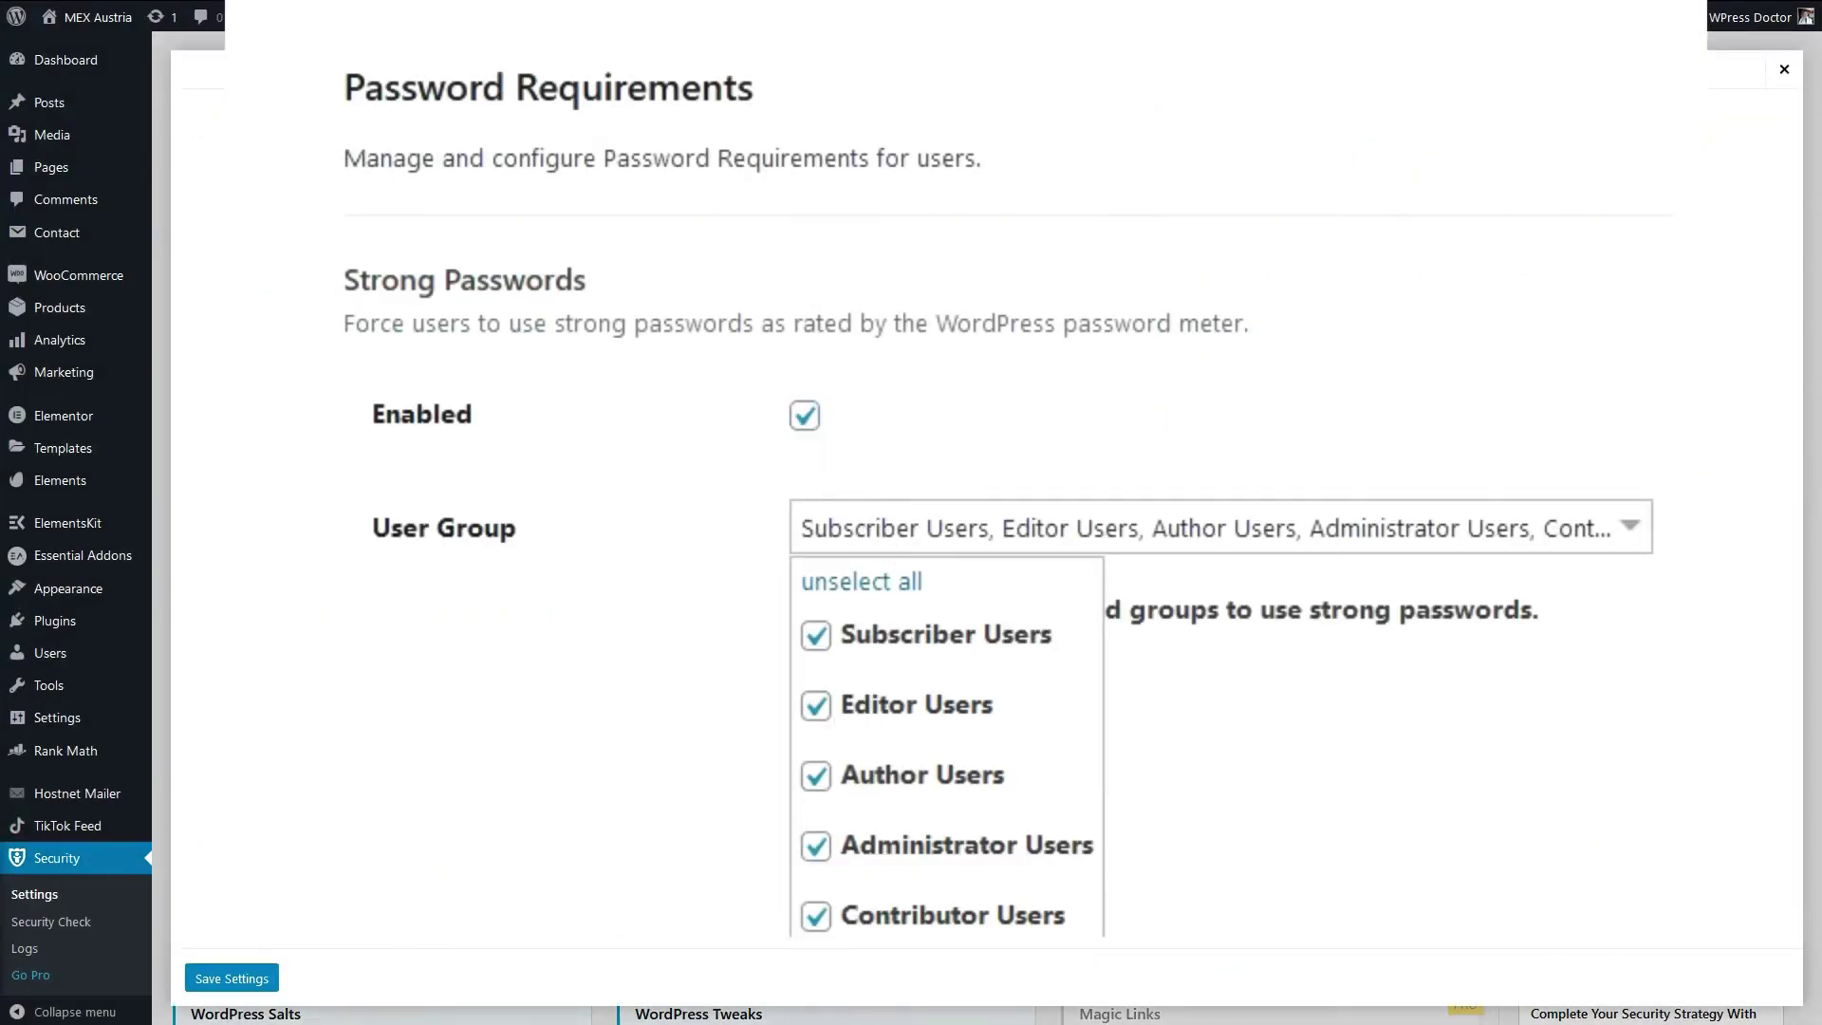
key("Escape")
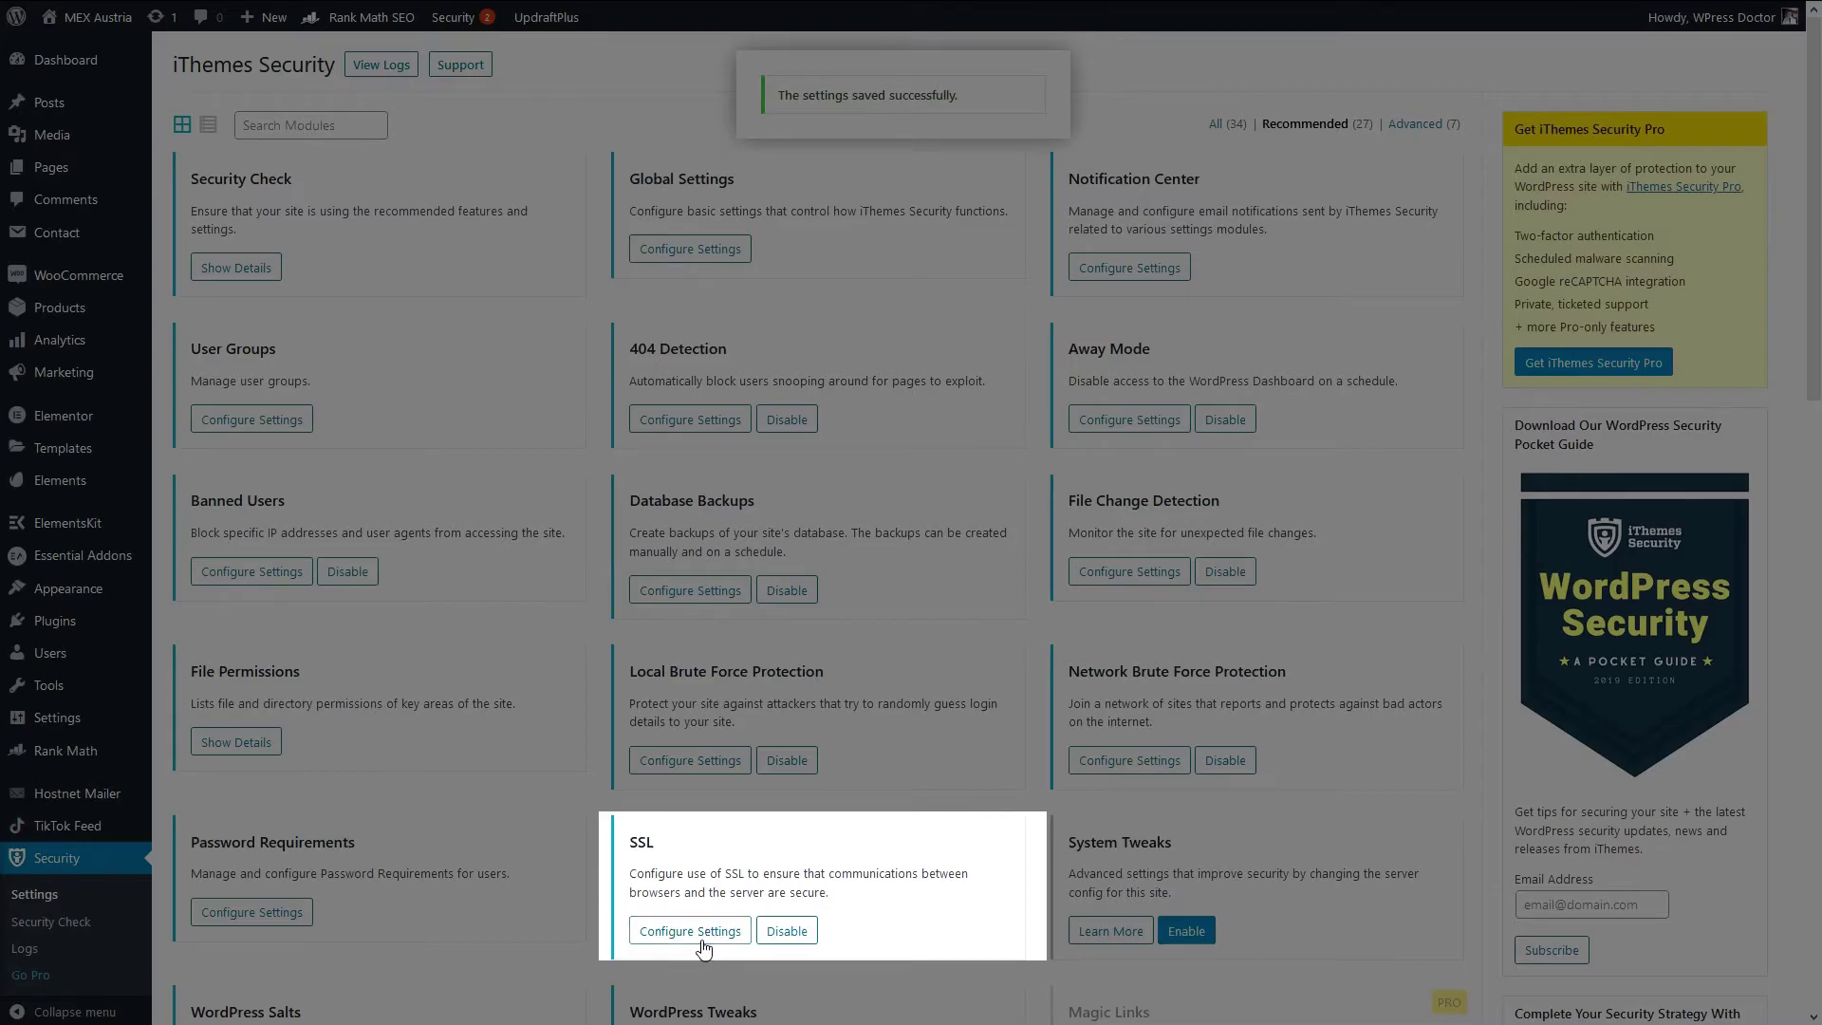
left_click(690, 931)
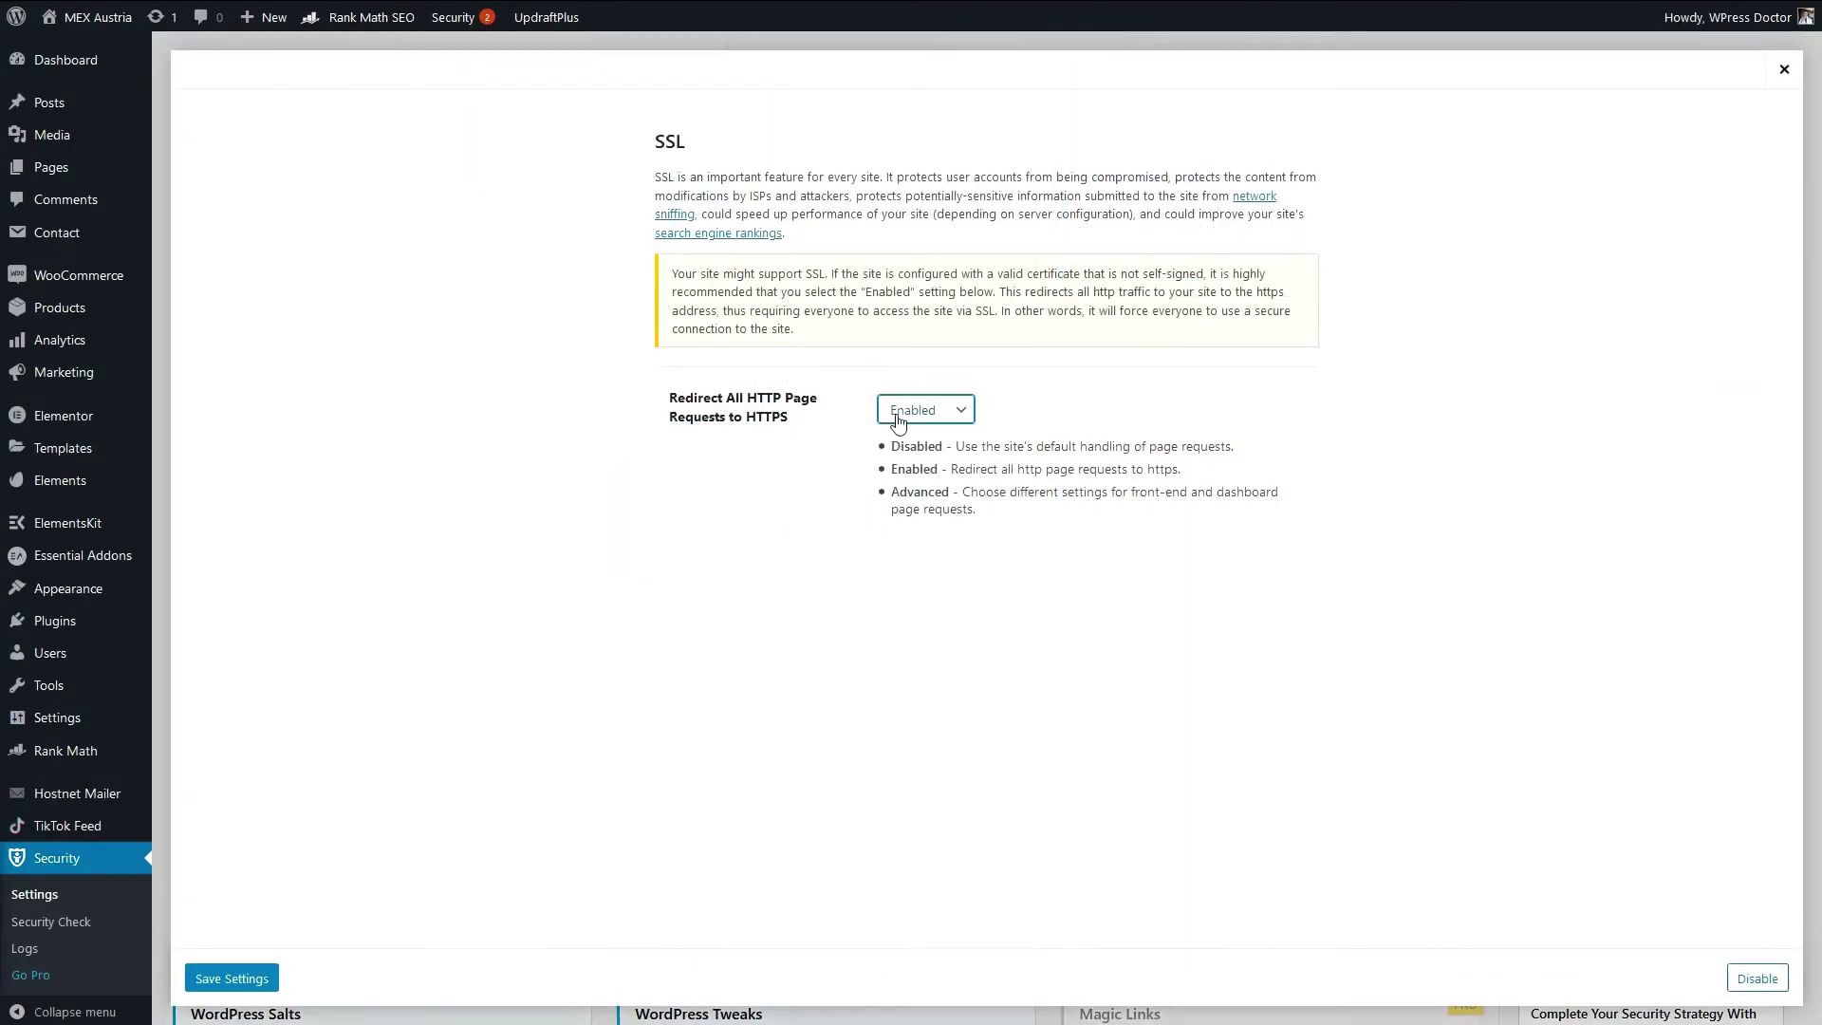
left_click(201, 987)
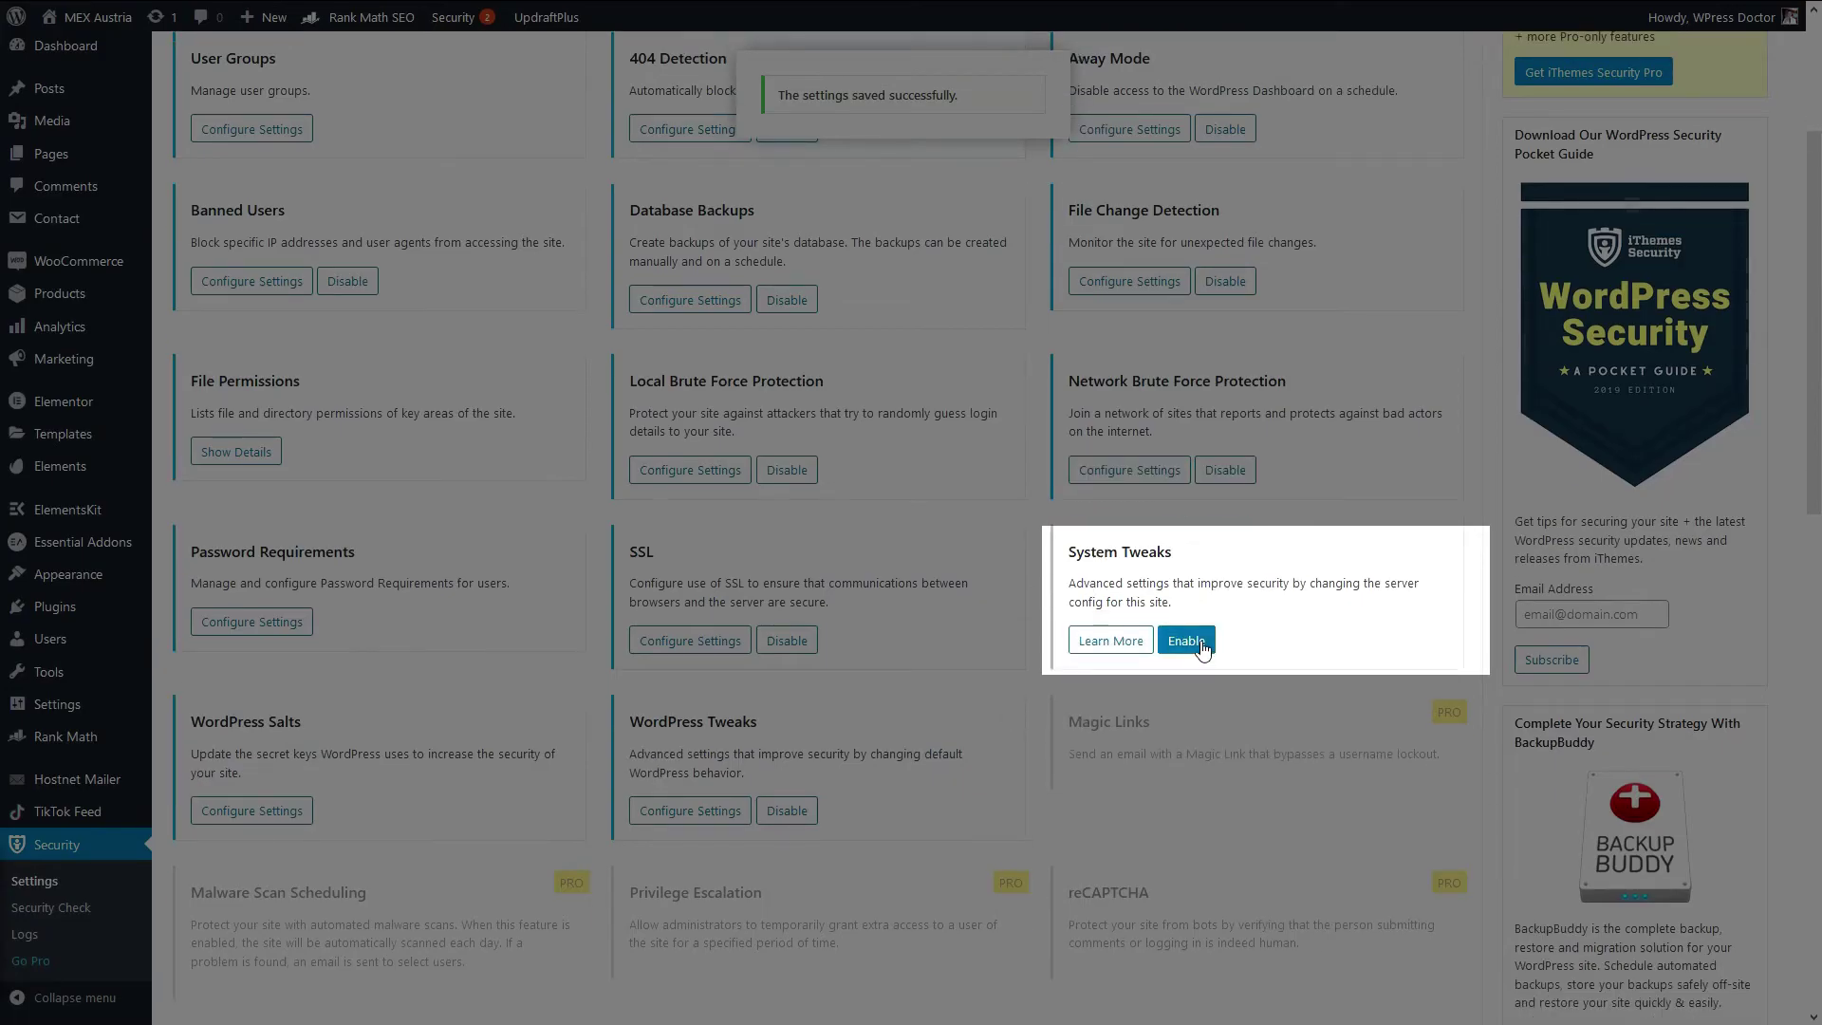
- Enable System Tweaks with directory browsing off and trace/track, query-string, non-English and long-URL filters
left_click(1200, 647)
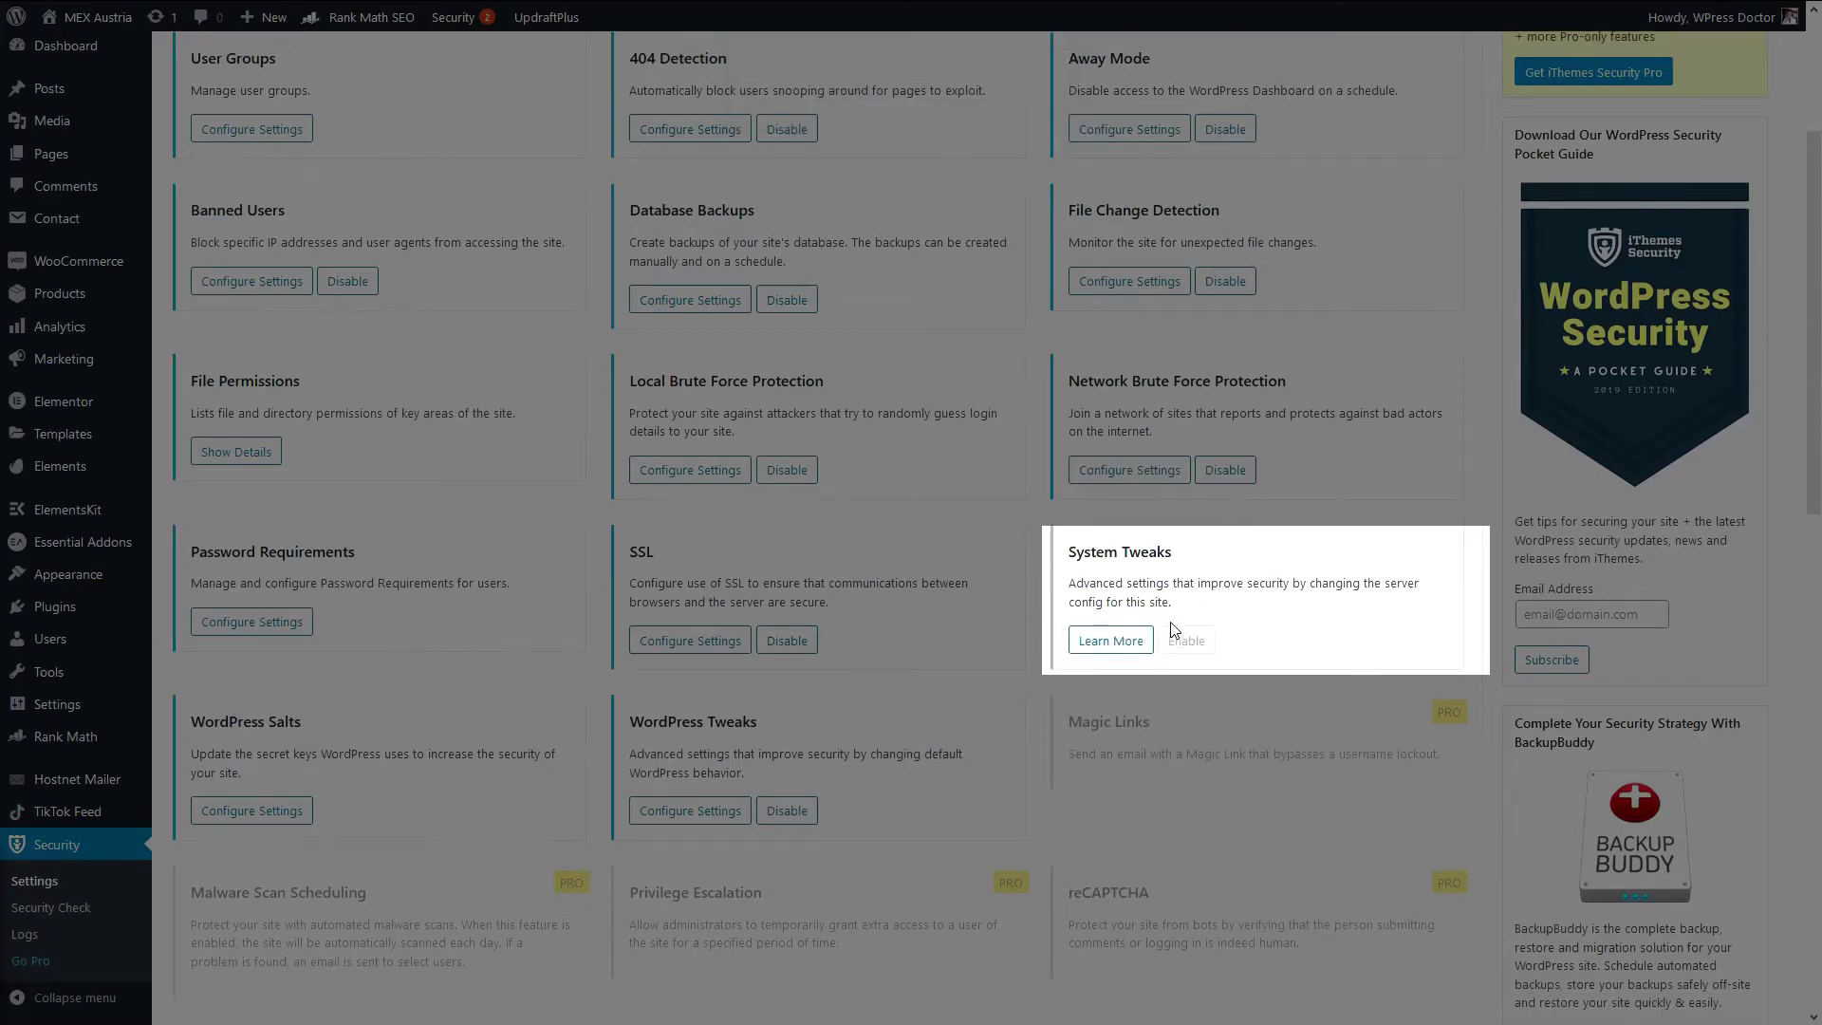
left_click(1143, 645)
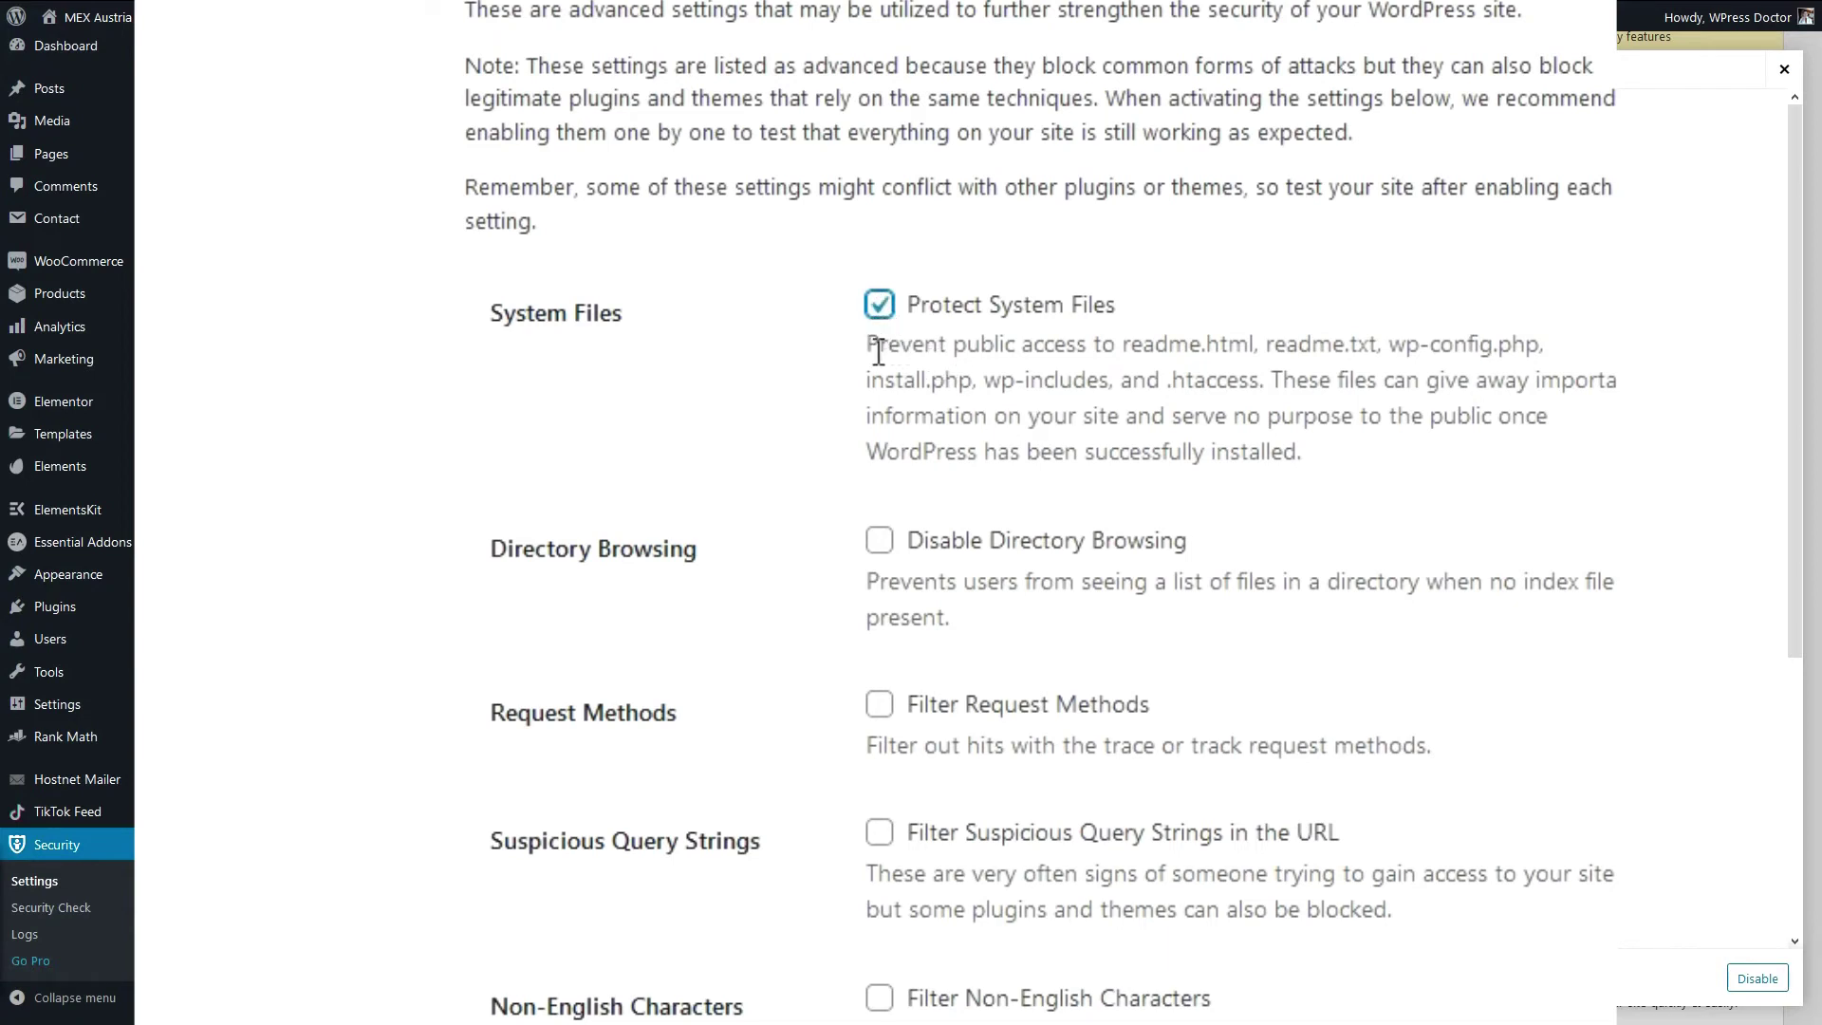
left_click(877, 541)
scroll(864, 776, "down", 3)
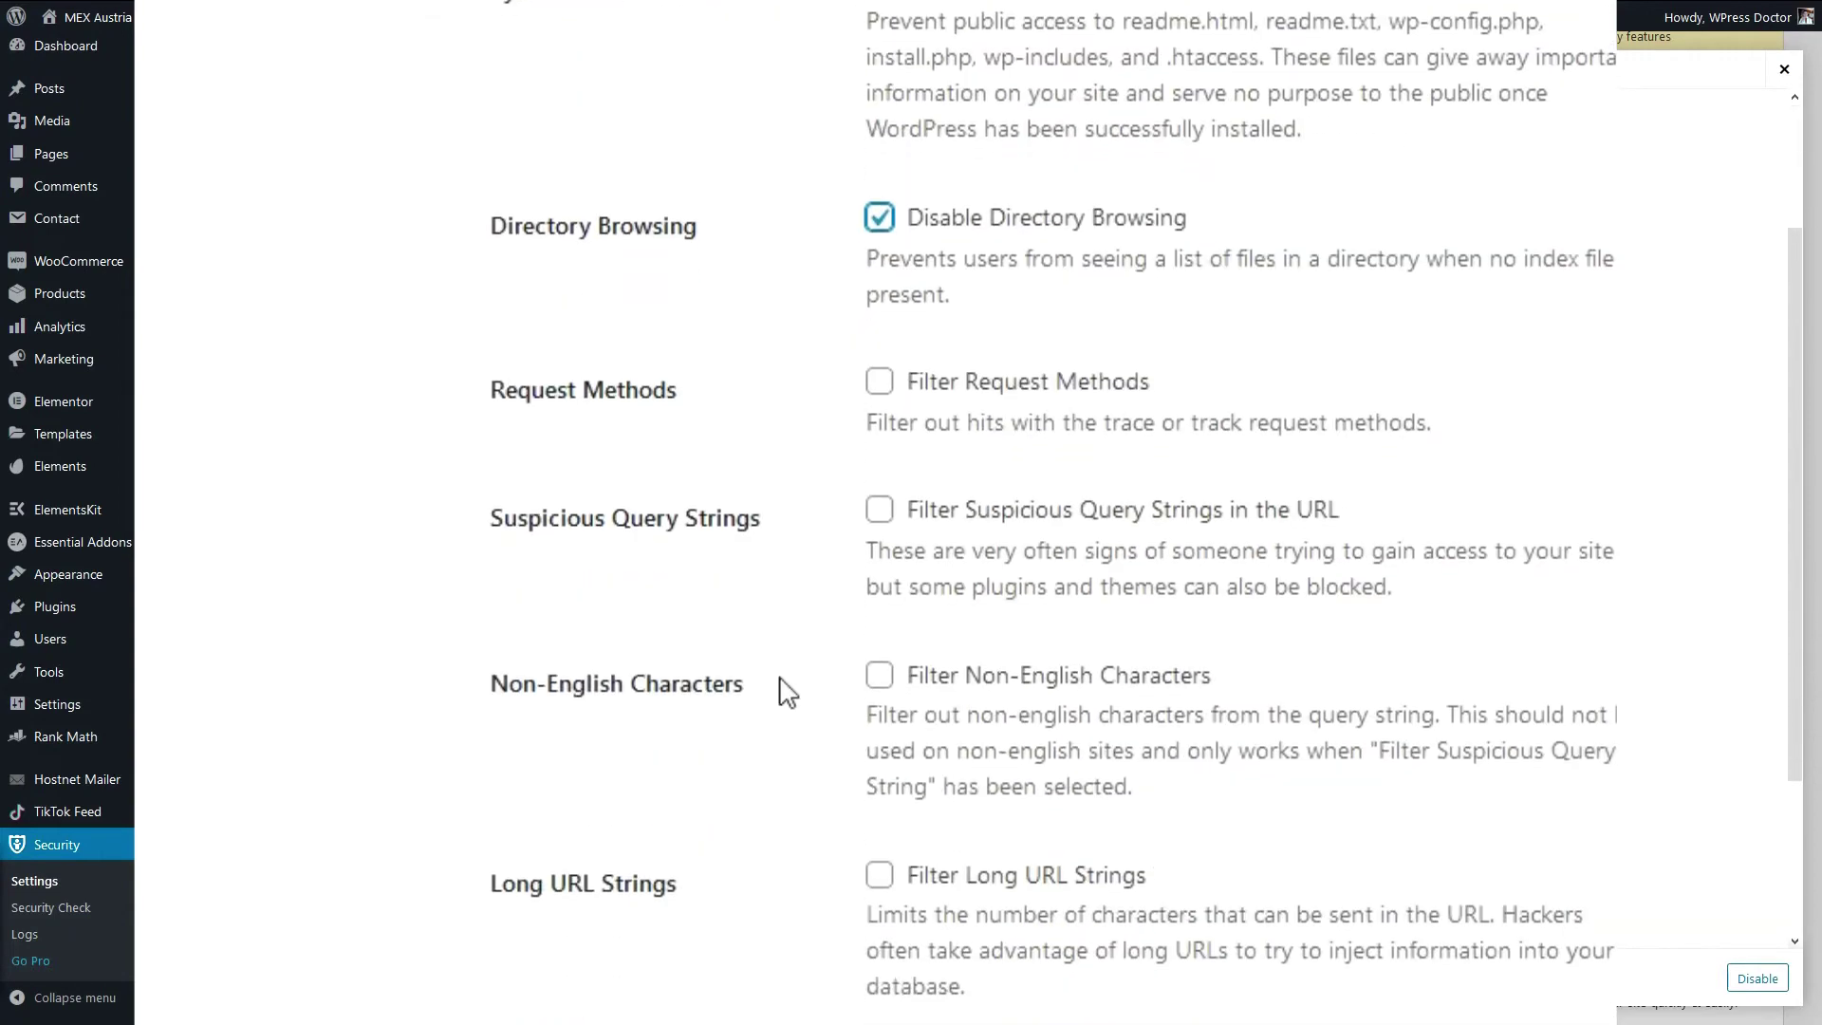
left_click(880, 383)
left_click(880, 511)
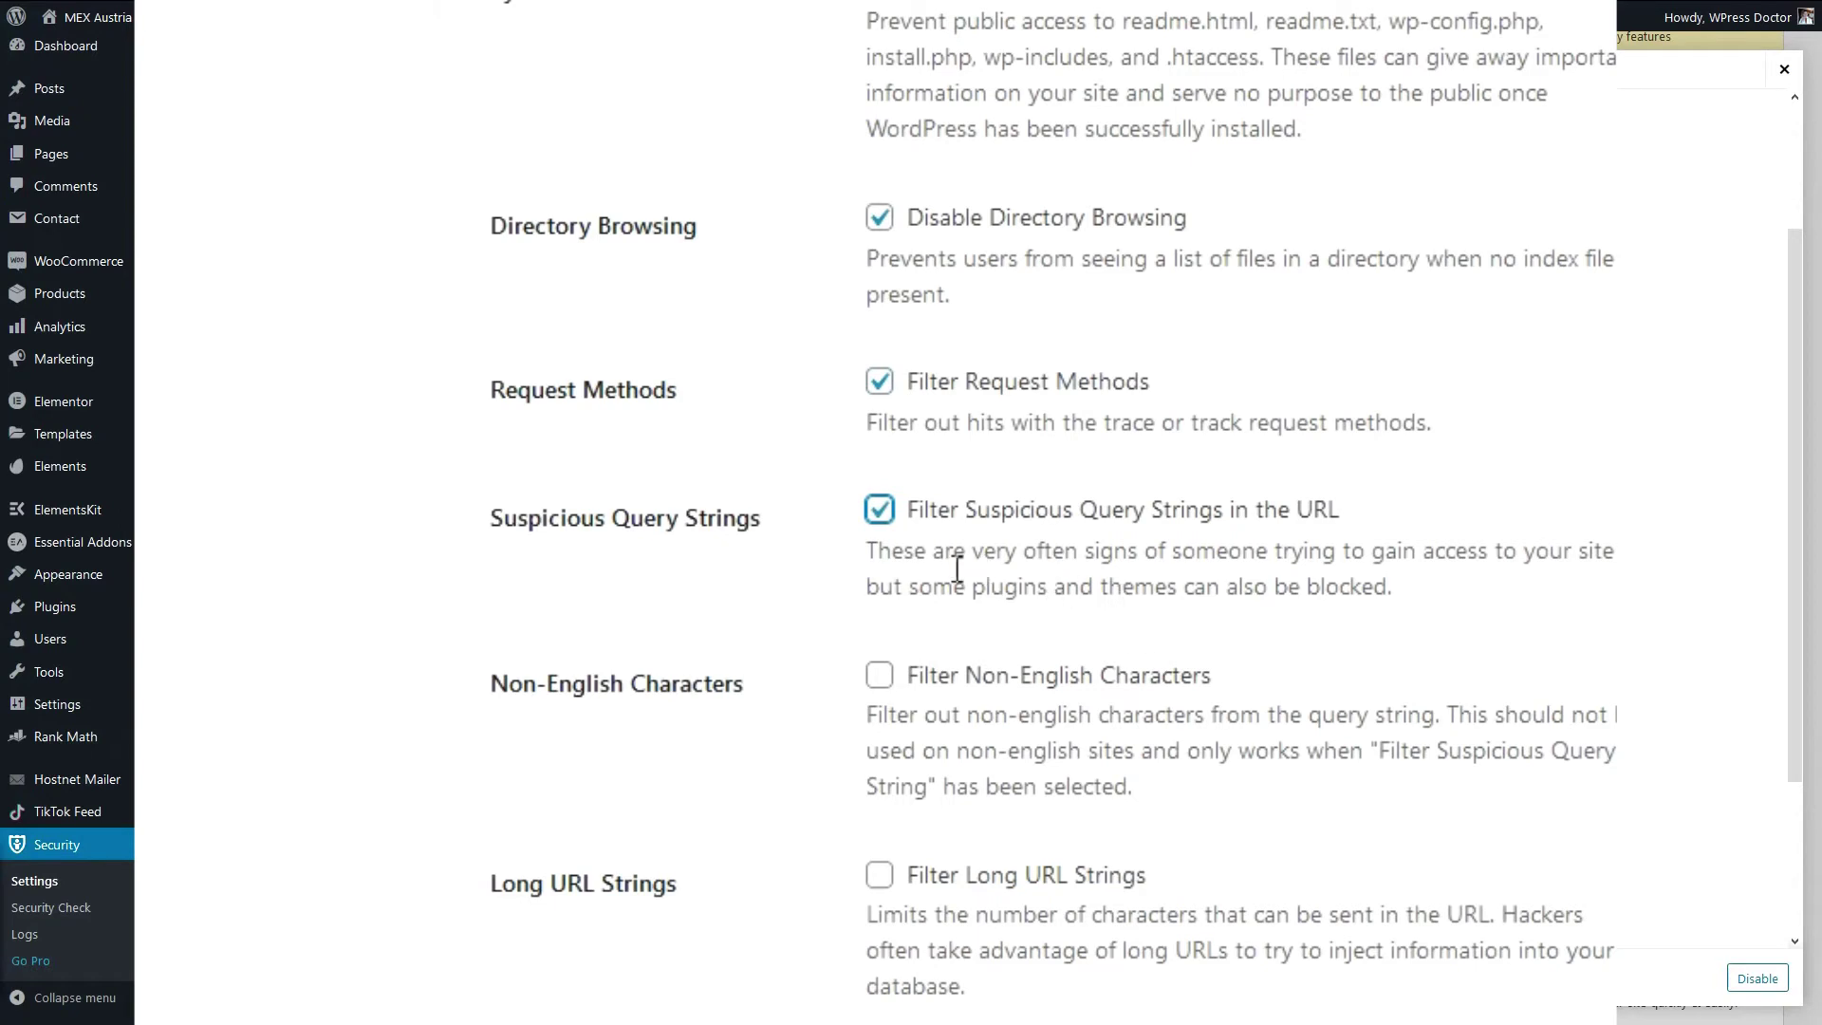
scroll(954, 569, "down", 3)
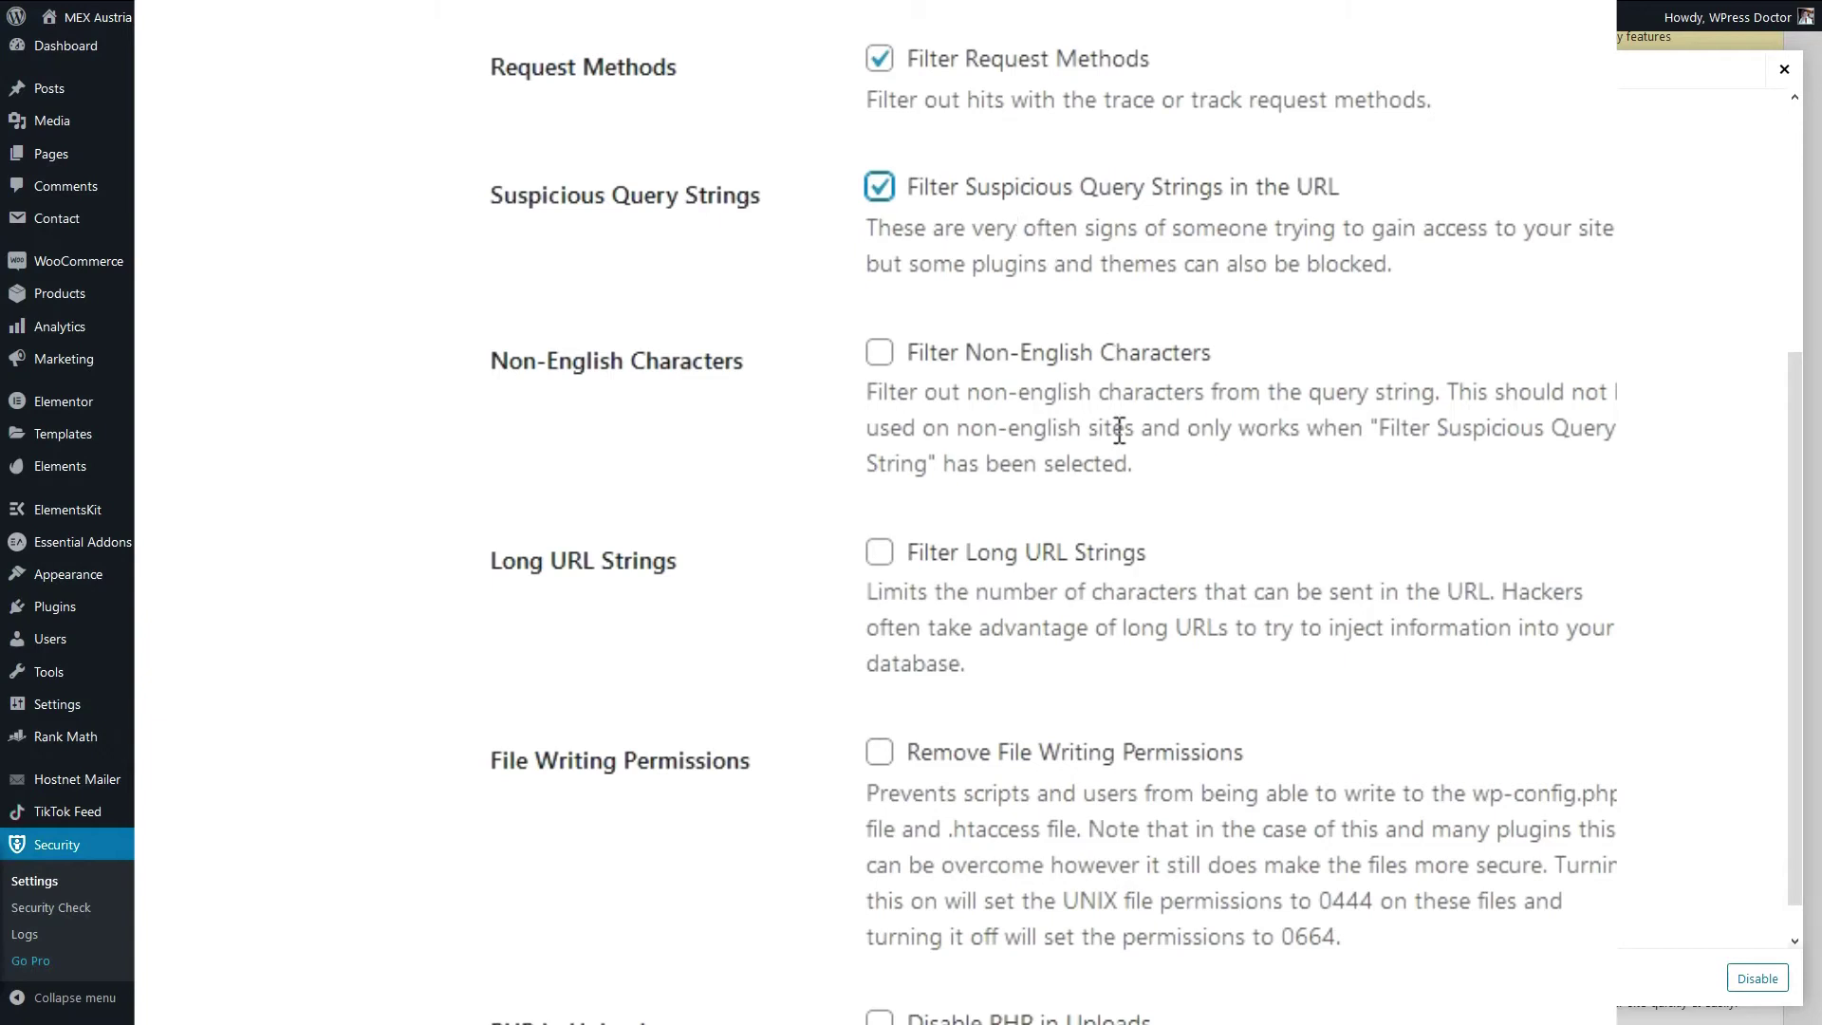
left_click(879, 355)
left_click_drag(909, 357, 1251, 378)
left_click(1203, 446)
scroll(1048, 676, "down", 1)
left_click(879, 480)
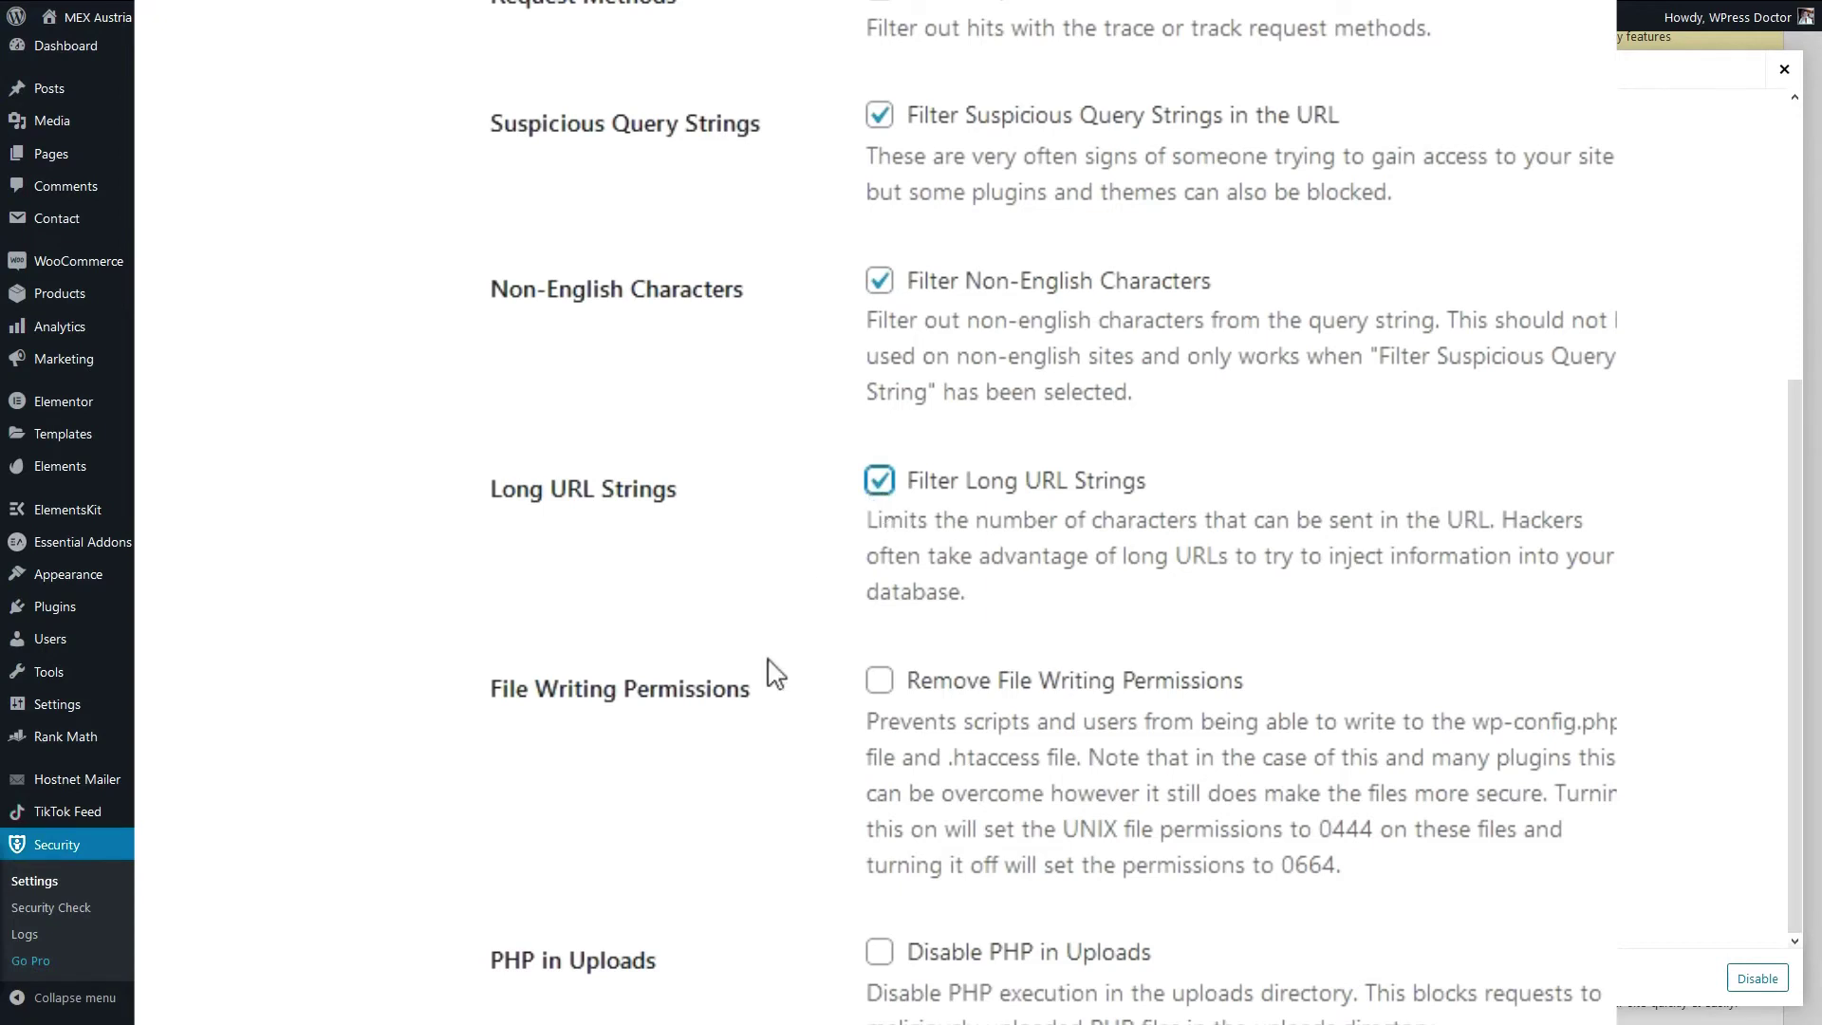
- Remove config file-writing permissions, disable PHP in uploads, plugins and themes, and save
left_click(882, 685)
left_click(879, 953)
scroll(1082, 1005, "down", 4)
left_click(866, 704)
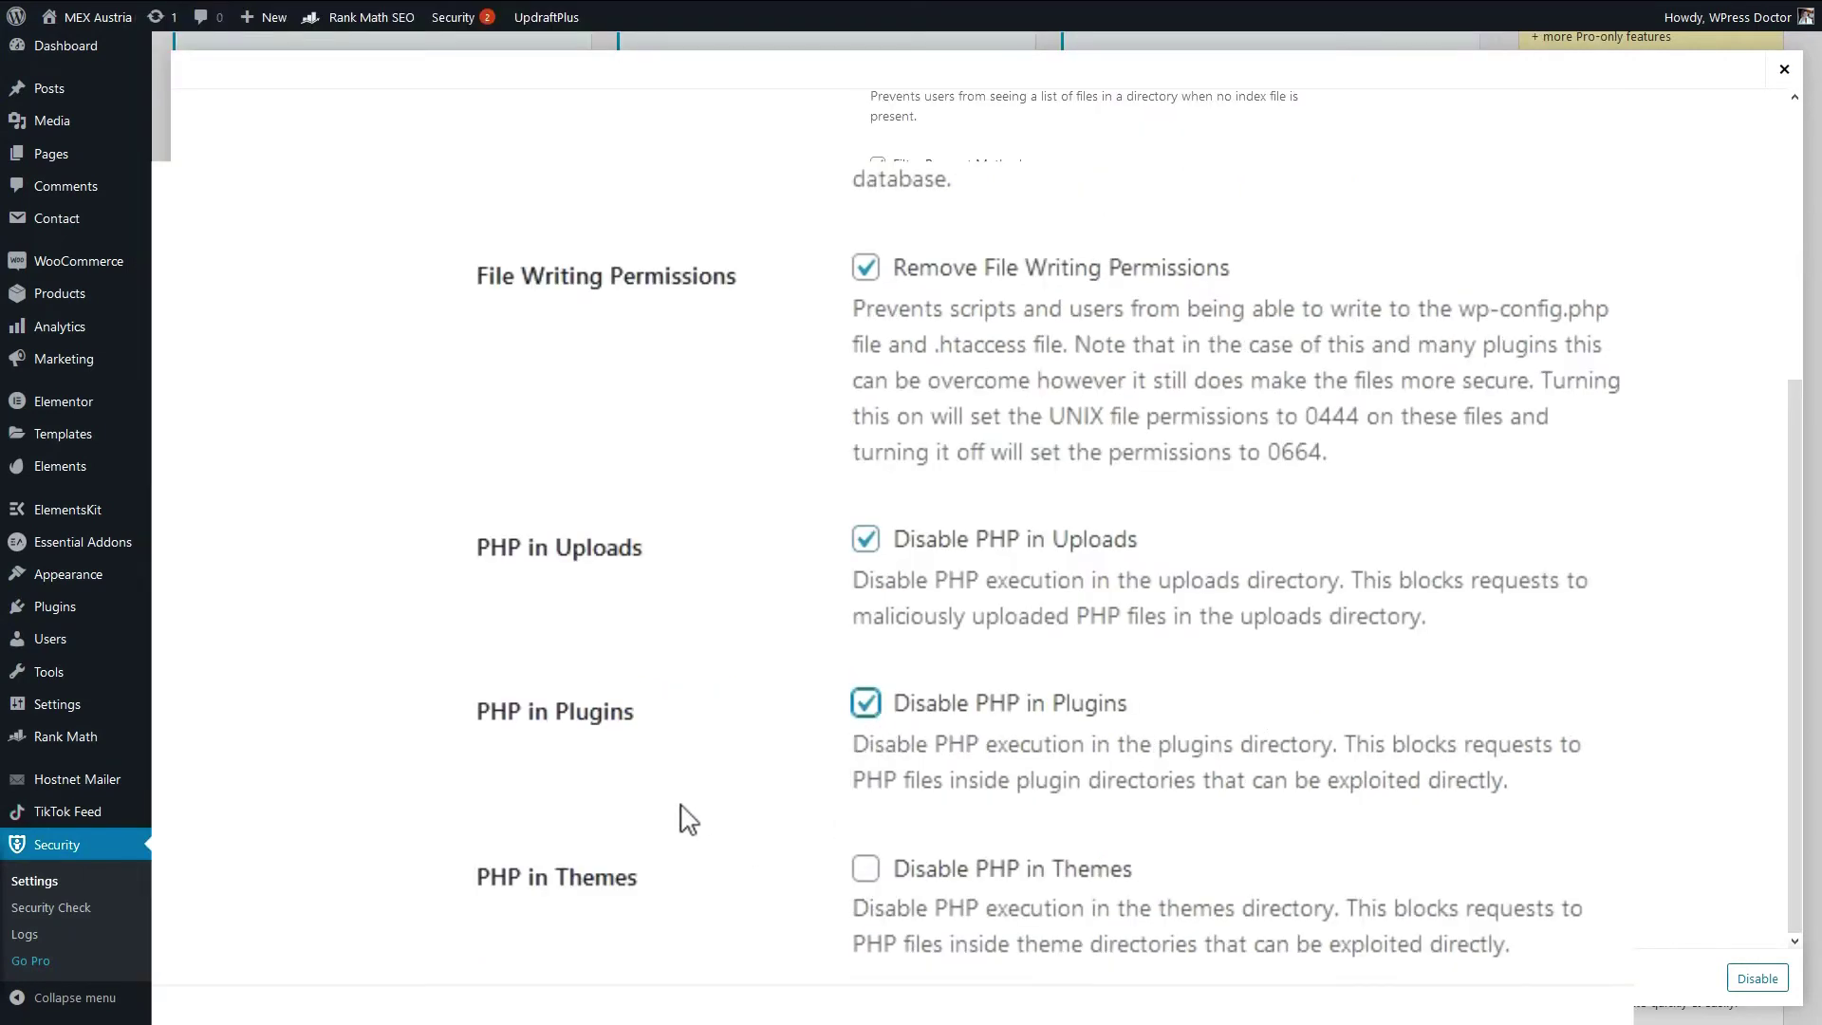
left_click(859, 873)
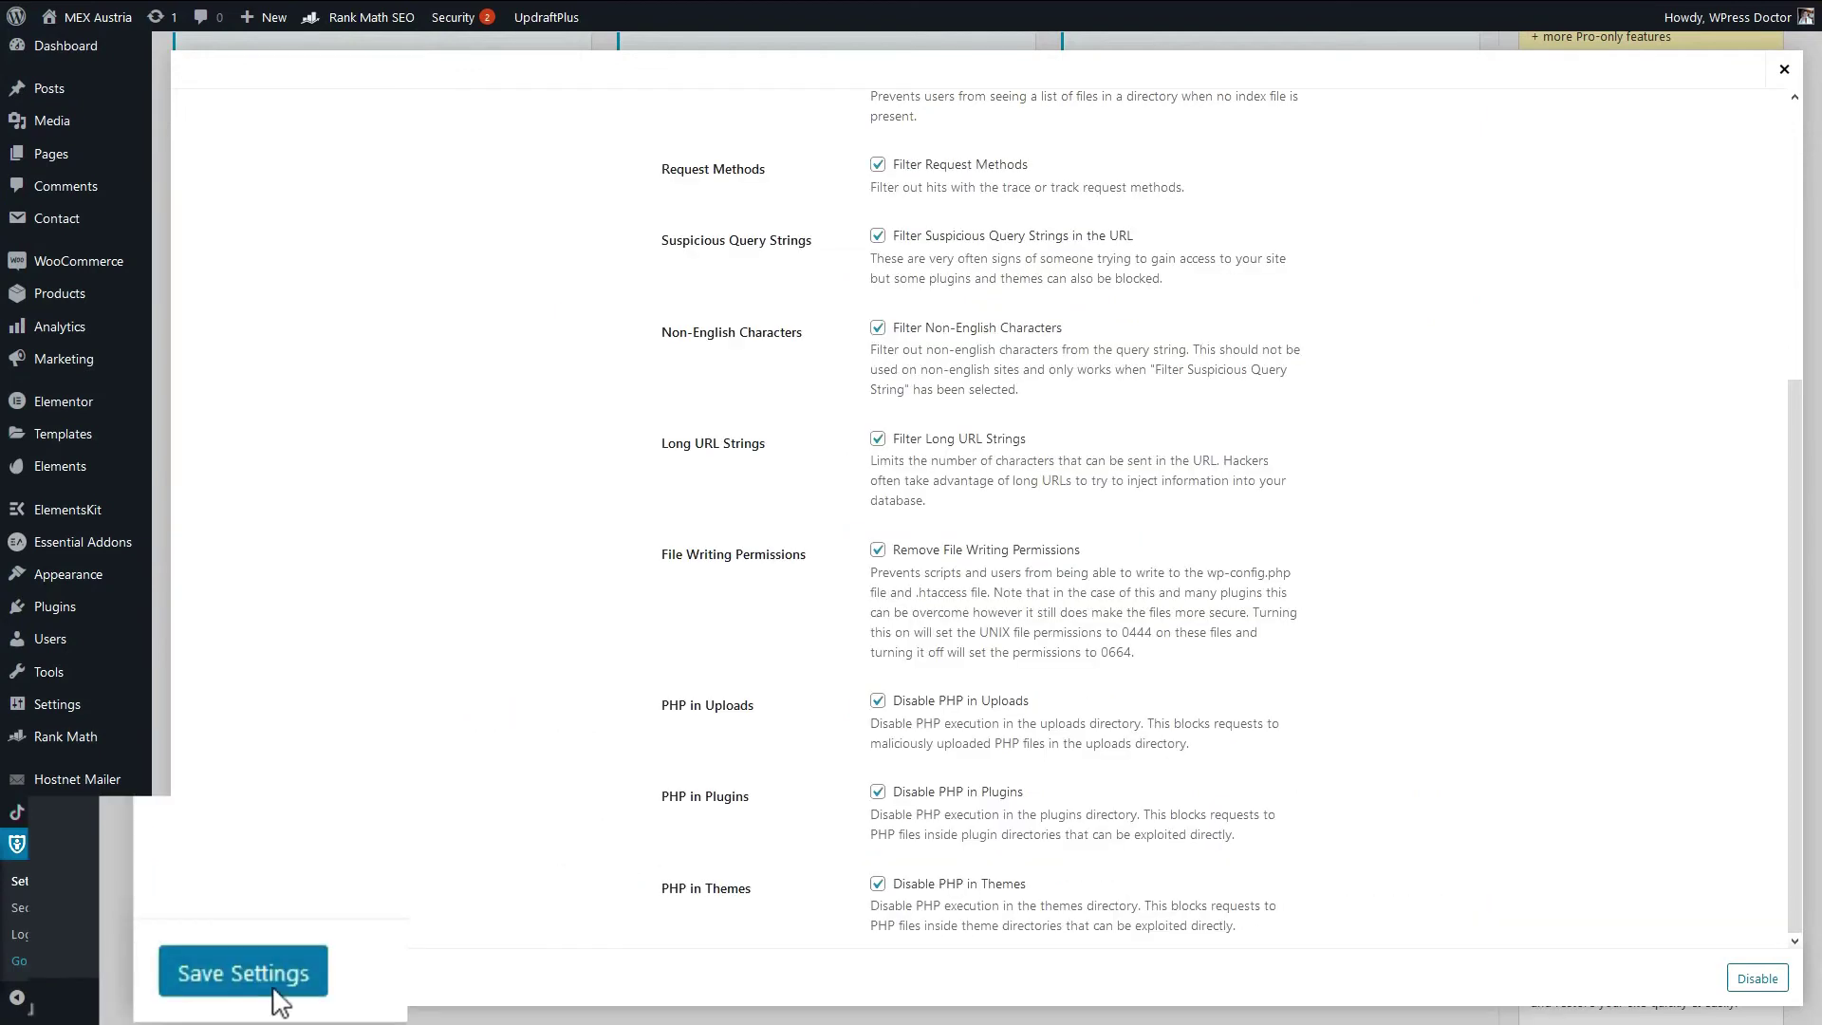
left_click(273, 986)
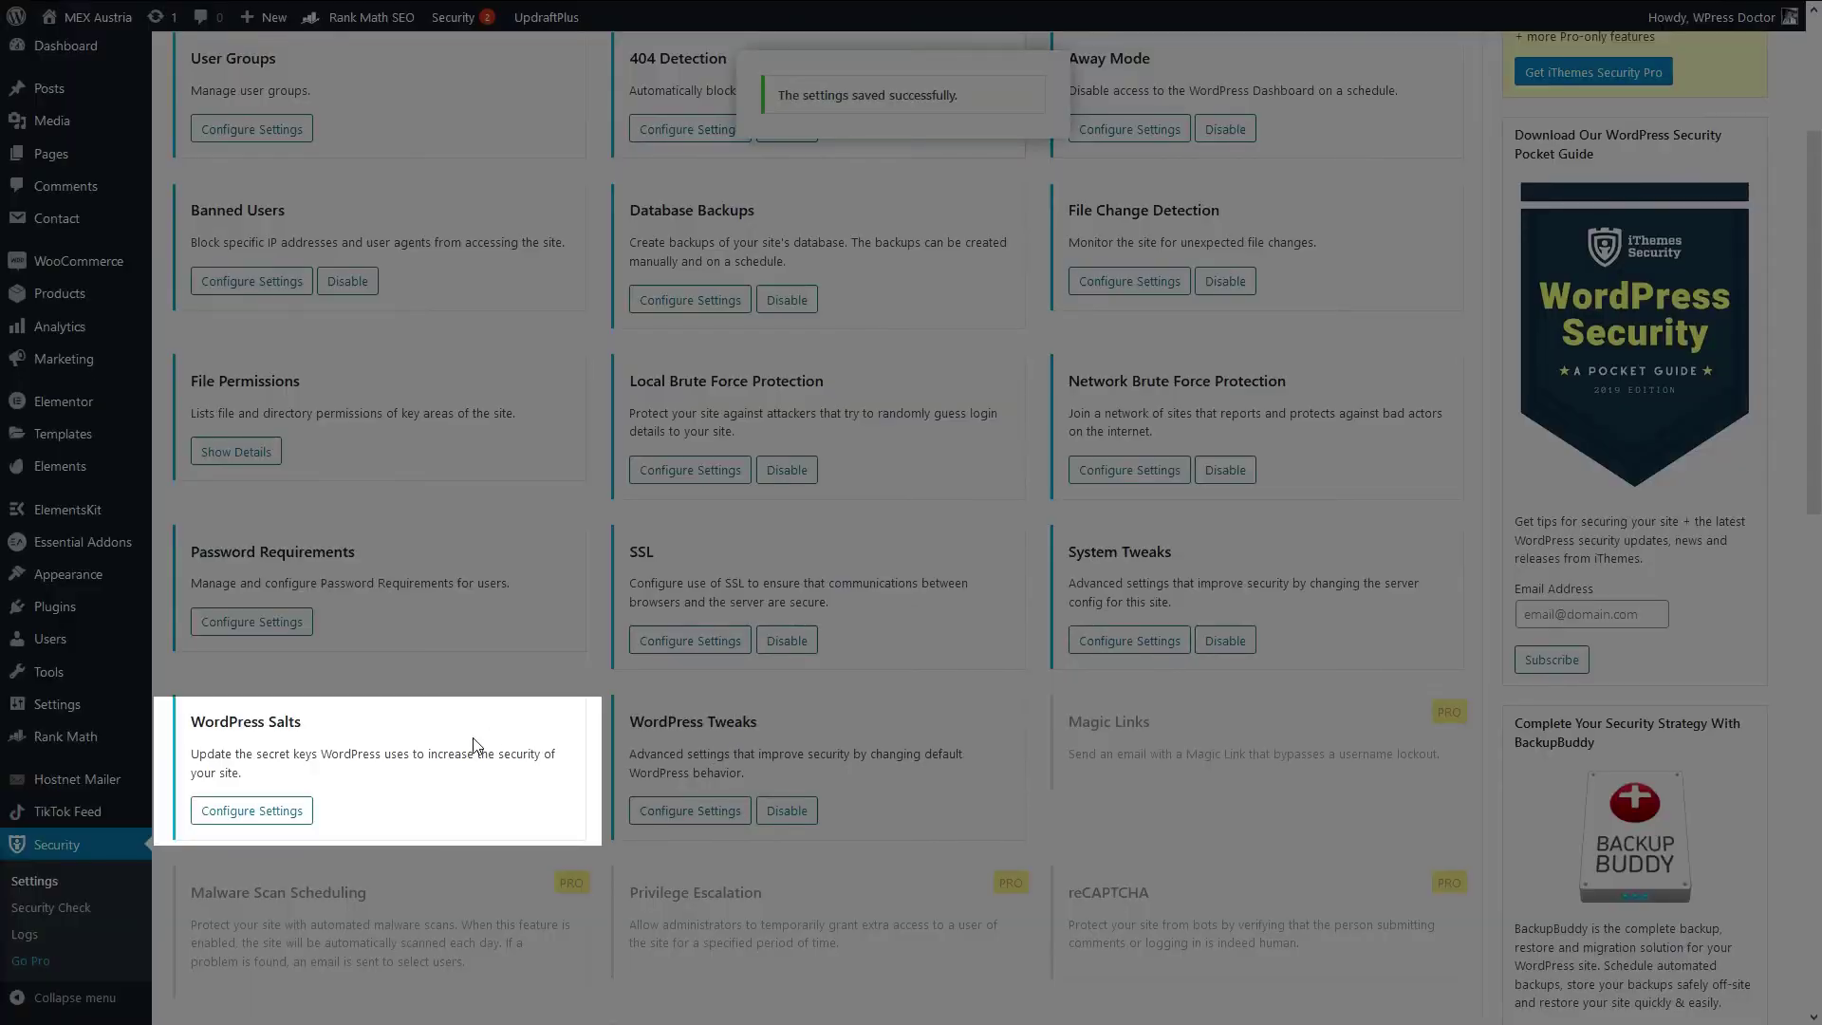
- Regenerate the WordPress salts from the WordPress Salts settings and save
left_click(300, 817)
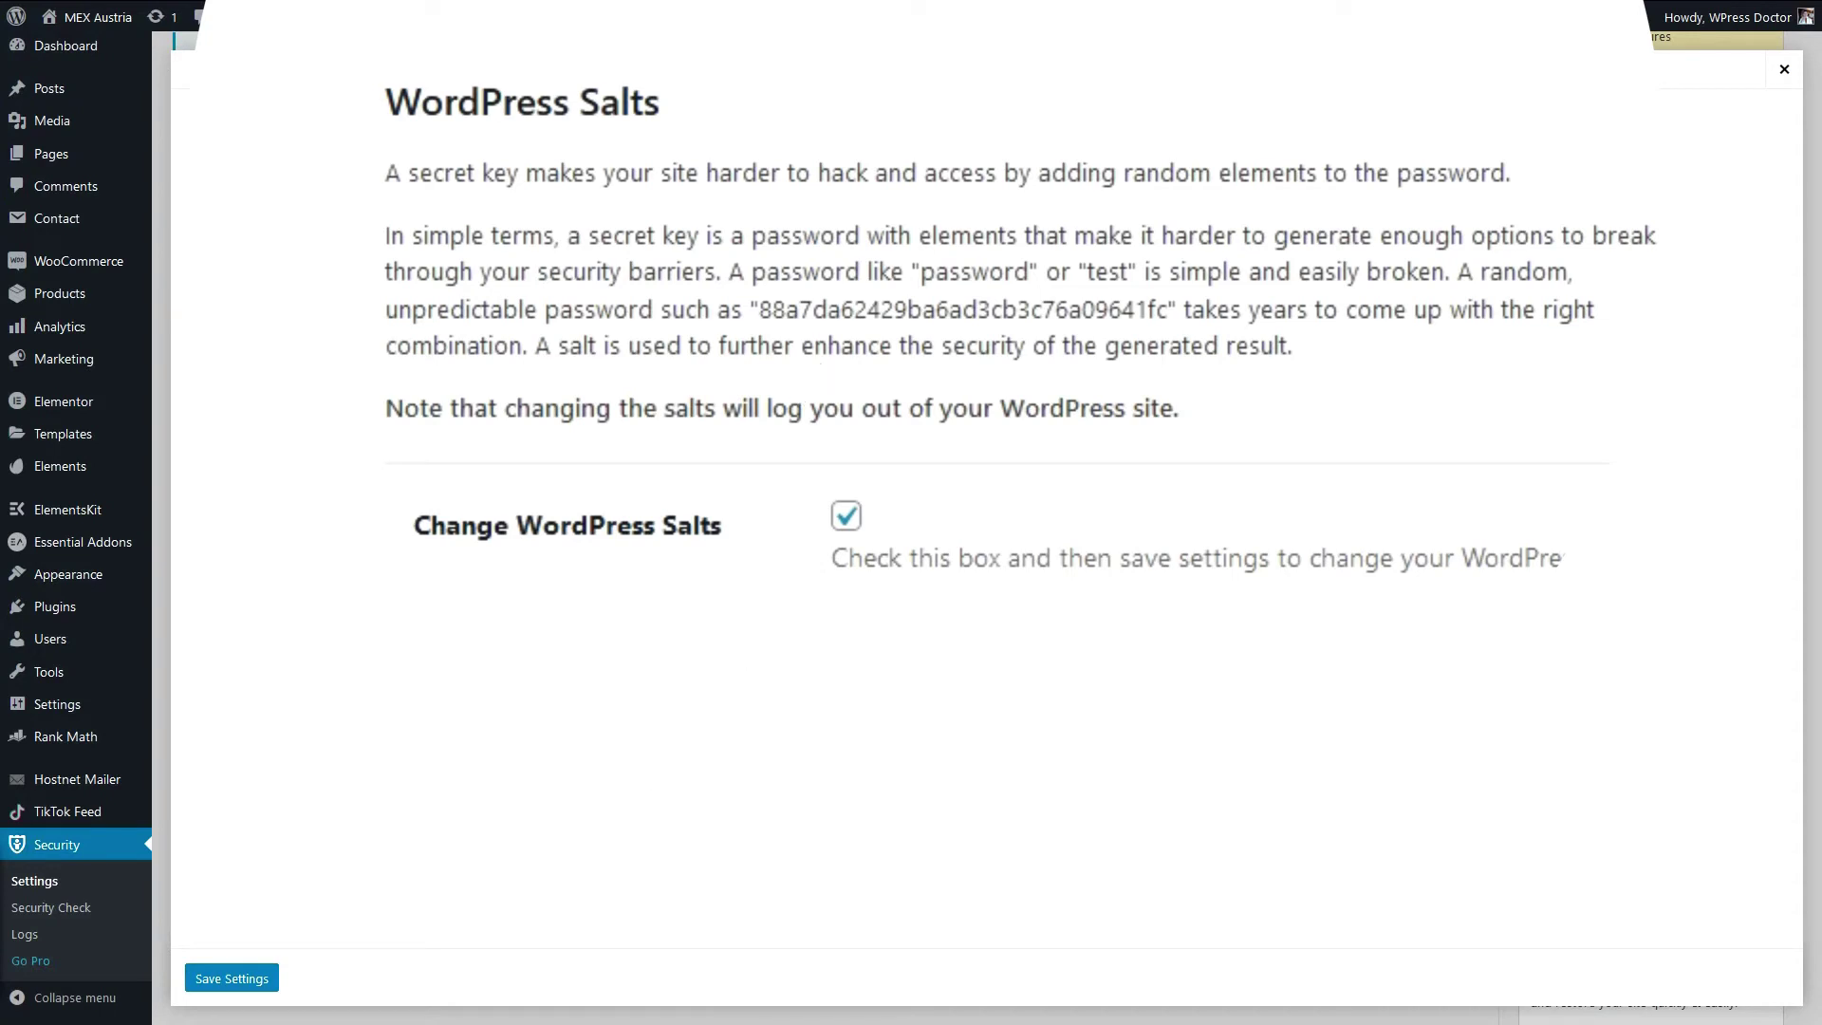
left_click(263, 980)
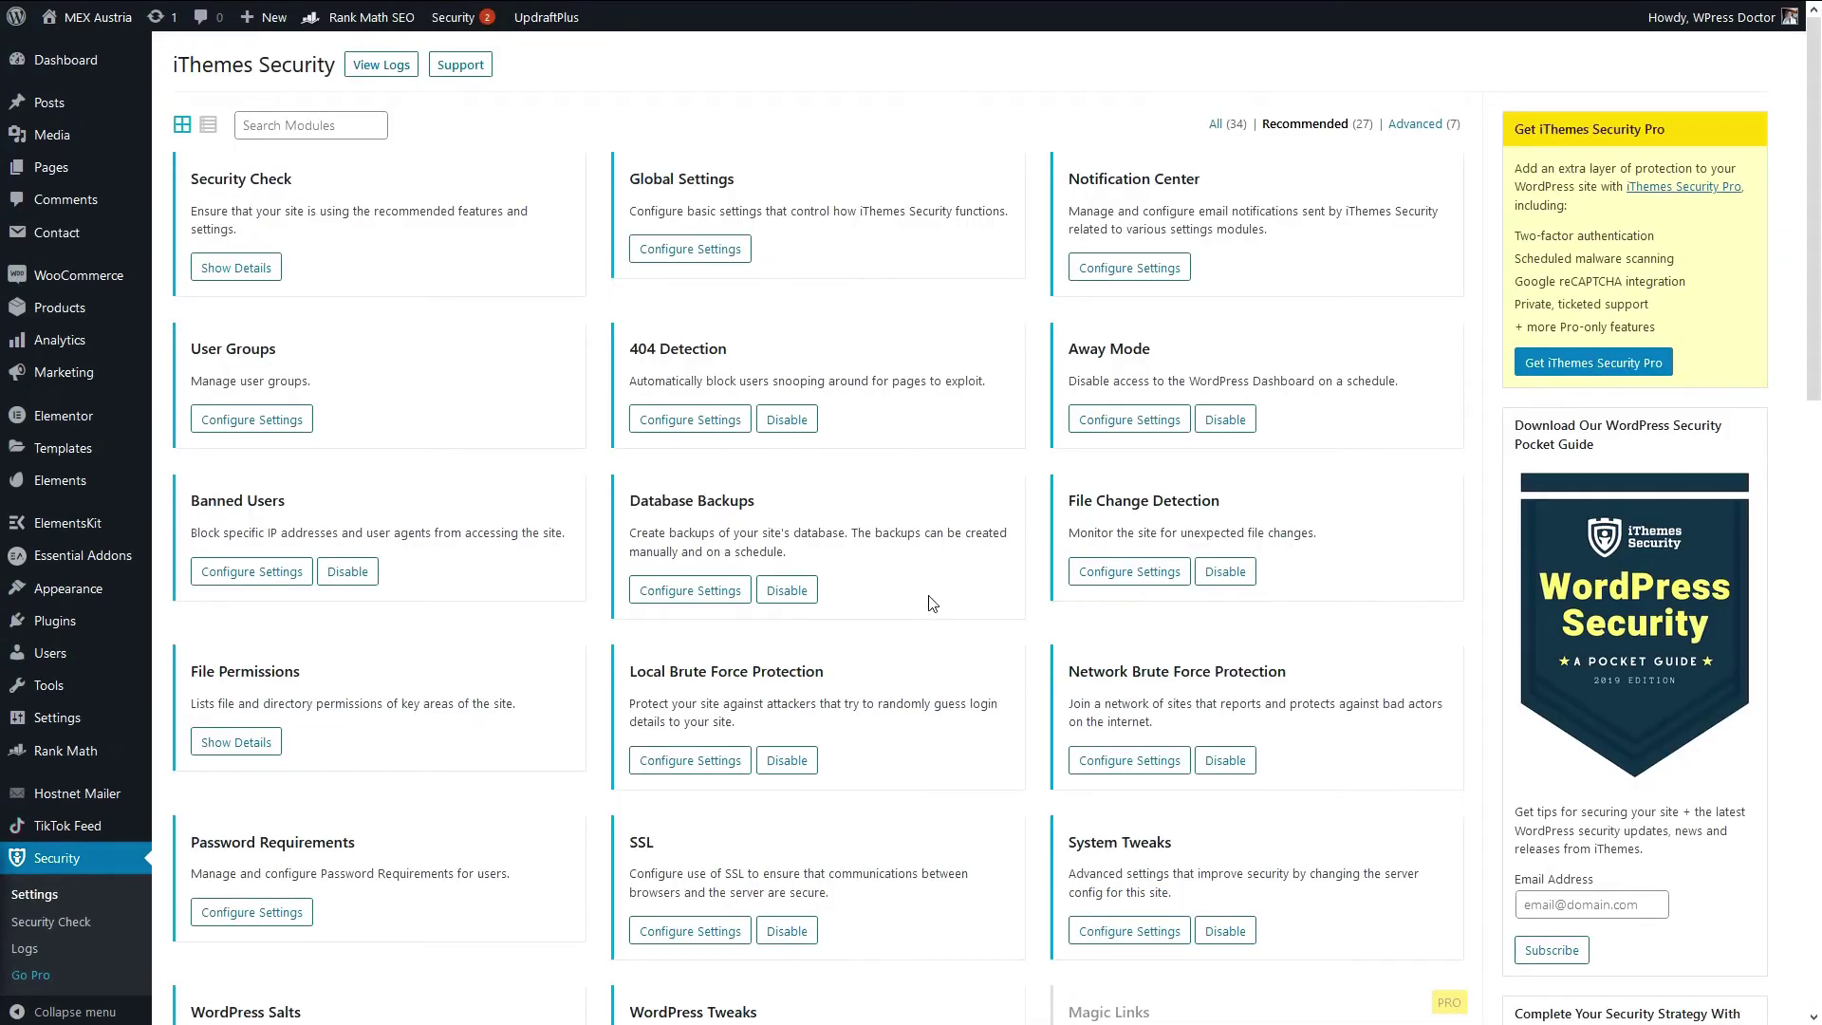
scroll(933, 604, "down", 2)
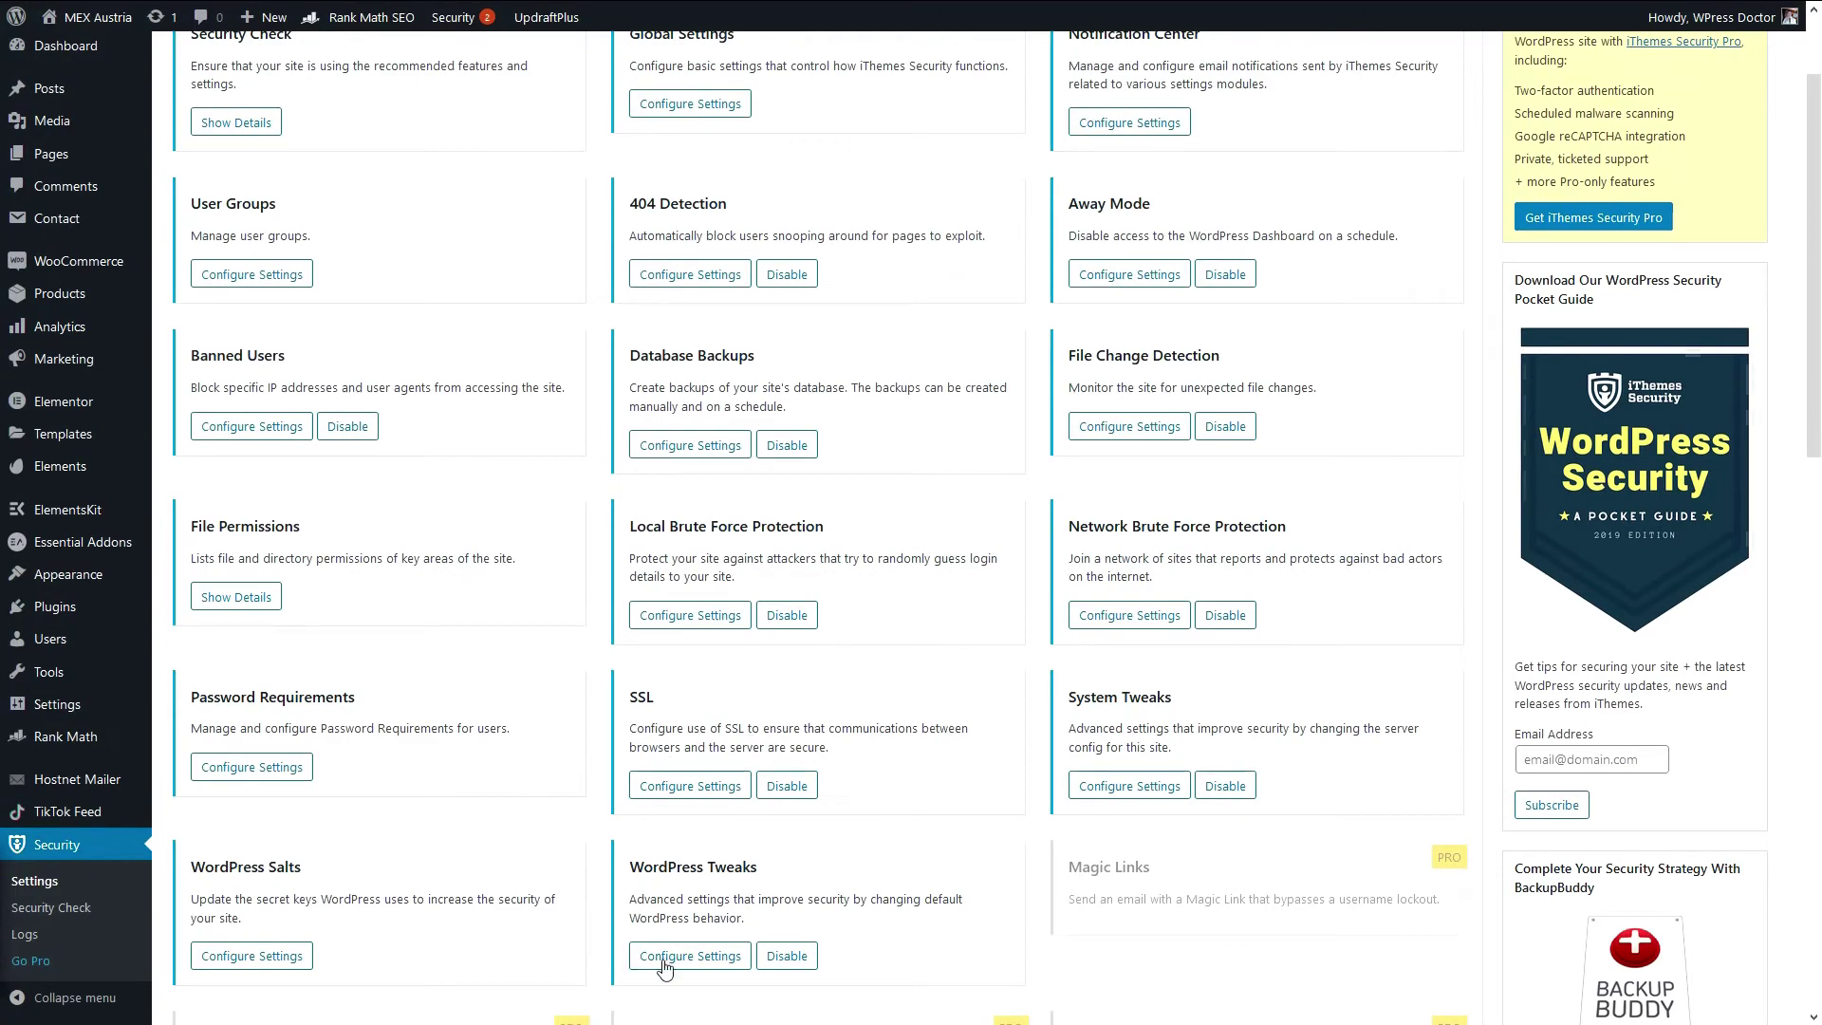
- In WordPress Tweaks, remove the Windows Live Writer and RSD headers and reduce comment spam
left_click(669, 965)
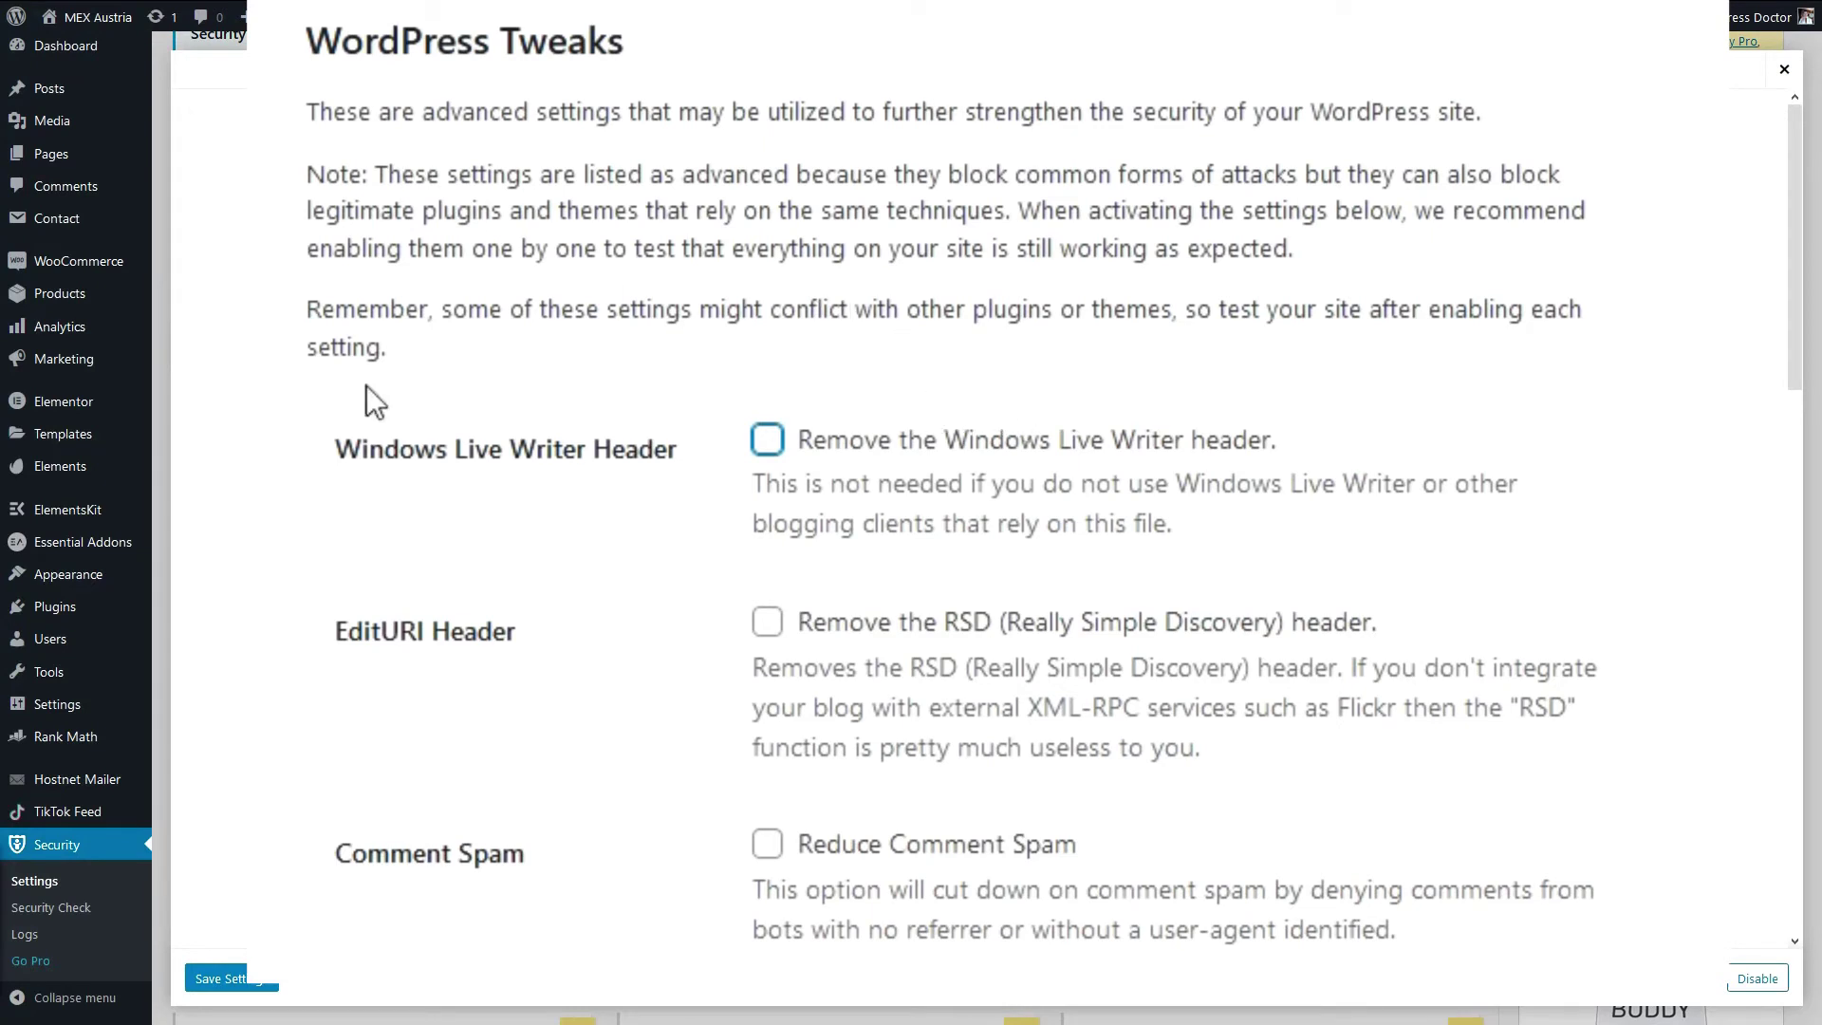
left_click(773, 446)
left_click_drag(1175, 484, 1423, 491)
left_click(1401, 478)
left_click_drag(1186, 525, 1177, 486)
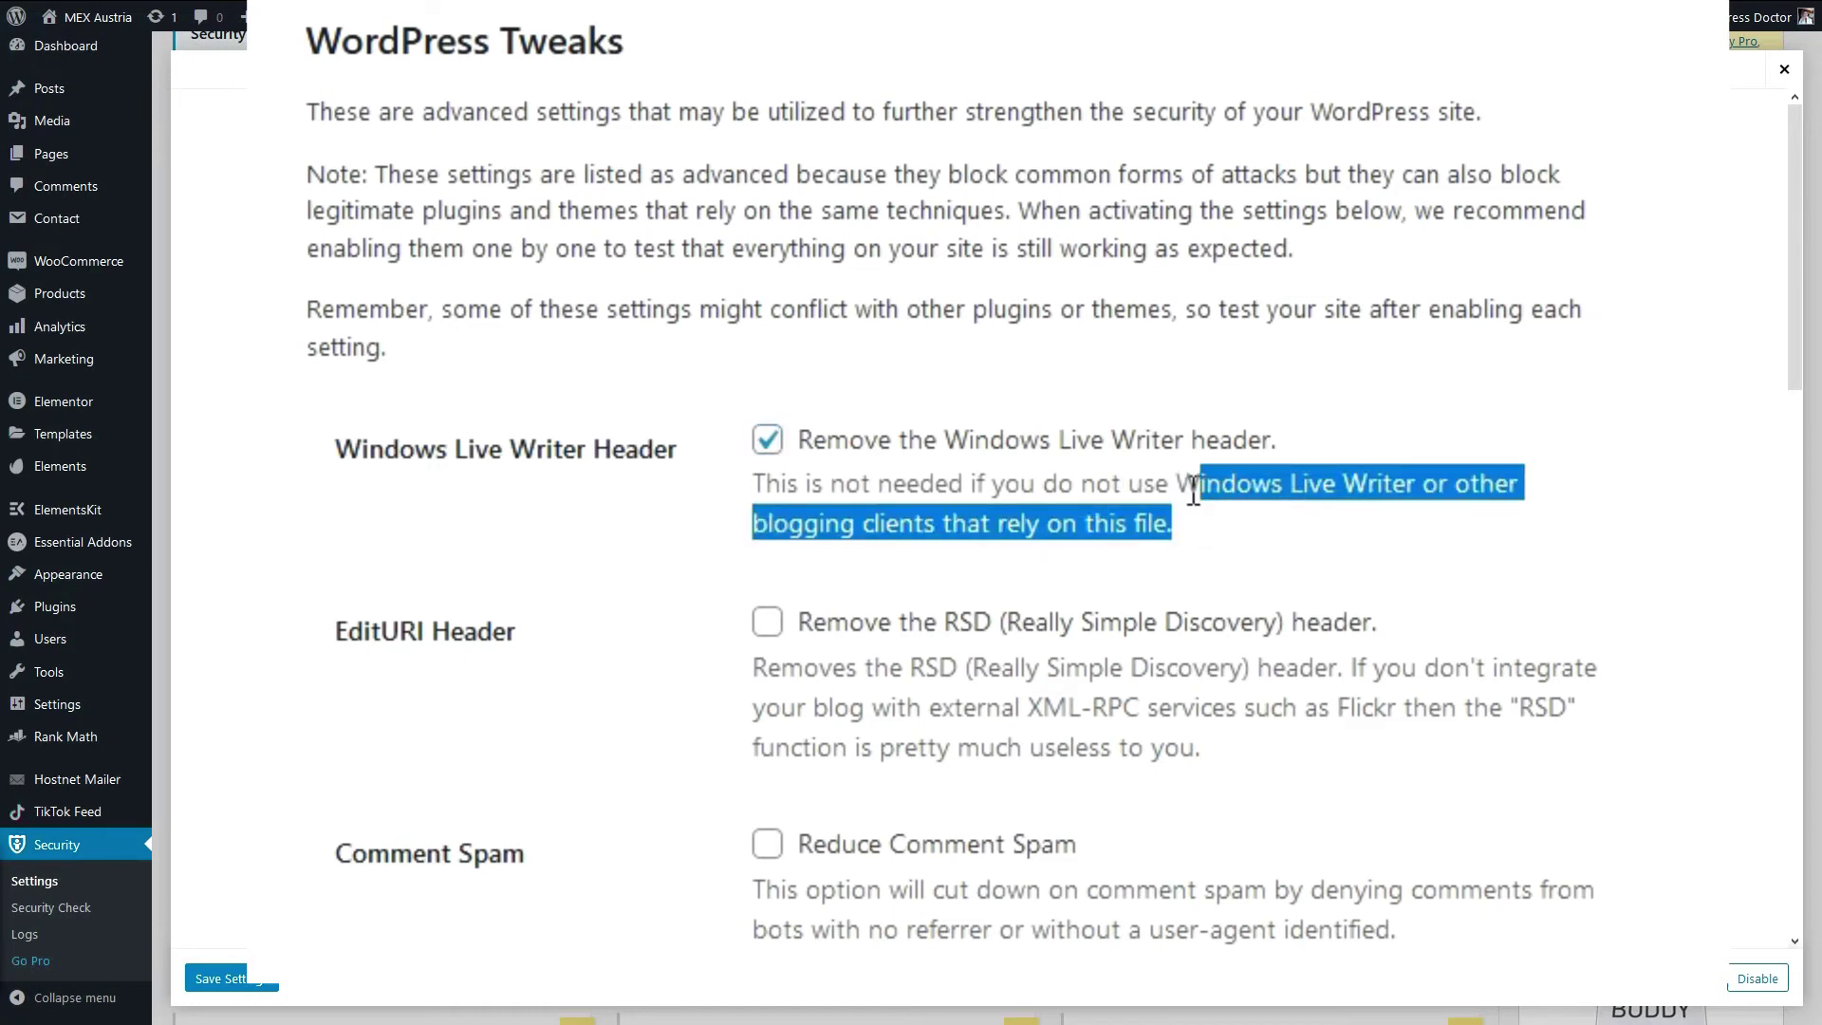
left_click(1172, 489)
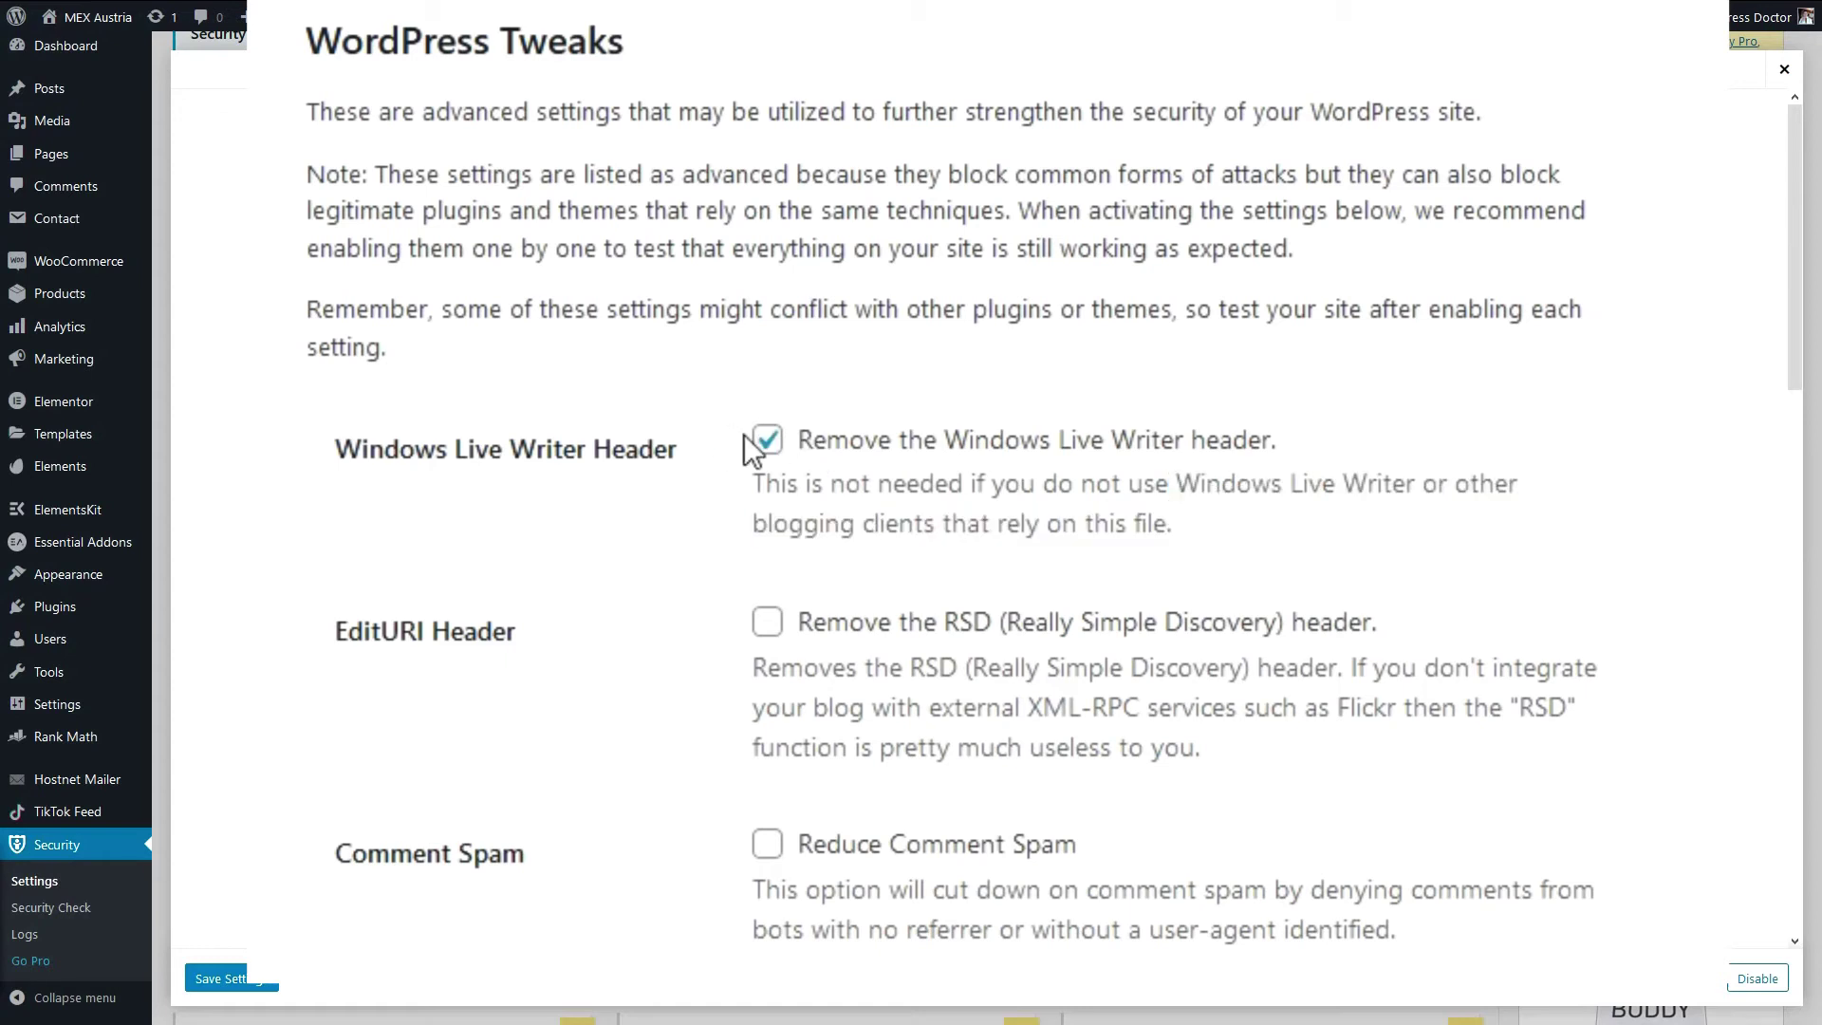
left_click(766, 621)
scroll(502, 849, "down", 4)
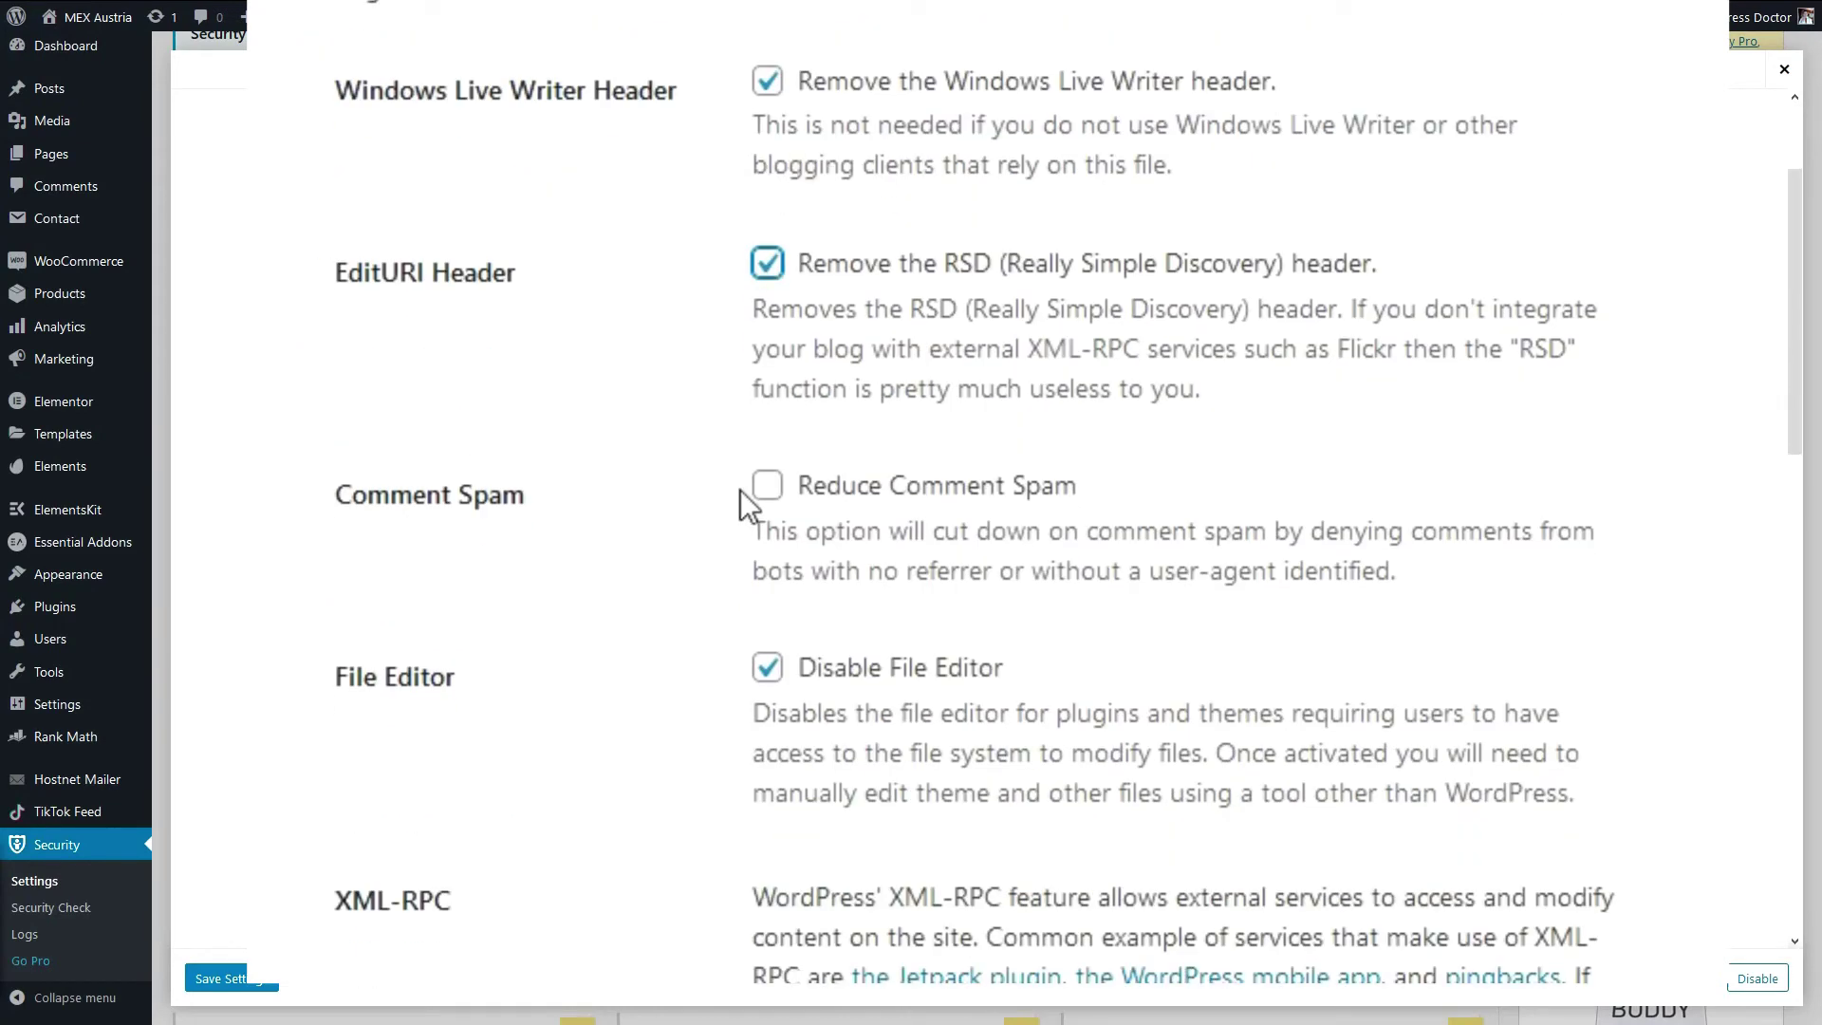
left_click_drag(1283, 351, 1438, 358)
left_click(1439, 358)
left_click(766, 488)
- Set the XML-RPC option to 'Disable XML-RPC (recommended)'
scroll(633, 707, "down", 4)
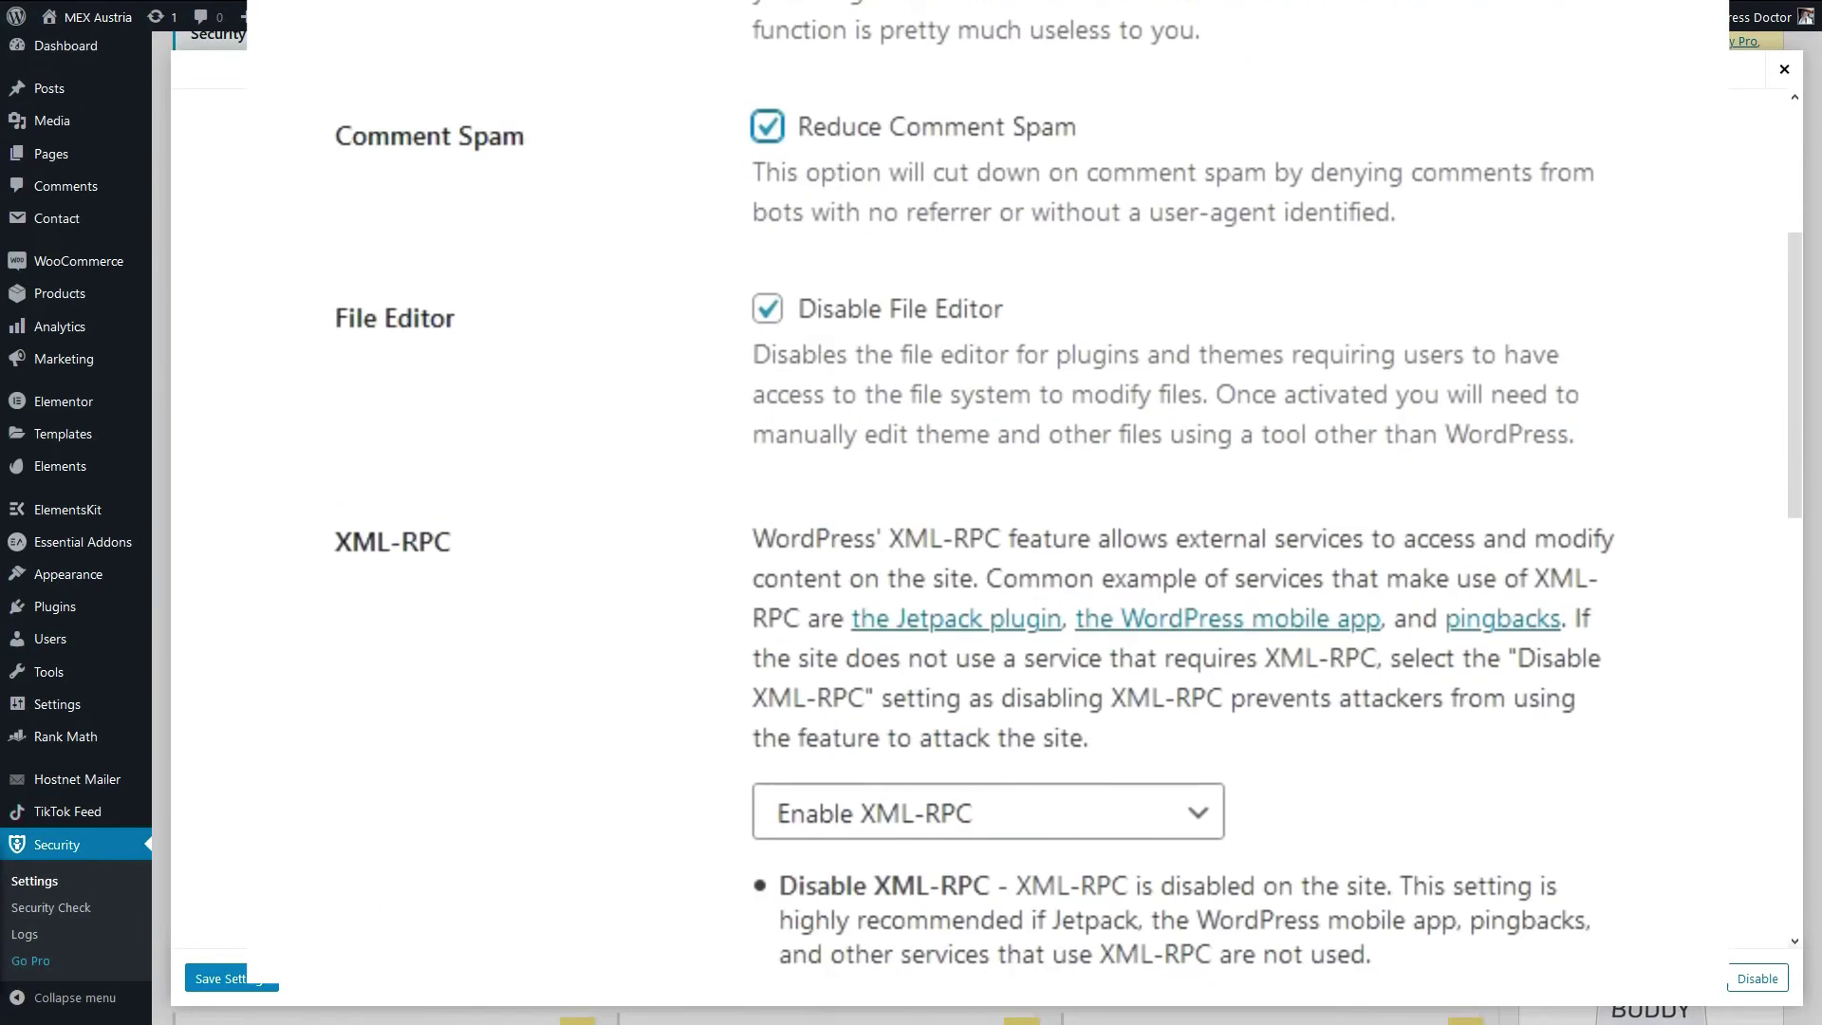
mouse_move(121, 584)
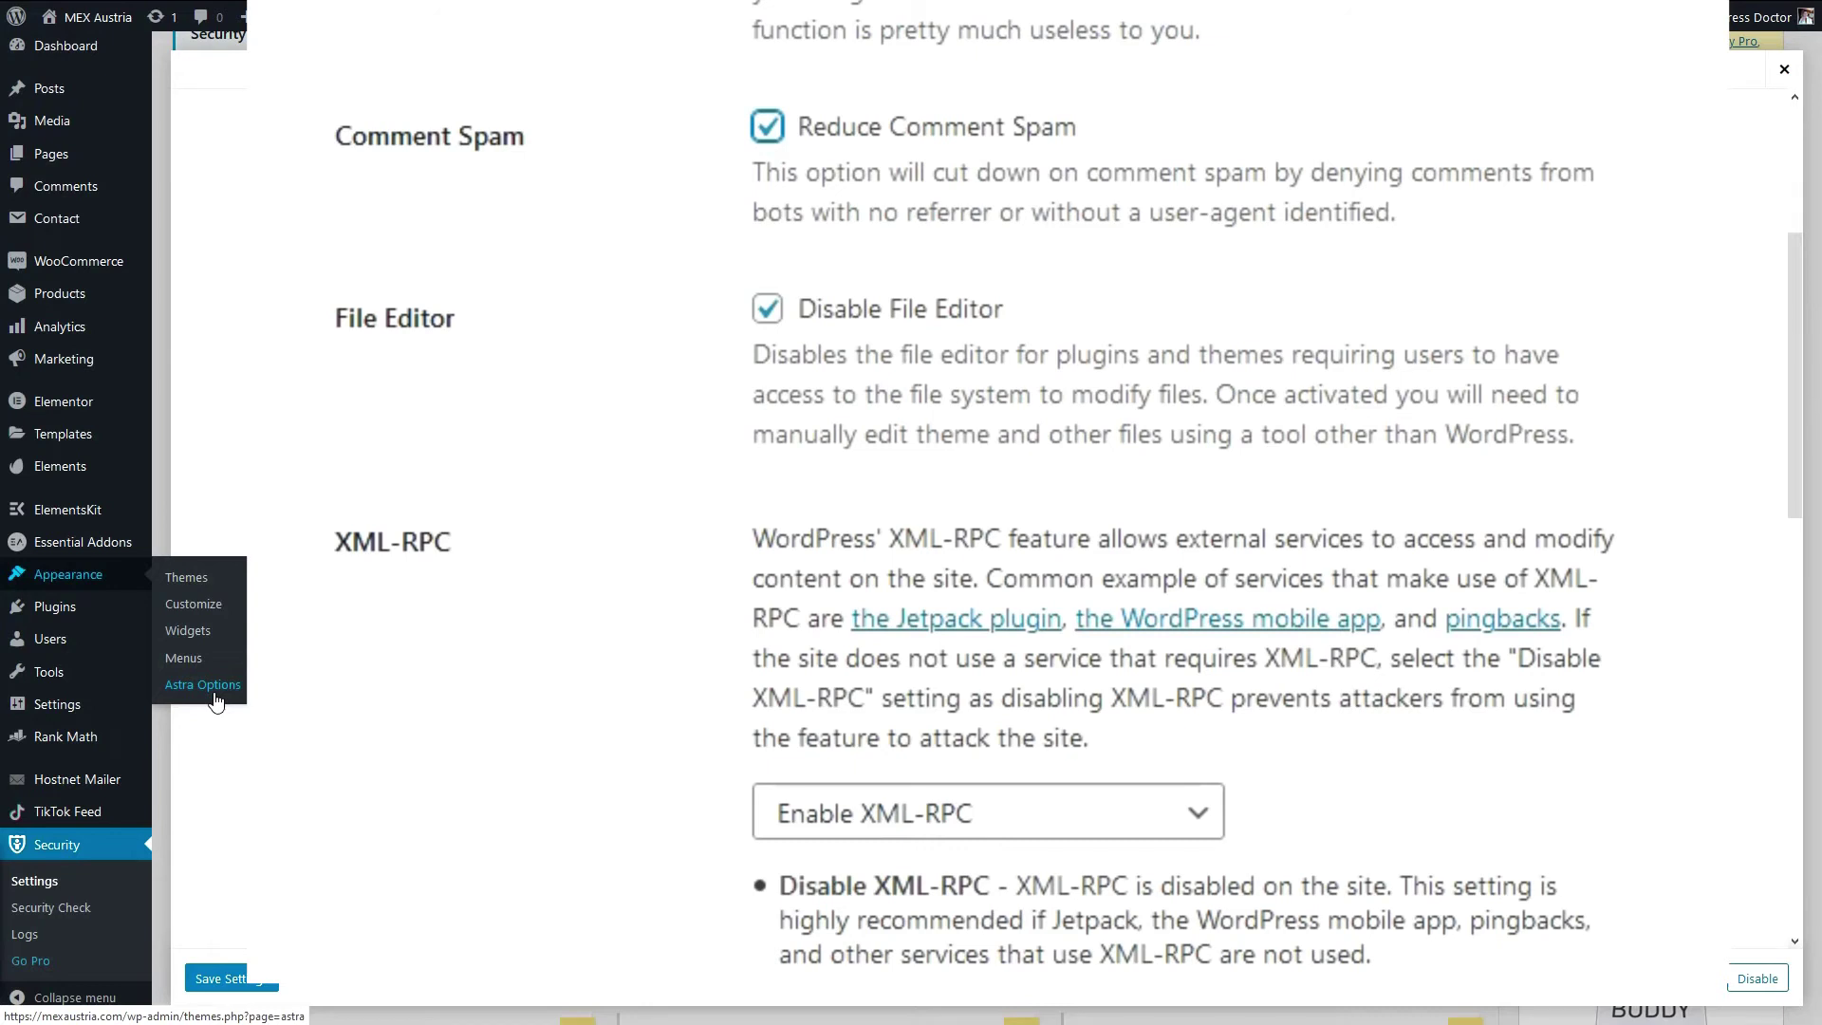
scroll(757, 264, "down", 4)
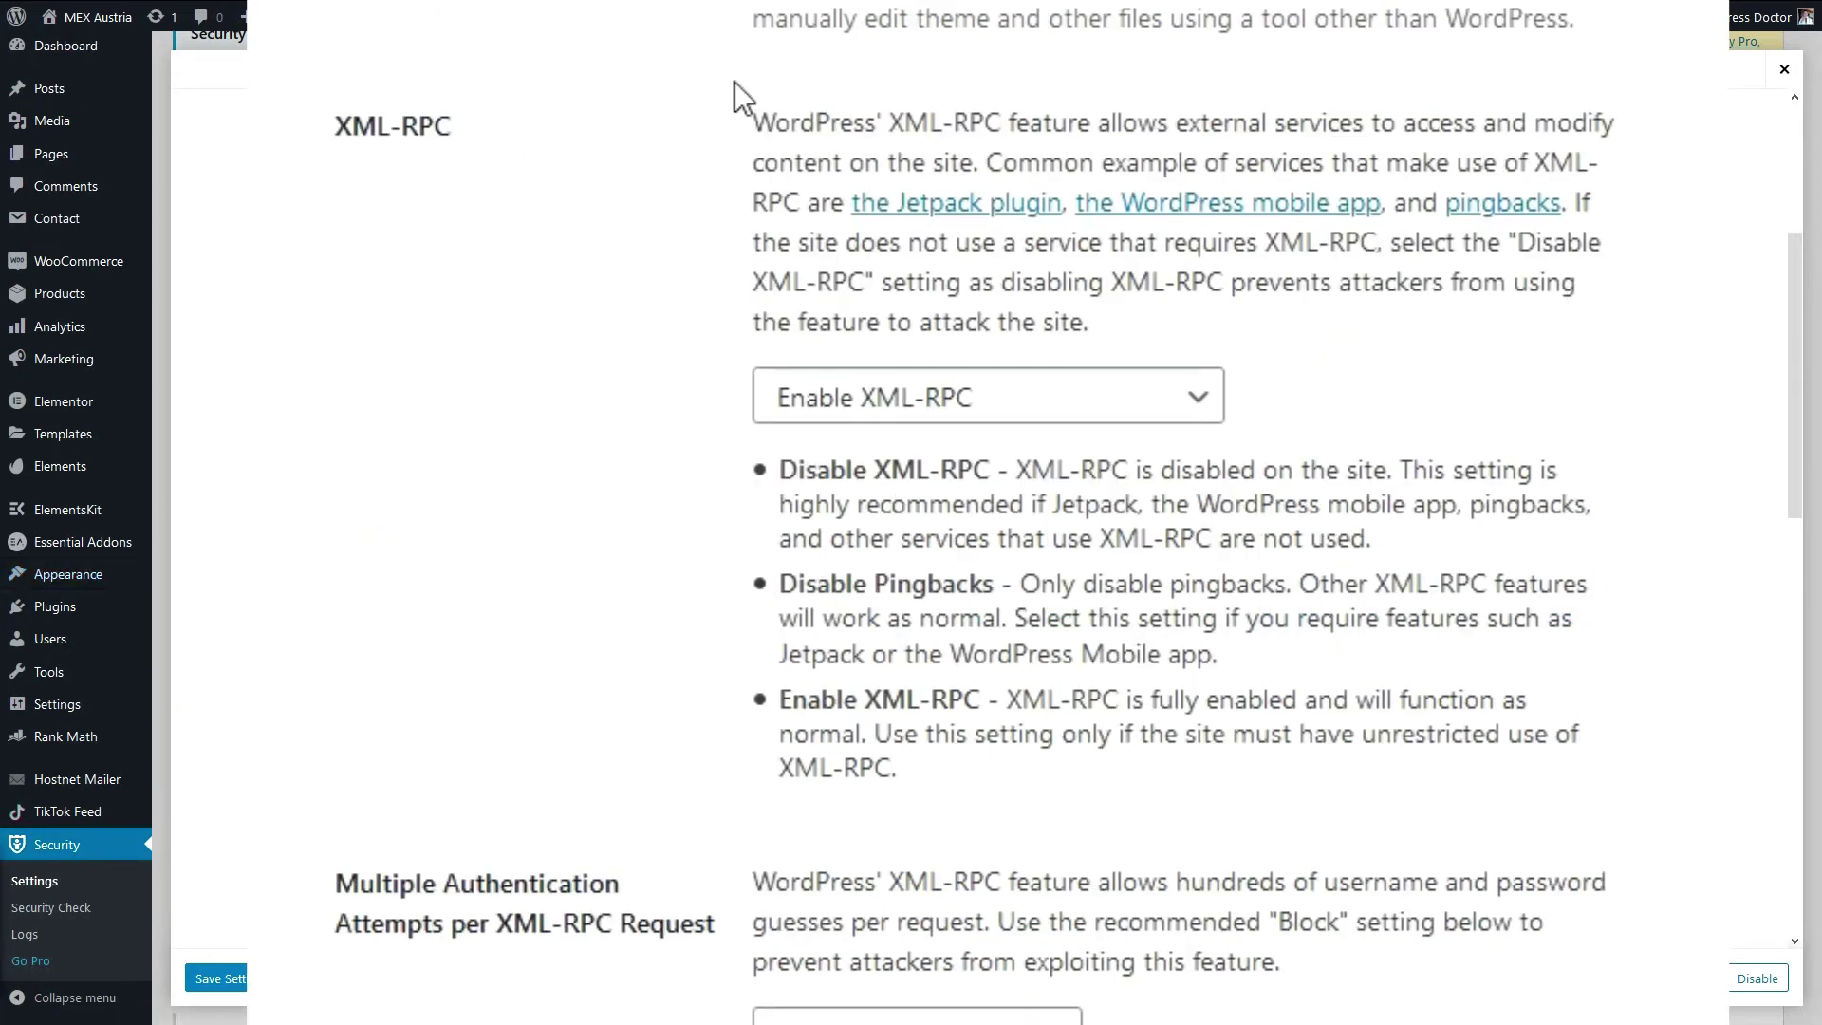
left_click(961, 410)
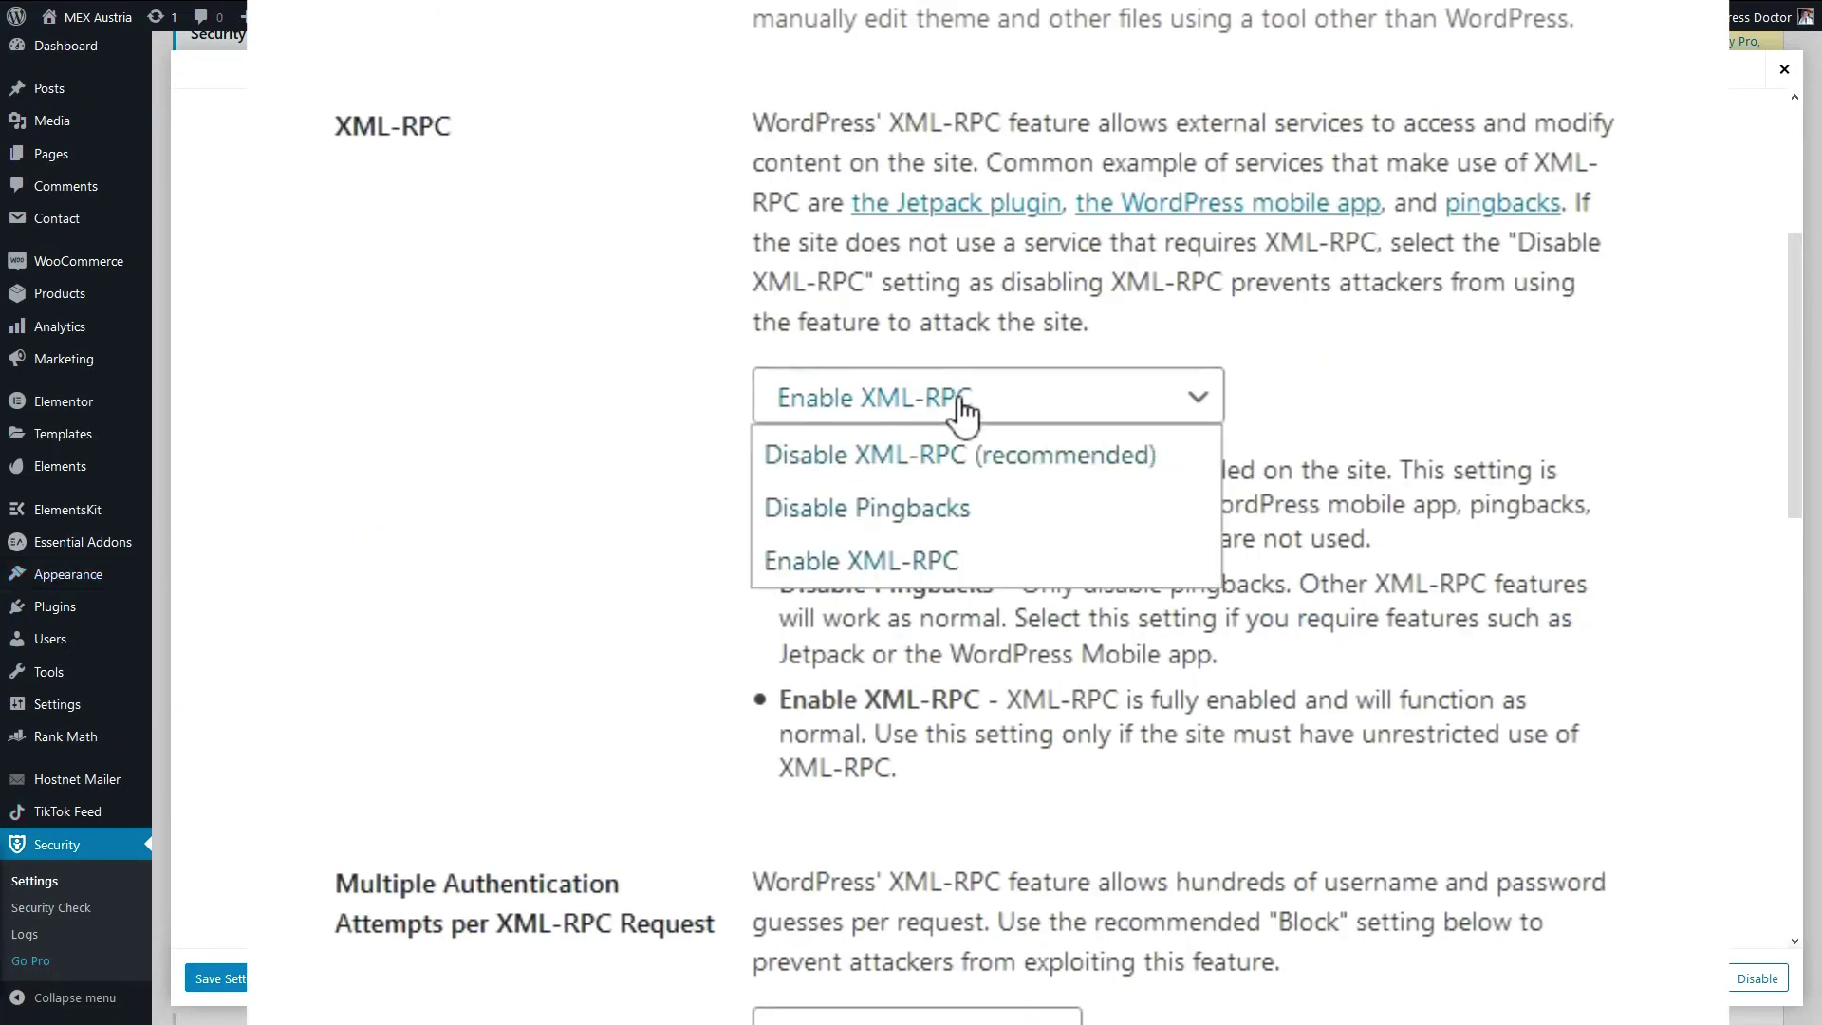
left_click(970, 464)
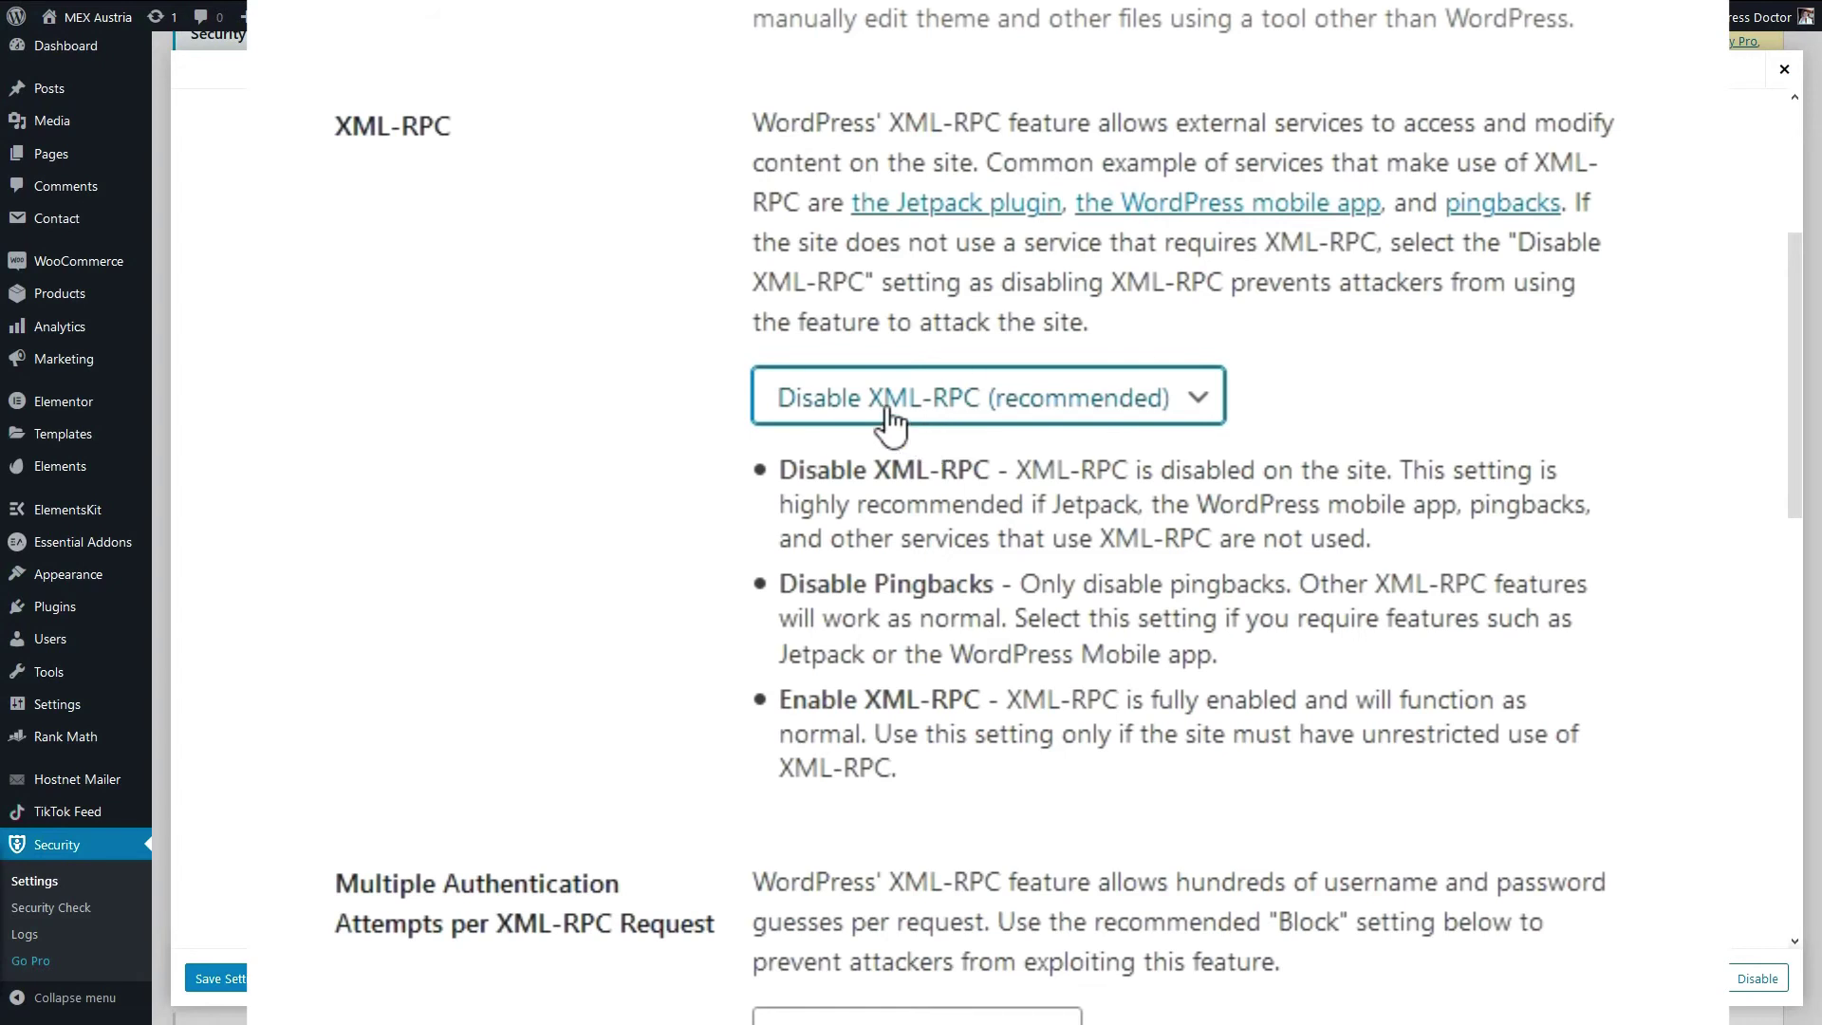
- Disable login error messages, force unique nicknames, and disable author pages for users without posts
scroll(460, 244, "down", 6)
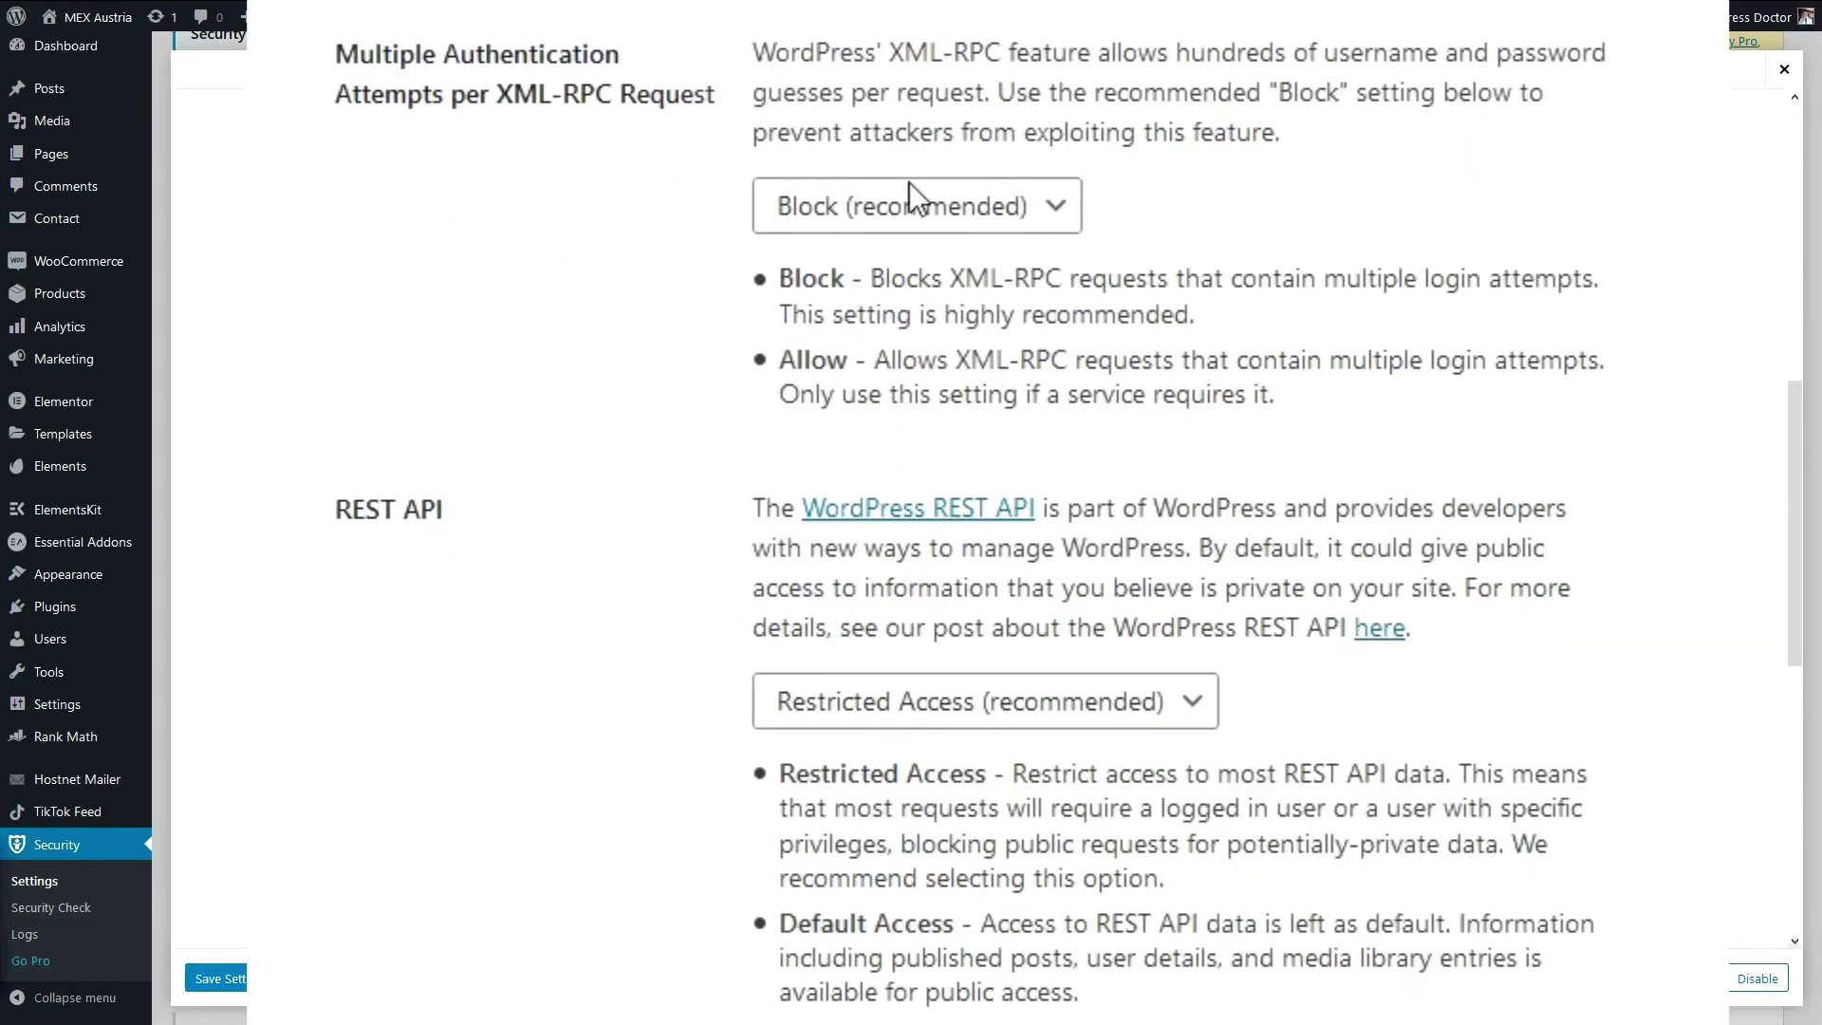
scroll(909, 182, "down", 6)
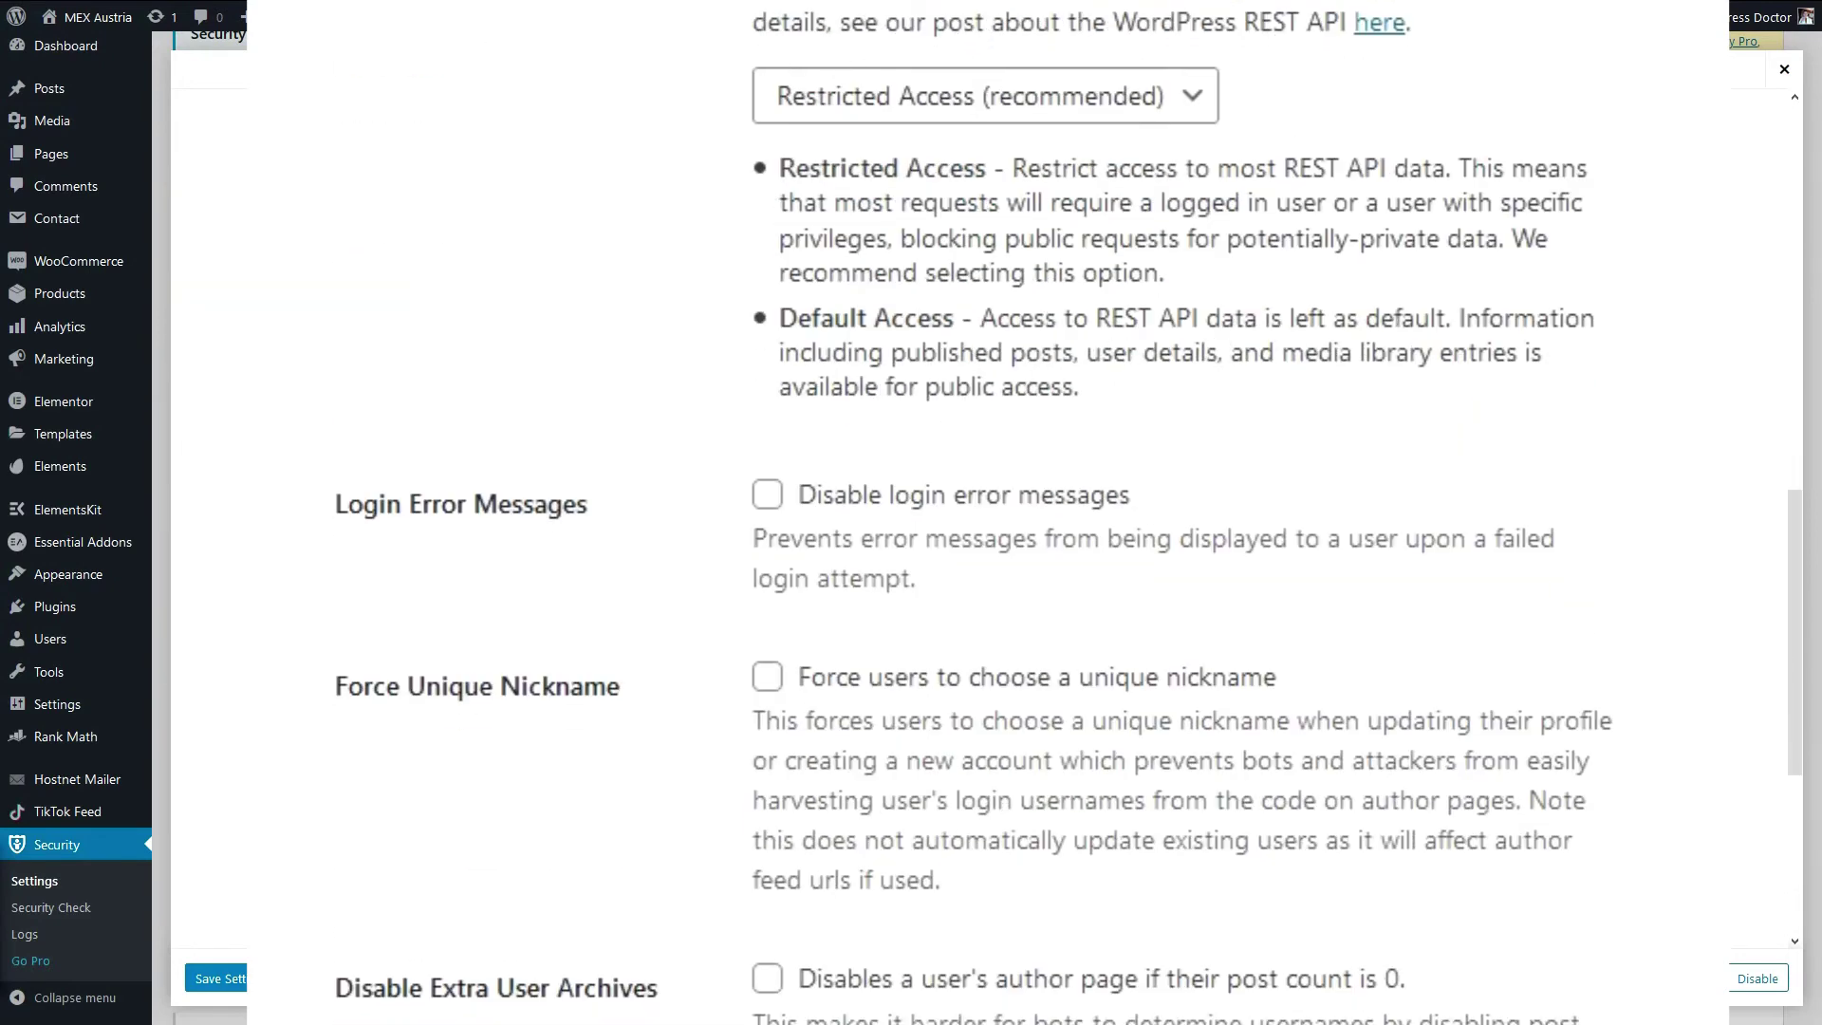
scroll(861, 275, "down", 4)
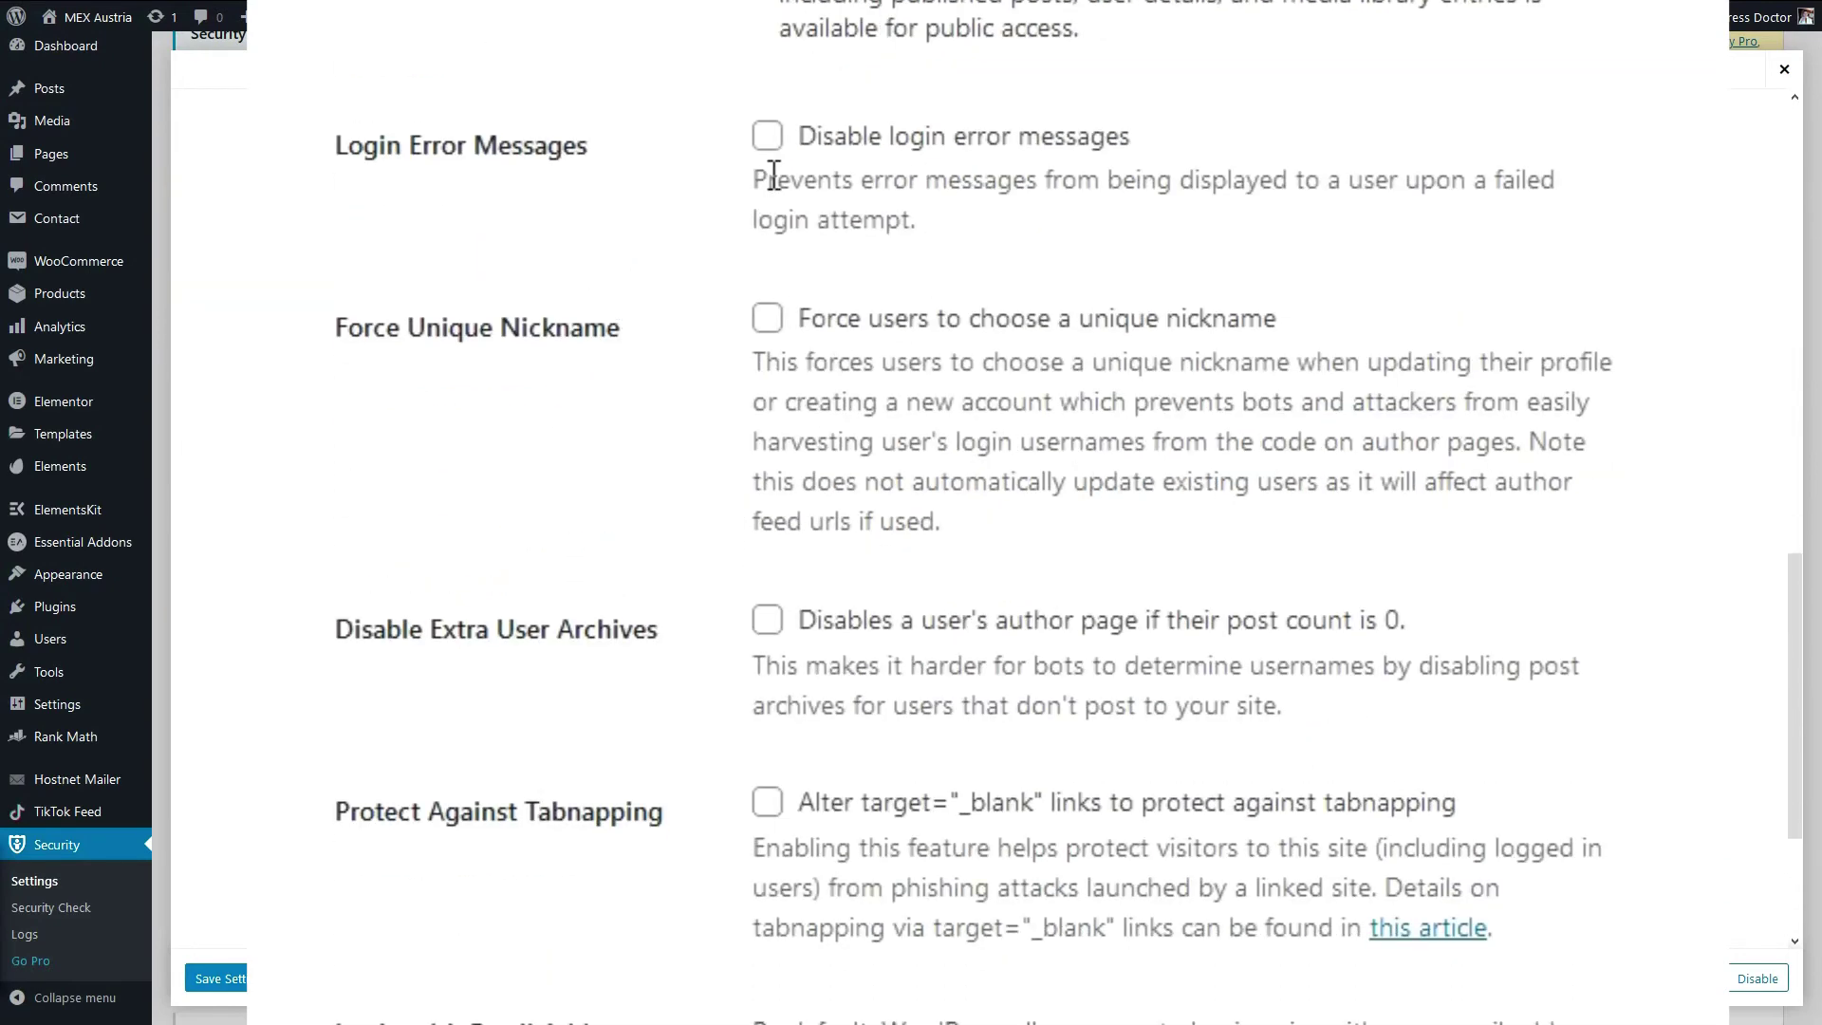
left_click(767, 140)
left_click(503, 337)
scroll(700, 541, "down", 4)
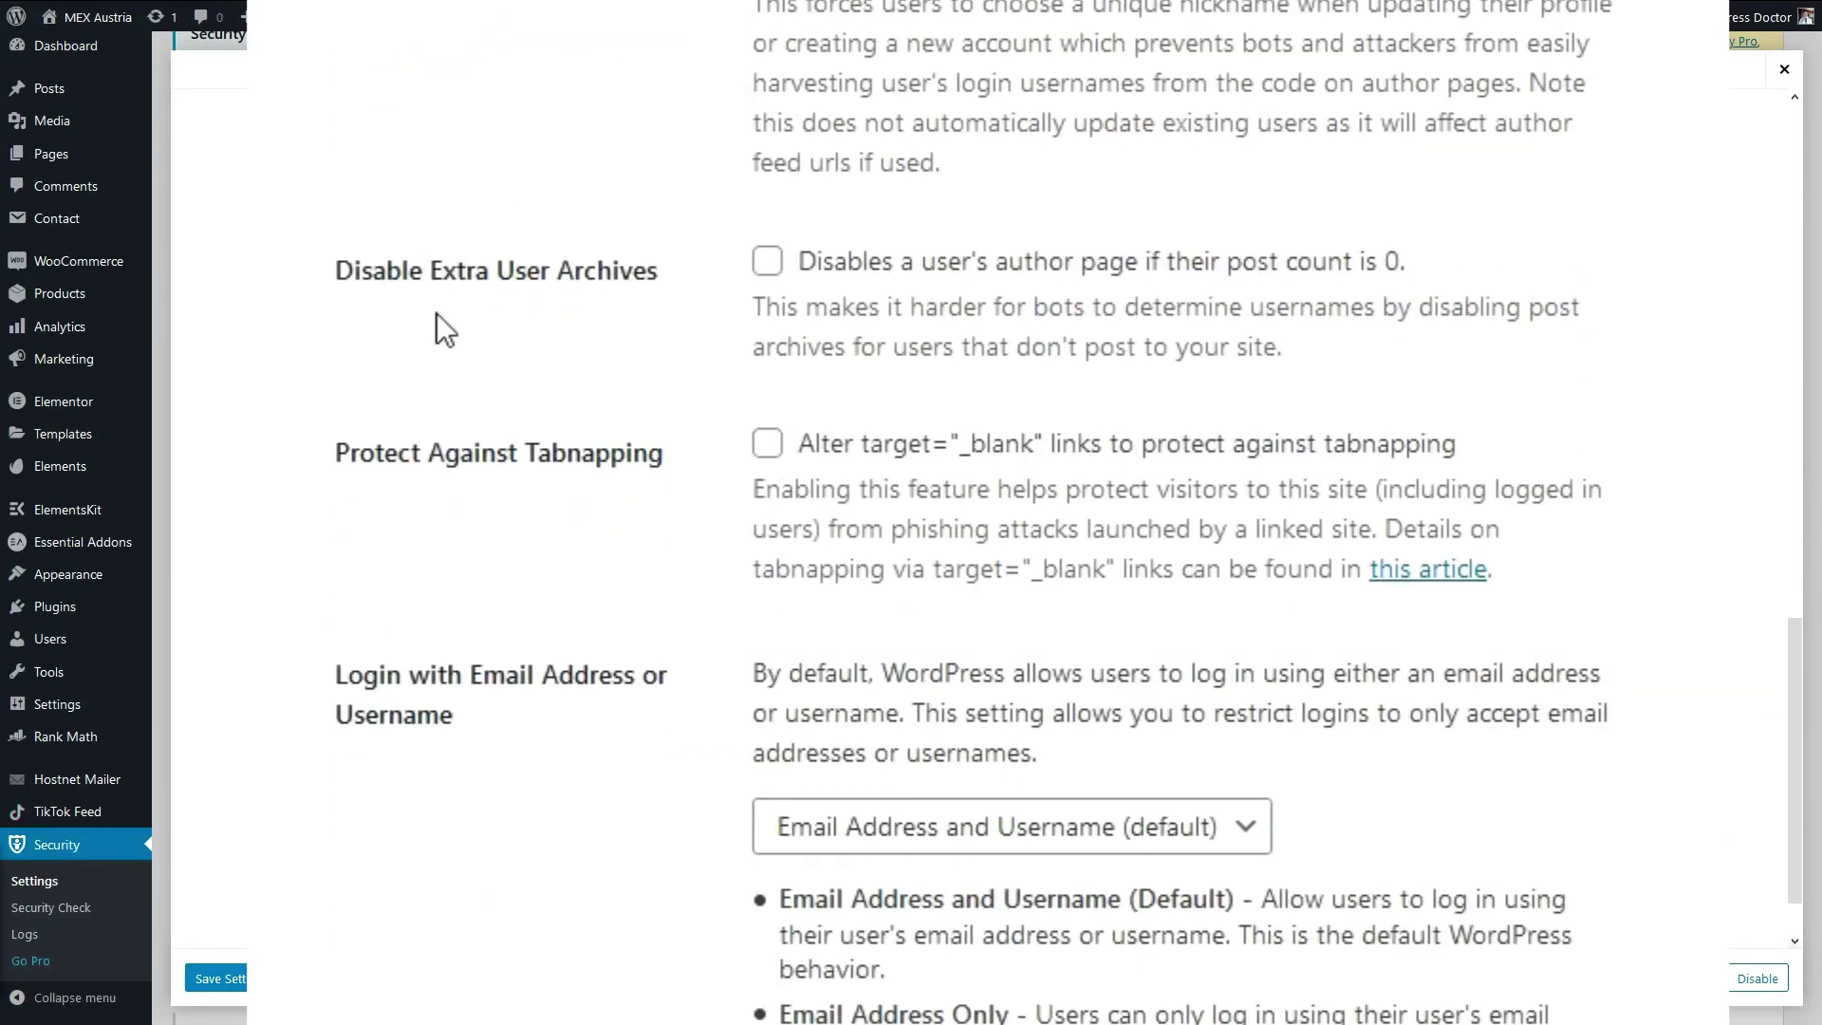
left_click(764, 265)
- Turn on tabnapping protection and keep login by email address or username
scroll(508, 508, "down", 2)
left_click(488, 292)
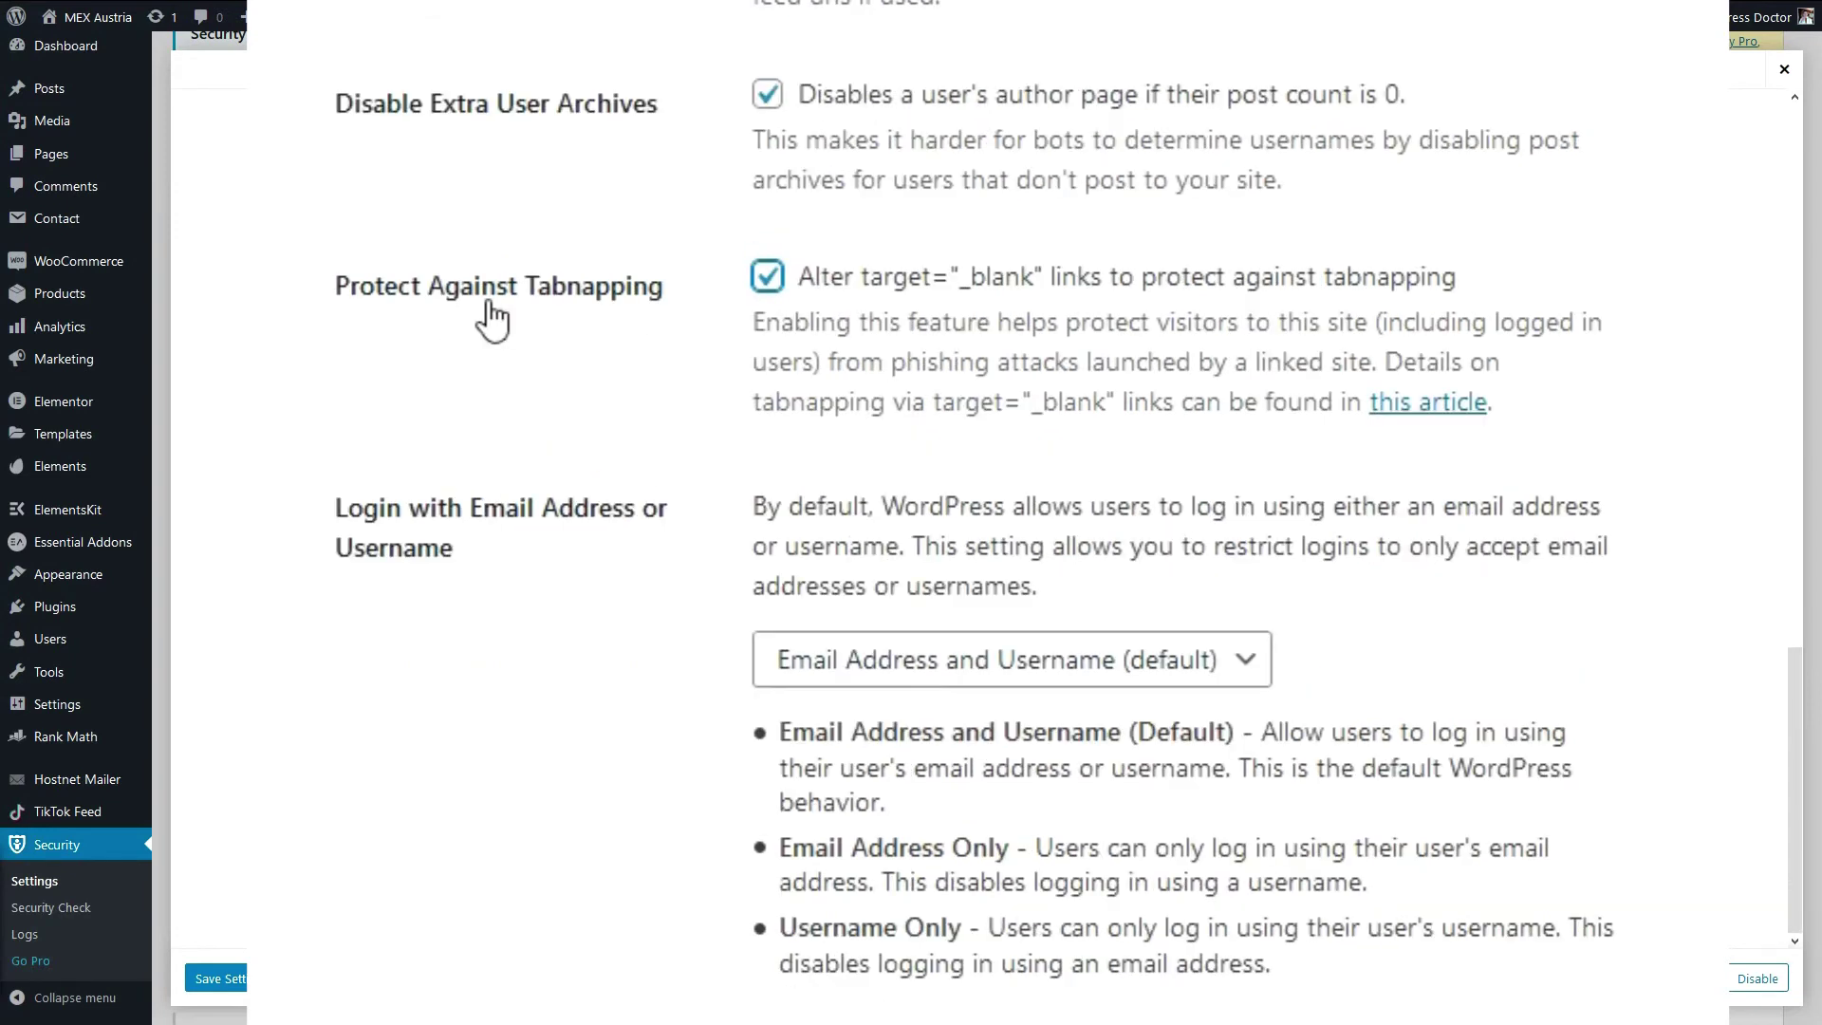
left_click(762, 285)
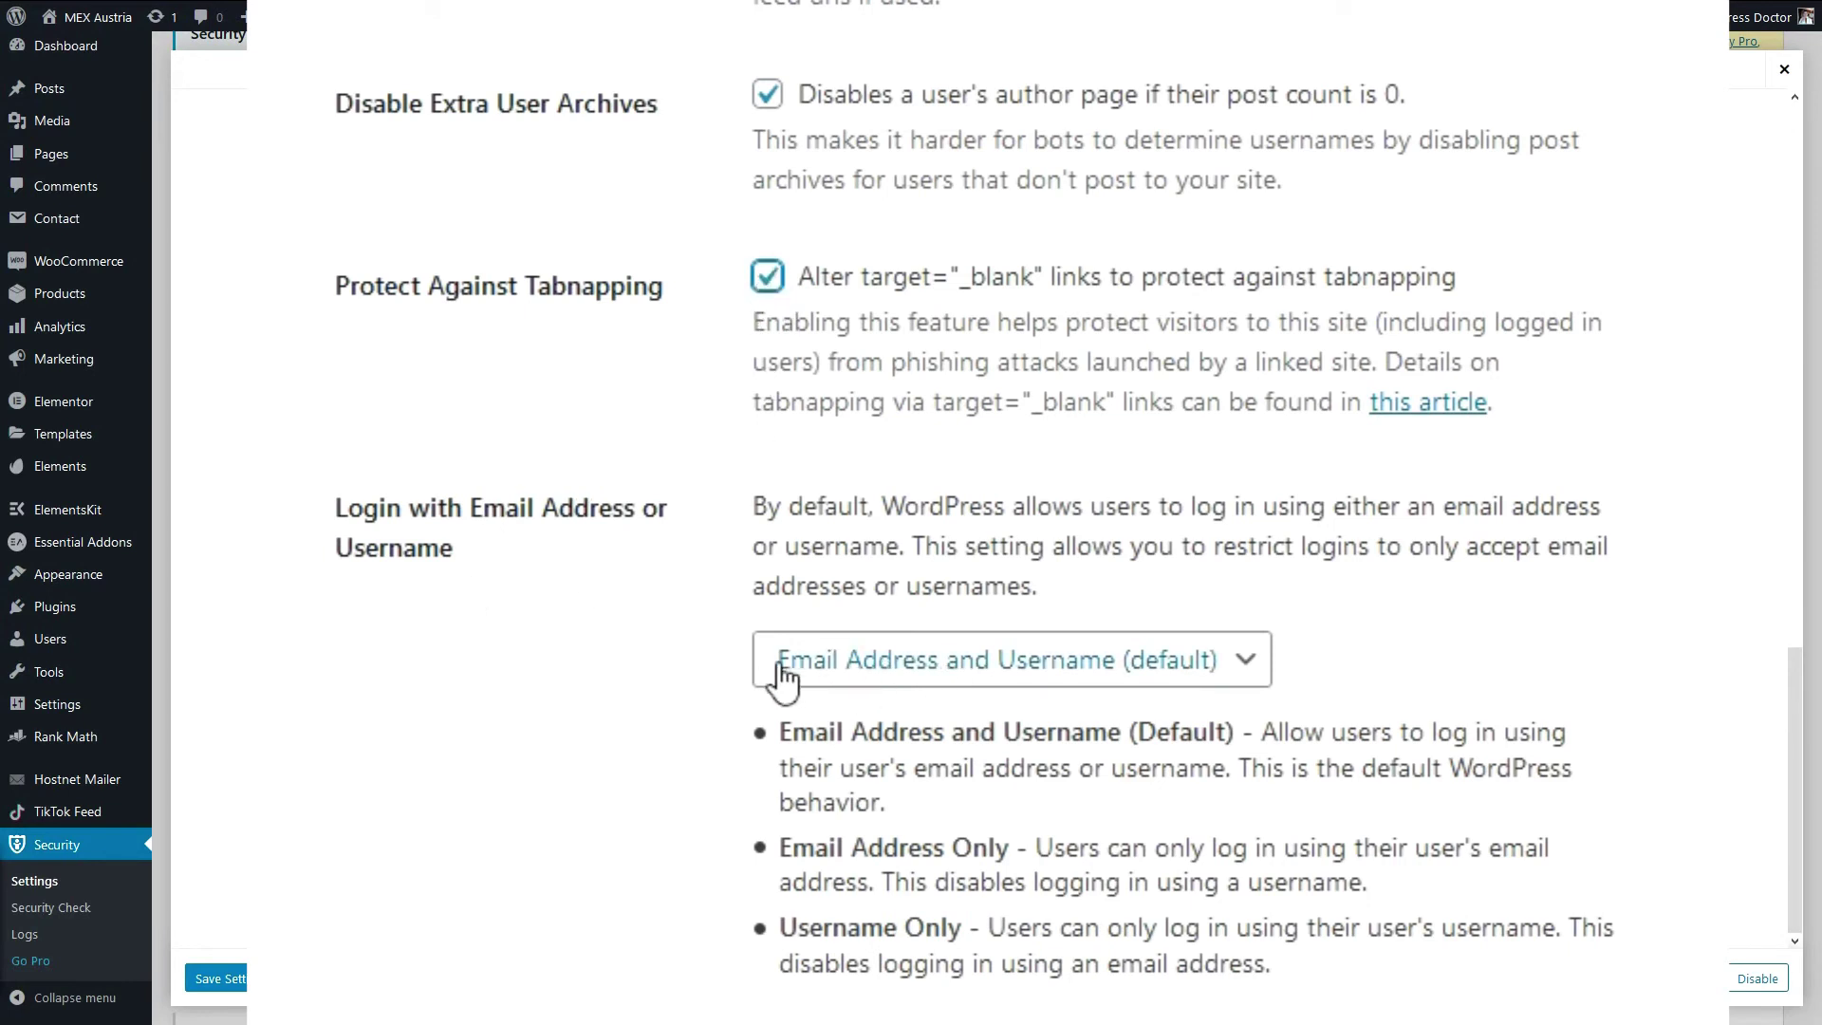
left_click(871, 675)
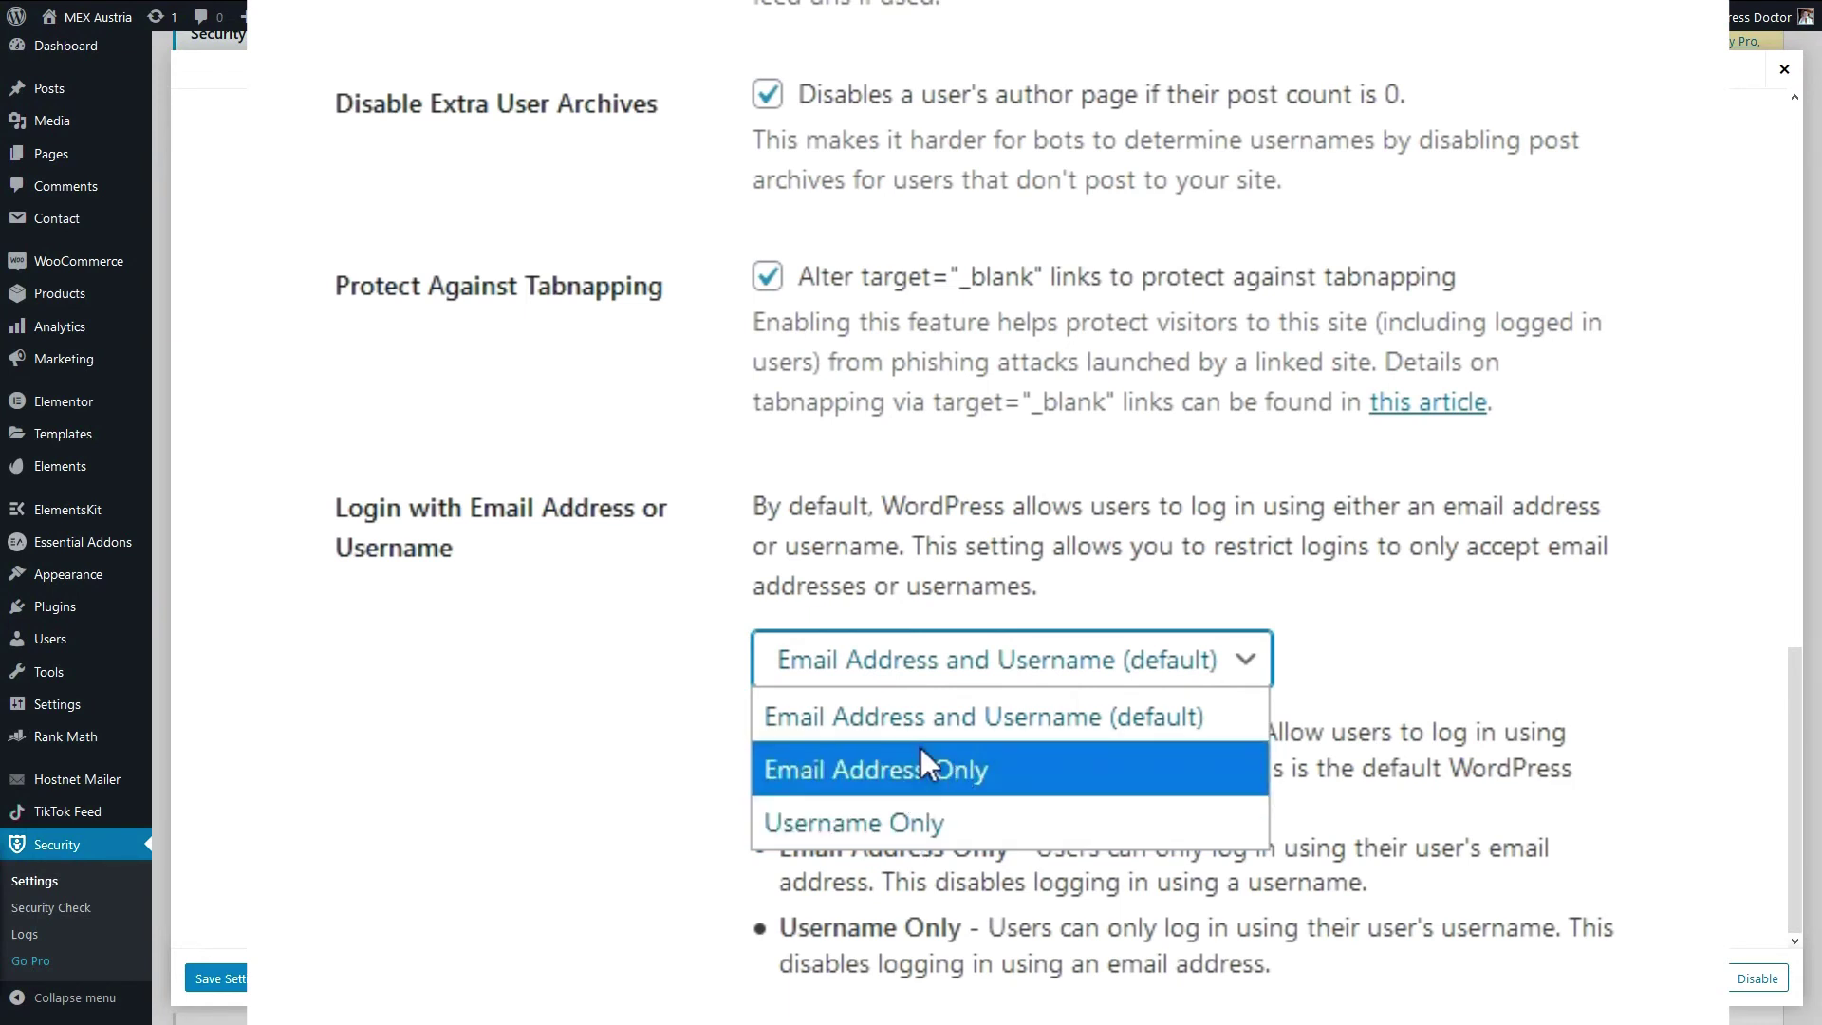
left_click(649, 776)
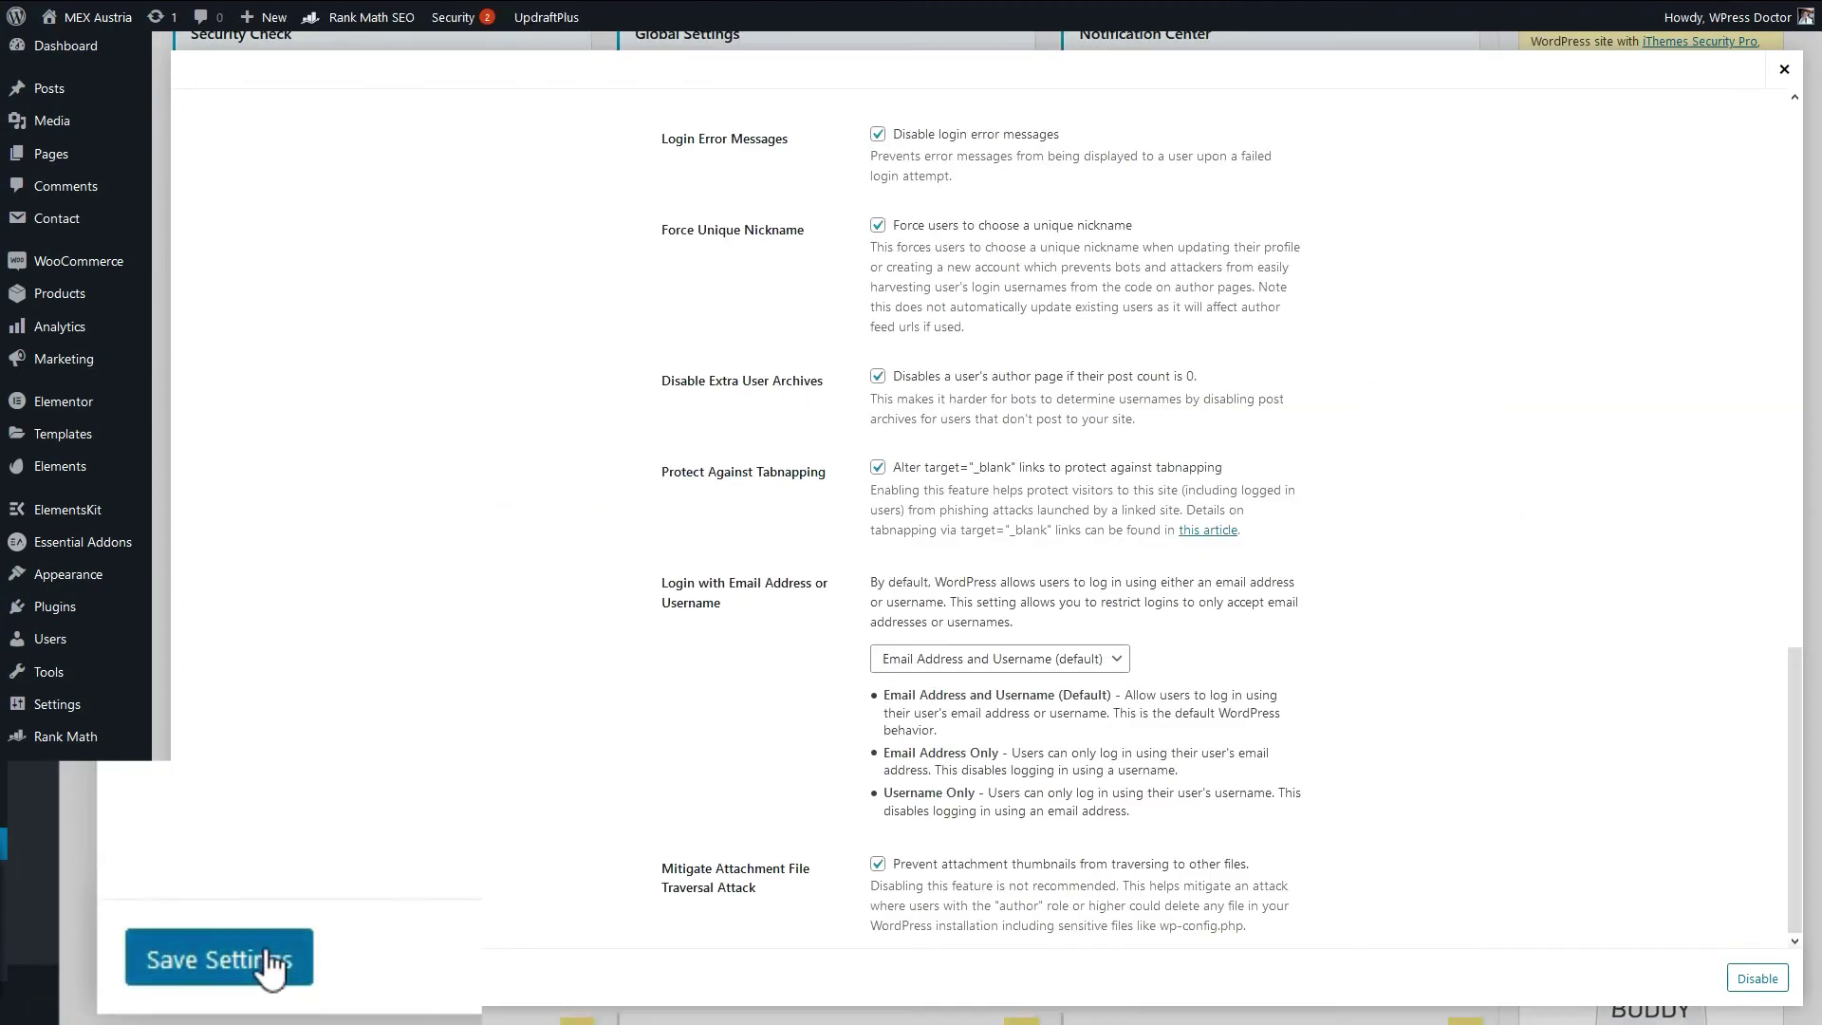
- Save the WordPress Tweaks, list the Advanced modules, and review the Admin User warning without changes
left_click(223, 978)
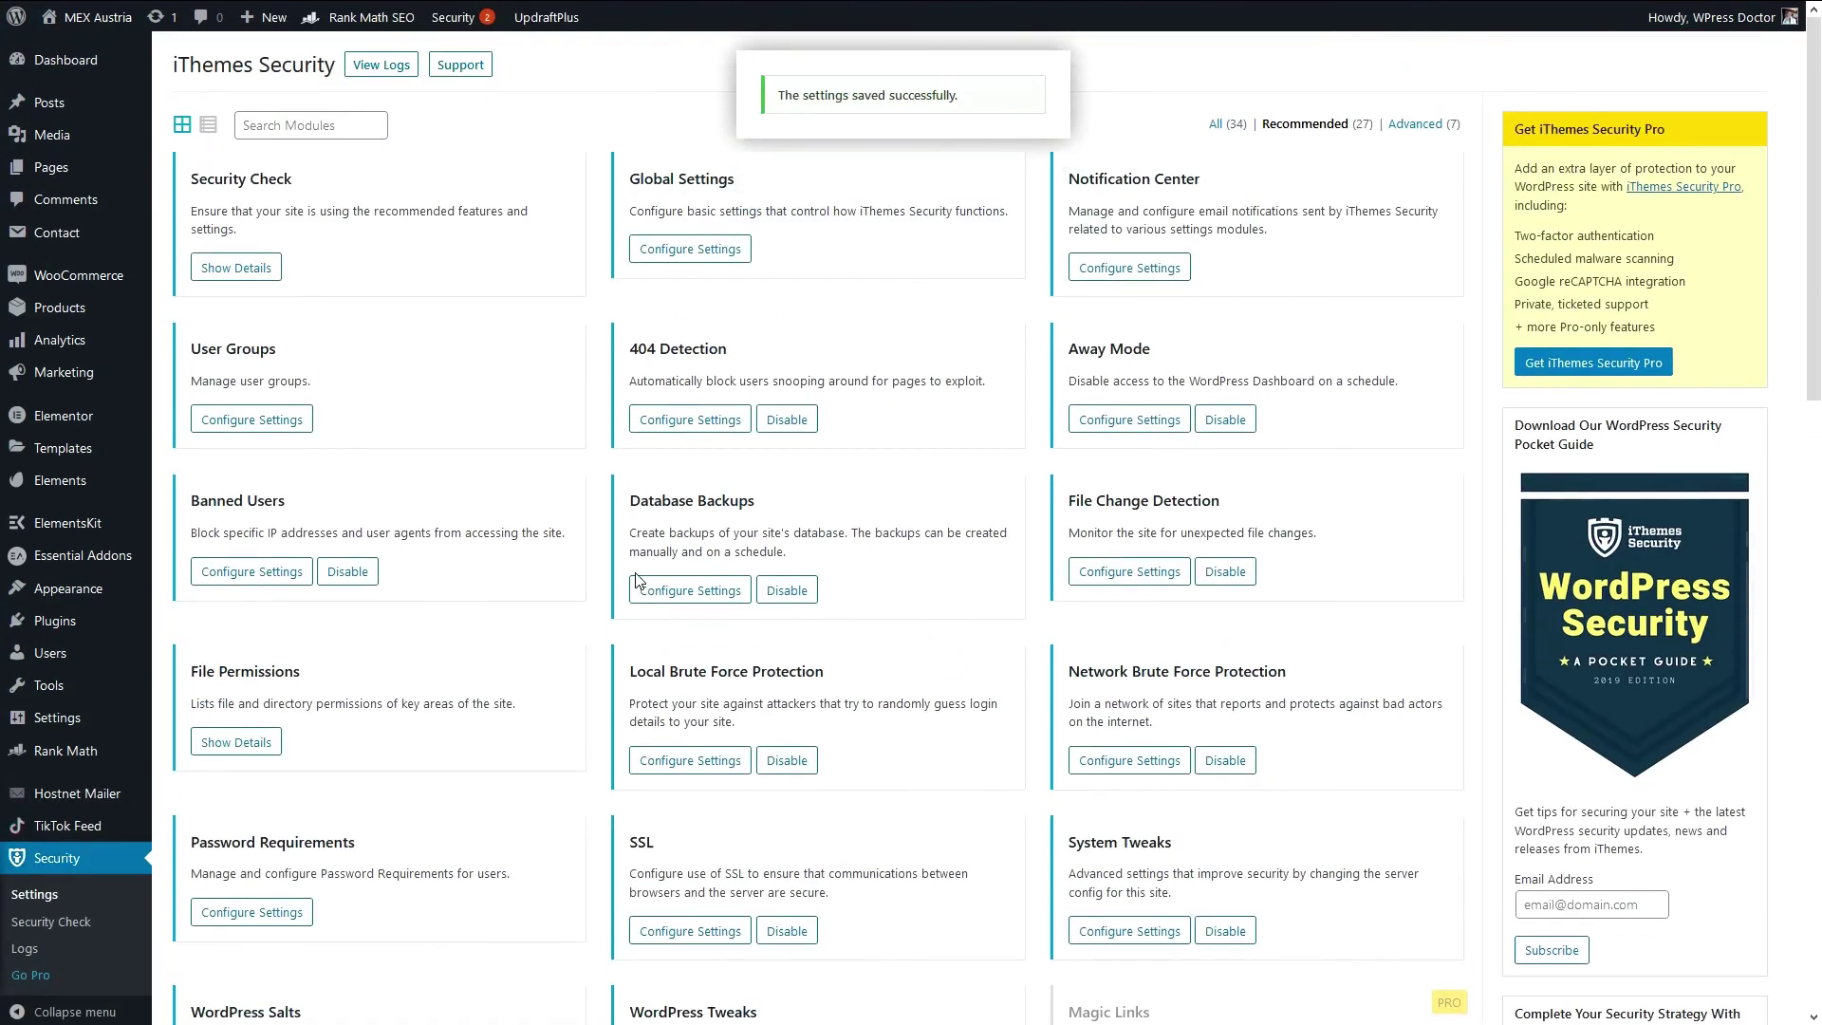
left_click(1414, 123)
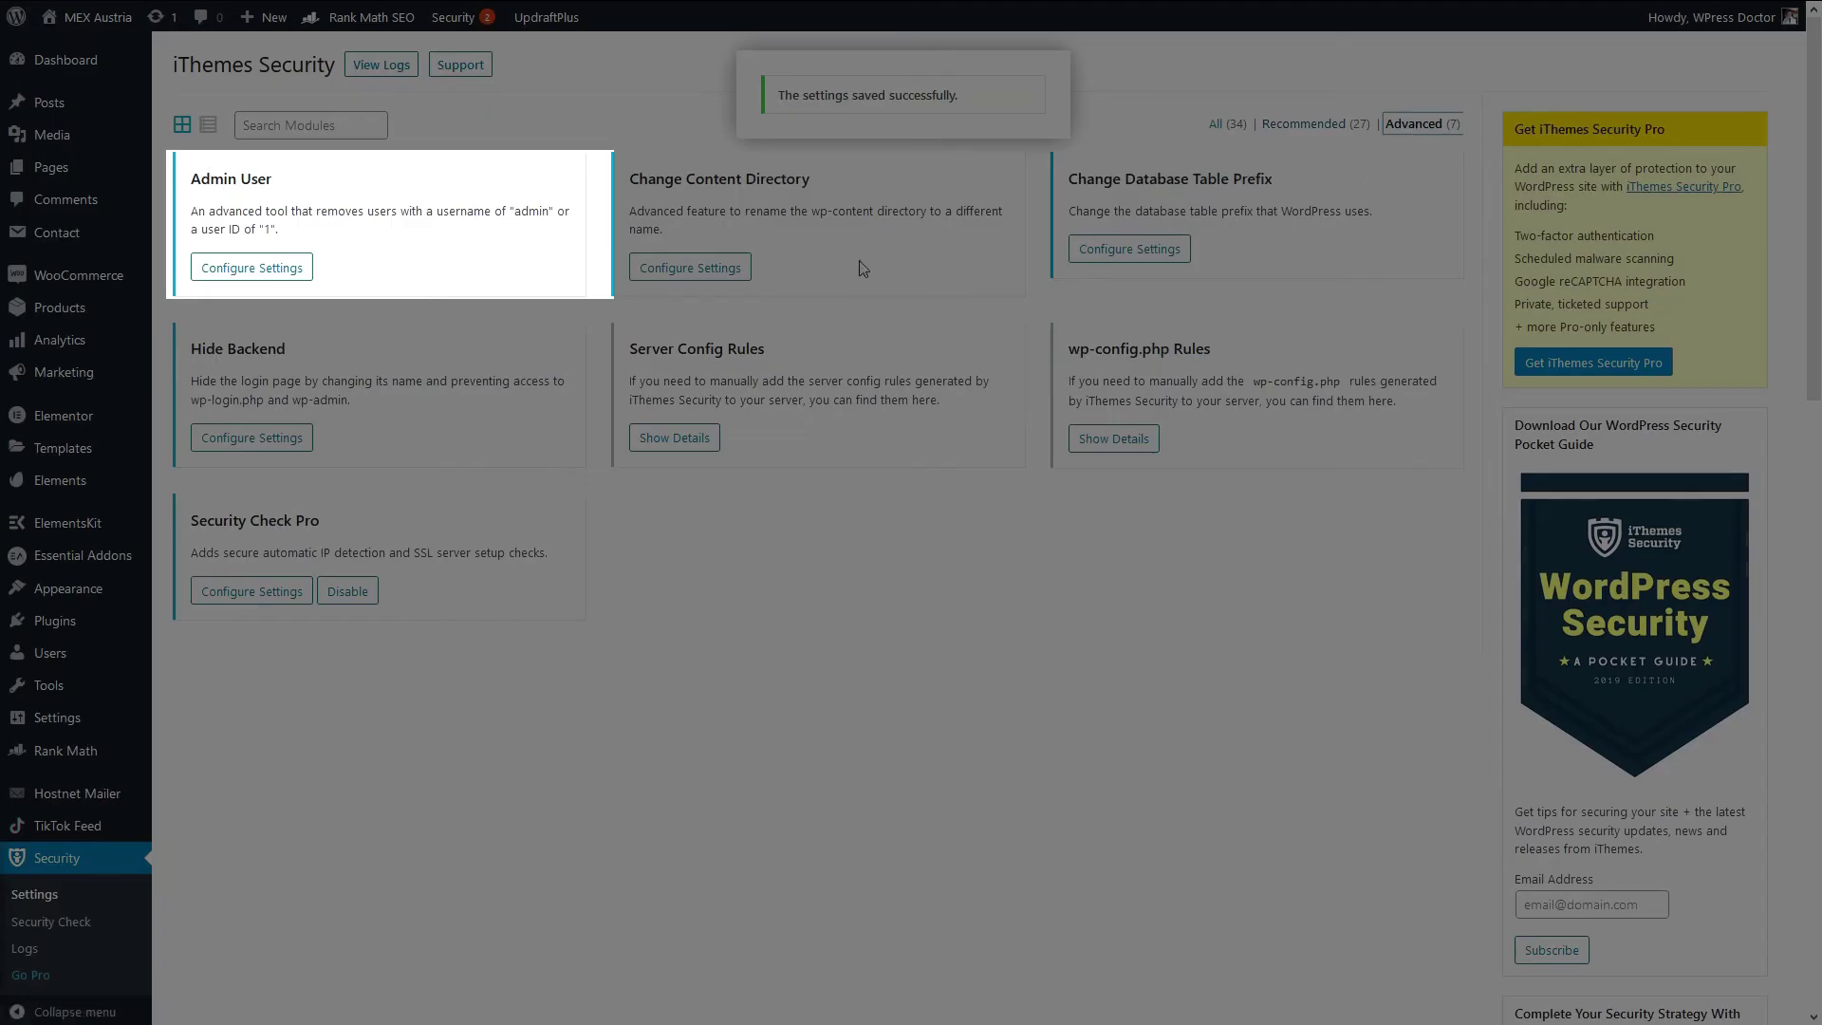
left_click(233, 268)
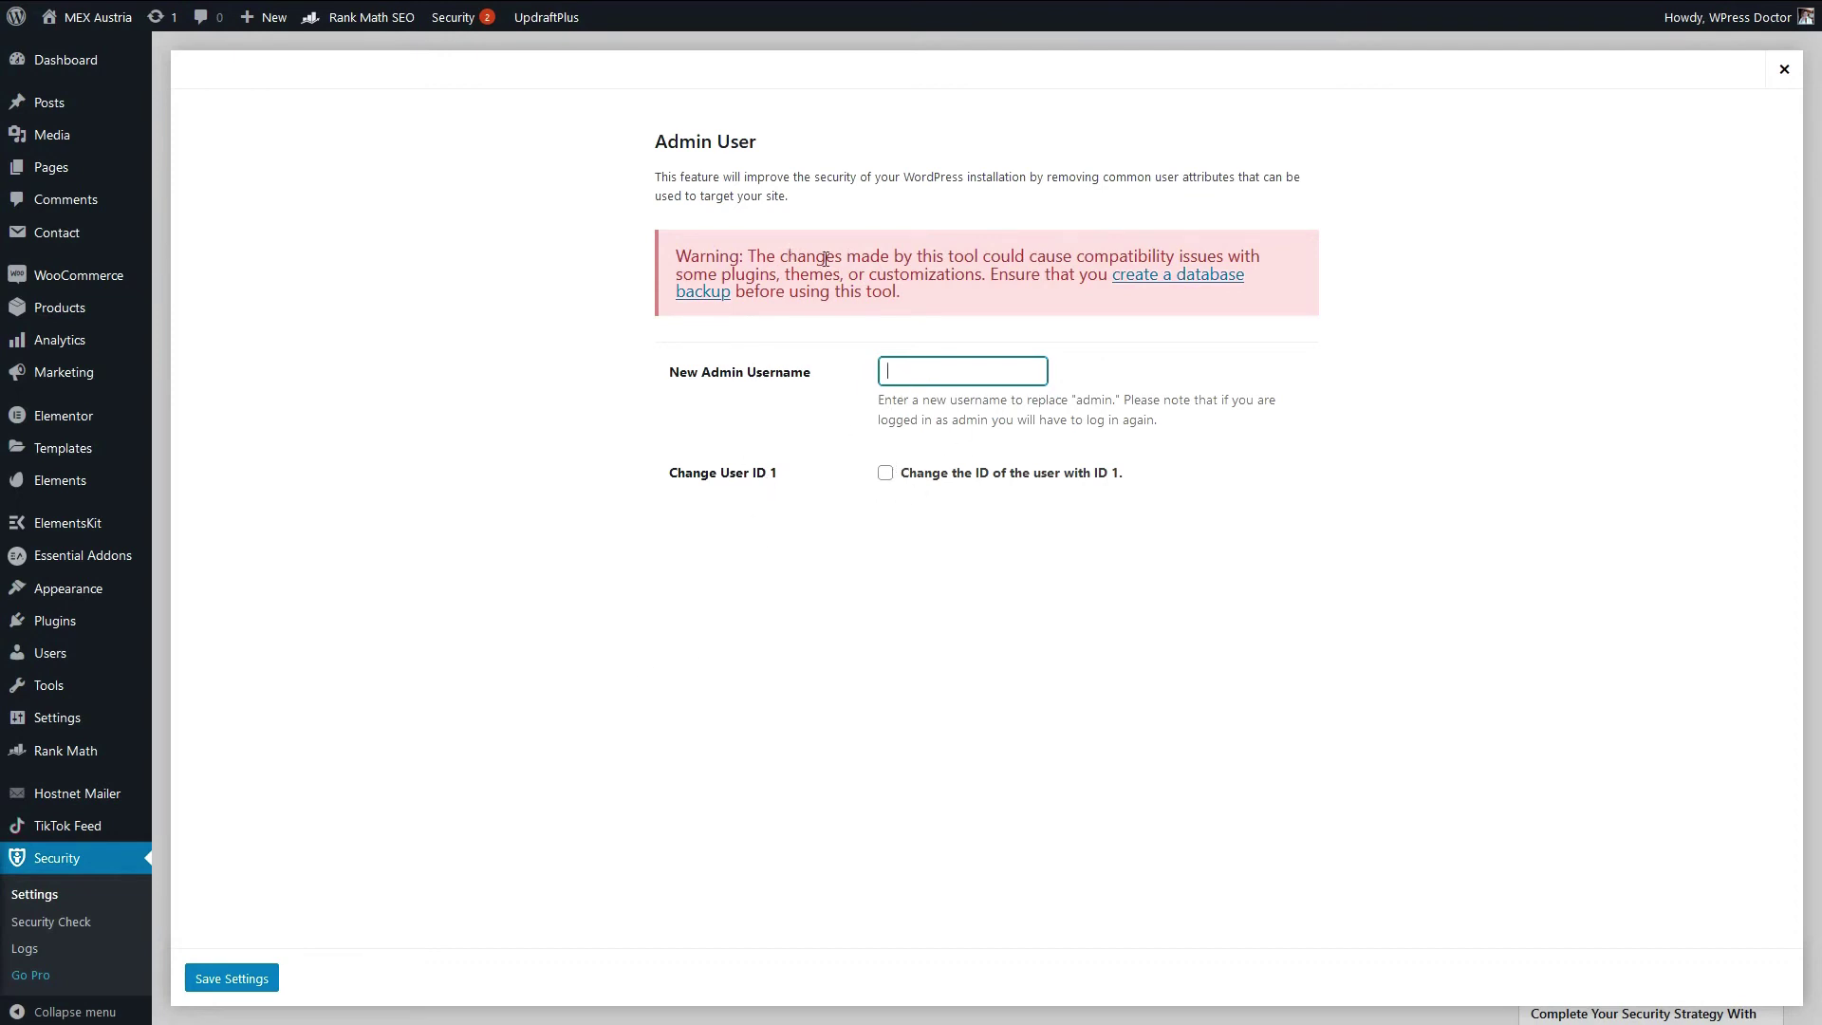
left_click_drag(897, 292, 678, 257)
left_click(678, 256)
- Close the Admin User settings, then view and close Change Content Directory settings unchanged
left_click(1785, 69)
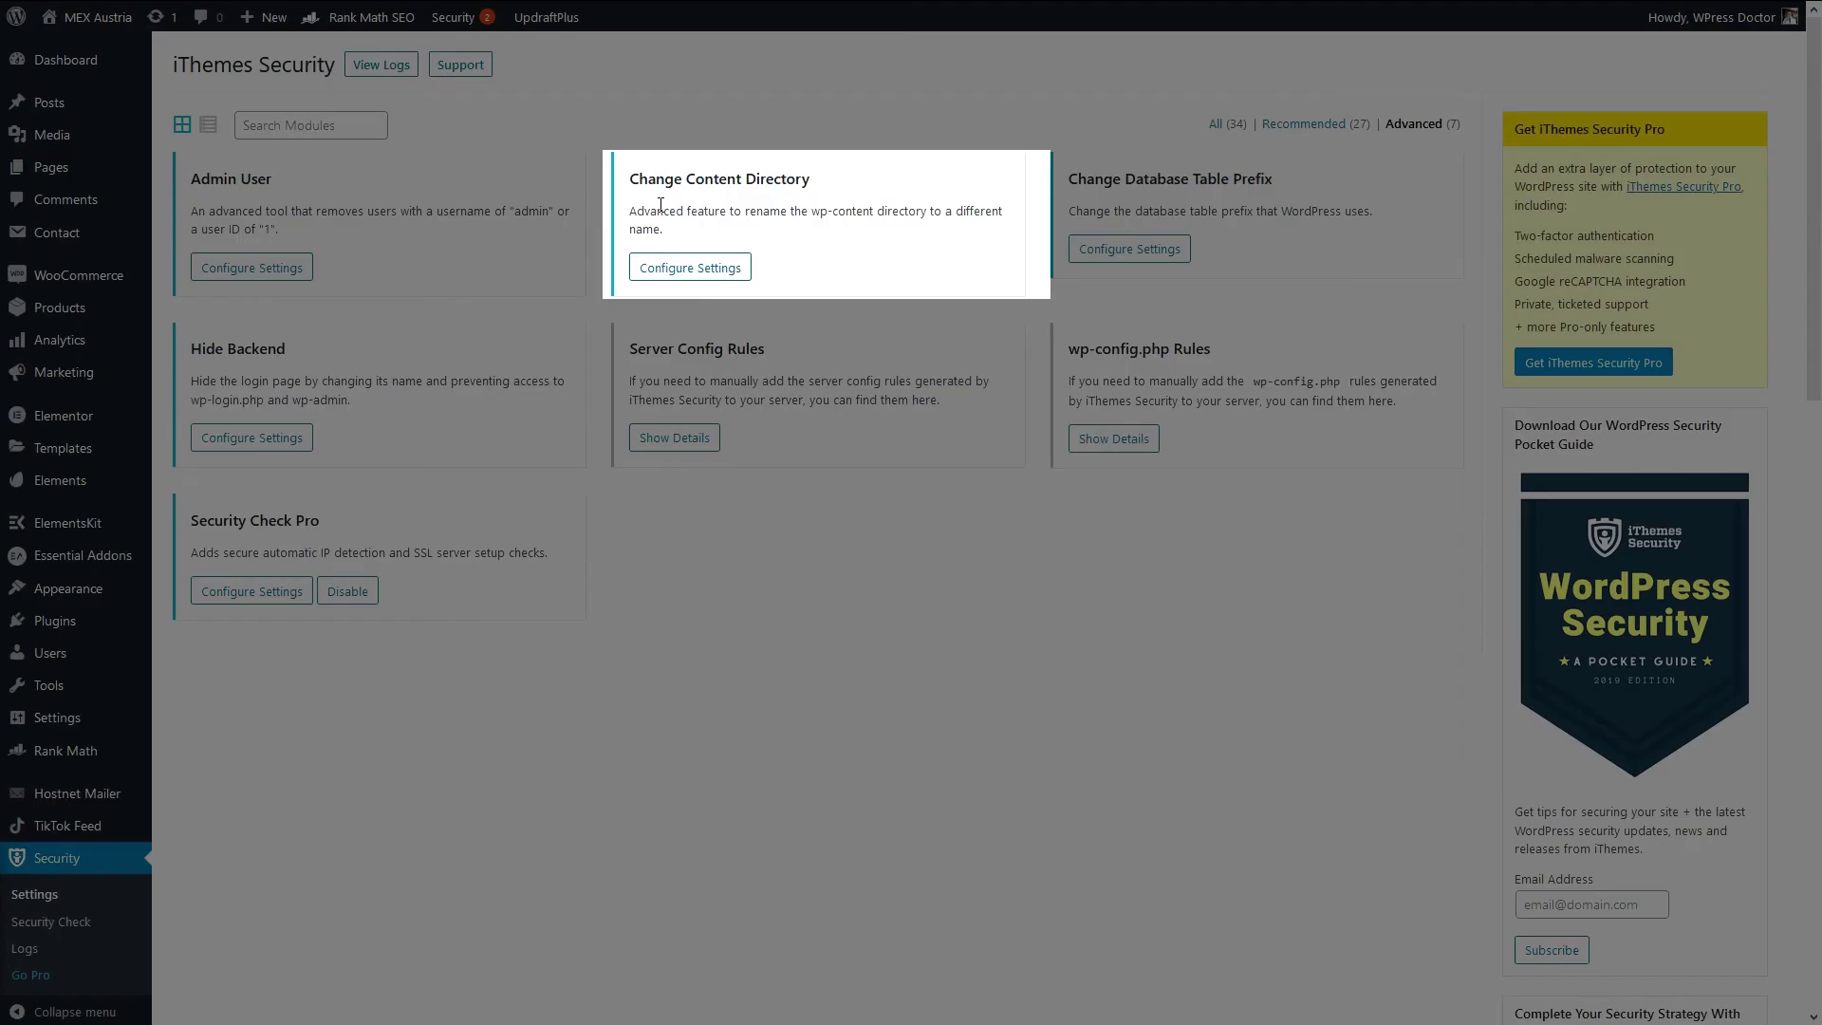
left_click_drag(629, 180, 786, 179)
left_click(727, 267)
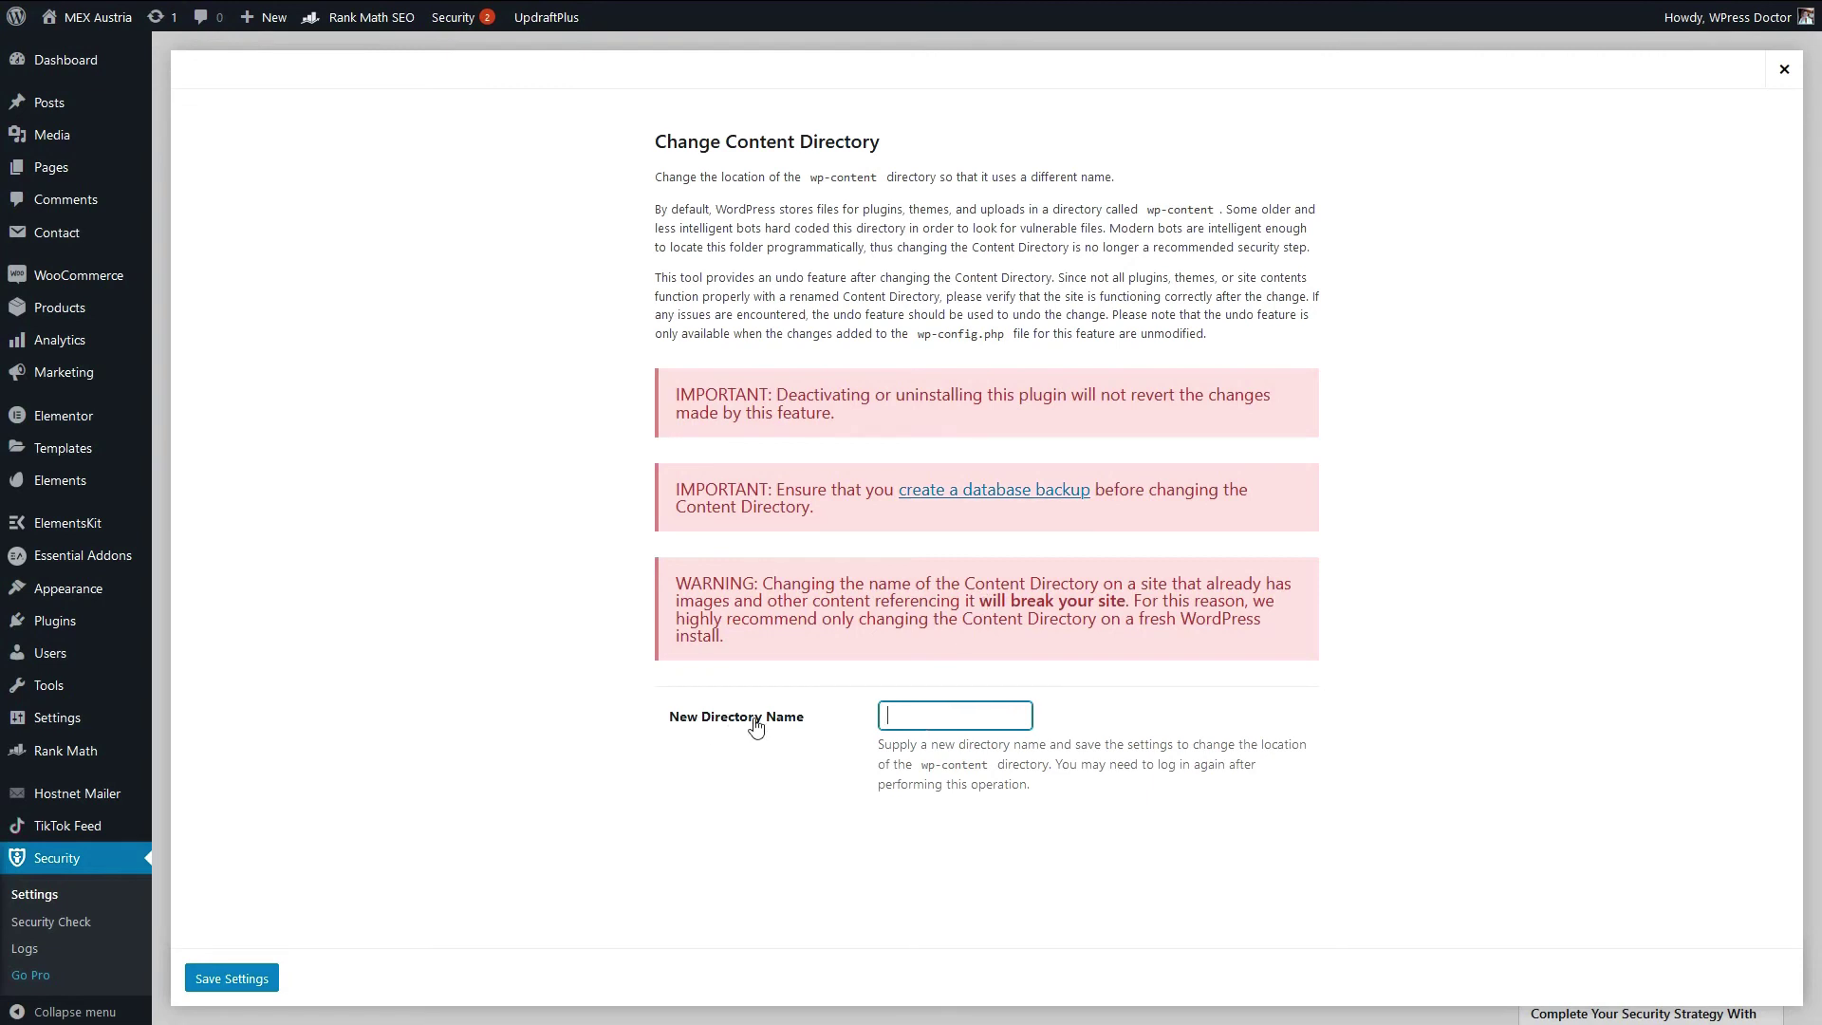
left_click(1784, 68)
- Open the Database Table Prefix settings and review the note about the default wp_ prefix
left_click(1126, 253)
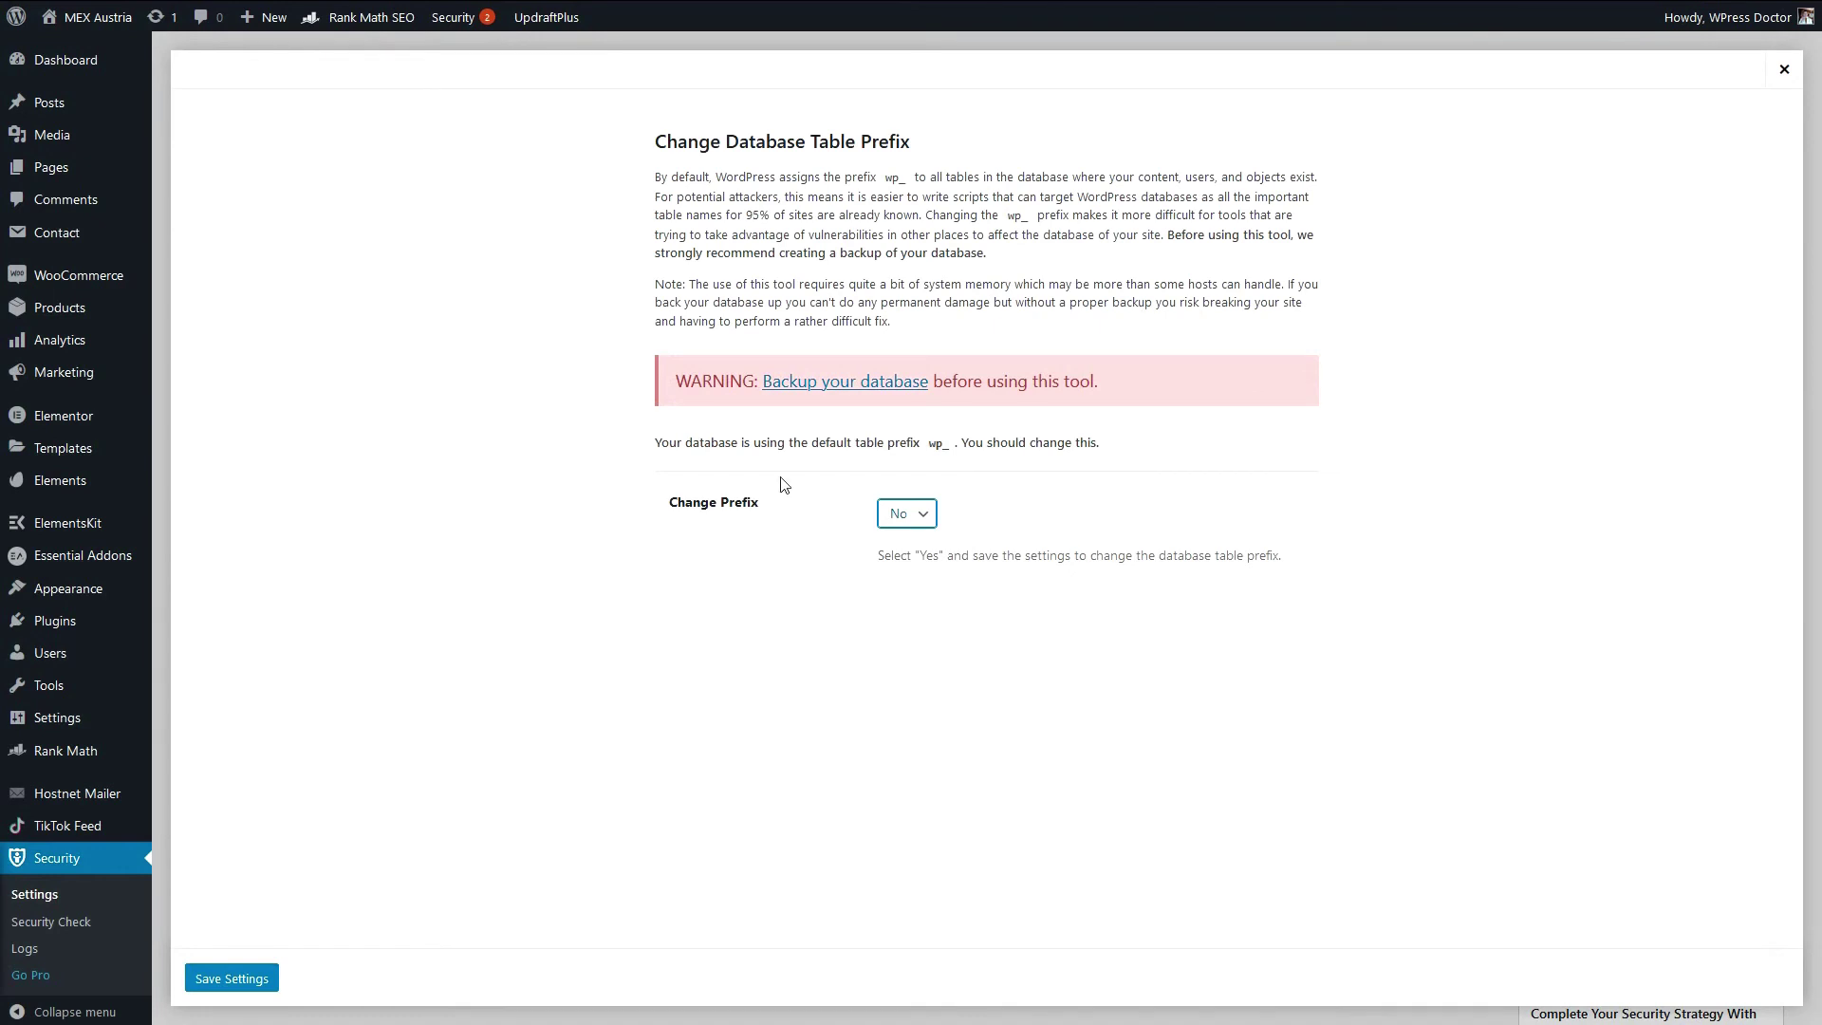
left_click_drag(661, 442, 996, 442)
left_click(977, 442)
double_click(951, 444)
left_click(959, 442)
left_click_drag(1098, 447, 903, 460)
left_click(902, 459)
- Set Change Prefix to Yes and save the database prefix settings
left_click(920, 519)
left_click(899, 568)
left_click(242, 977)
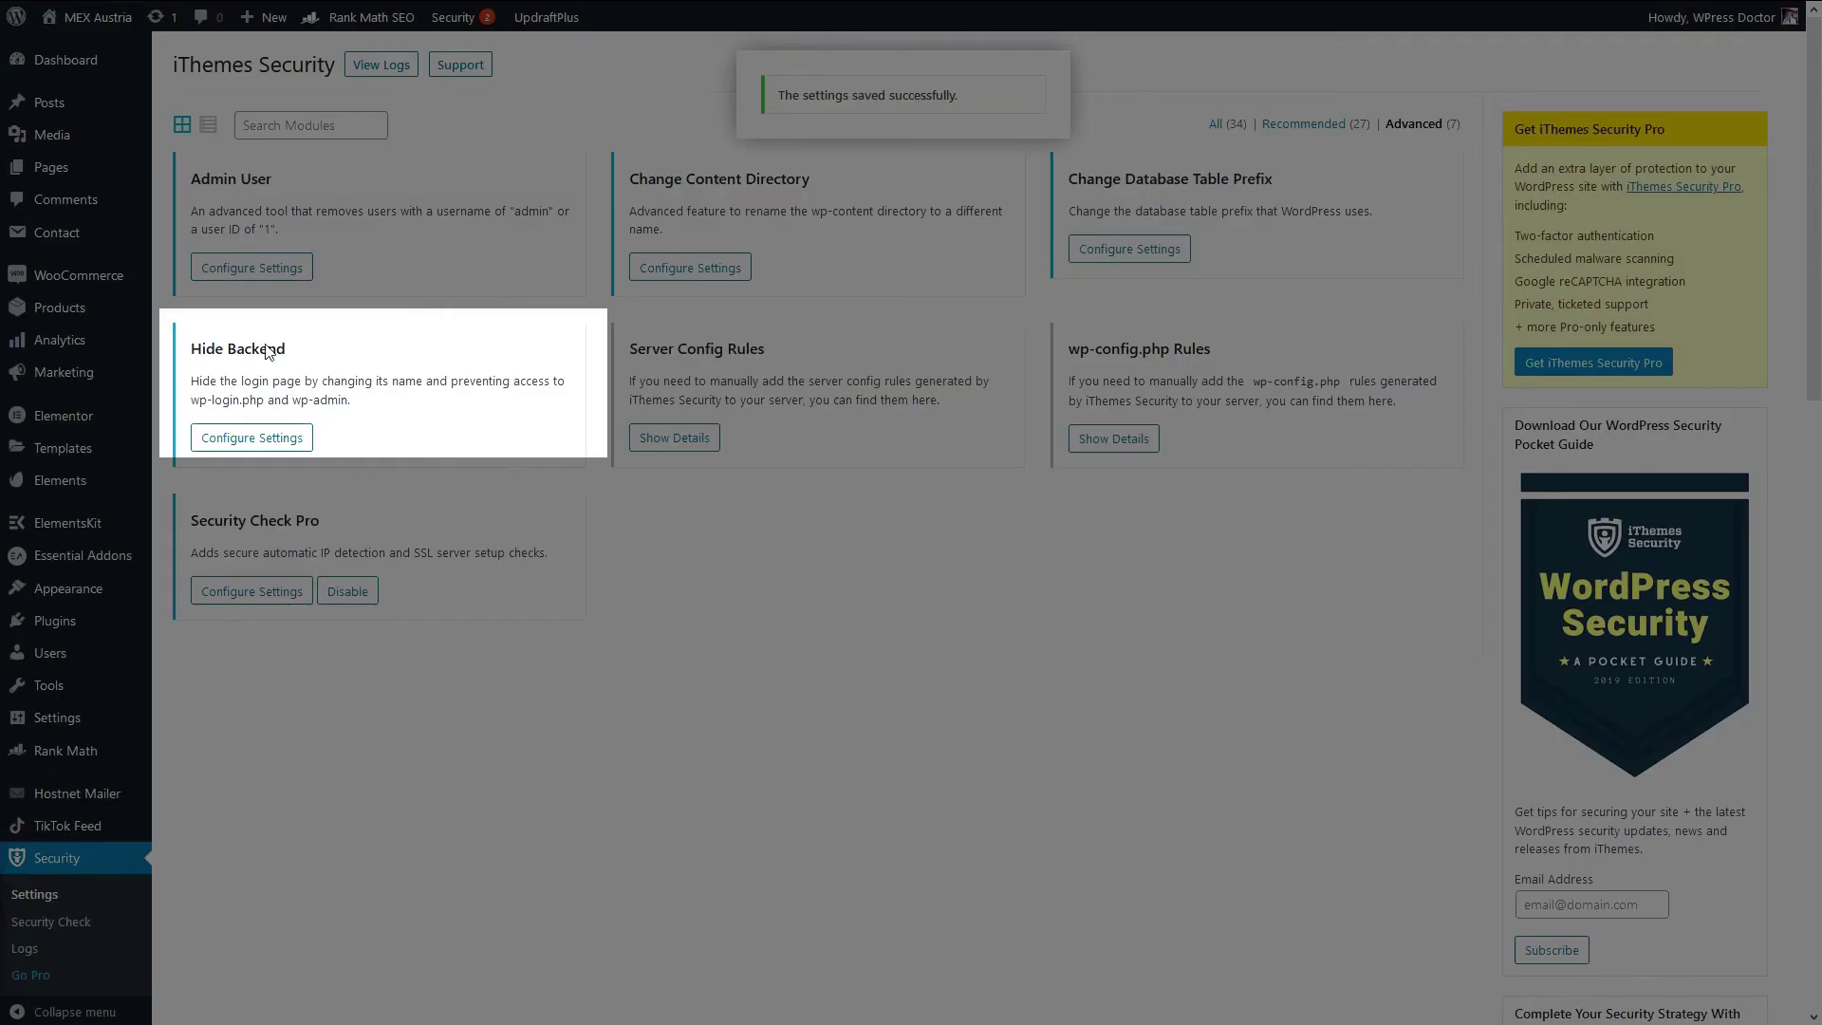
- Enable the Hide Backend feature with login slug wp-login-mex-austria
left_click(251, 437)
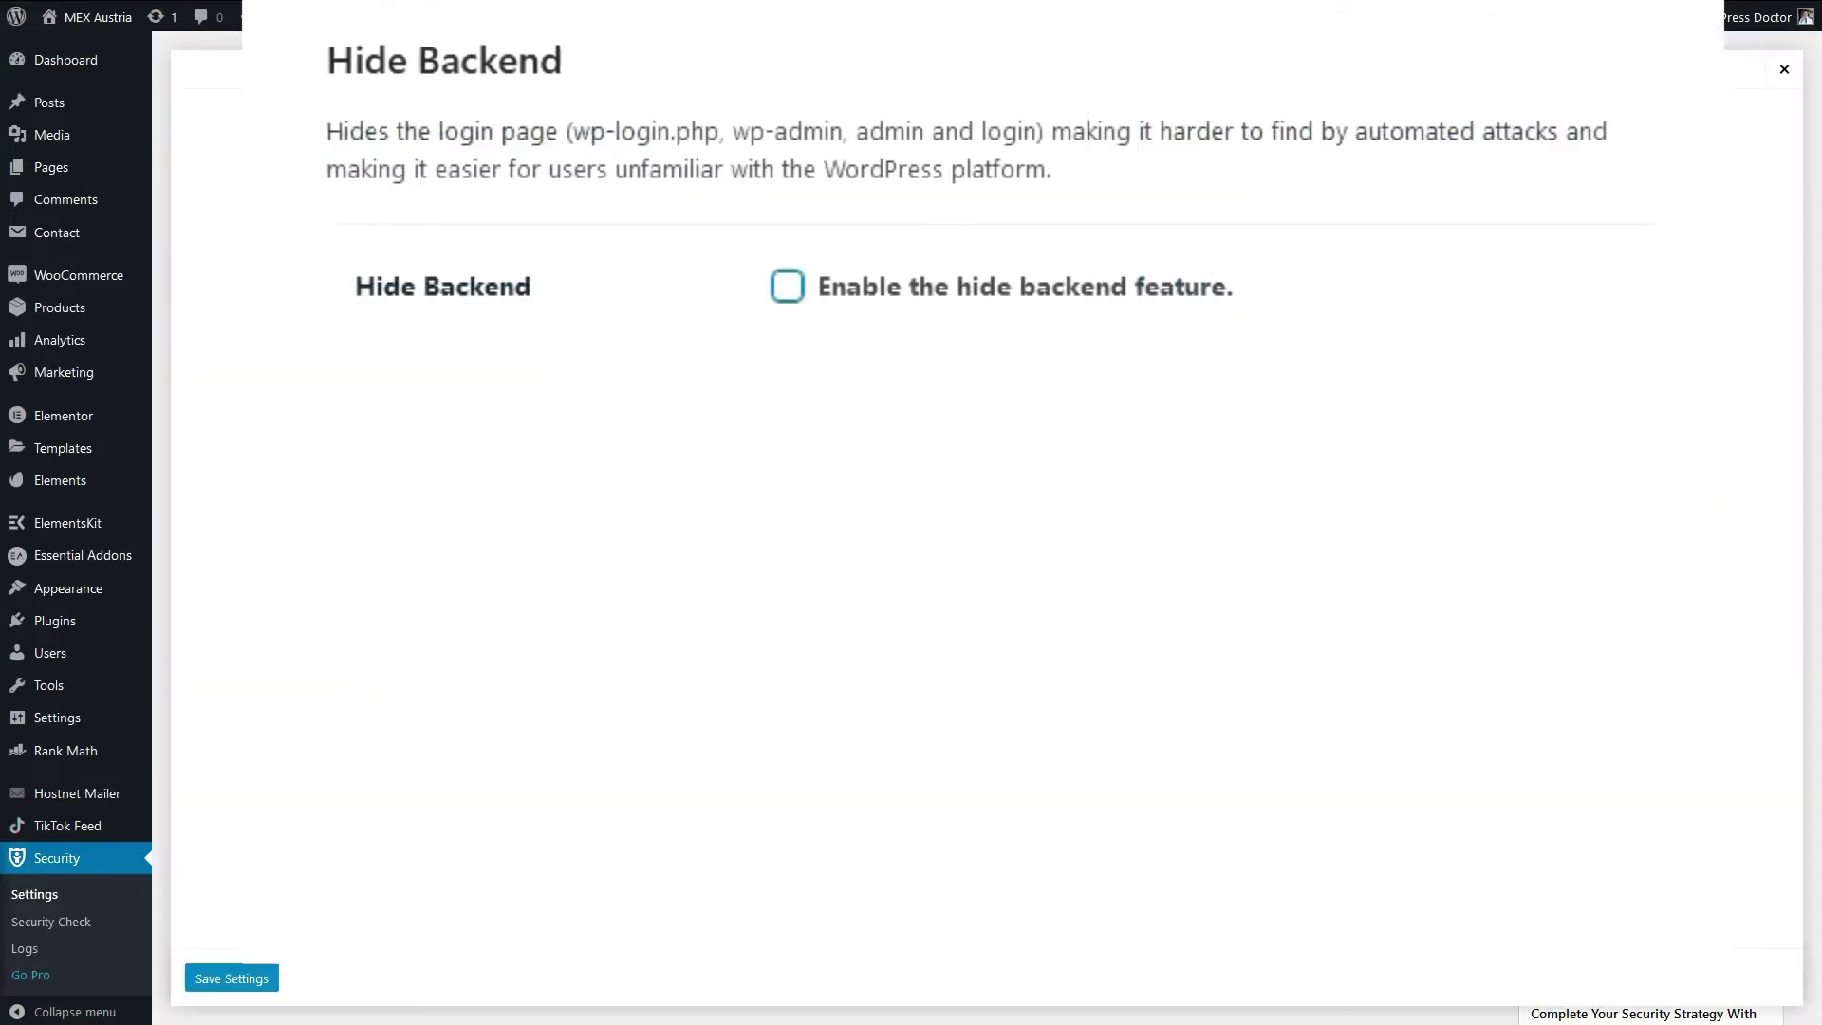
left_click(786, 285)
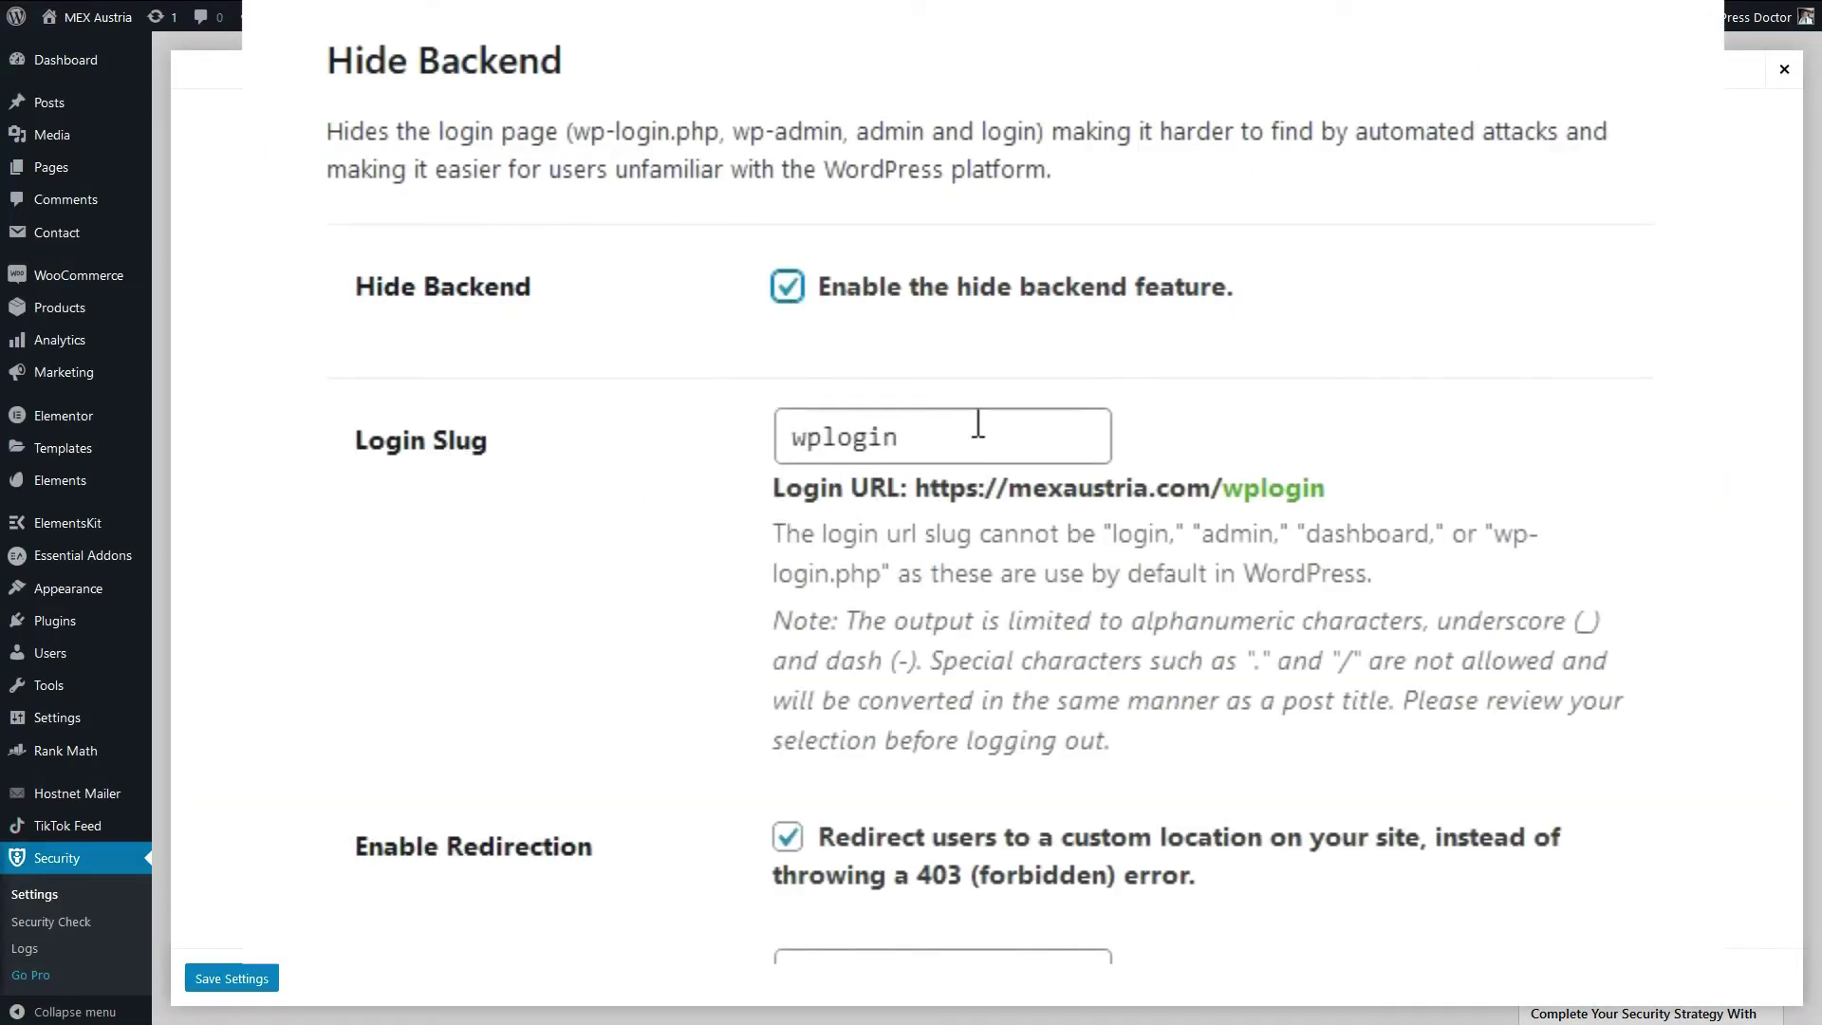
left_click_drag(976, 426, 764, 436)
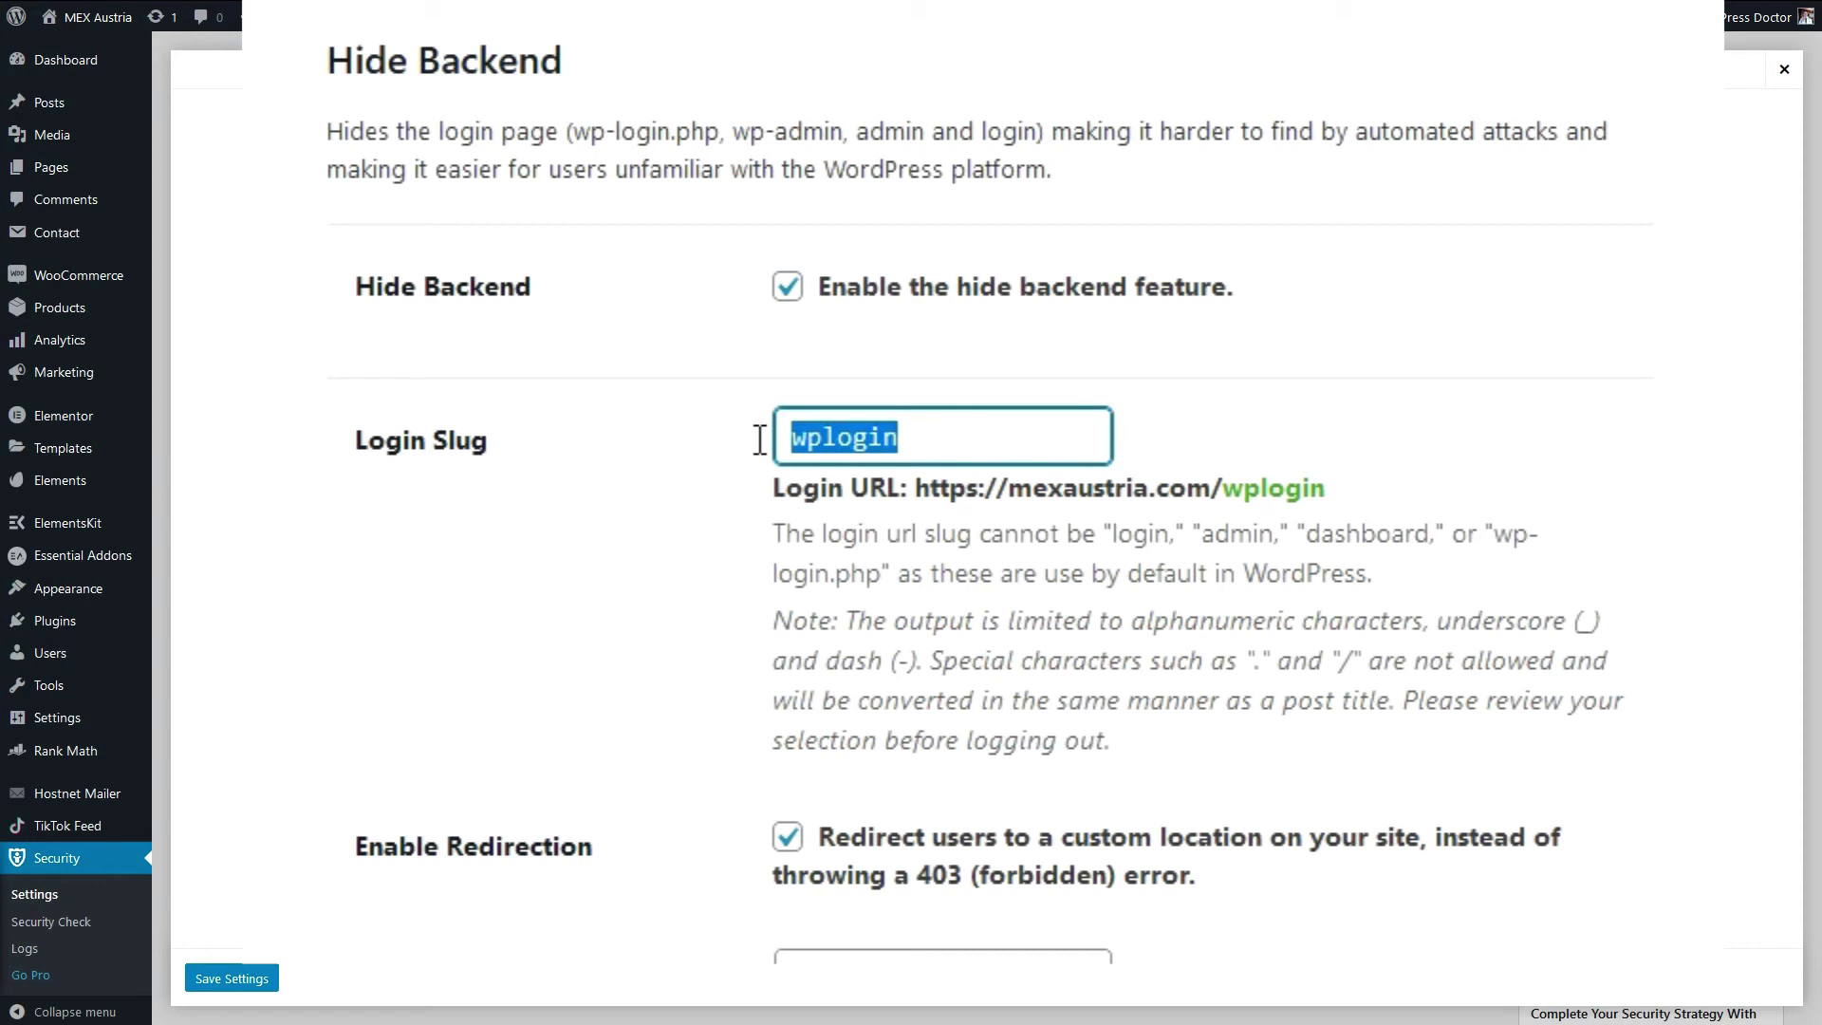
type("wo")
key("BackSpace")
type("p-login-mex-austria")
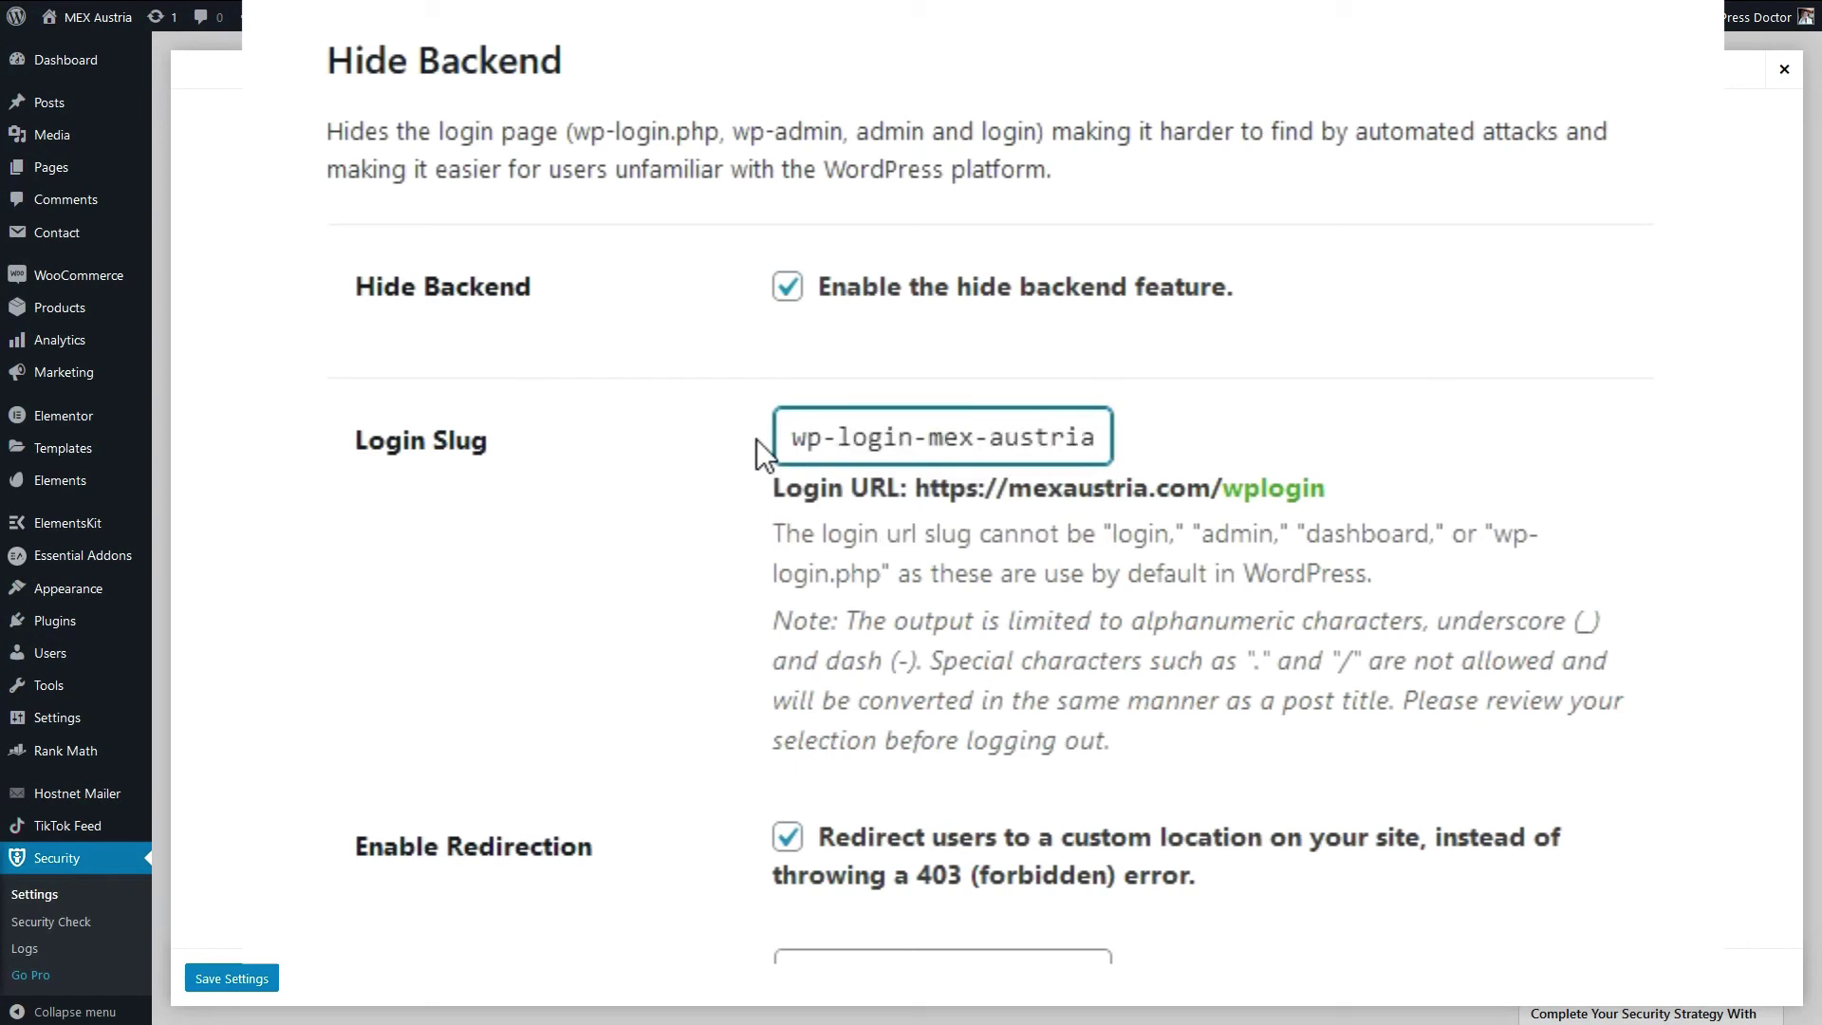
key("Tab")
key("Tab")
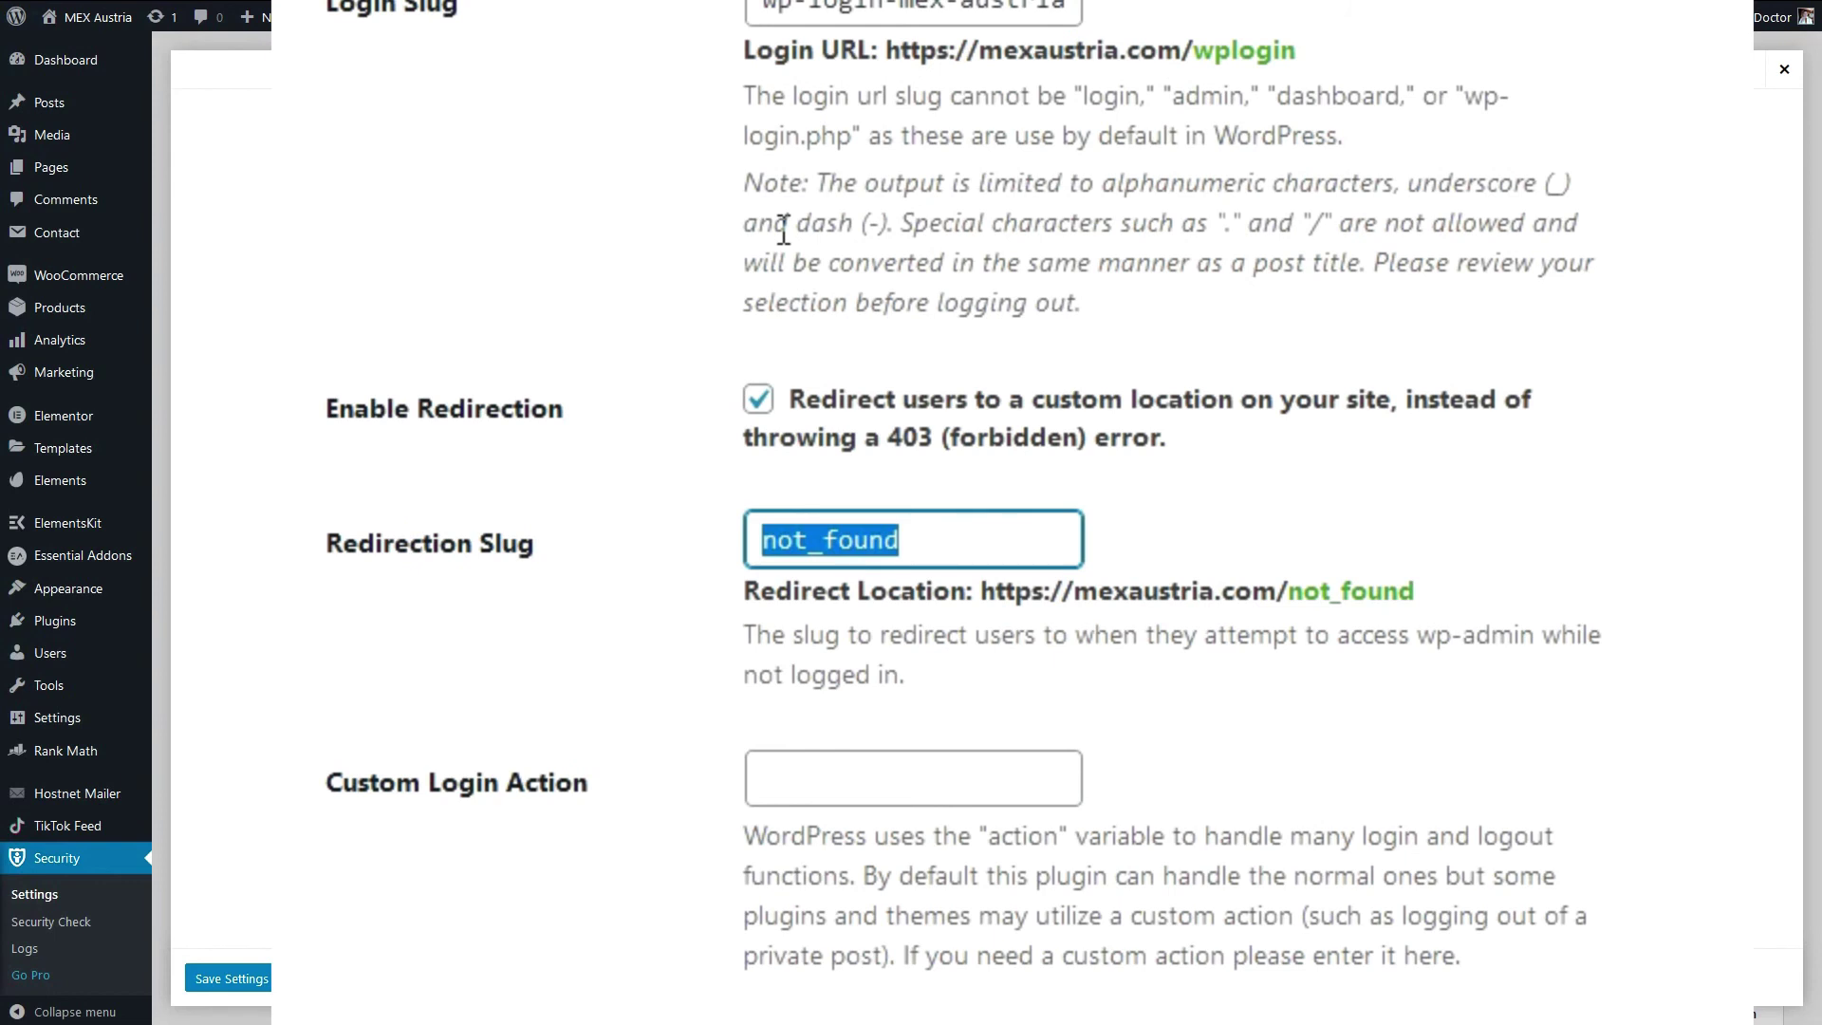
- Set the Hide Backend redirection slug to /gotcha-hacker
left_click(966, 540)
key("ctrl+a")
type("/g")
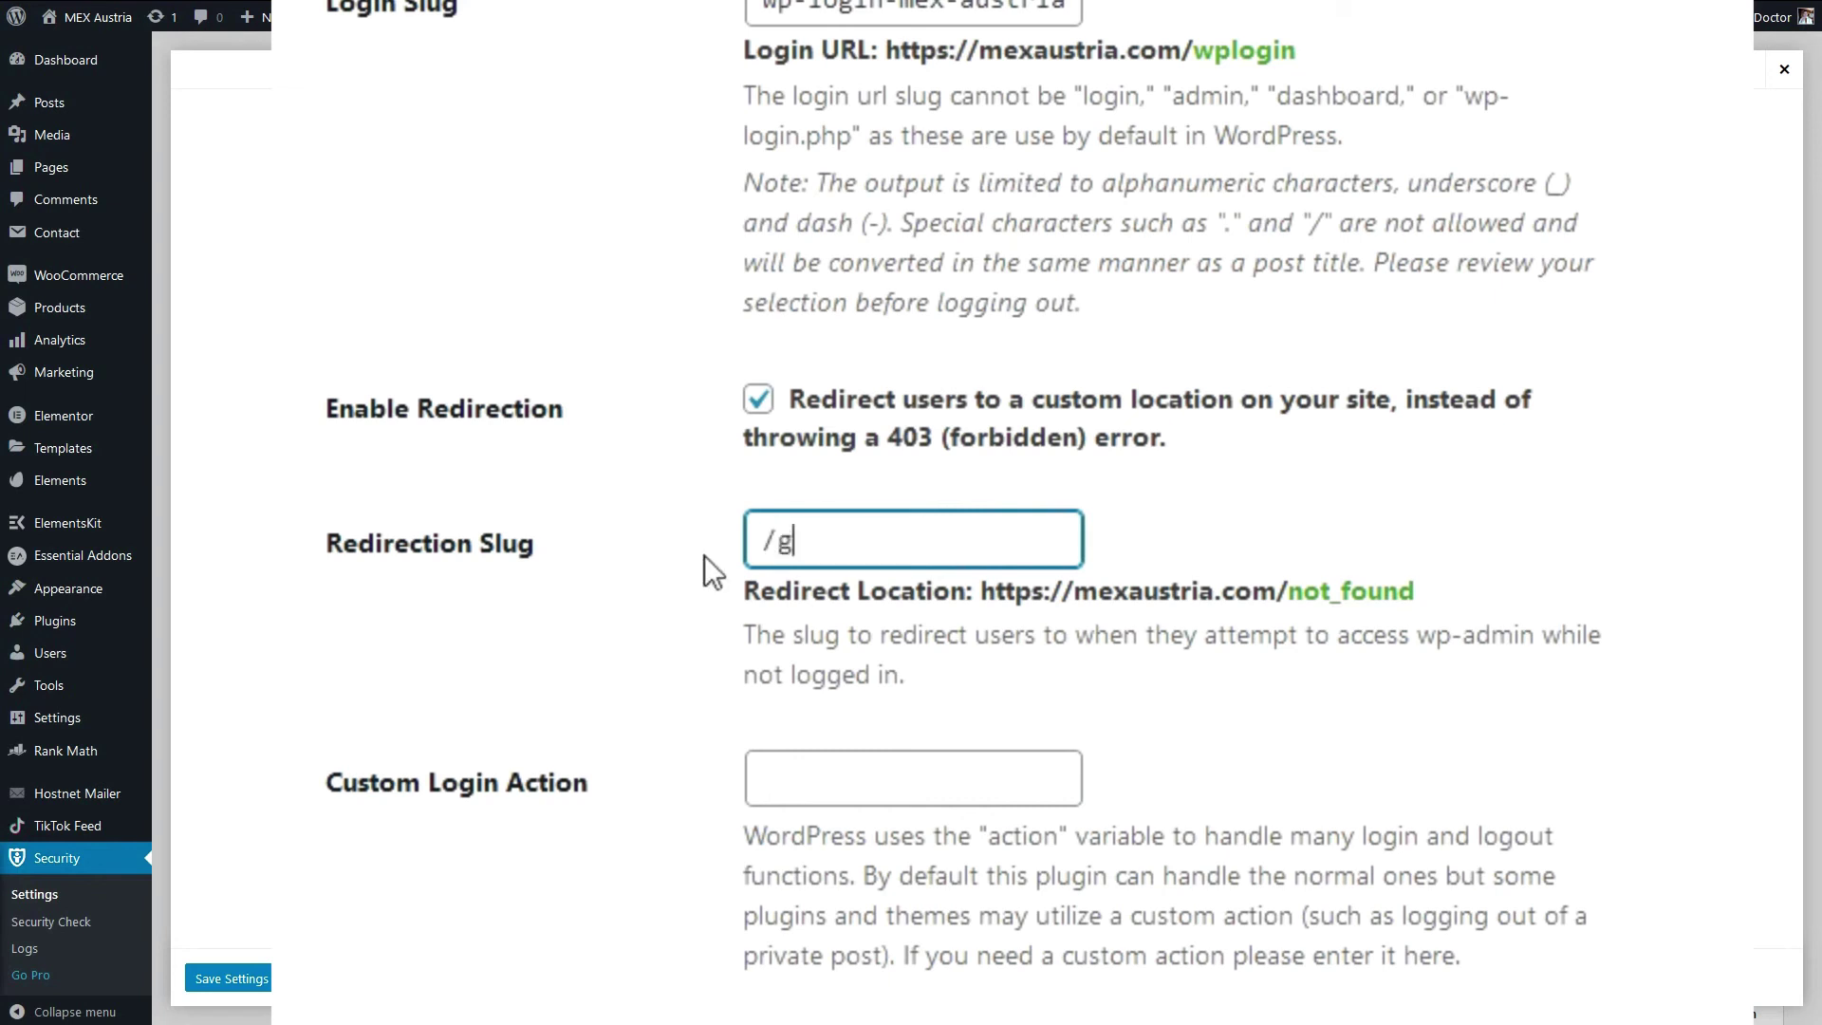
type("otcha-hacke")
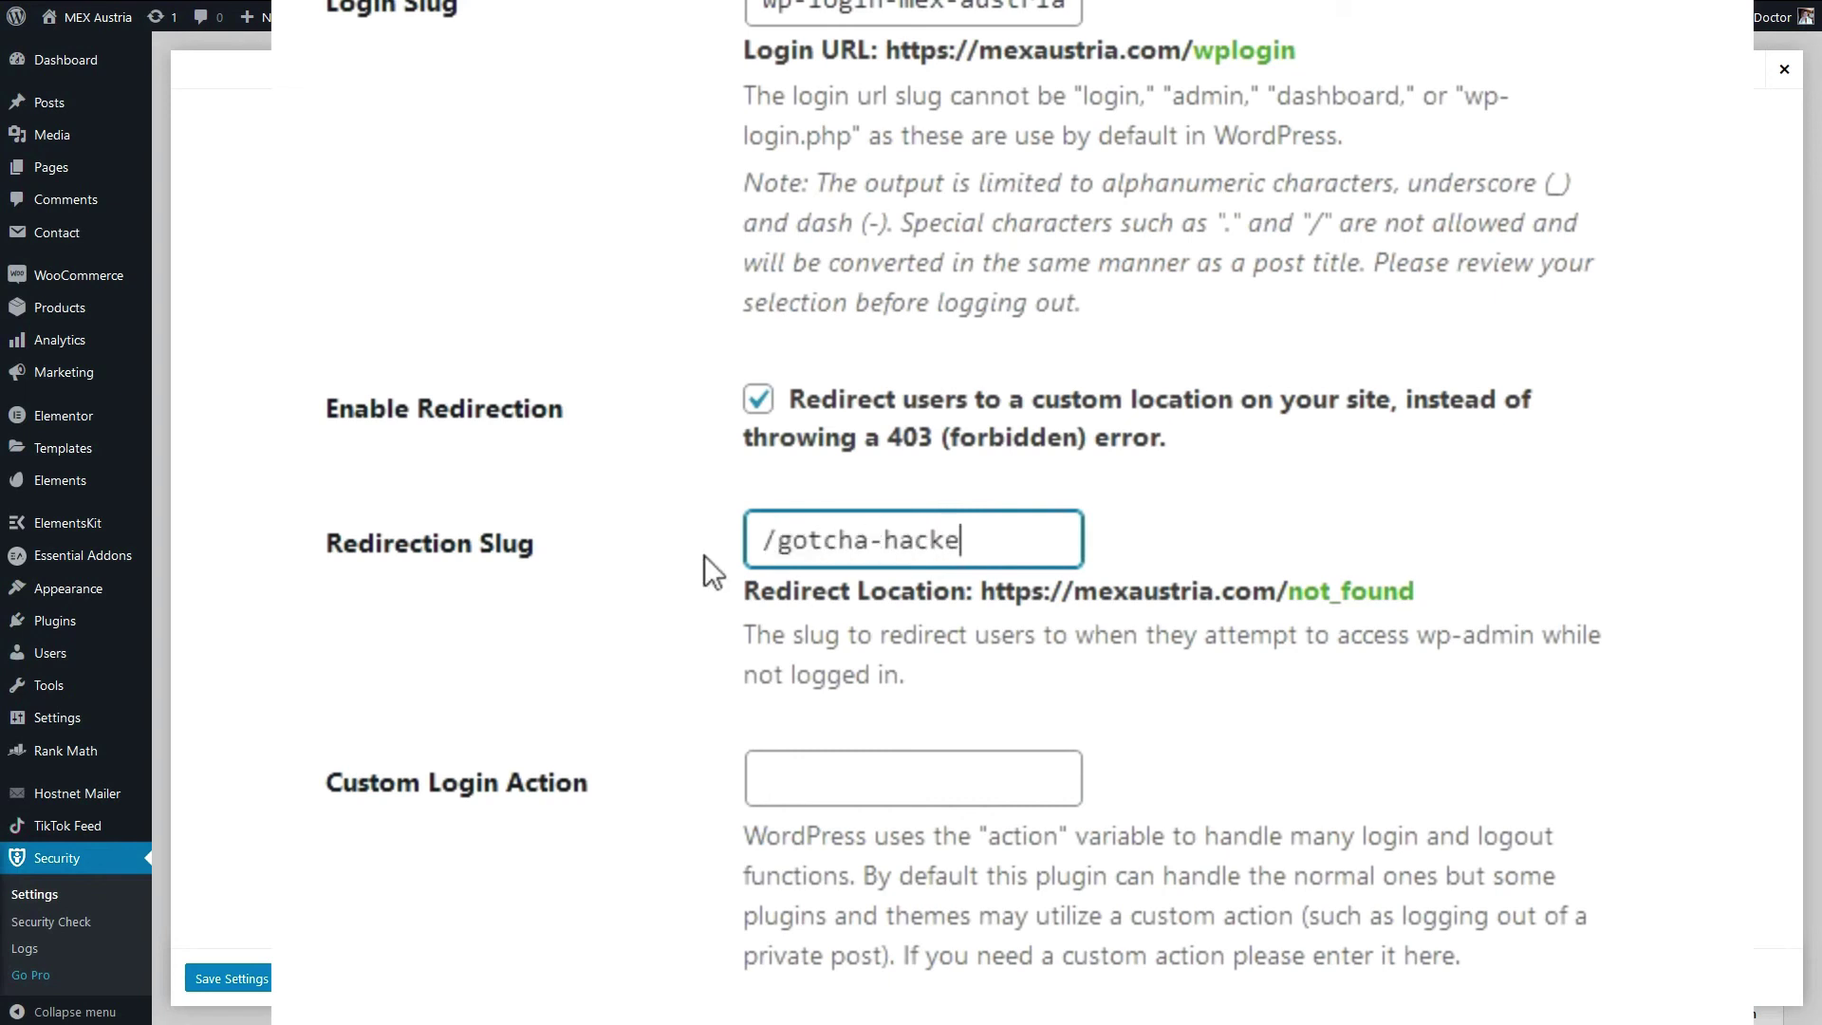
type("r/")
key("BackSpace")
left_click(829, 777)
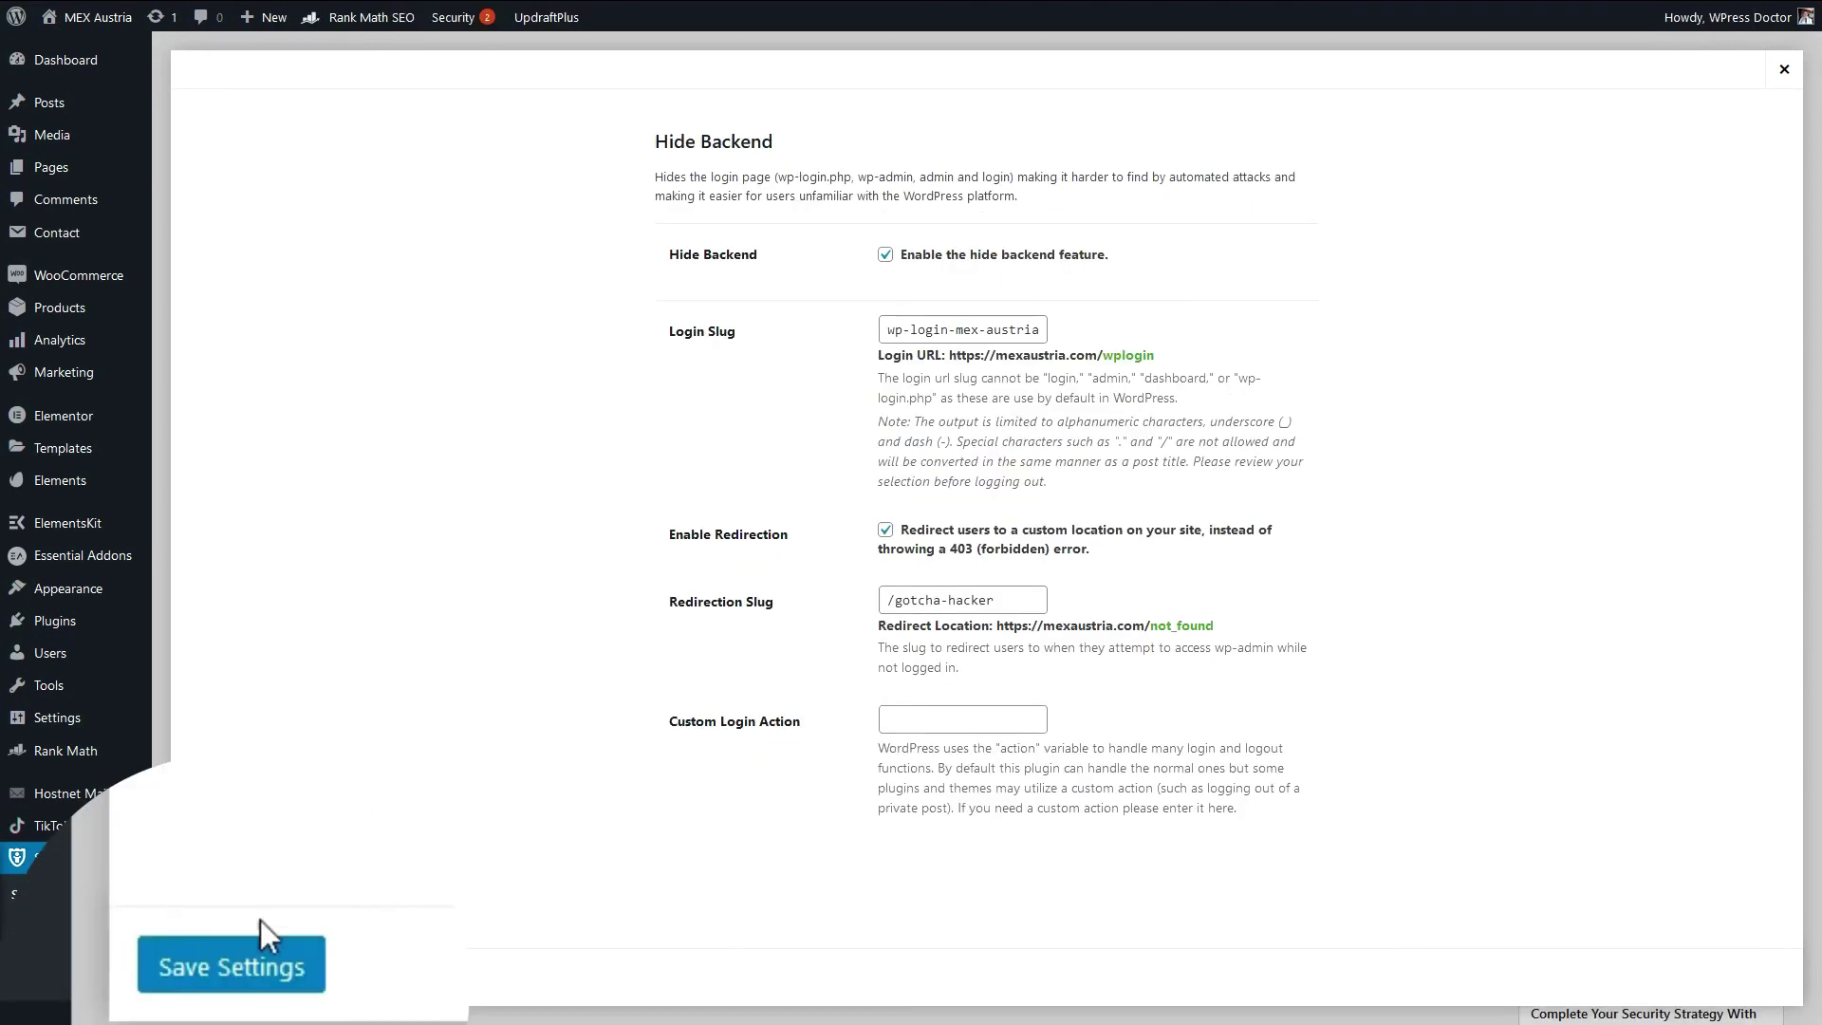
left_click(254, 958)
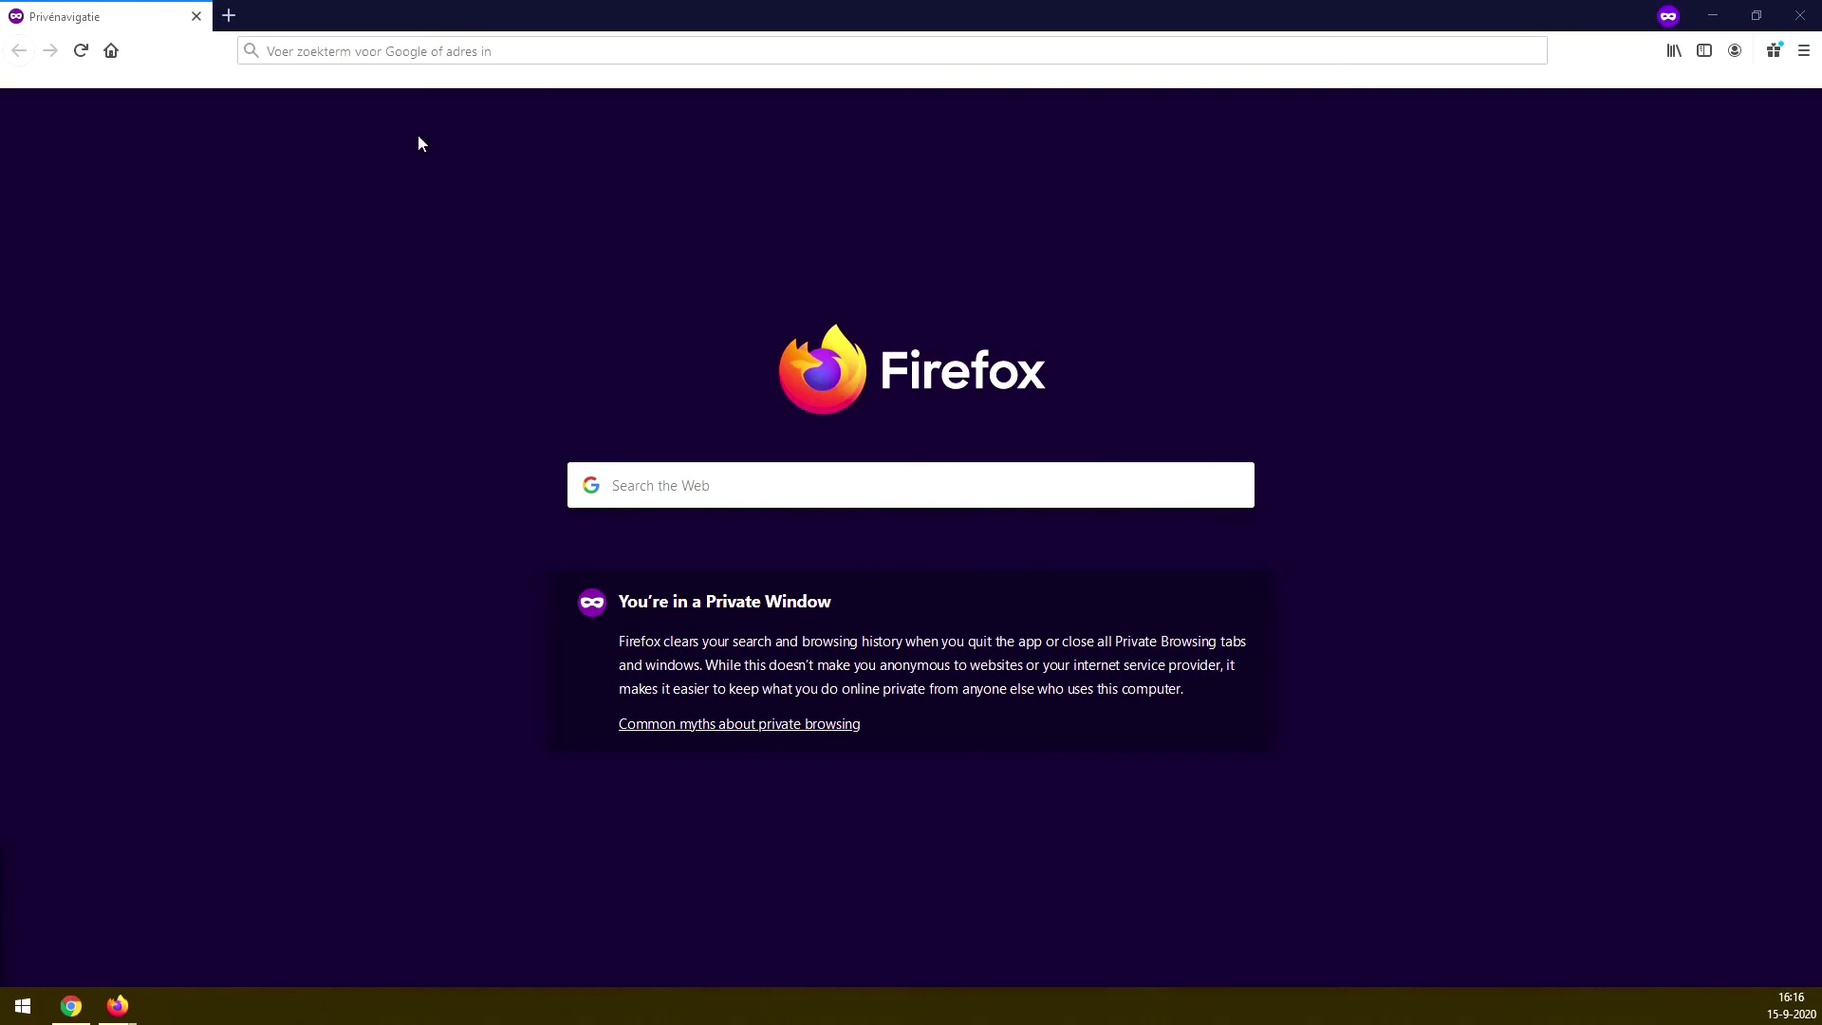
left_click(401, 52)
type("https://mexaustria.com/wp-admin")
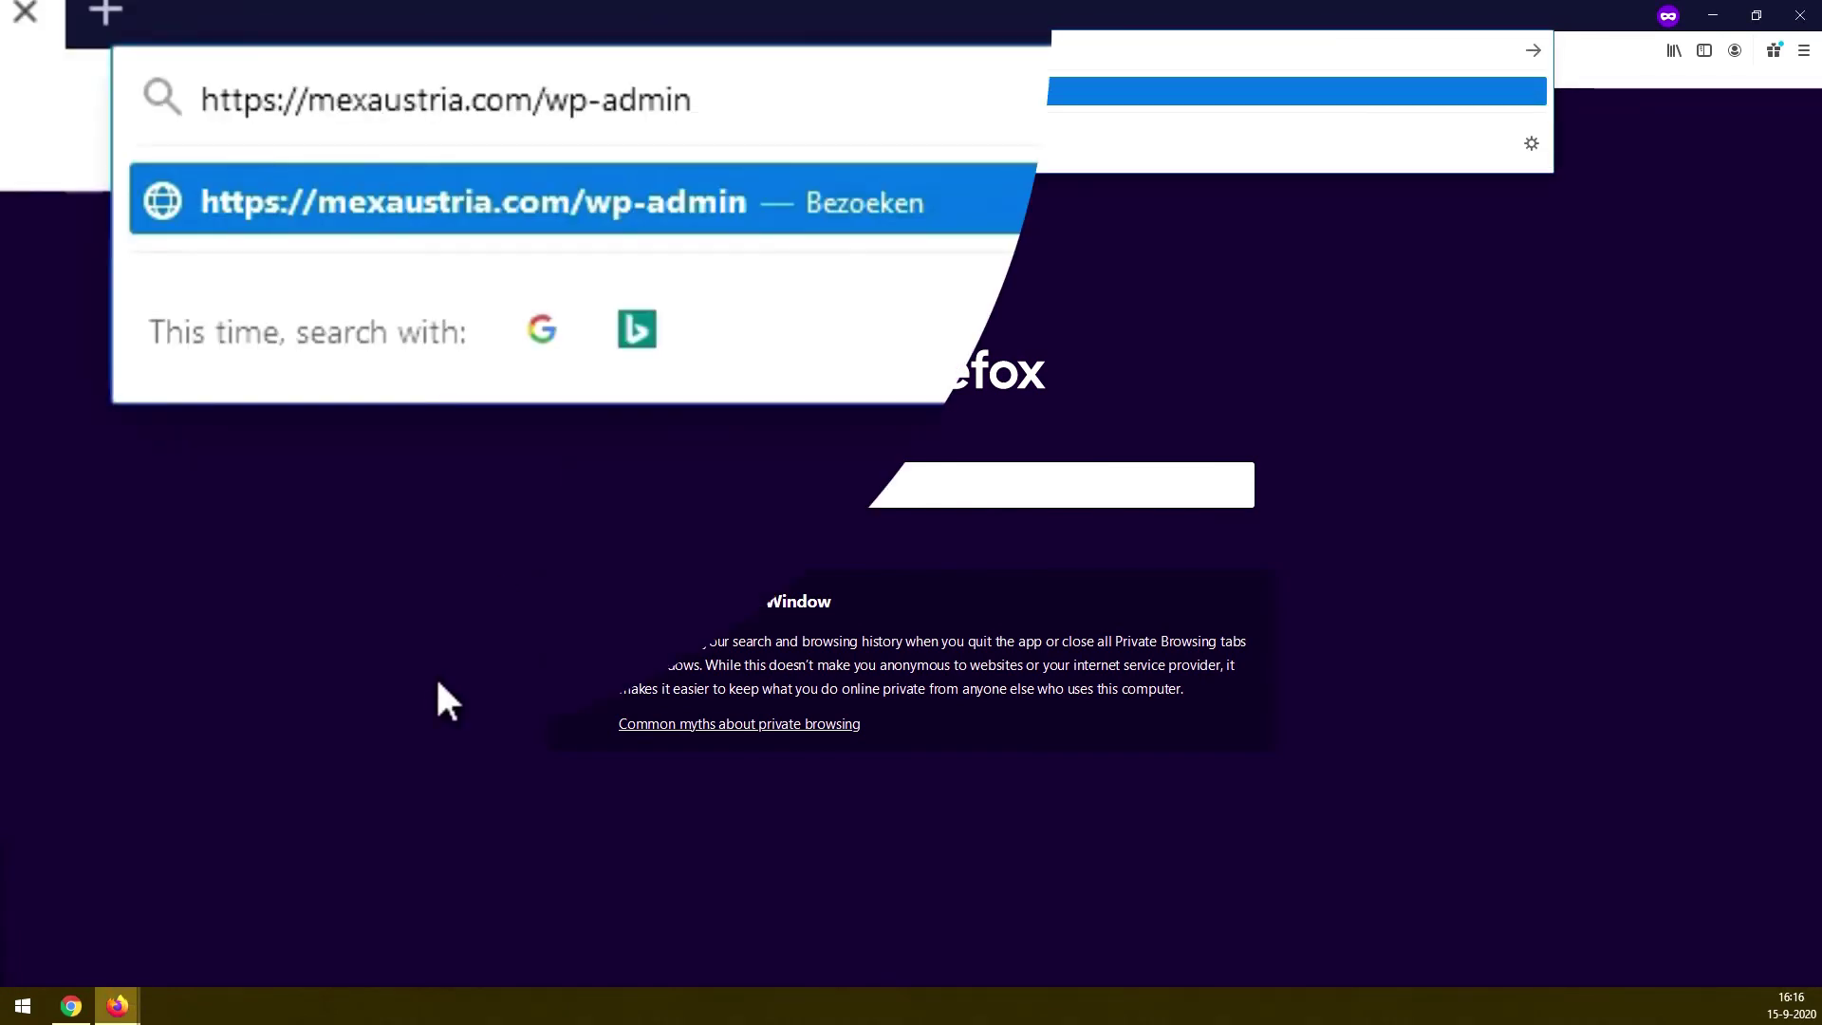
key("Return")
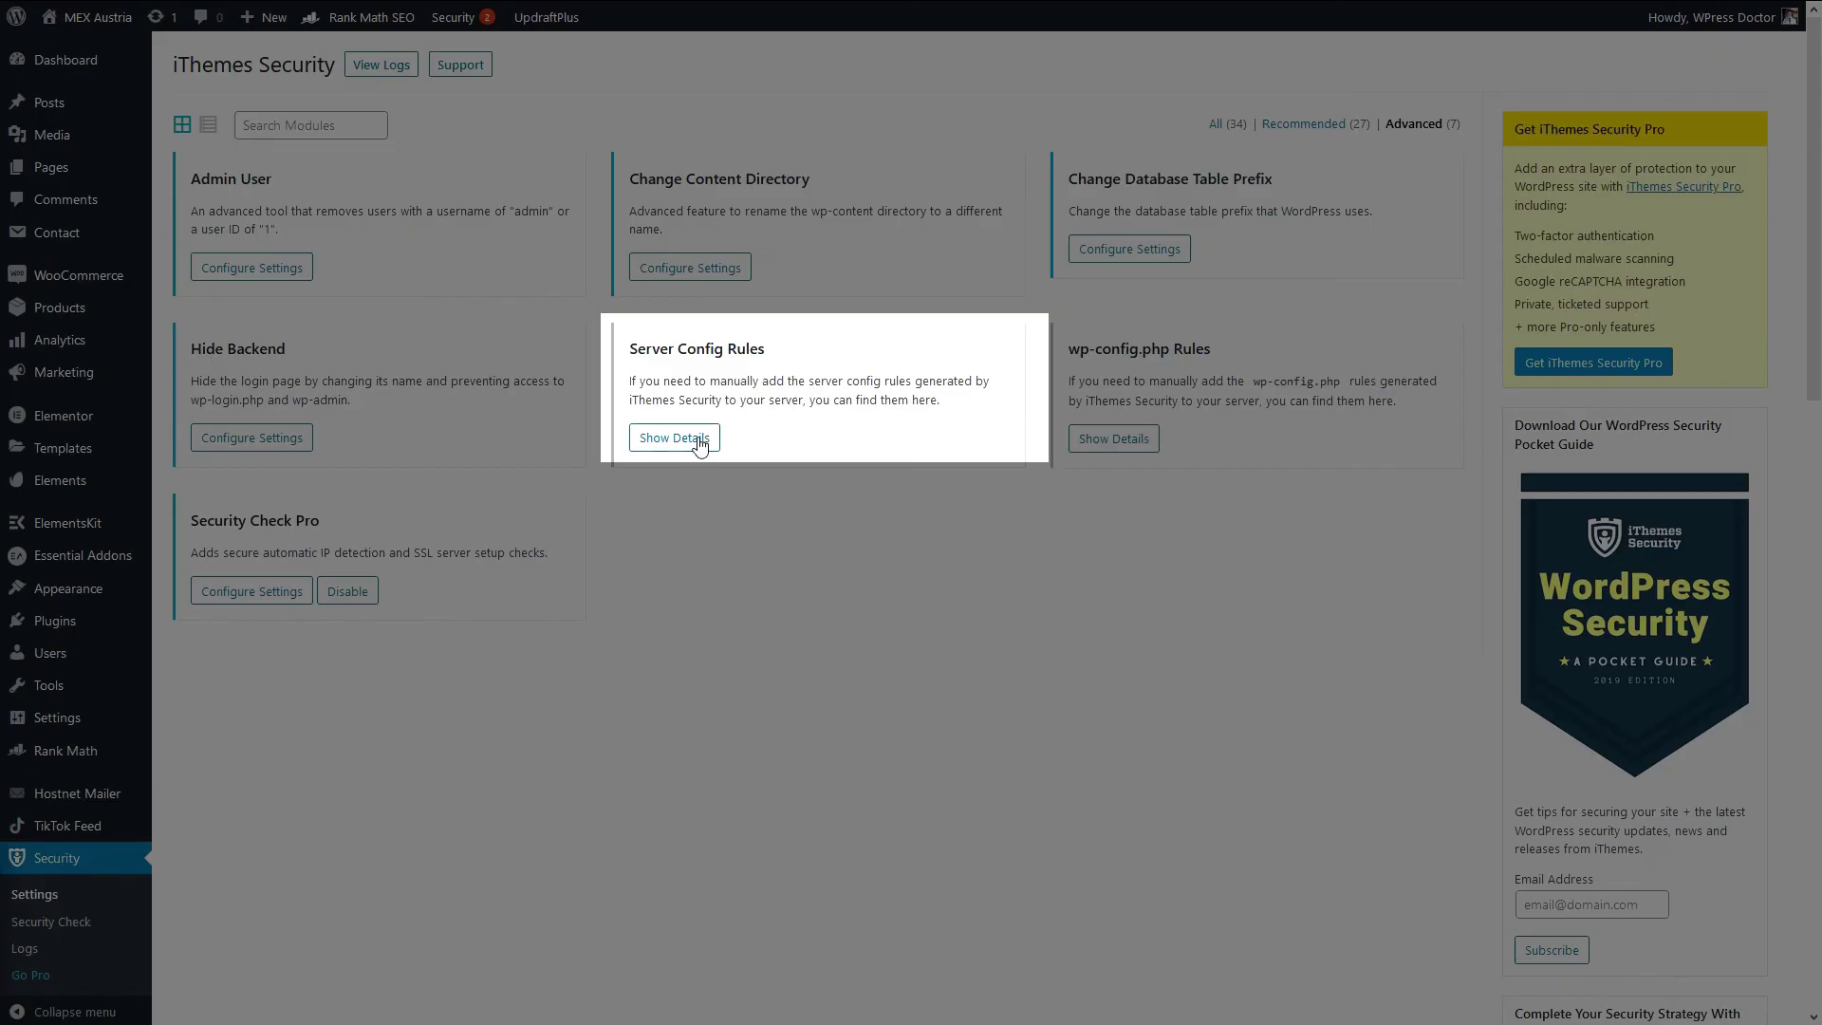
left_click(699, 441)
scroll(850, 466, "down", 10)
scroll(883, 484, "up", 15)
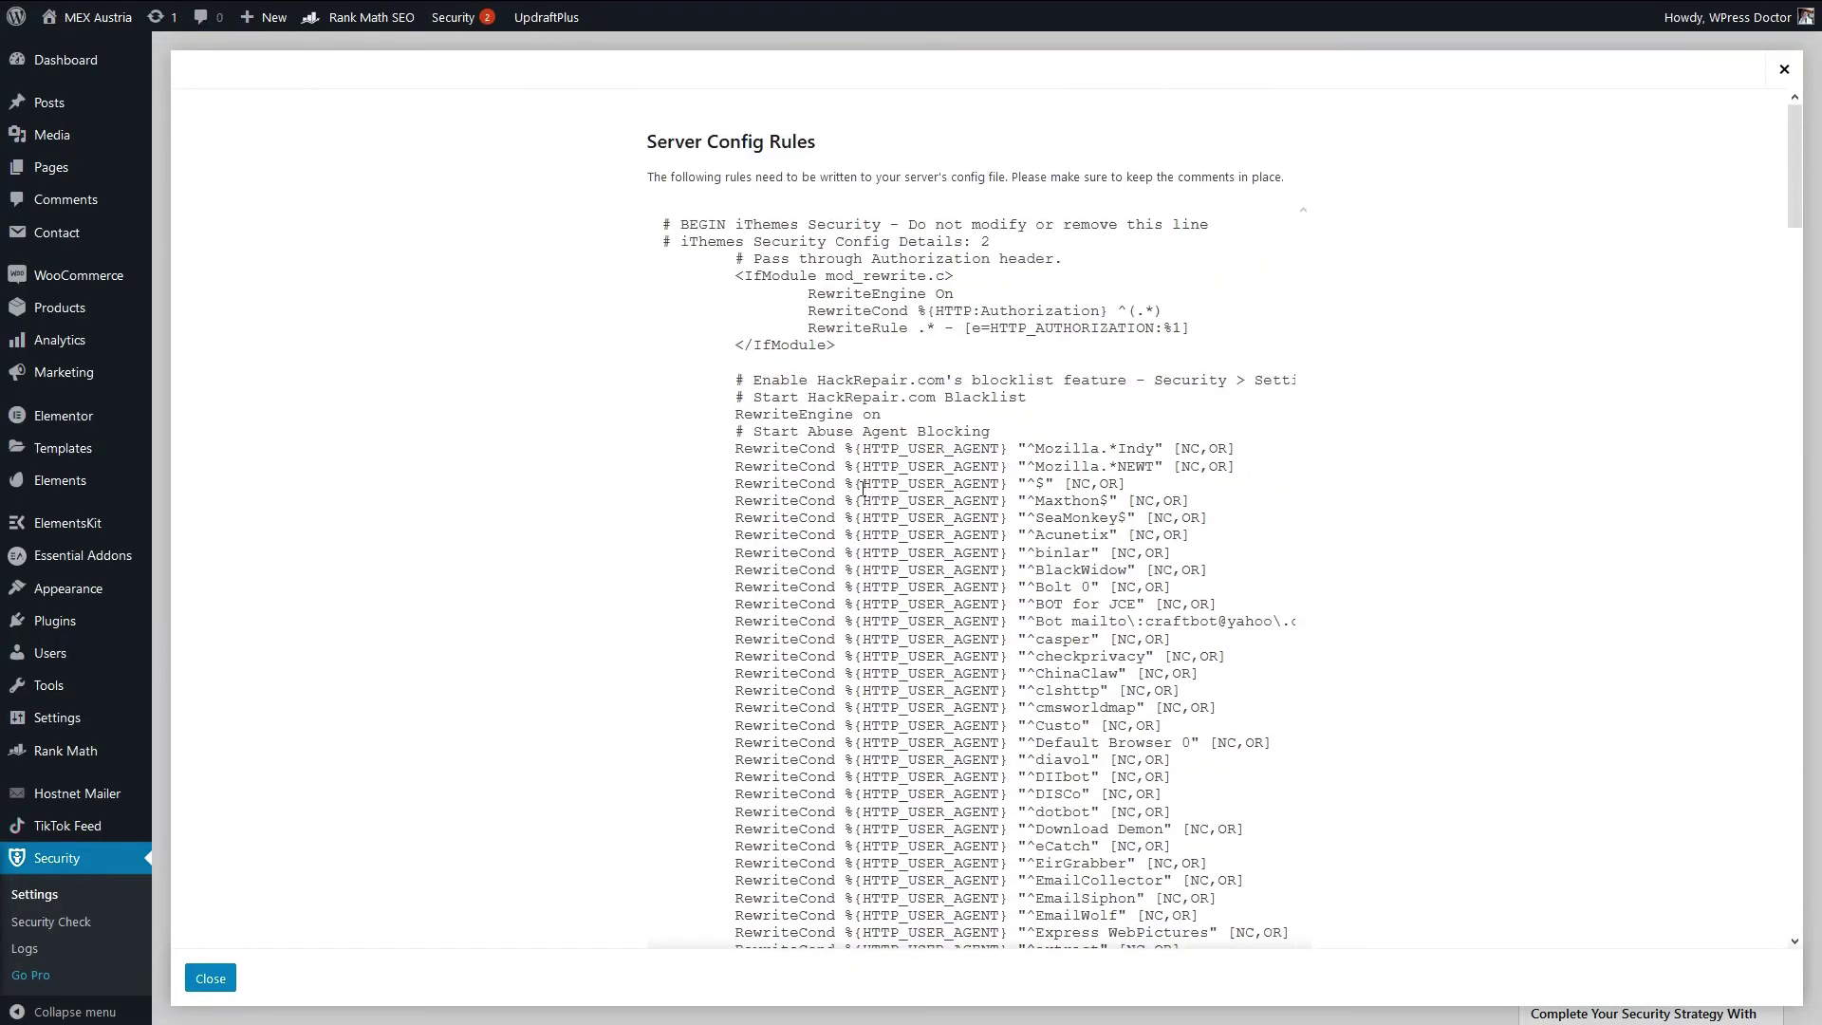
left_click(1783, 71)
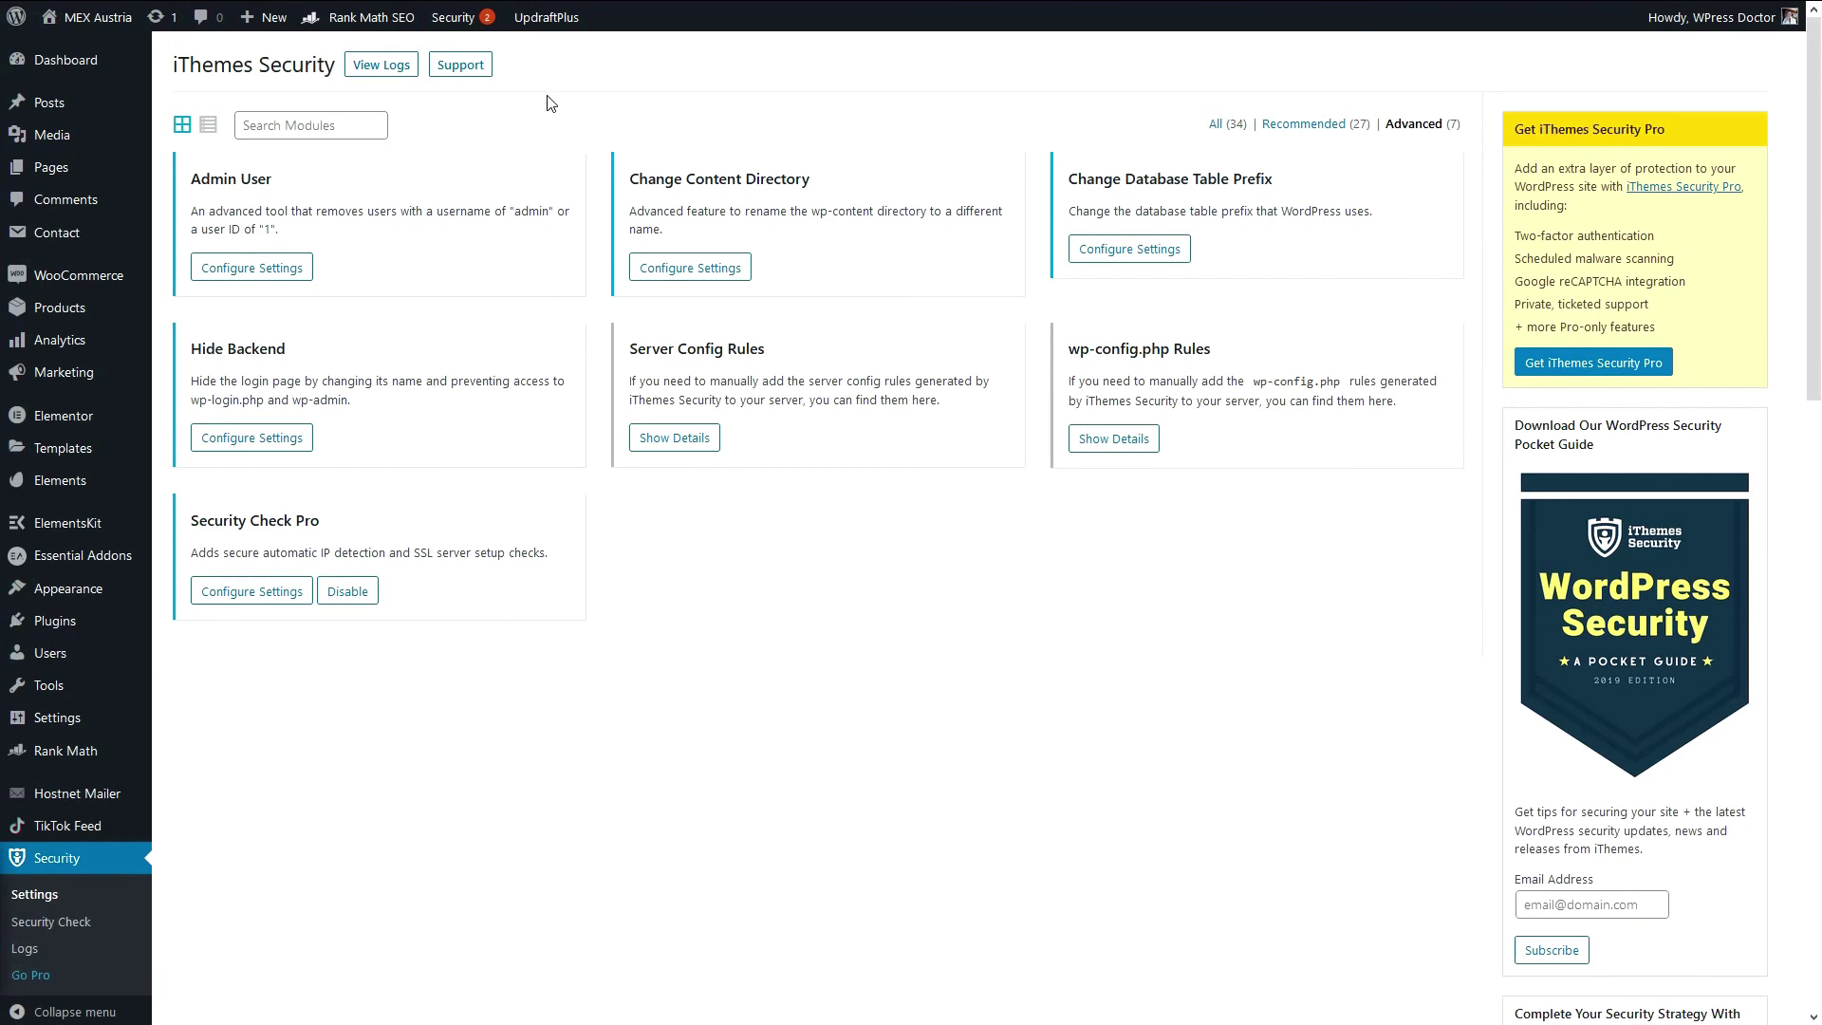
- Show the Security Admin Messages panel with its notice about file changes on the site
mouse_move(461, 21)
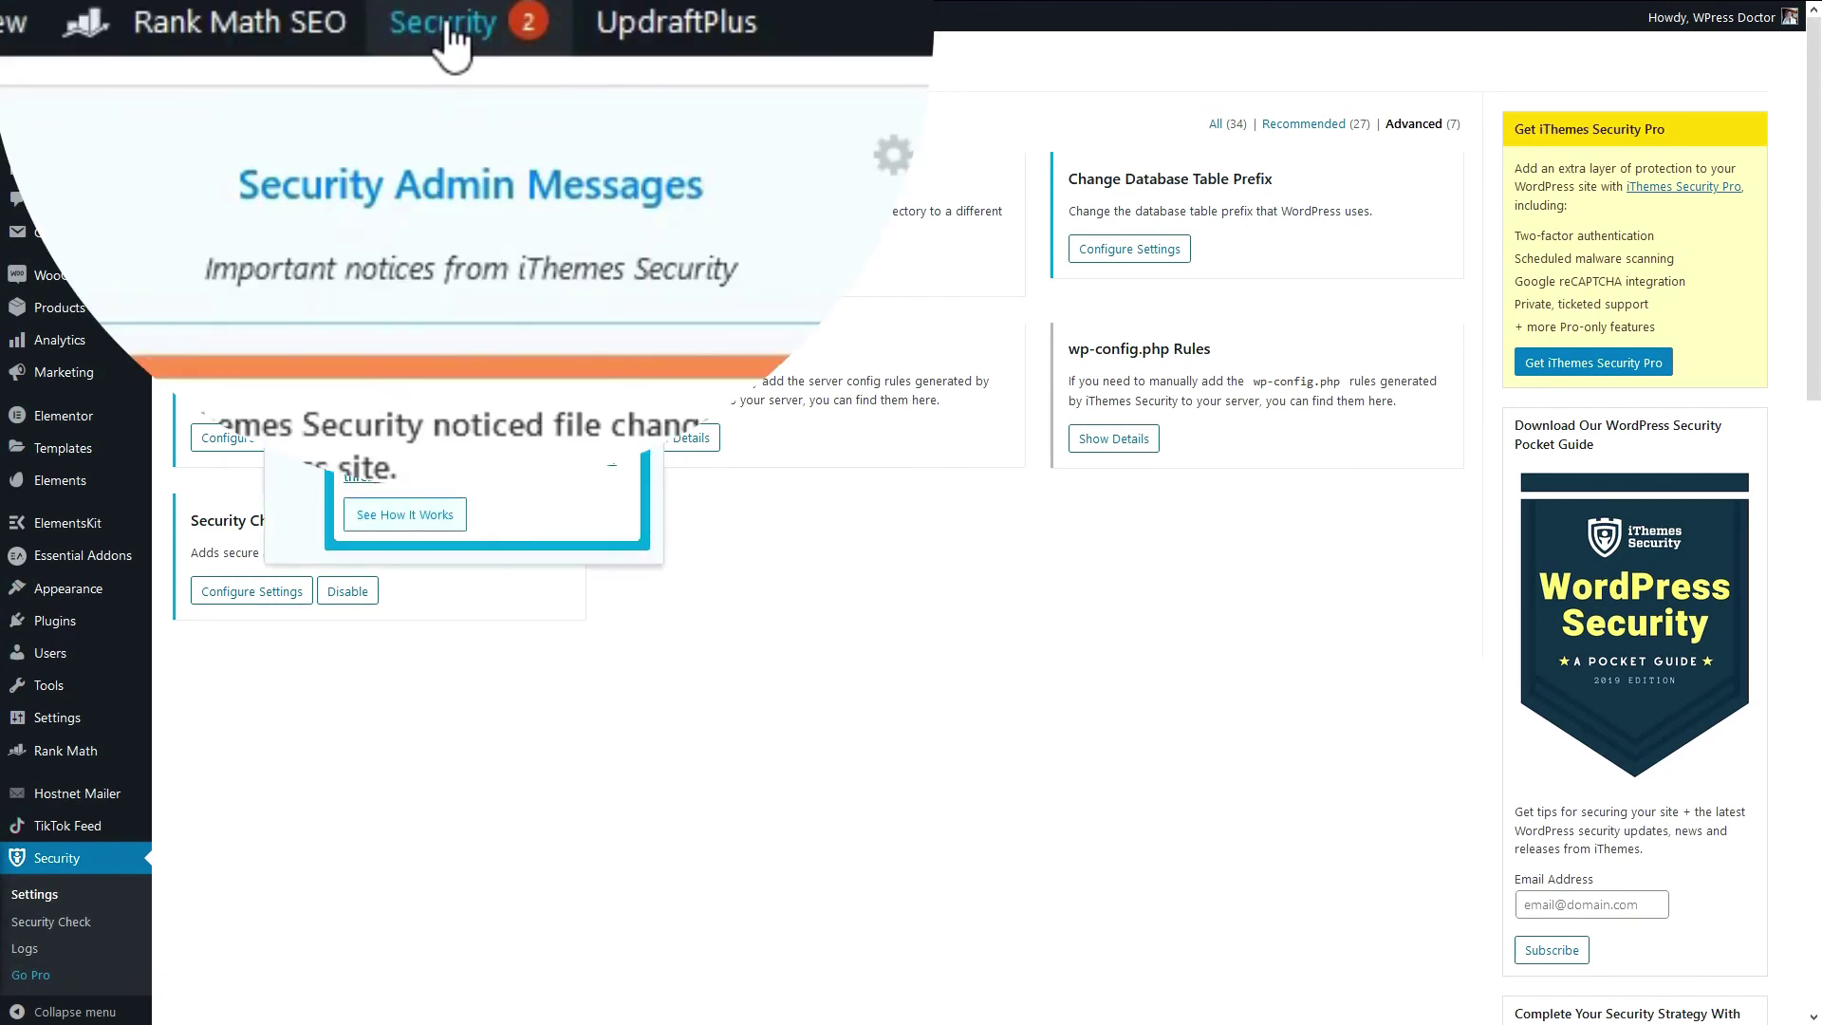